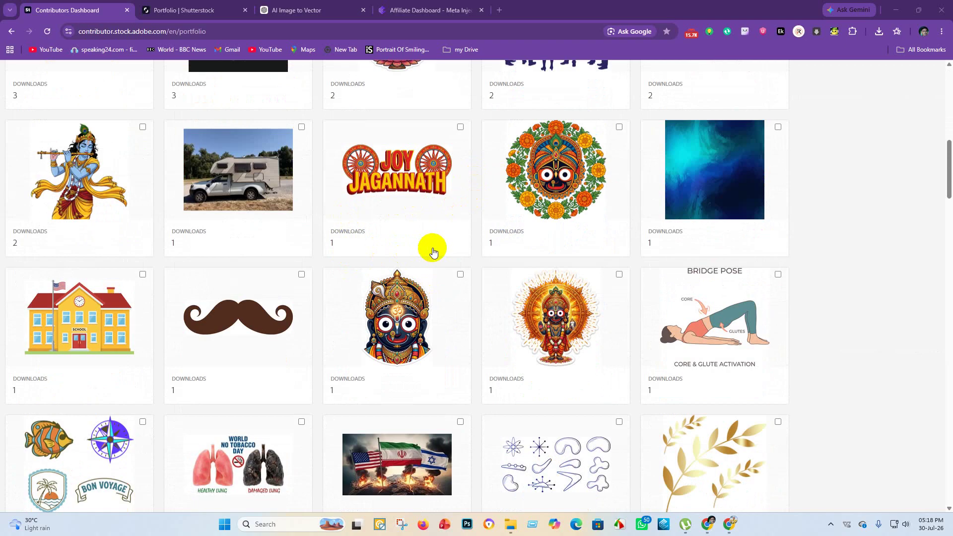
Step: Open the statistics behind the available earnings and examine the top sellers' file types, upload dates and earnings
scroll(432, 249, up, 10)
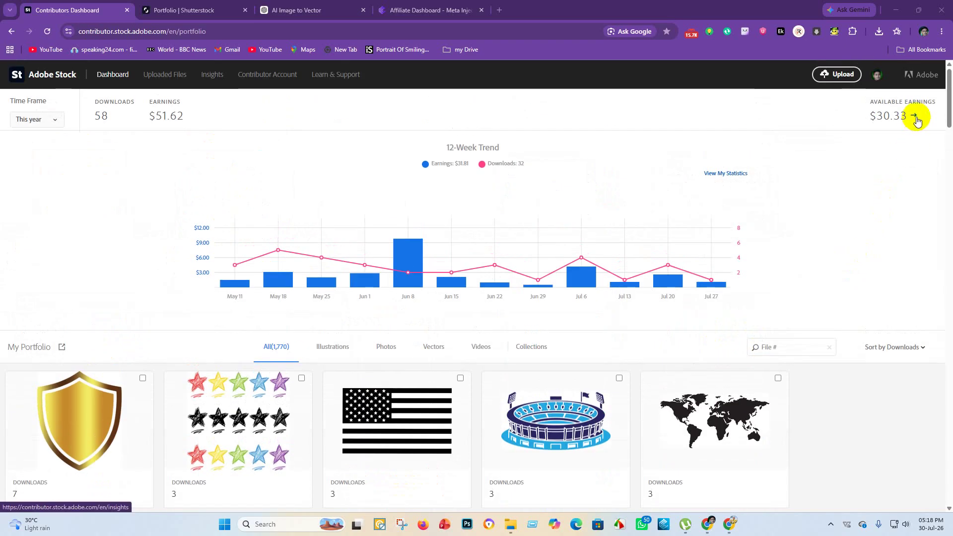
click(914, 117)
scroll(527, 319, down, 6)
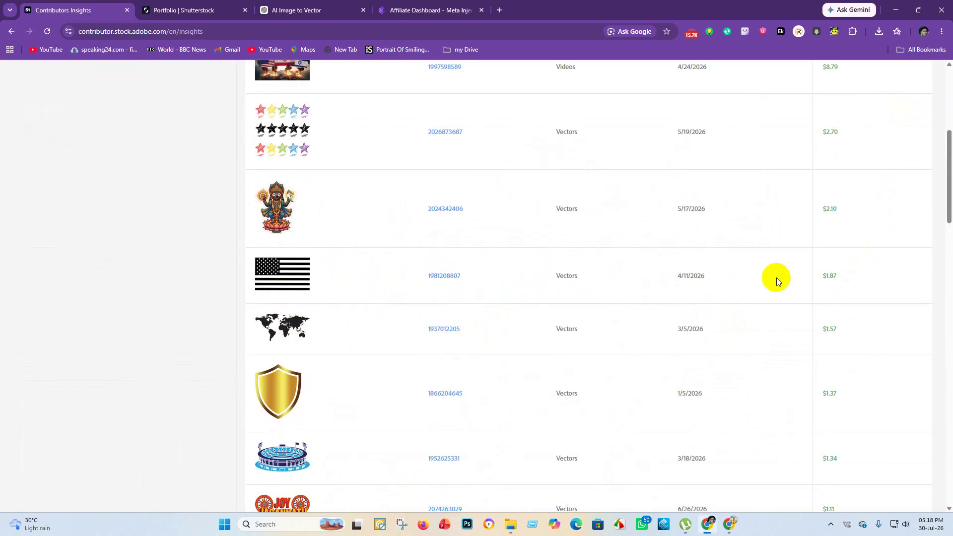
scroll(575, 306, up, 6)
scroll(496, 313, down, 10)
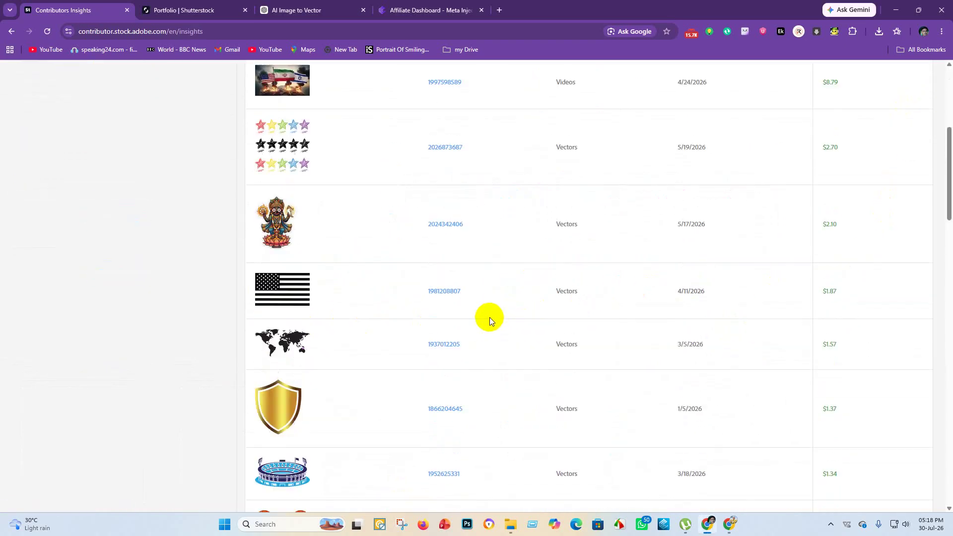
scroll(422, 309, down, 5)
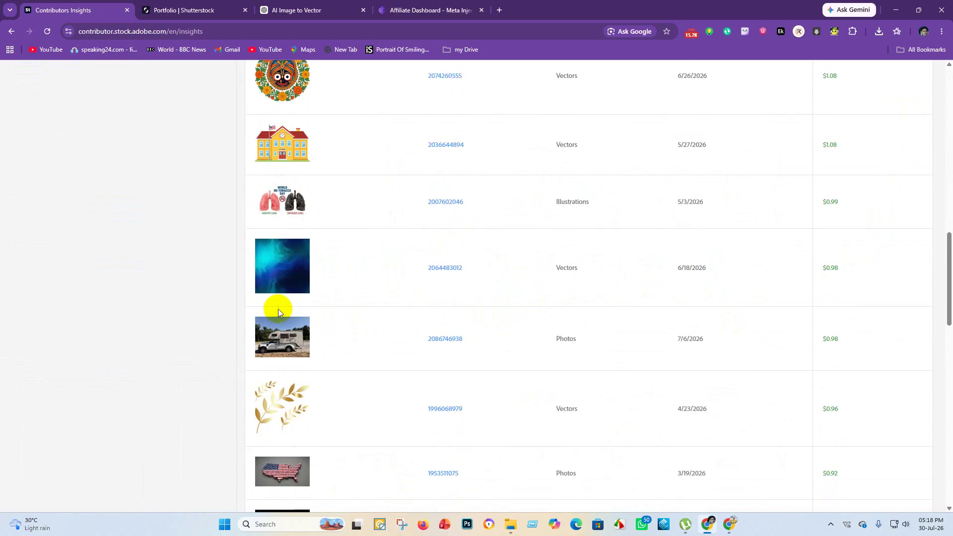
scroll(356, 344, down, 5)
scroll(319, 334, down, 4)
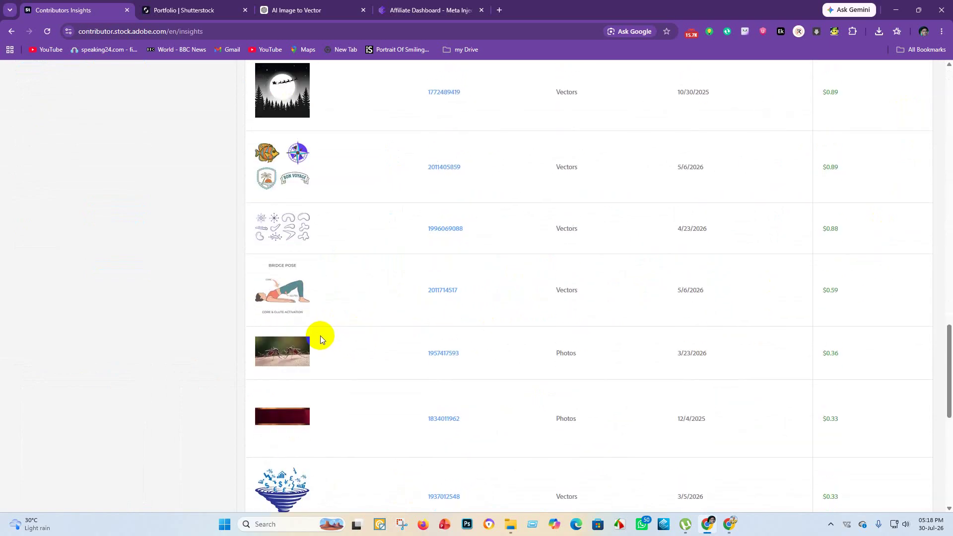
scroll(317, 328, up, 7)
scroll(314, 323, up, 11)
scroll(278, 389, down, 3)
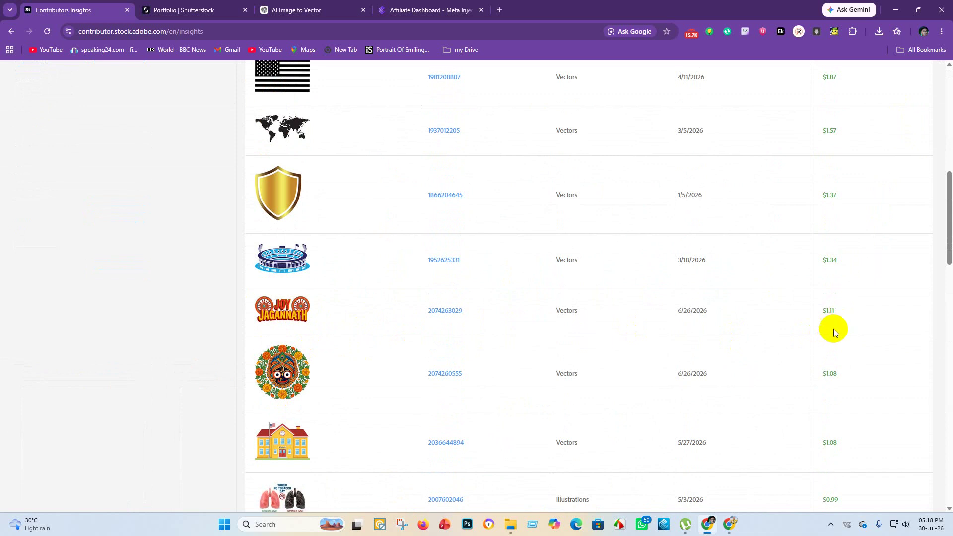
scroll(298, 334, up, 9)
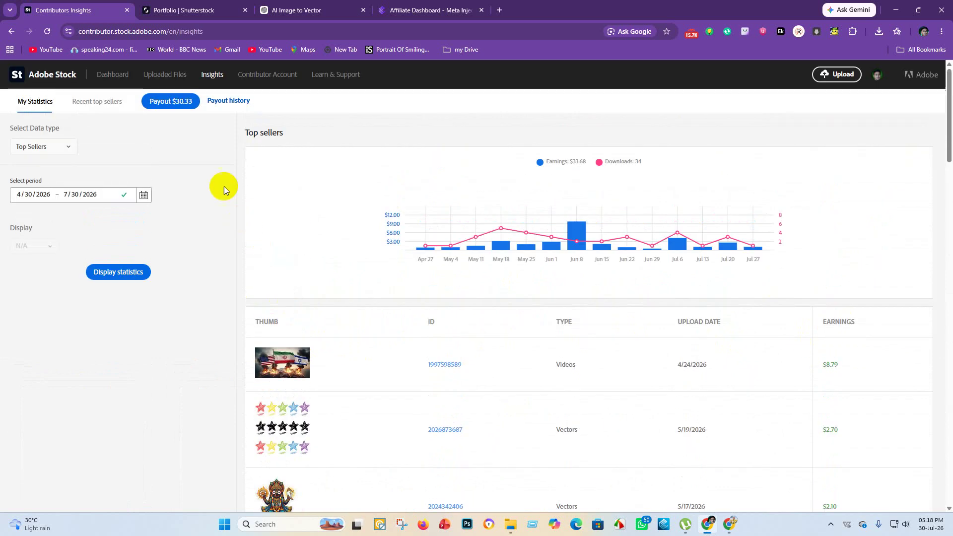
Step: Return to the contributor dashboard and examine the download counts of the portfolio files sorted by downloads
click(107, 75)
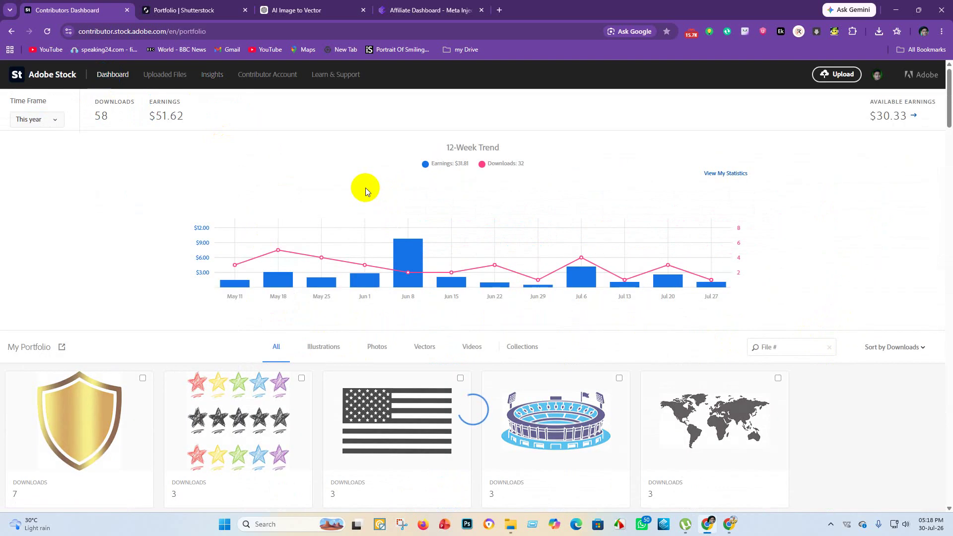
scroll(339, 209, down, 5)
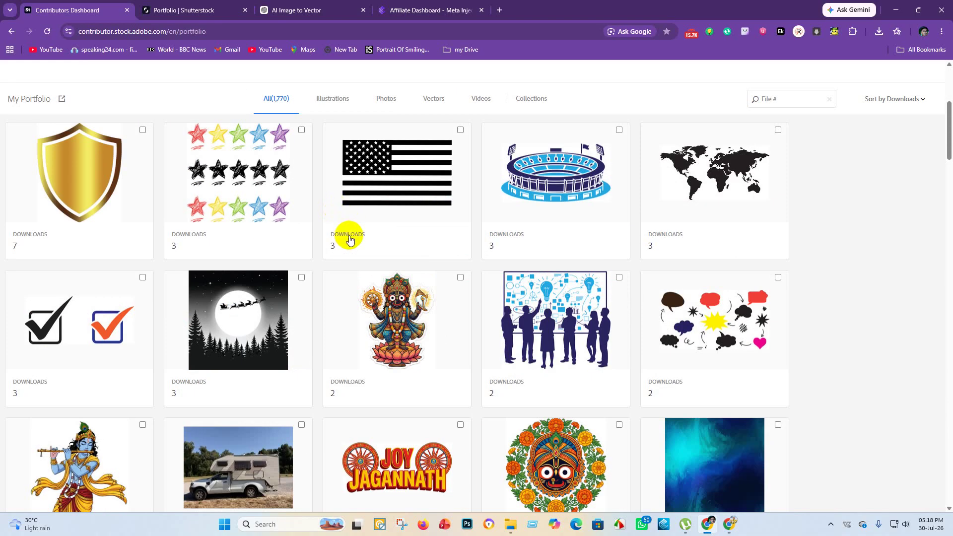
scroll(348, 239, down, 4)
scroll(347, 218, down, 5)
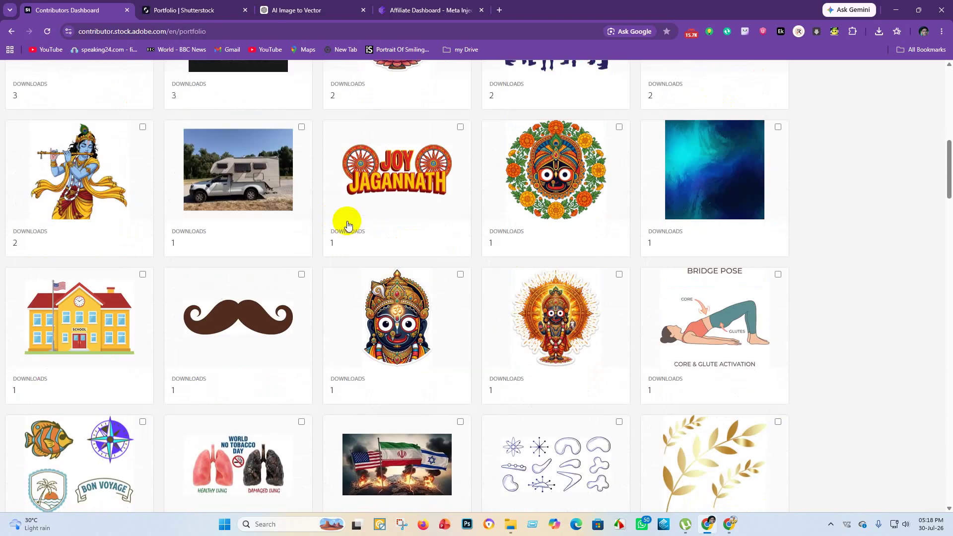
scroll(348, 234, down, 7)
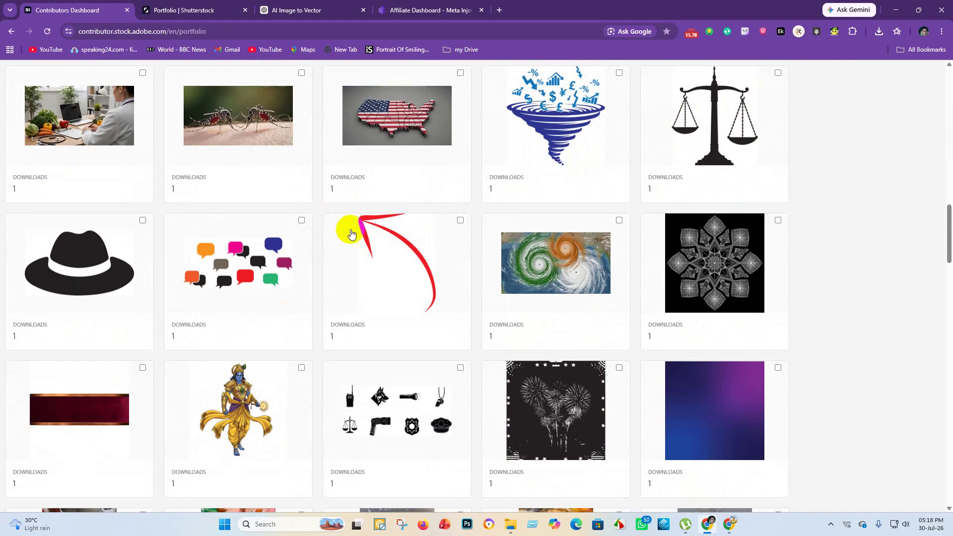
scroll(351, 234, down, 6)
scroll(159, 154, up, 20)
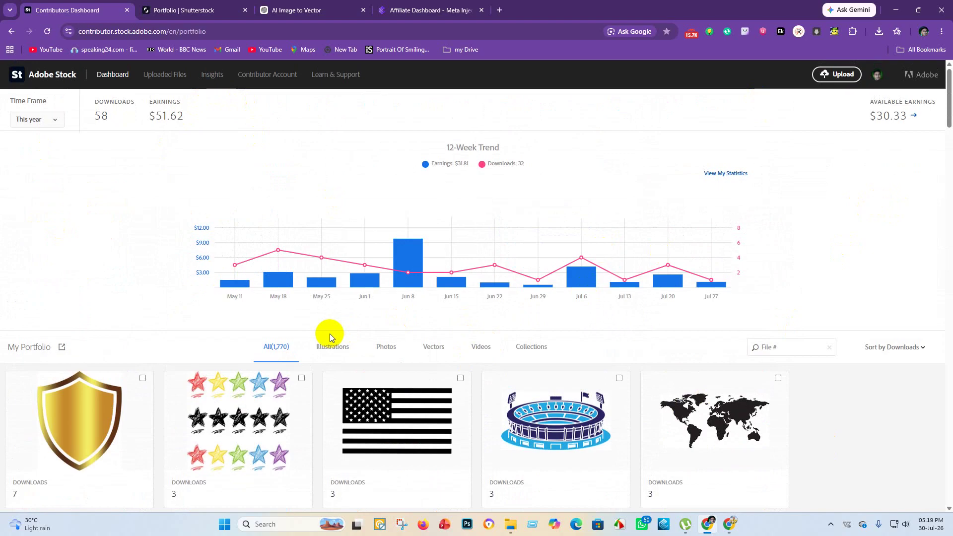
scroll(347, 322, down, 7)
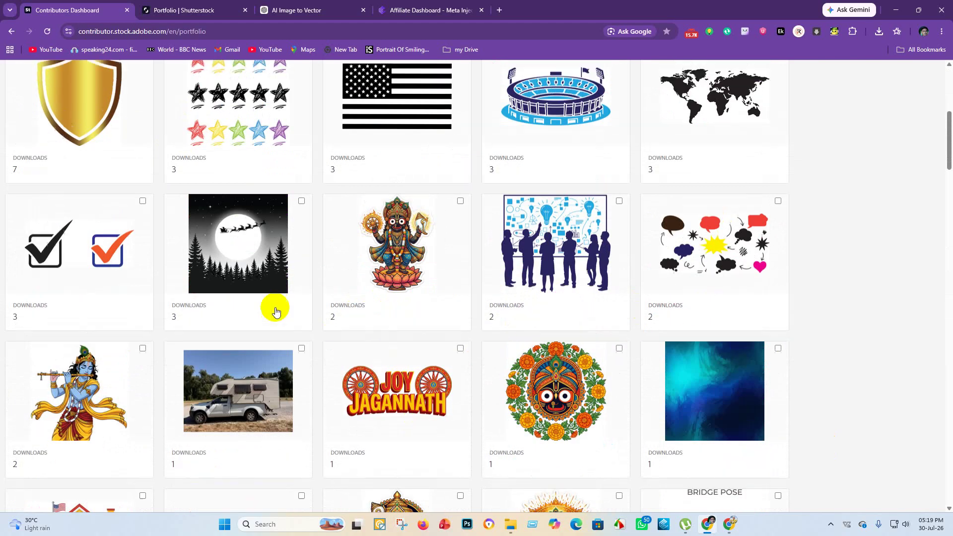
scroll(278, 297, up, 4)
scroll(293, 181, down, 2)
scroll(723, 218, down, 4)
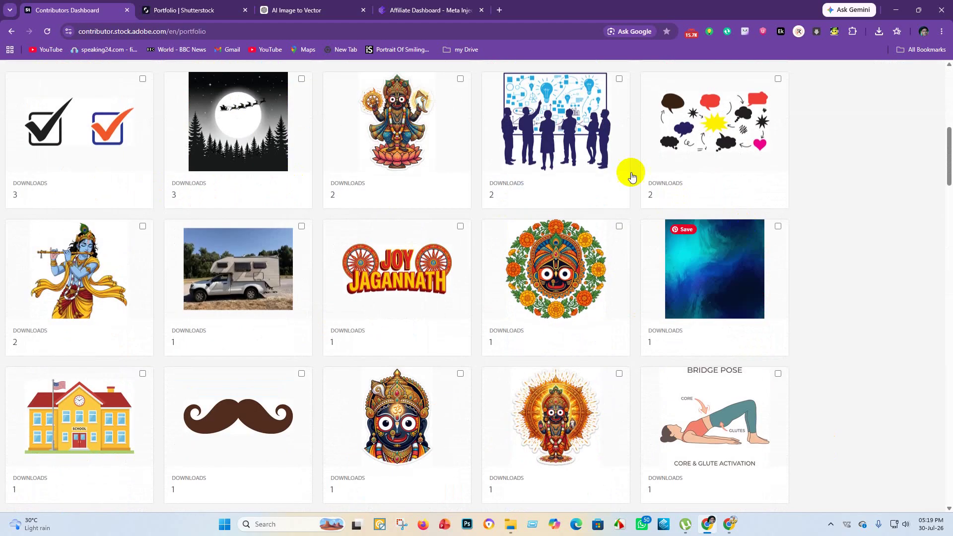
scroll(464, 374, down, 7)
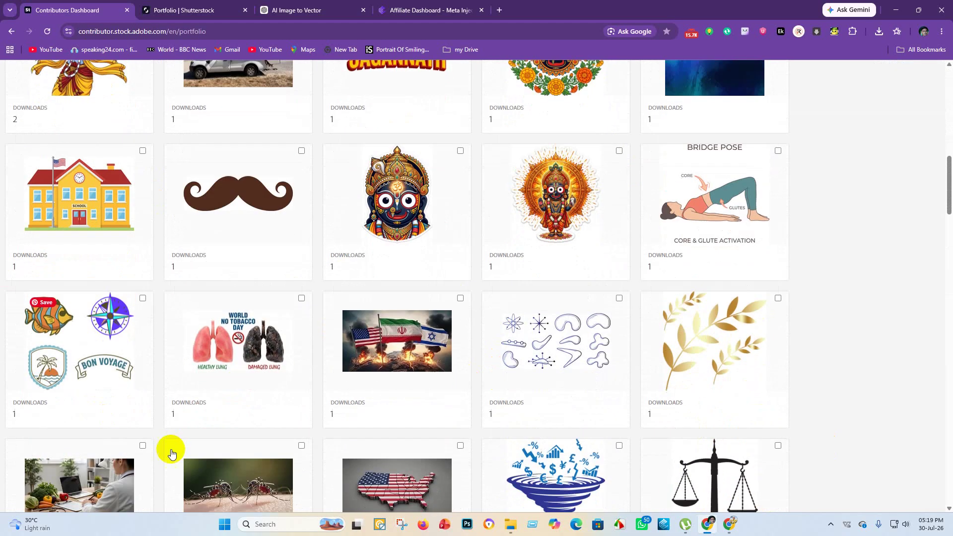
Step: Switch to Firefox, open the Adobe Stock contributor dashboard there and look through that account's most downloaded files
click(421, 522)
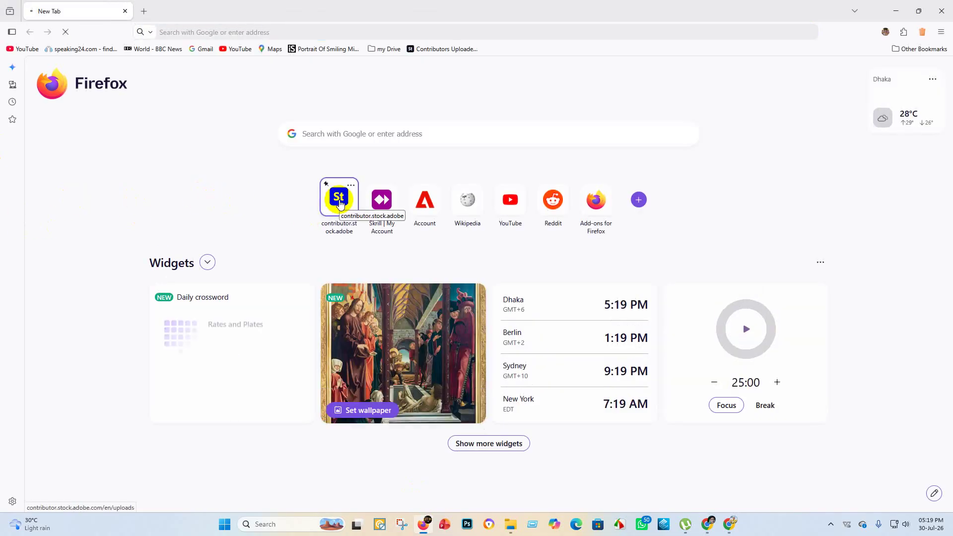
click(339, 203)
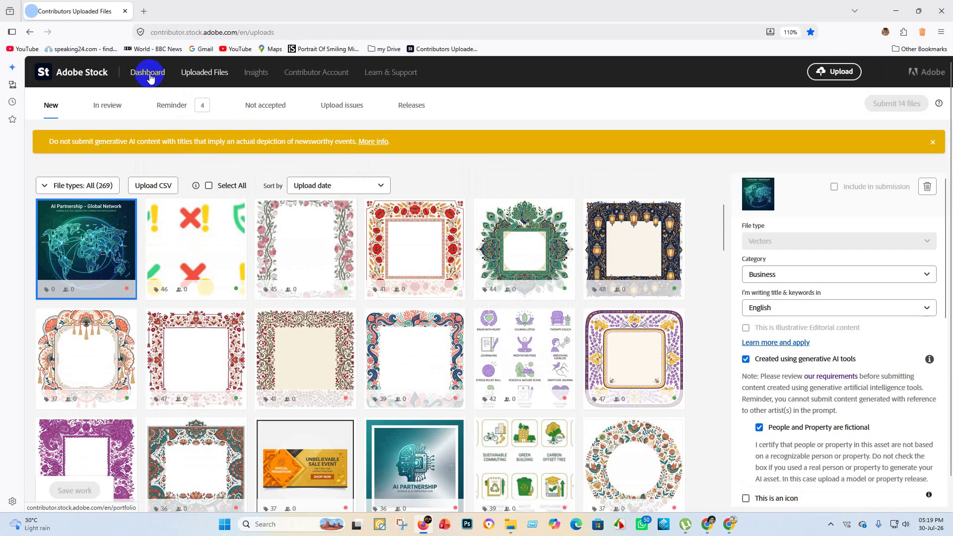
click(148, 75)
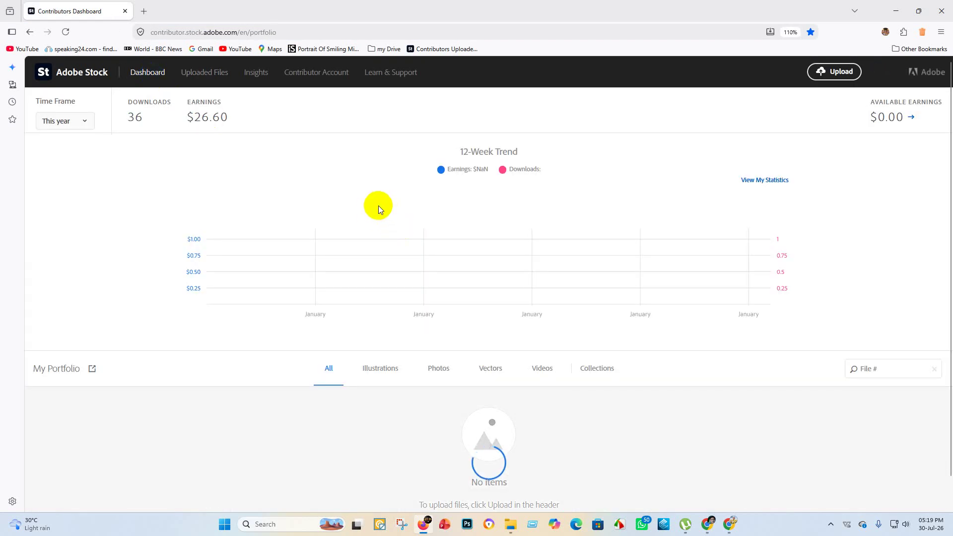
scroll(354, 220, down, 5)
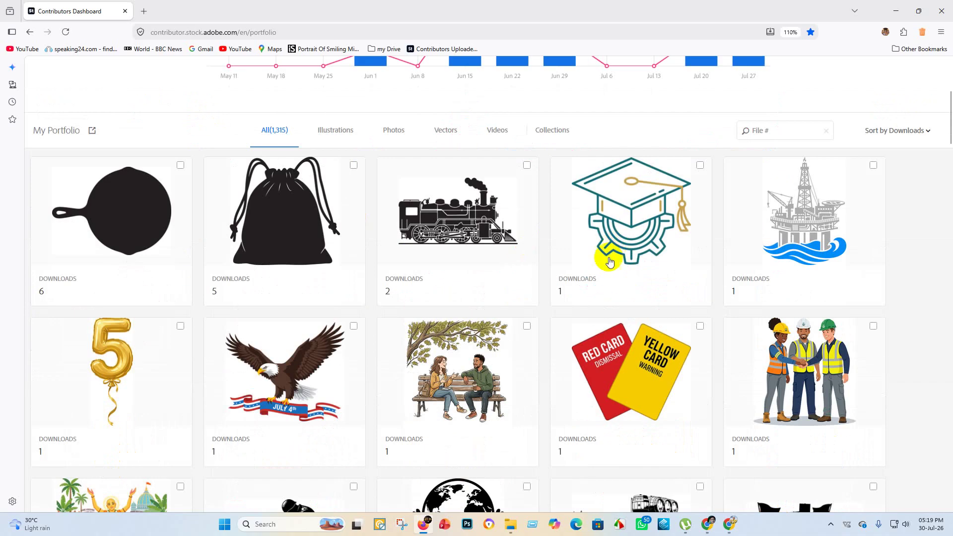
scroll(621, 255, down, 3)
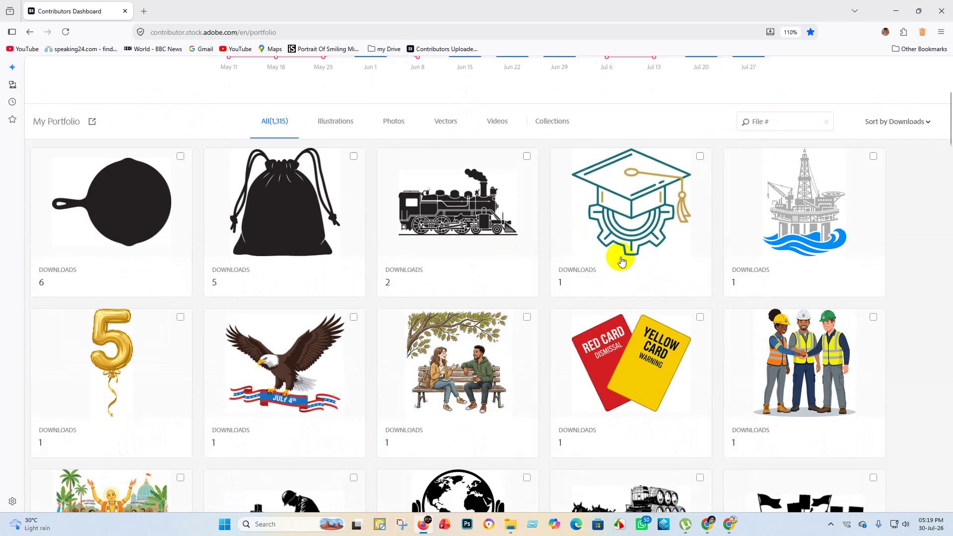
Step: Switch to Microsoft Edge, dismiss the page restore offer, maximize the window and open the Adobe Stock contributor dashboard
click(574, 524)
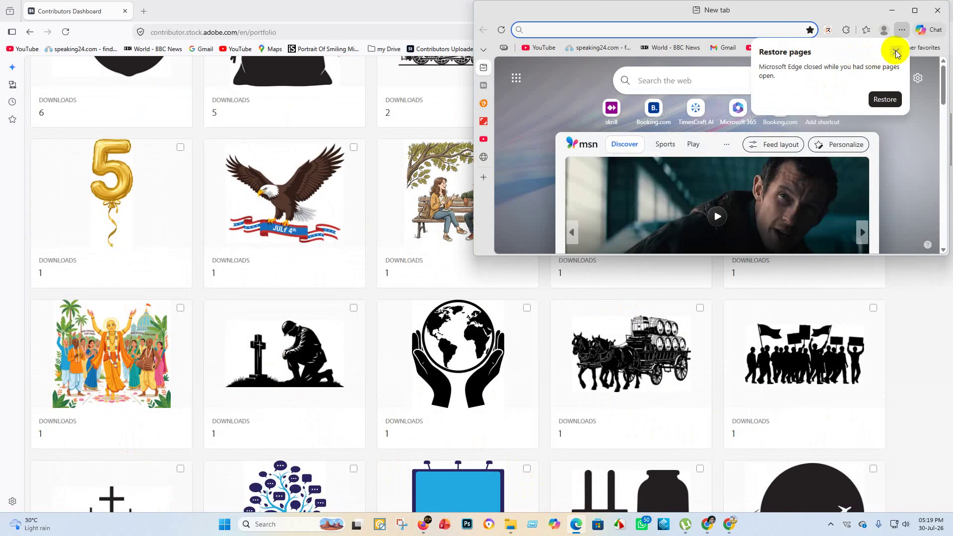
click(896, 53)
click(914, 10)
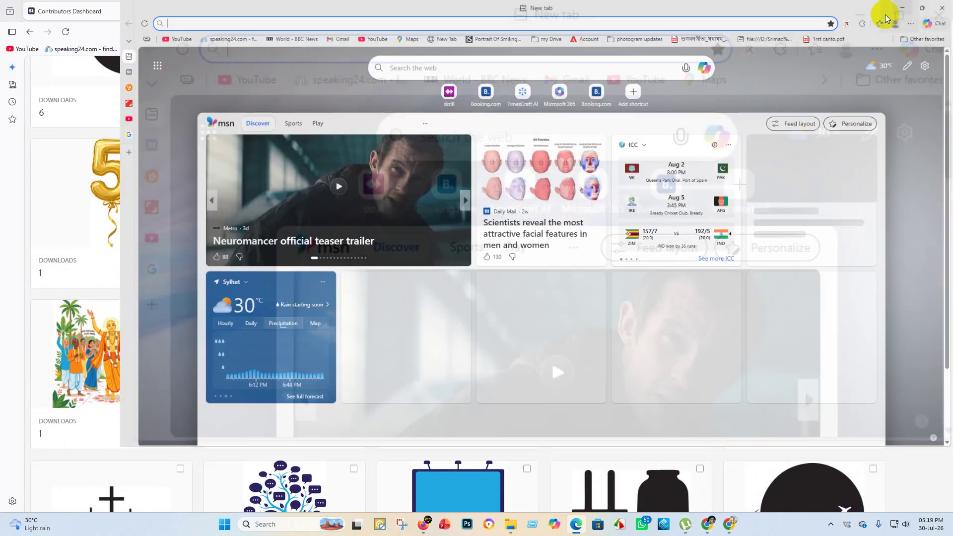
click(298, 105)
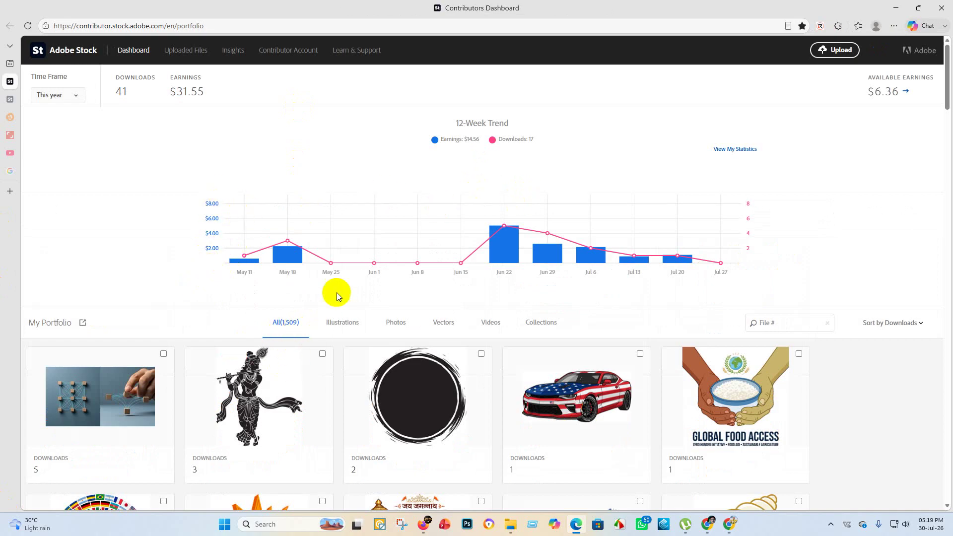
Step: Examine this account's portfolio, comparing the files that have downloads with those that have none
scroll(321, 242, down, 6)
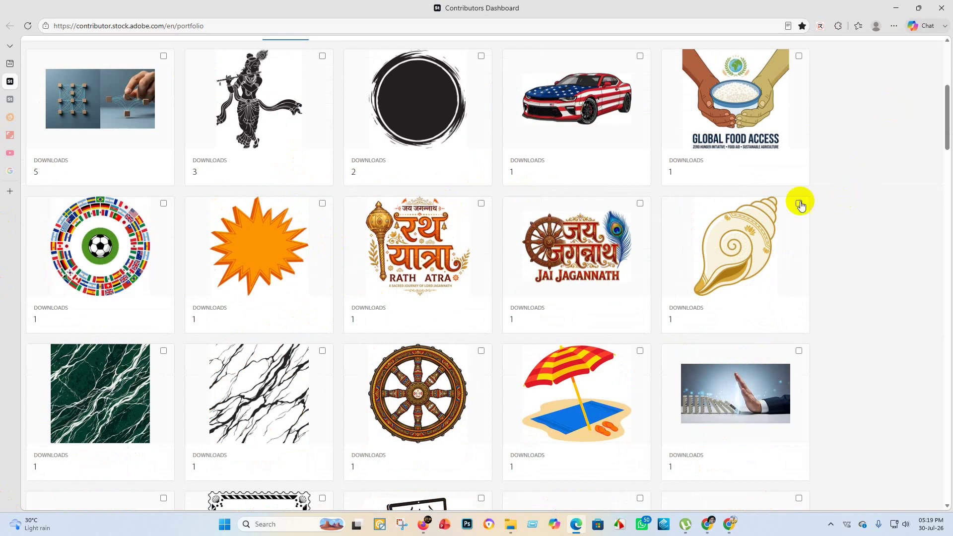
scroll(129, 298, down, 12)
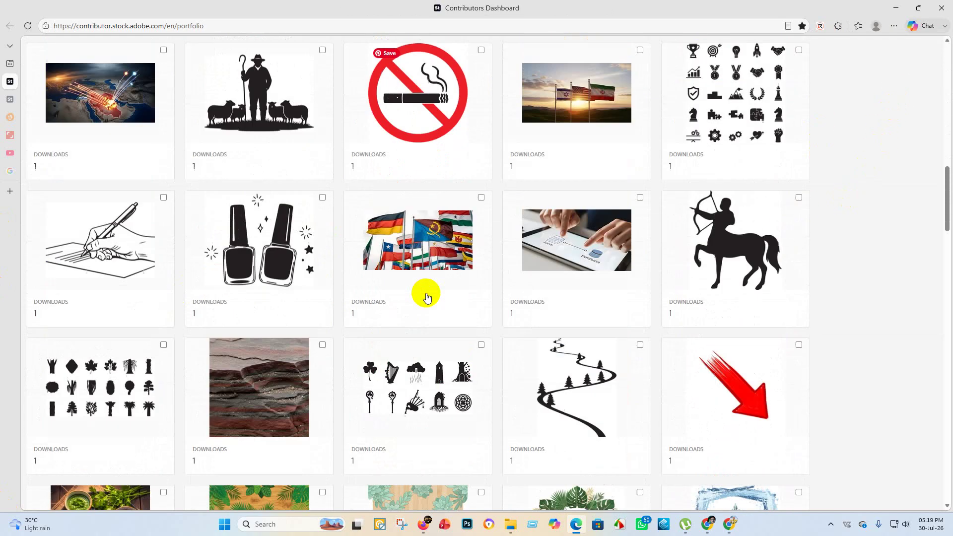
scroll(427, 296, down, 5)
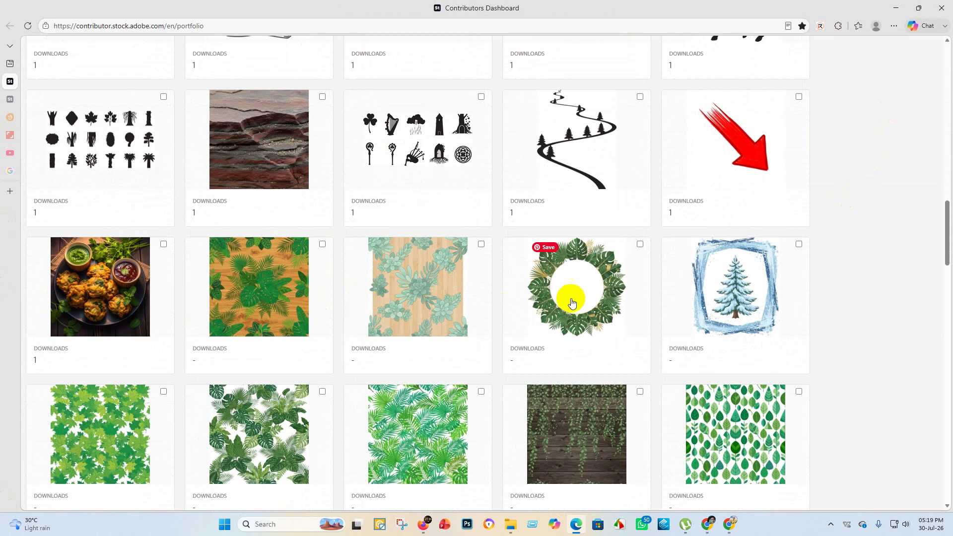
scroll(114, 328, down, 3)
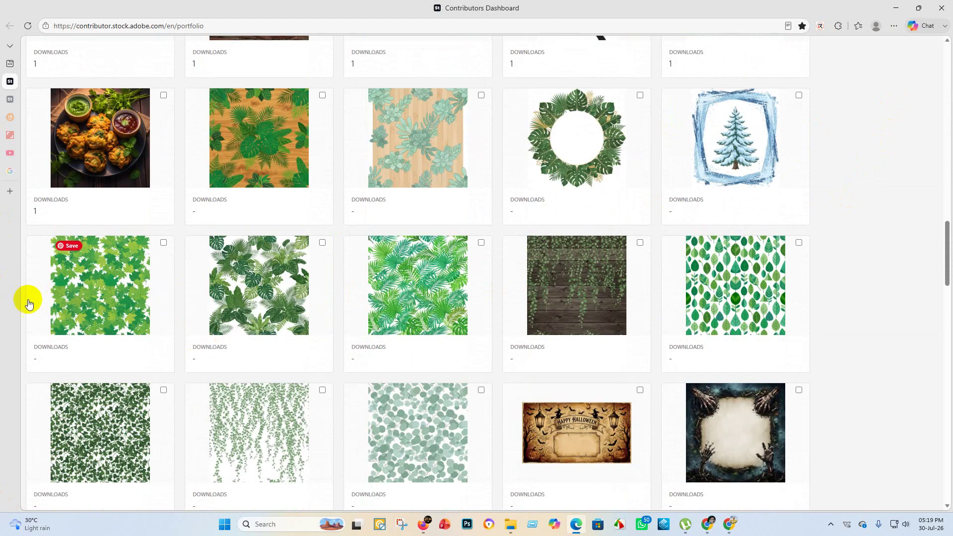
scroll(470, 213, down, 6)
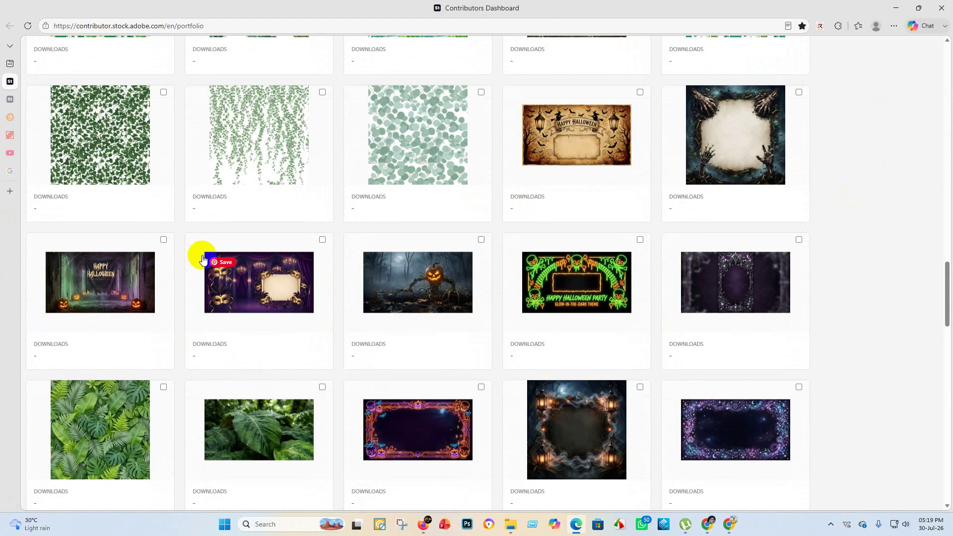
scroll(519, 353, up, 7)
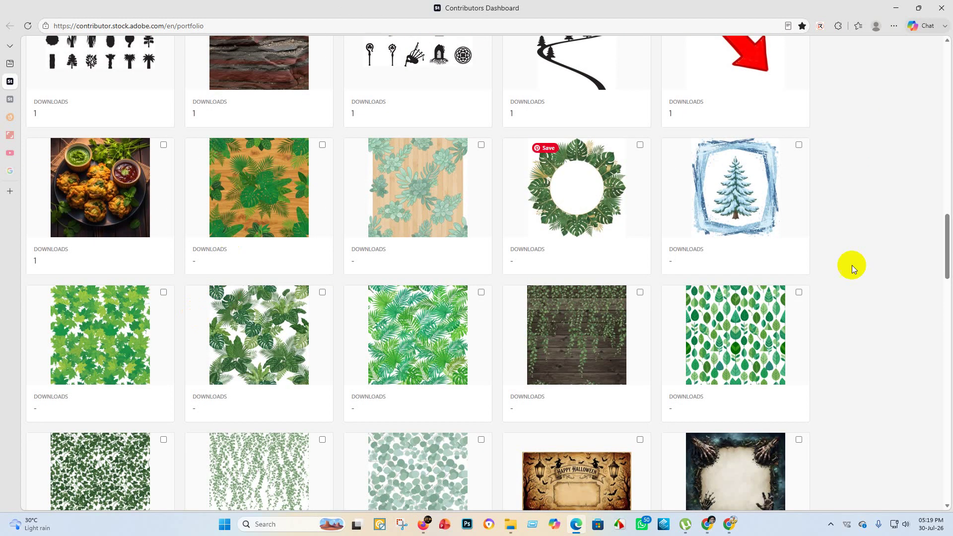
scroll(347, 381, up, 20)
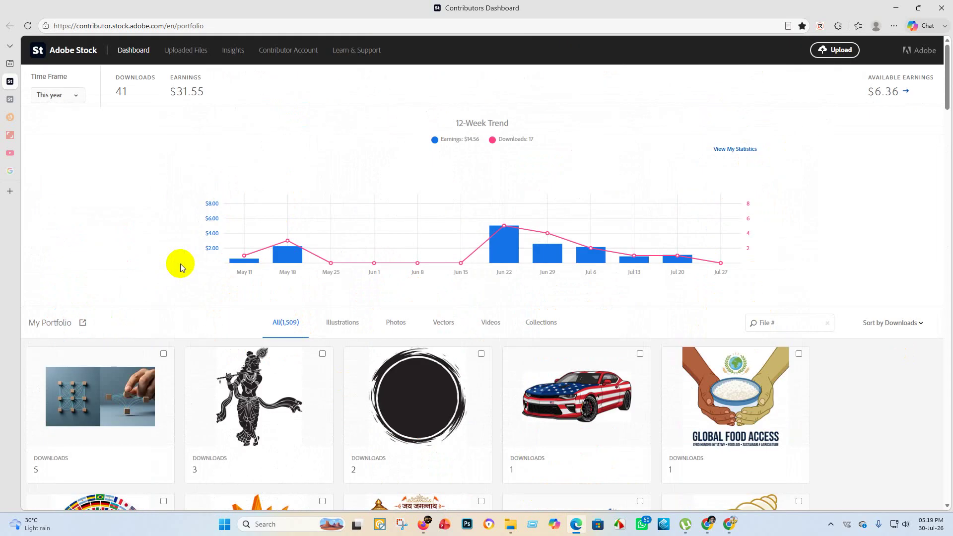
scroll(181, 263, down, 13)
scroll(164, 258, down, 8)
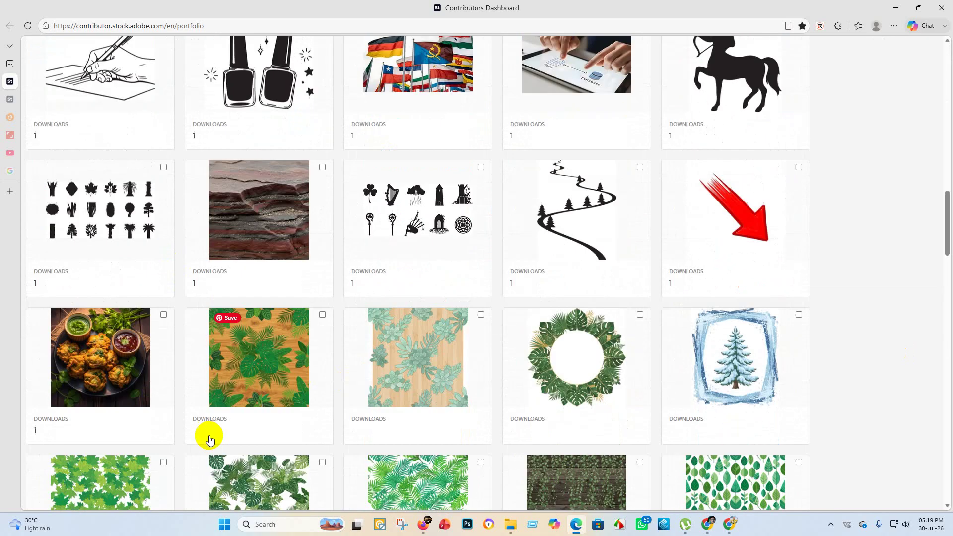
scroll(209, 439, down, 20)
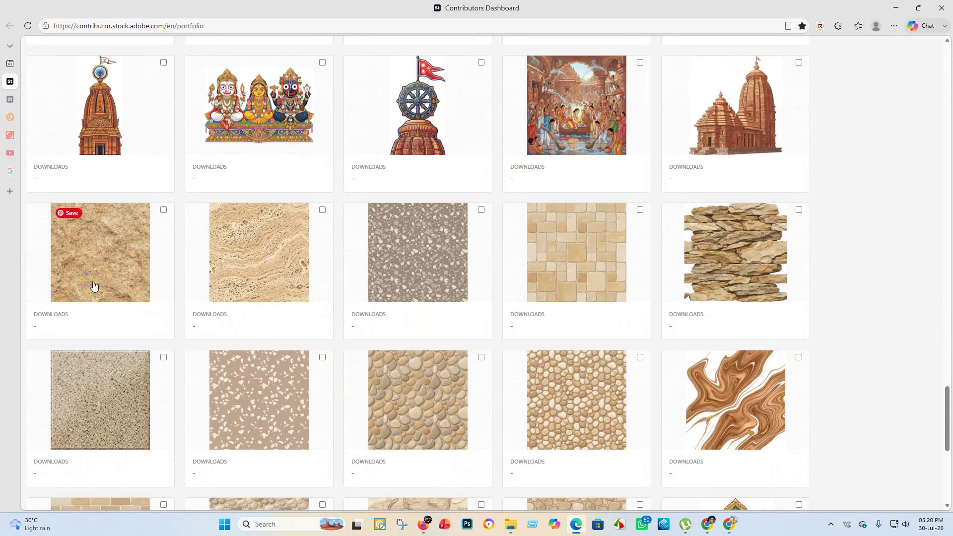
scroll(94, 286, down, 6)
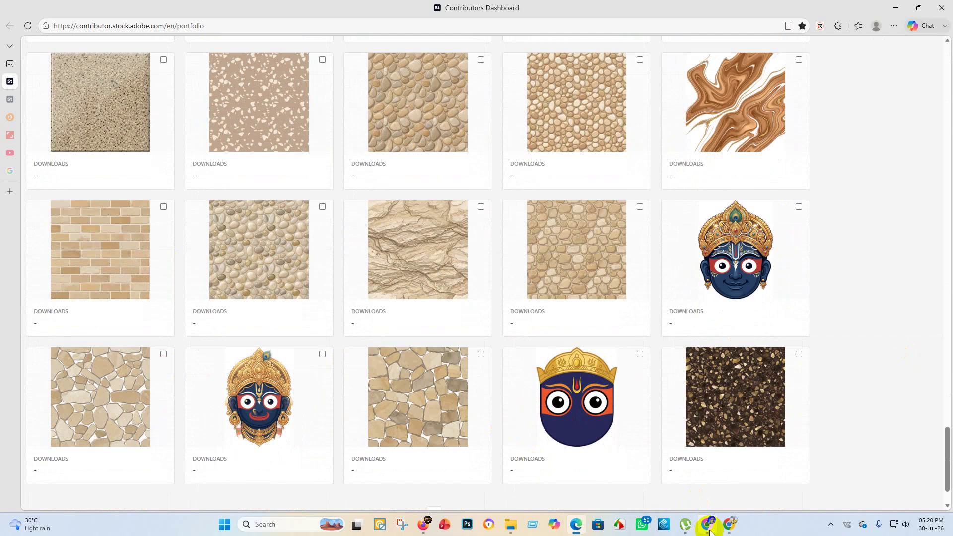
Step: Switch back to Chrome and bring up the earnings and 12-week trend overview of the contributor dashboard
mouse_move(710, 527)
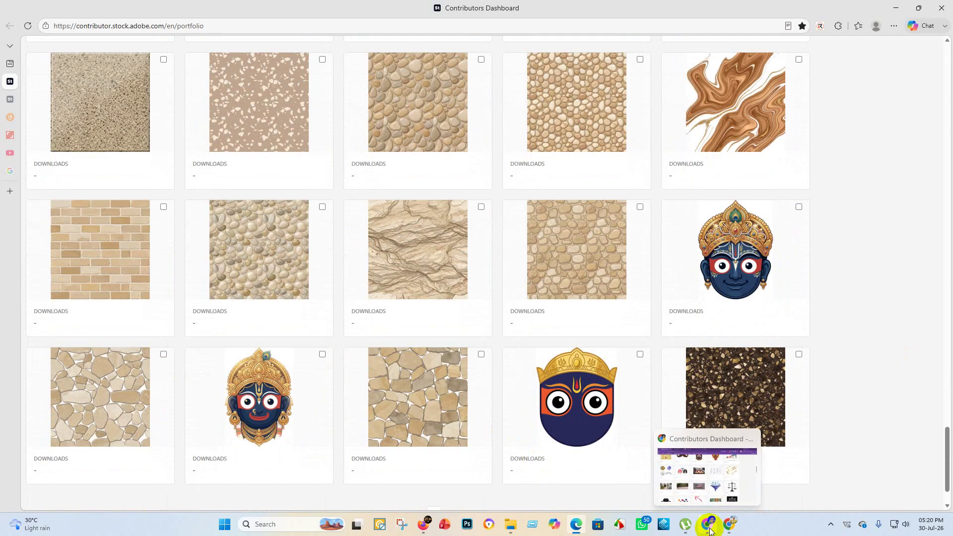
click(707, 466)
scroll(286, 203, up, 6)
scroll(286, 203, up, 10)
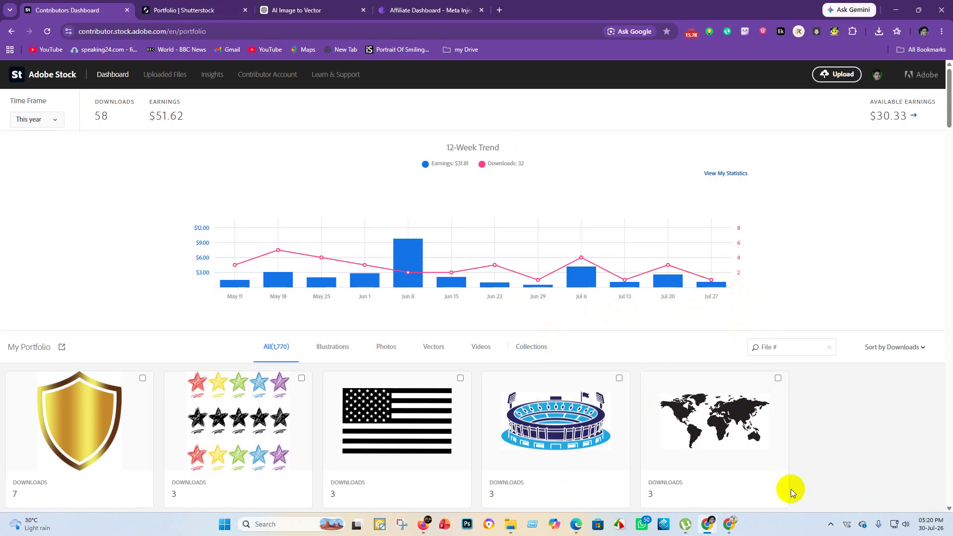
Step: Switch to Meta Injector Pro by launching it, and maximize its window
click(664, 525)
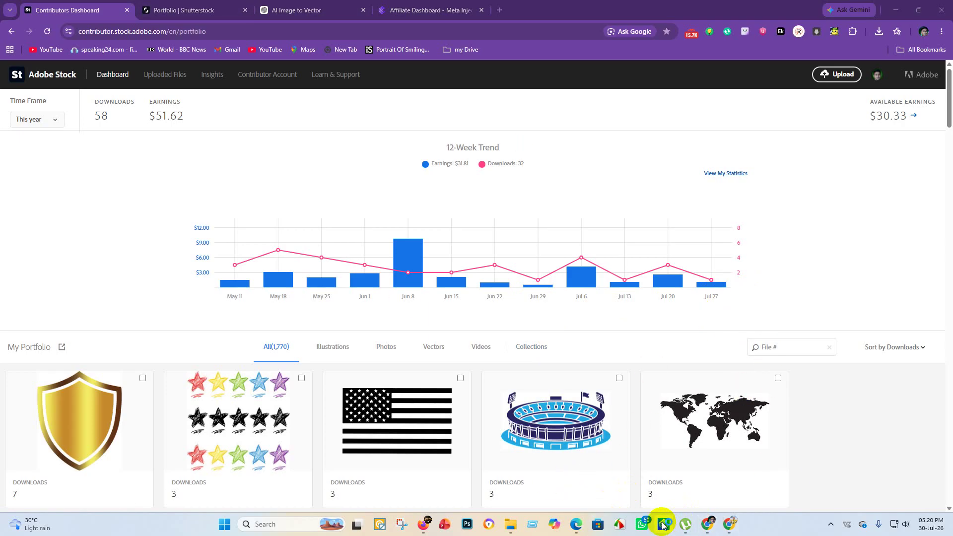
right_click(662, 525)
click(674, 482)
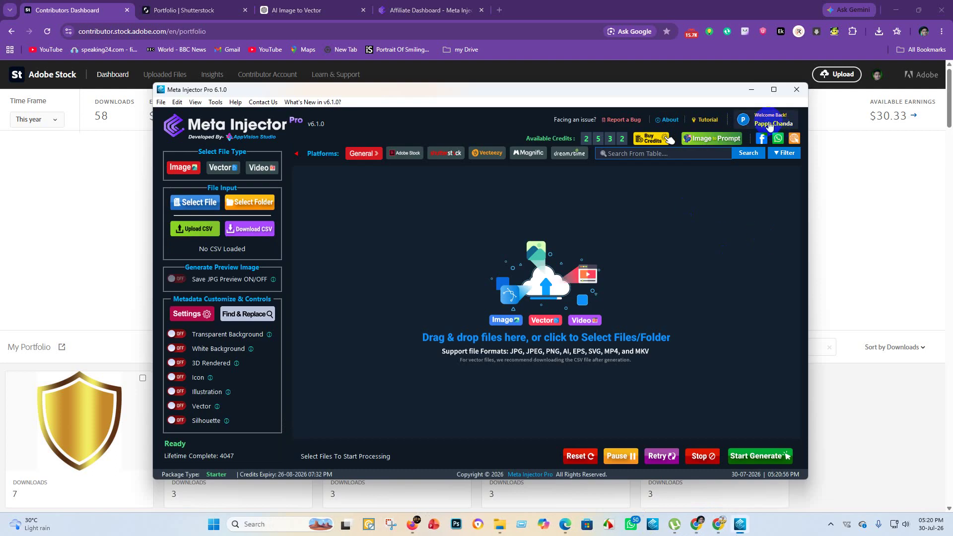
click(773, 90)
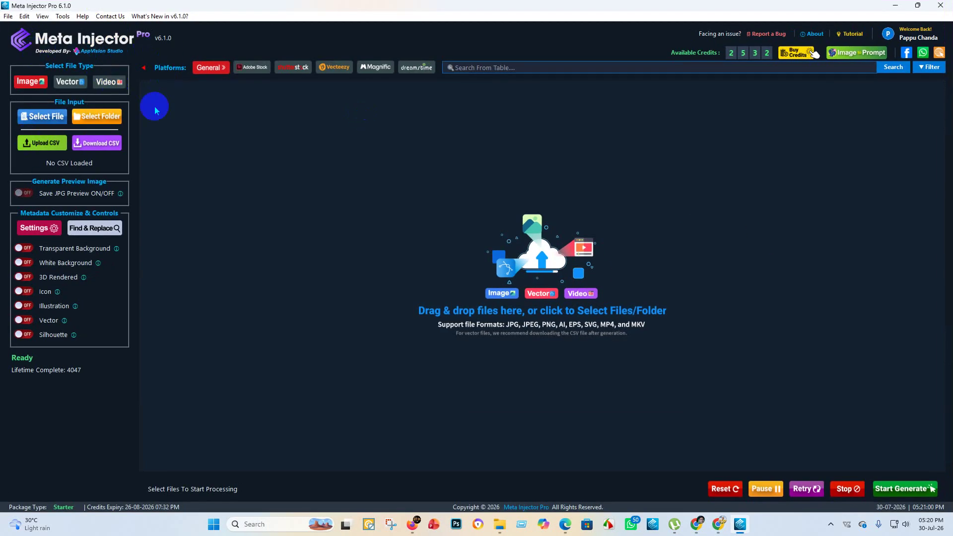
Step: Turn on the Illustration and Vector metadata options and set the file type to Vector
click(22, 306)
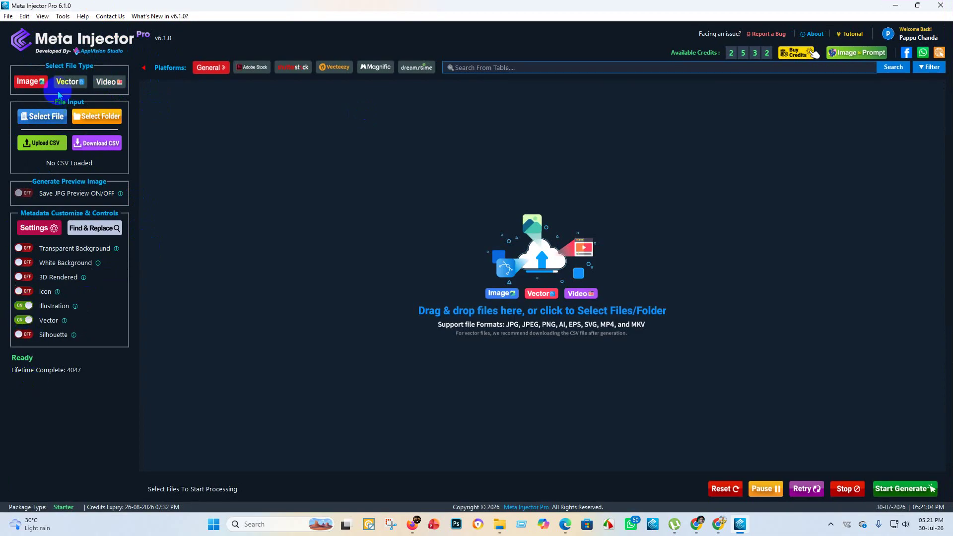
click(68, 86)
Step: Load all EPS files from D:\colorful vector\47\eps 4 and start generating their metadata
click(42, 115)
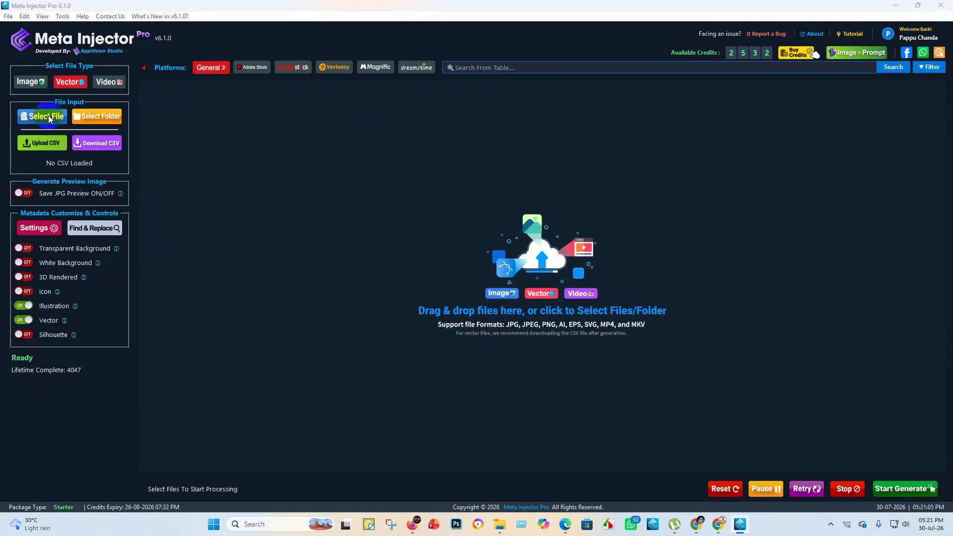
click(59, 135)
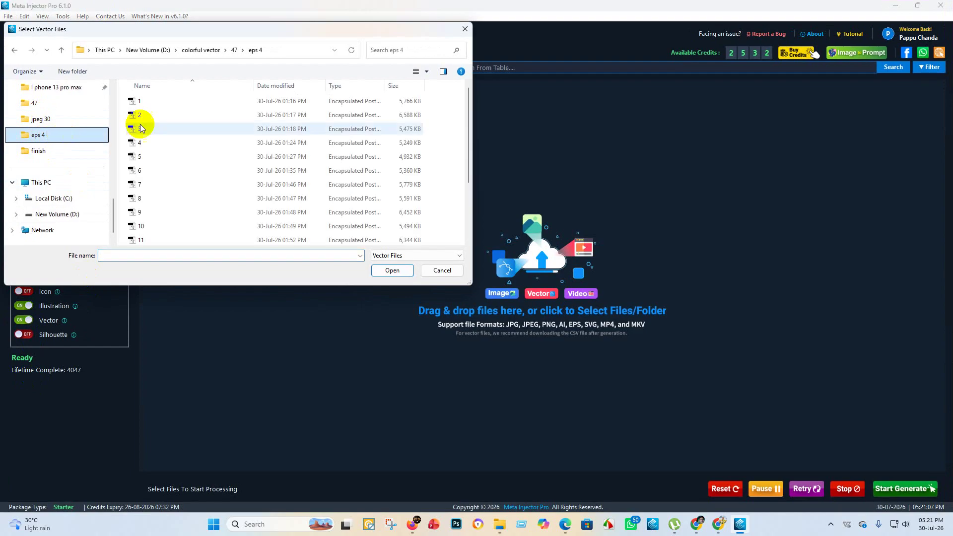
click(178, 105)
key(ctrl+a)
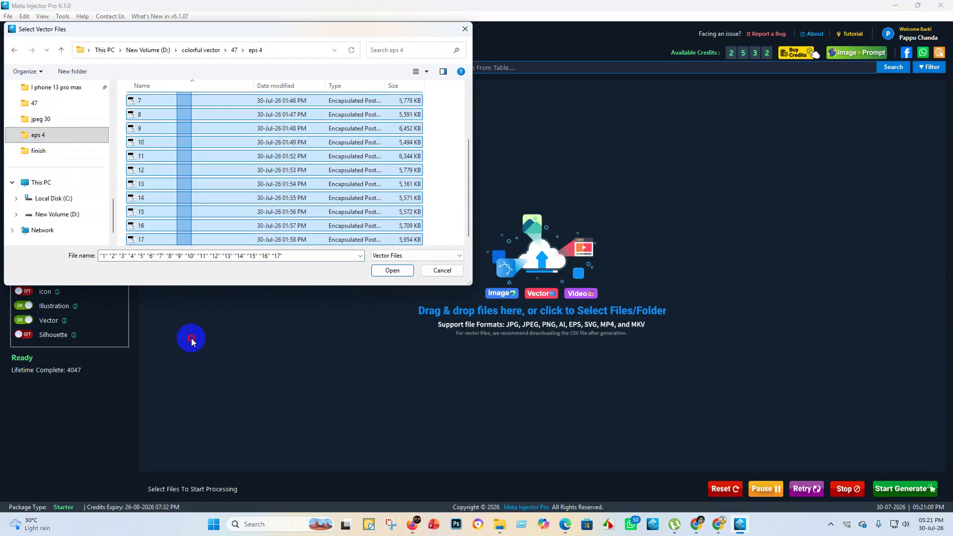
click(392, 270)
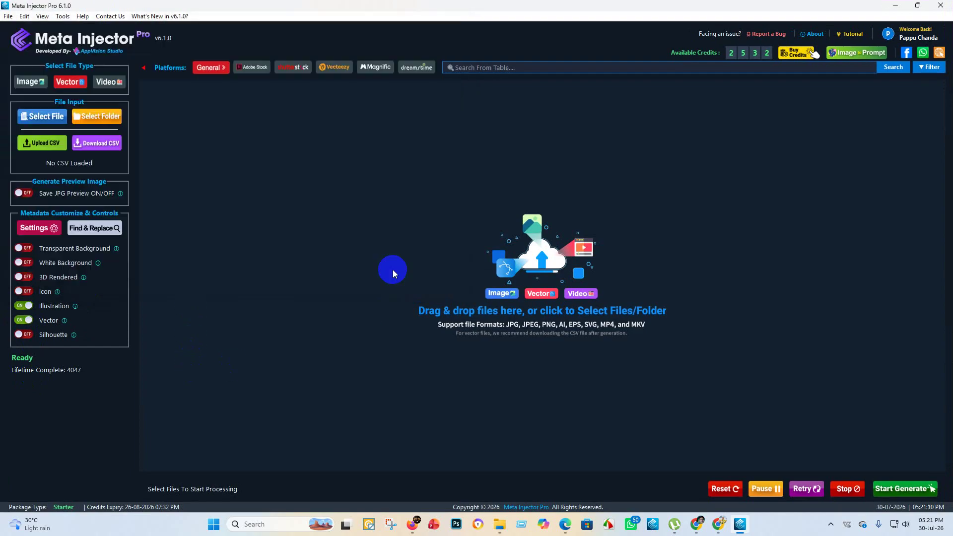
click(915, 494)
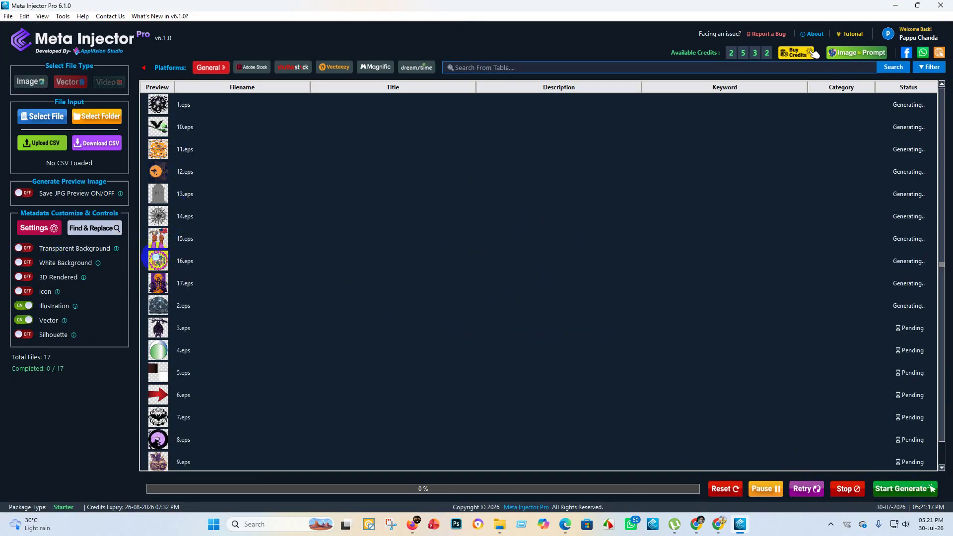
mouse_move(150, 238)
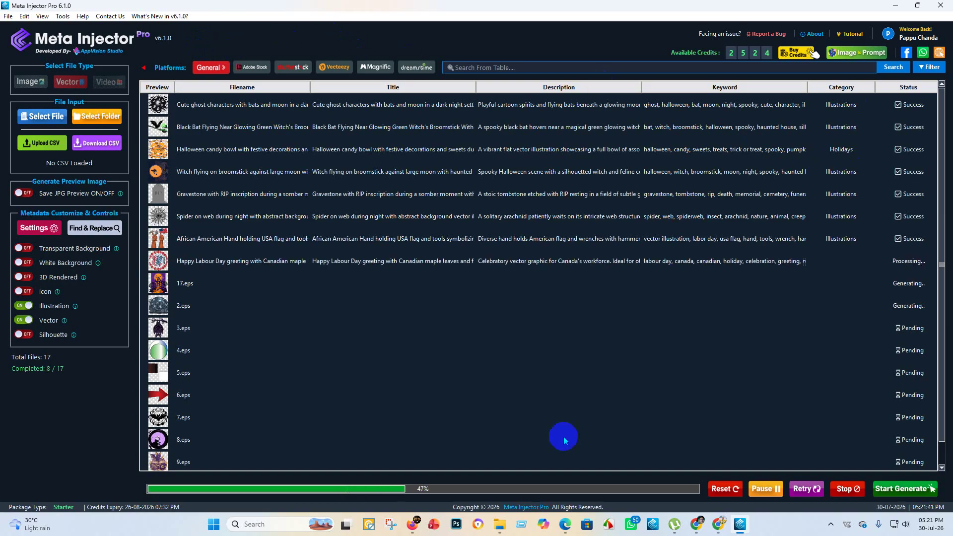
Step: Minimize Meta Injector Pro, switch to Microsoft Edge and look at the Adobe Stock dashboard's earnings and 12-week trend overview
click(895, 4)
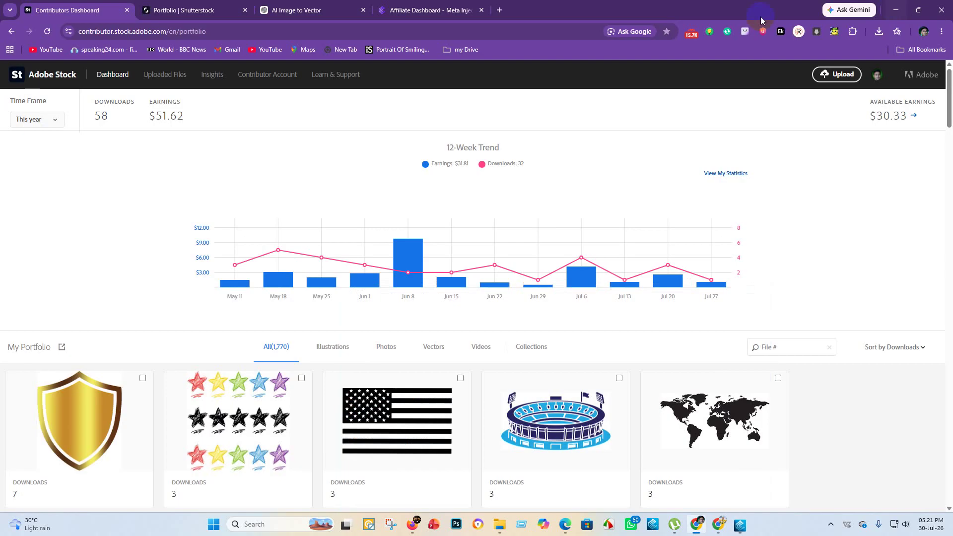
click(123, 80)
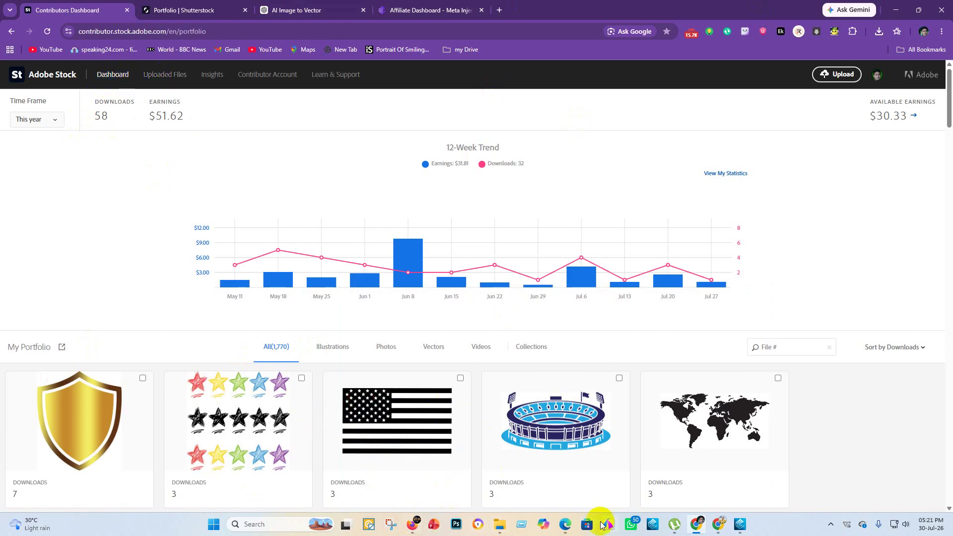
mouse_move(562, 525)
click(568, 478)
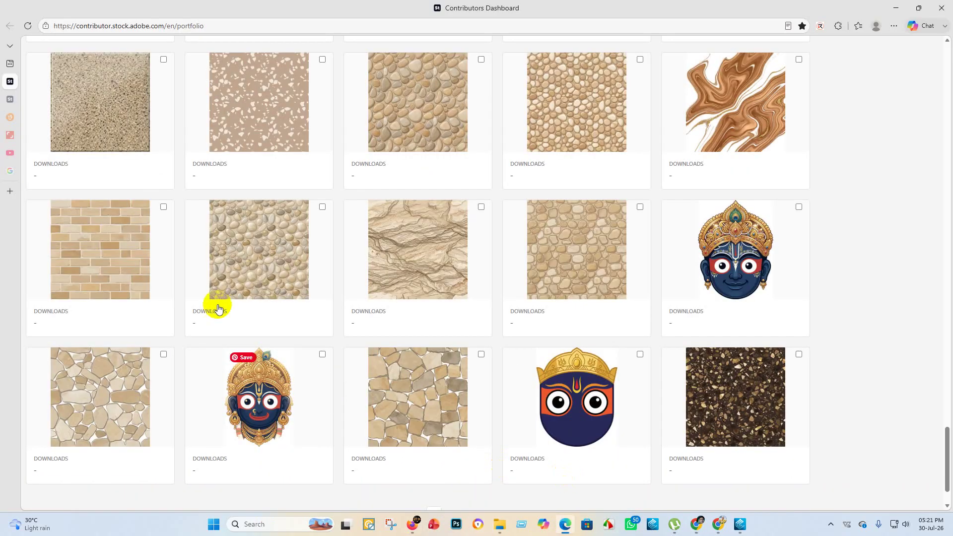
scroll(189, 278, up, 5)
scroll(166, 244, up, 20)
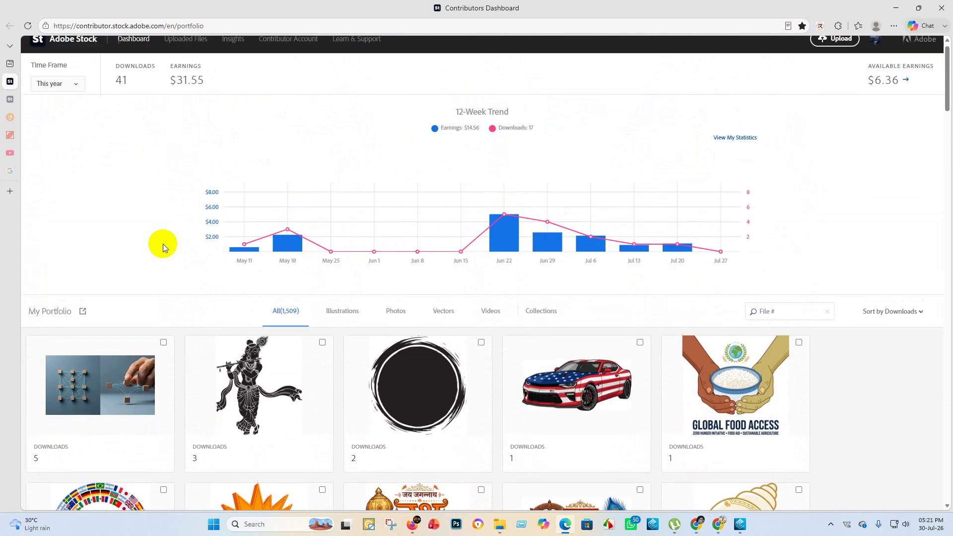
scroll(162, 243, up, 1)
Step: Open the account's uploaded files and look through the new files awaiting submission
click(191, 49)
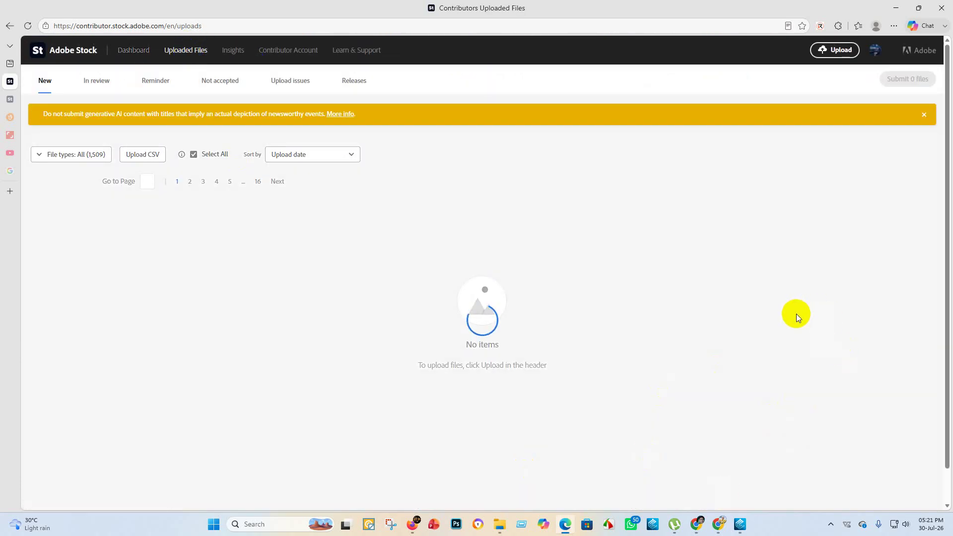
scroll(390, 293, down, 5)
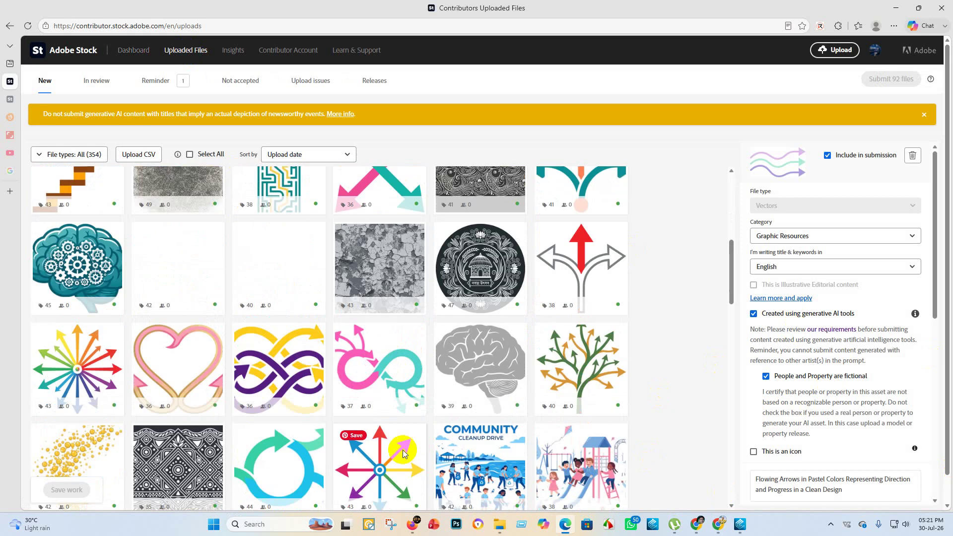
scroll(403, 450, up, 5)
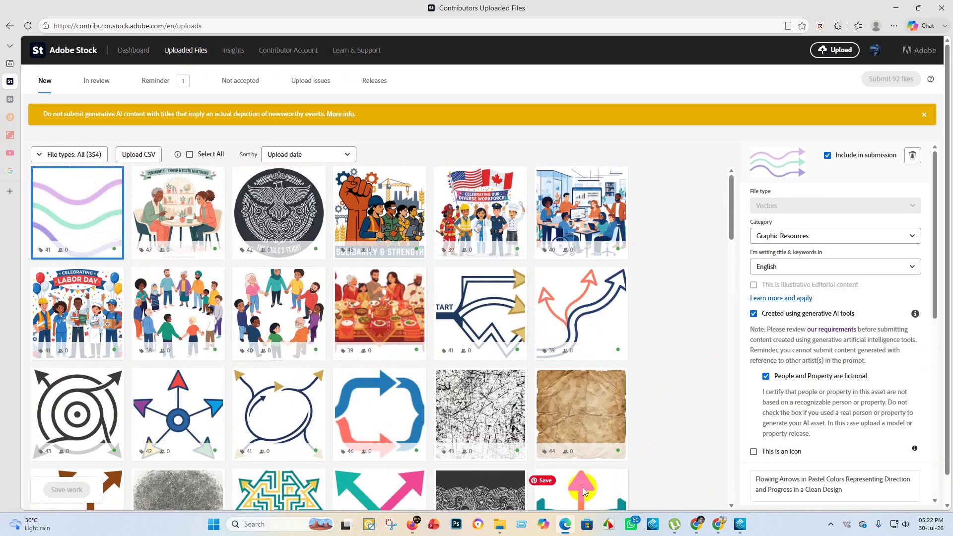
Step: Switch to Meta Injector Pro, export the generated metadata CSVs to the eps 4 folder and minimize the window
click(610, 526)
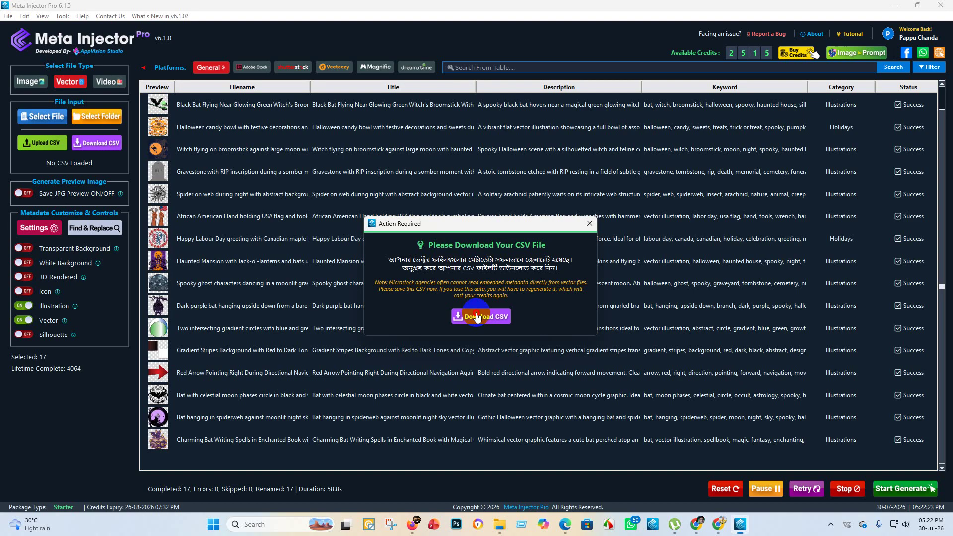
click(467, 313)
click(390, 272)
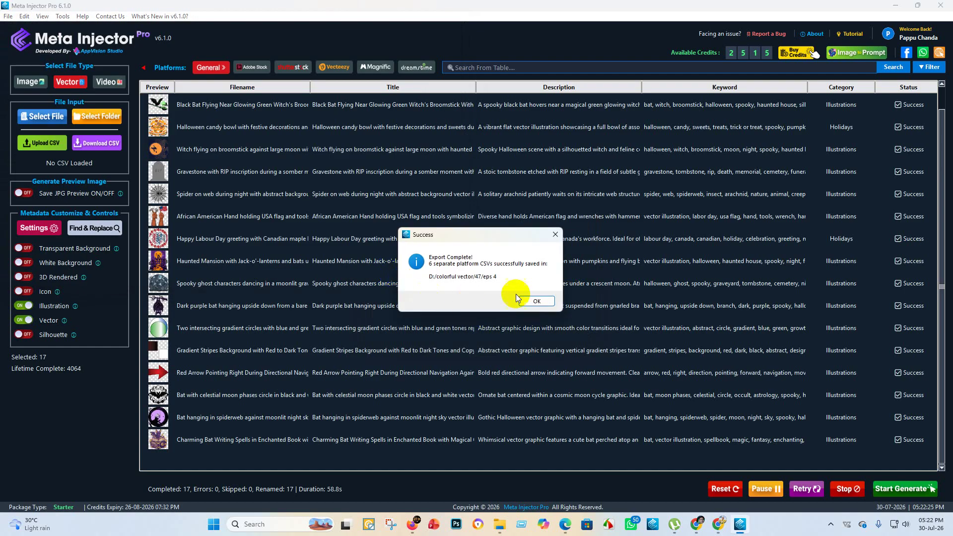
click(527, 301)
click(895, 7)
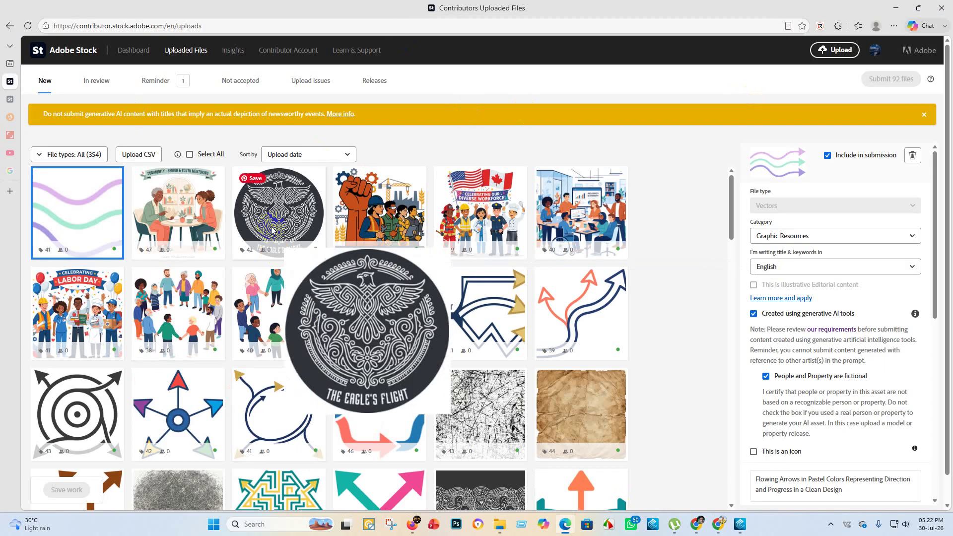
Step: Examine the thumbnails of the new uploaded files still waiting to be submitted
scroll(335, 370, down, 7)
scroll(343, 383, down, 15)
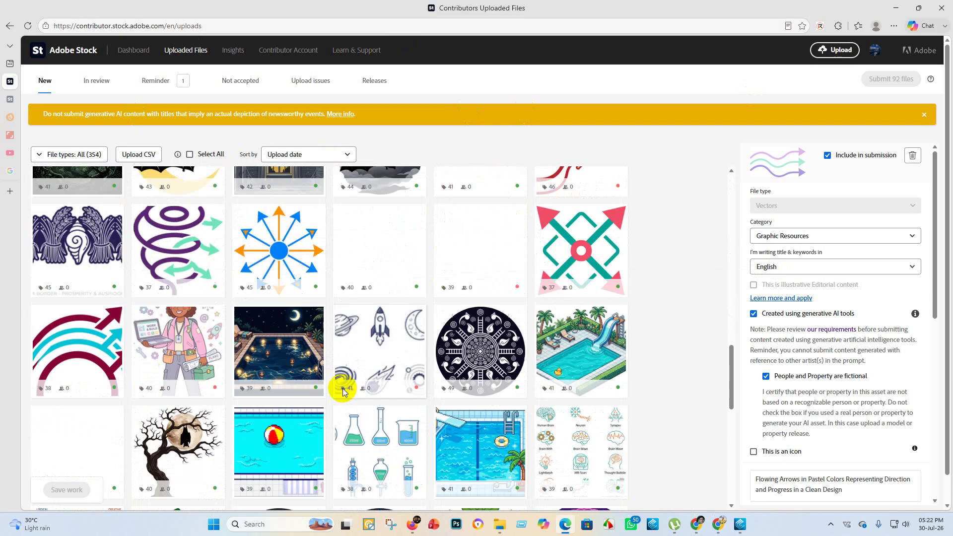
scroll(351, 374, up, 20)
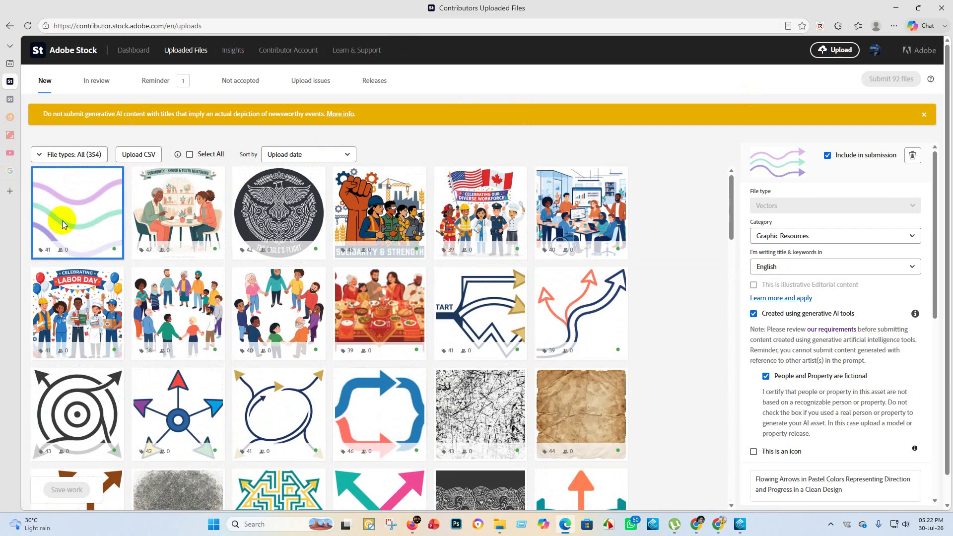
click(141, 52)
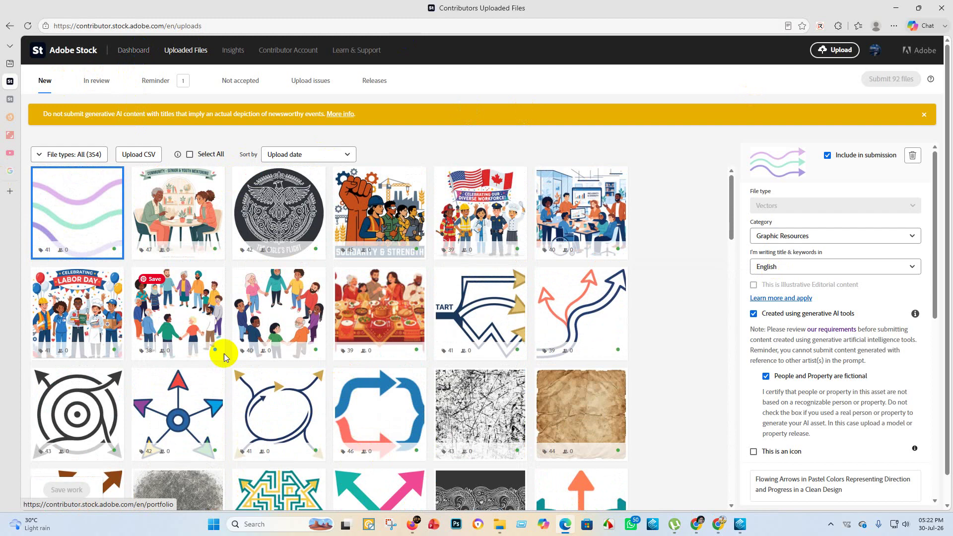
Step: Upload all the renamed EPS files from the colorful vector\47\eps 4 folder to Adobe Stock
click(838, 50)
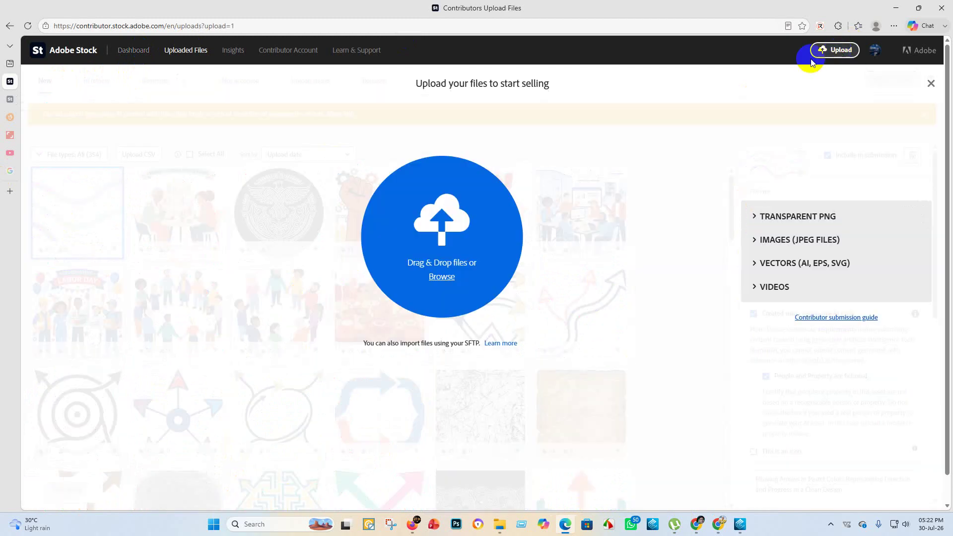
click(434, 280)
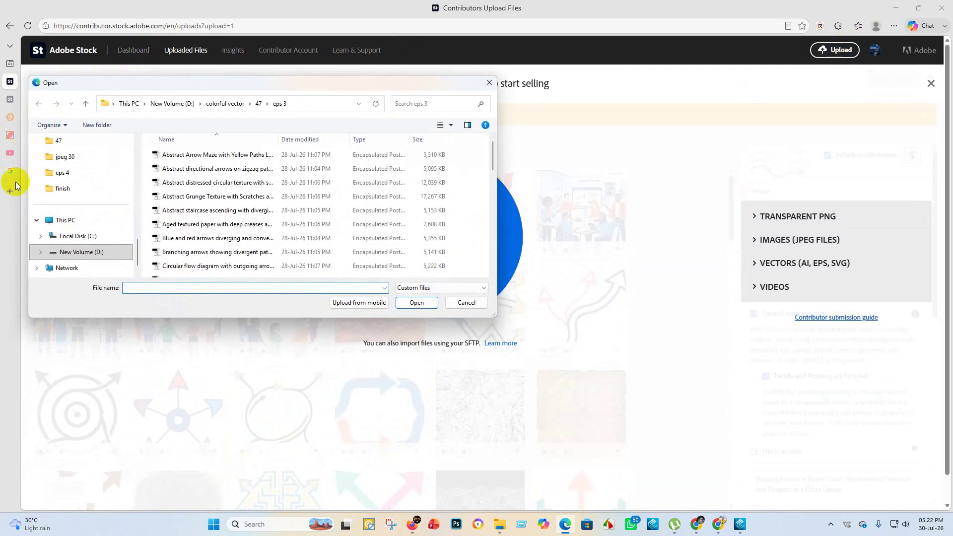
click(81, 172)
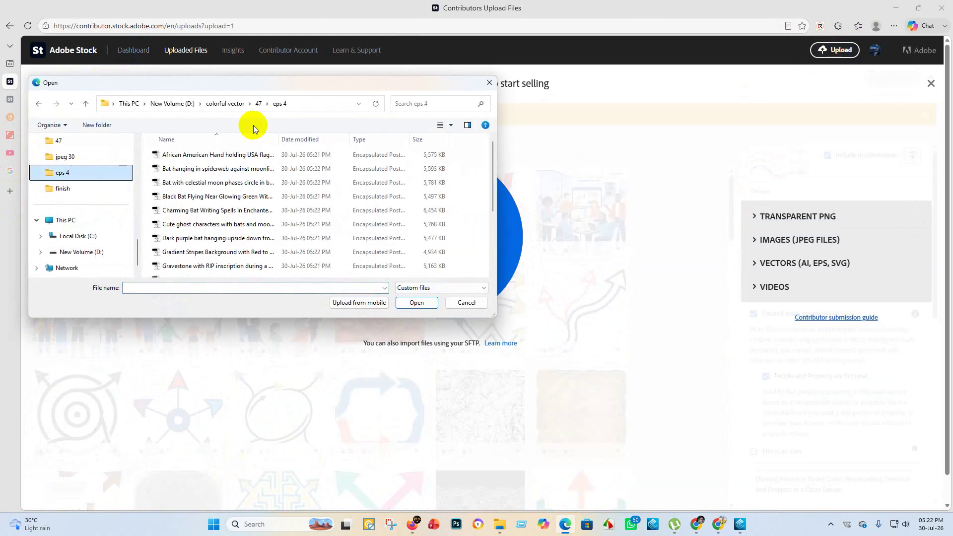
drag(196, 152, 249, 404)
scroll(214, 213, up, 5)
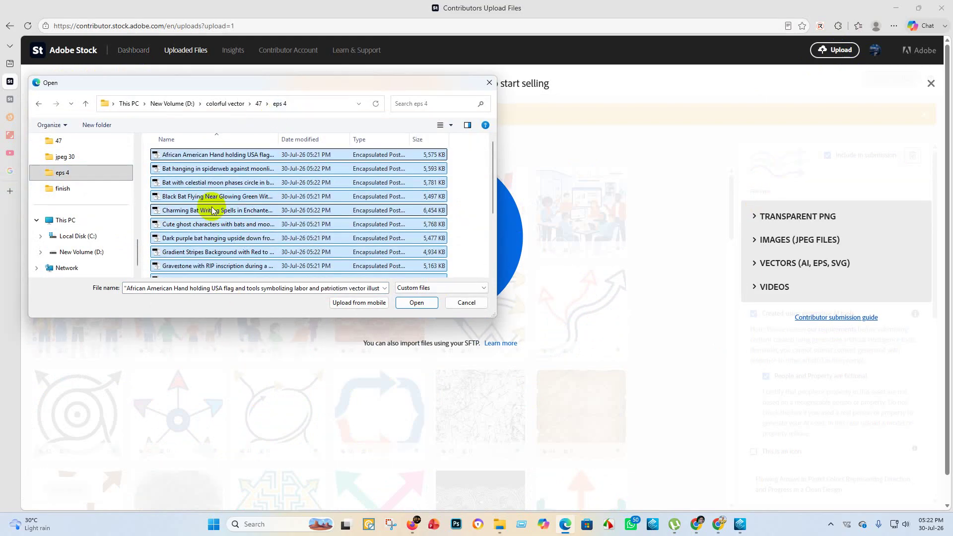
scroll(212, 210, down, 3)
click(437, 302)
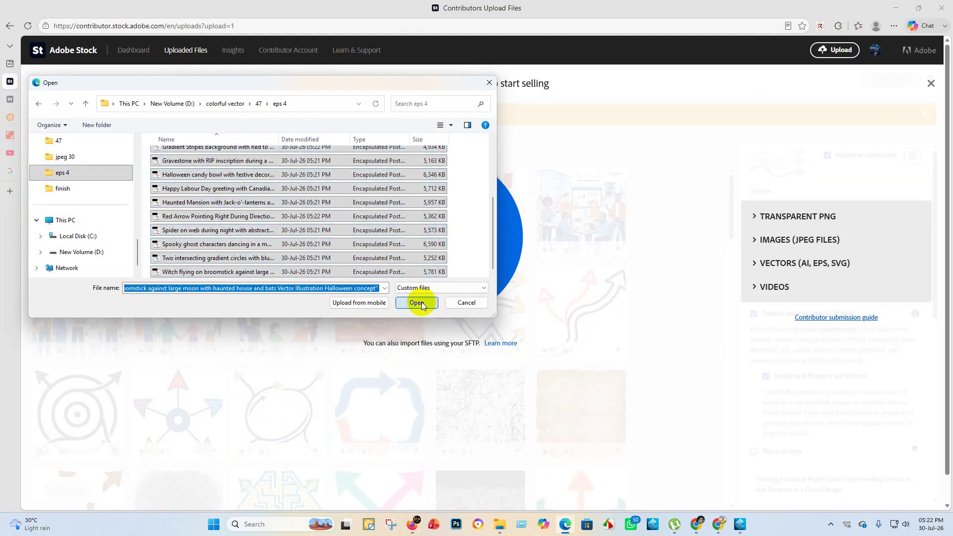
Step: Switch to Chrome and look through the not-yet-submitted files in the Shutterstock portfolio
mouse_move(676, 529)
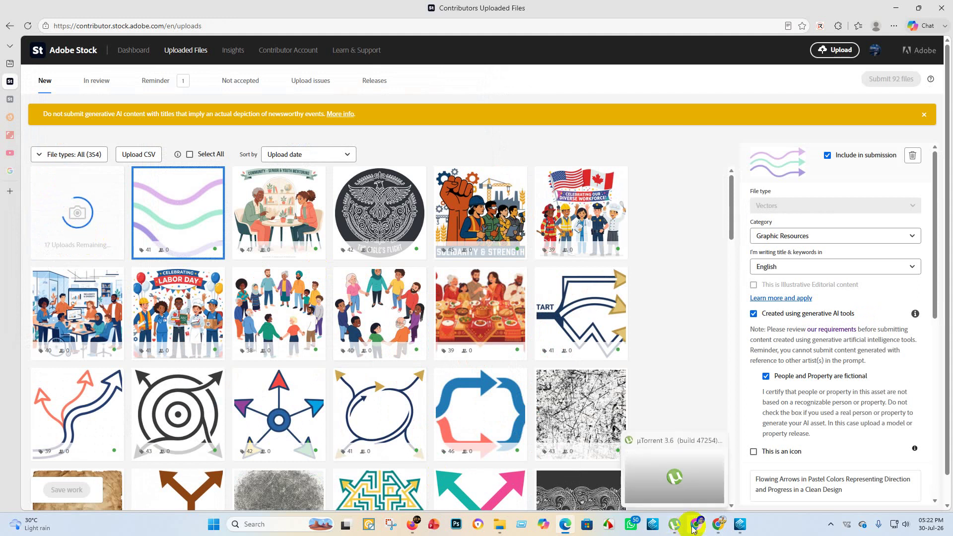
click(701, 466)
click(175, 6)
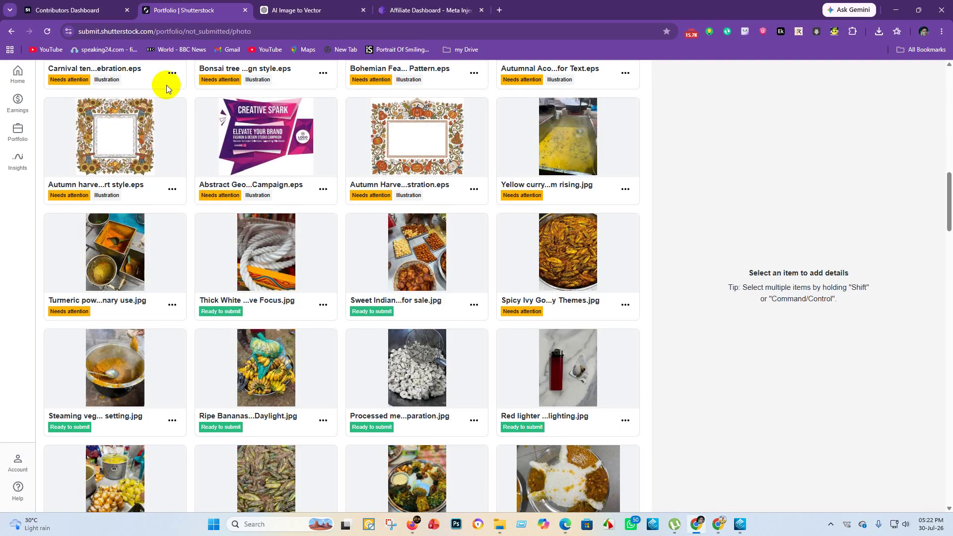
scroll(327, 169, up, 10)
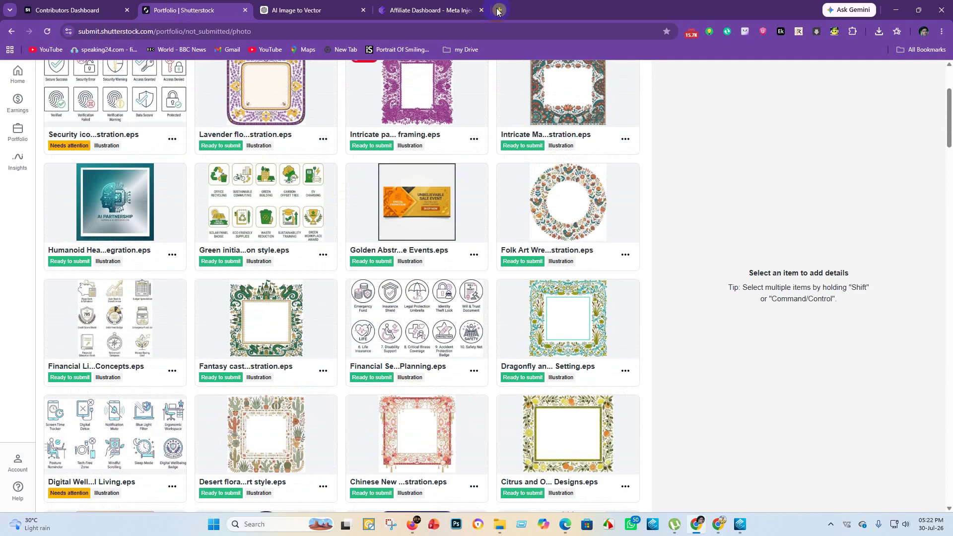
Step: Open the Vecteezy contributor dashboard in a new tab, look over its statistics and go to its file upload page
click(498, 10)
click(924, 51)
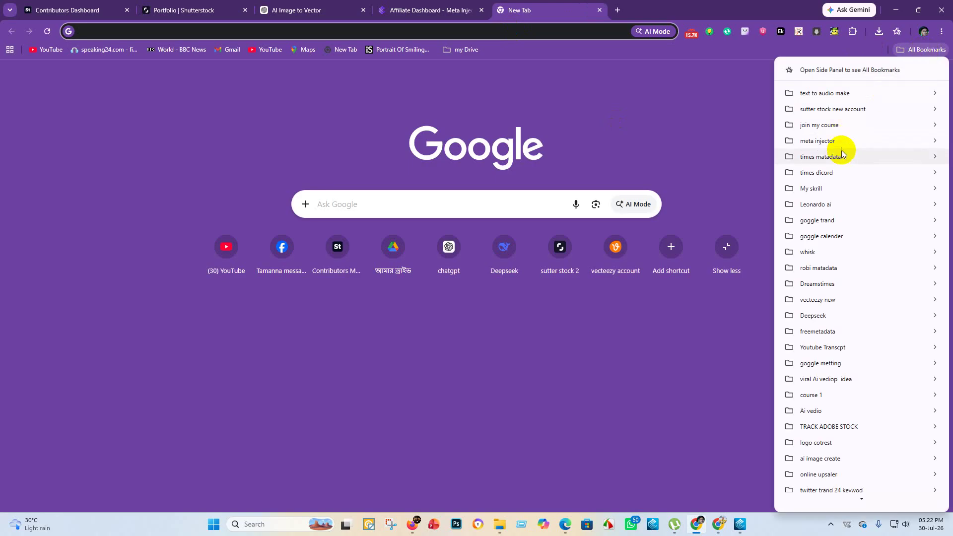
click(616, 248)
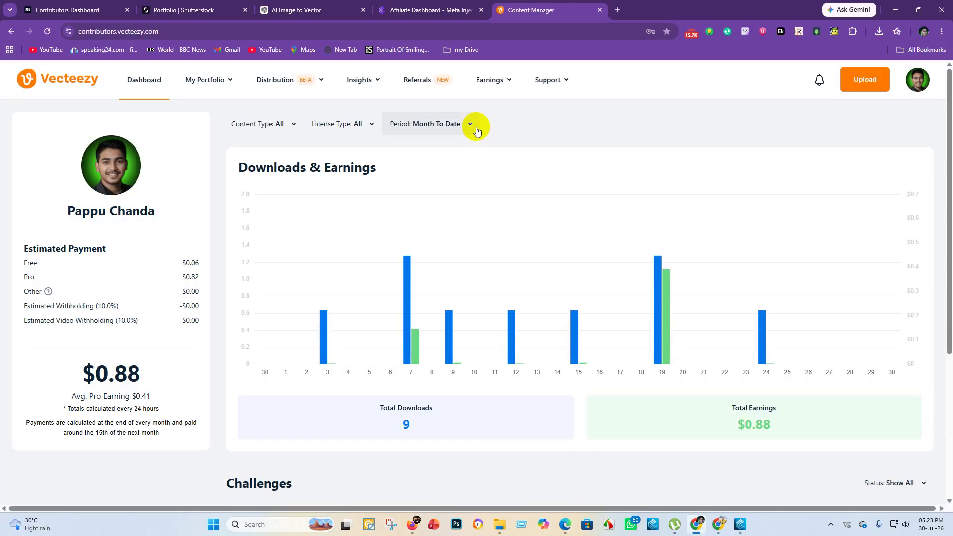
scroll(506, 224, down, 4)
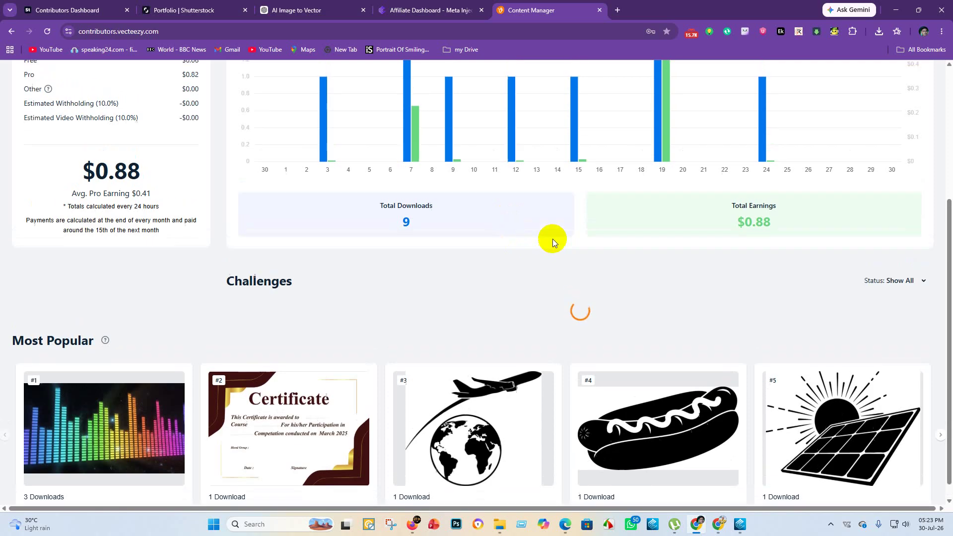
scroll(552, 239, up, 5)
click(859, 88)
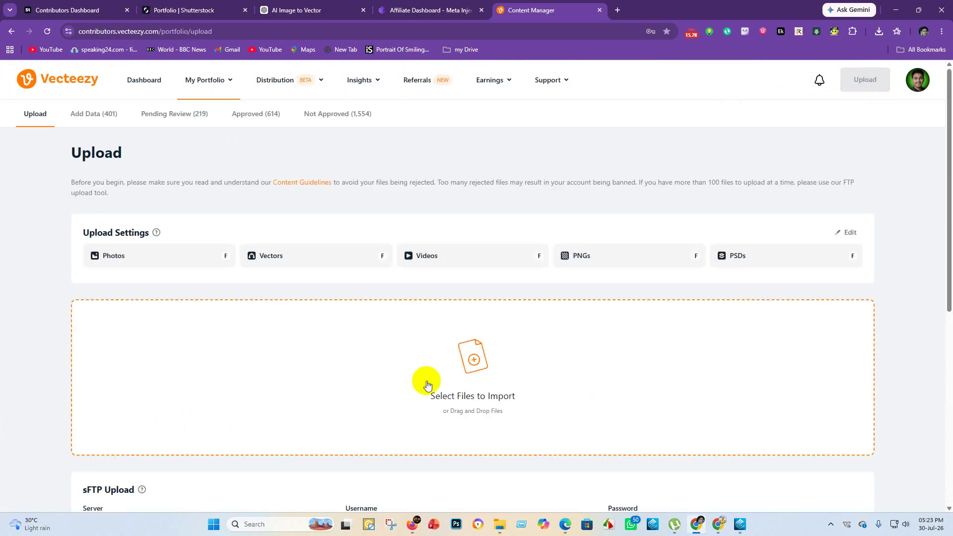
Step: Upload the contents of the colorful vector\47\eps 4 folder to Vecteezy, from the African American Hand EPS file to the last file listed
click(490, 363)
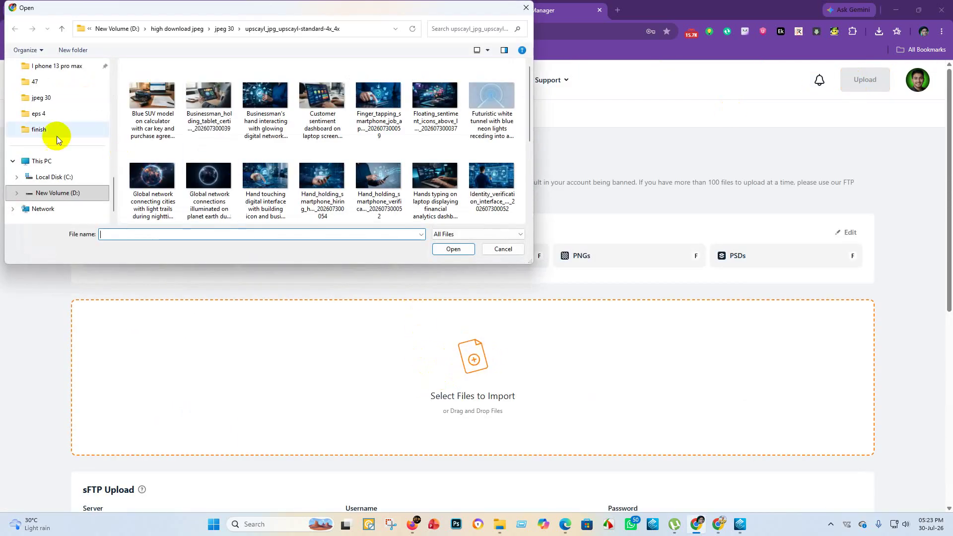
click(57, 112)
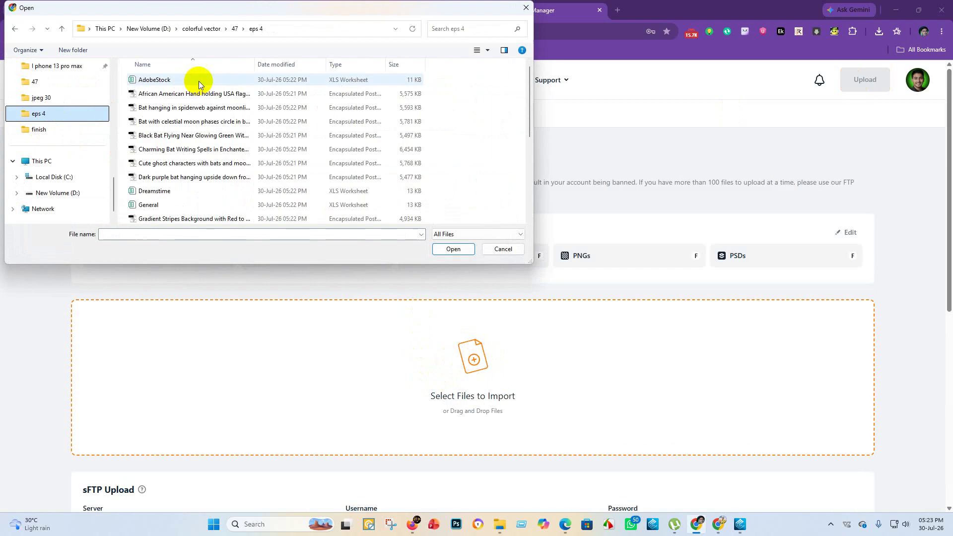
drag(201, 93, 256, 317)
click(453, 249)
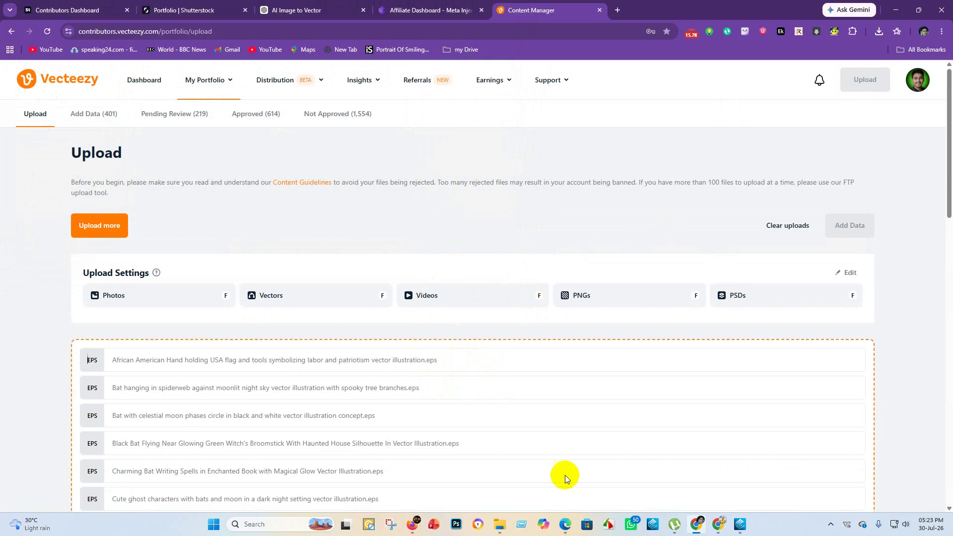
Step: Open the Adobe Stock contributor dashboard and examine the 12-week trend and the portfolio thumbnails with their download counts
mouse_move(689, 532)
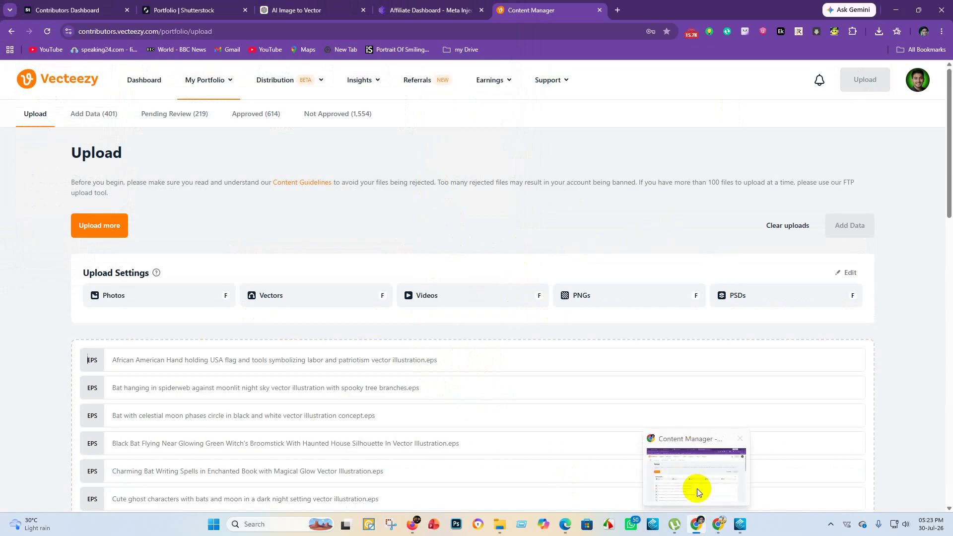
click(55, 4)
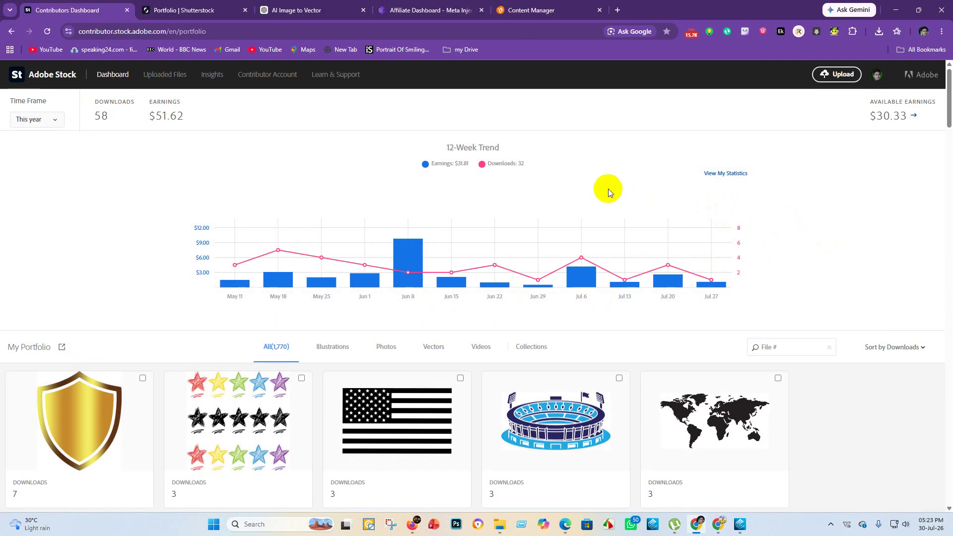
scroll(556, 199, down, 7)
scroll(564, 236, up, 7)
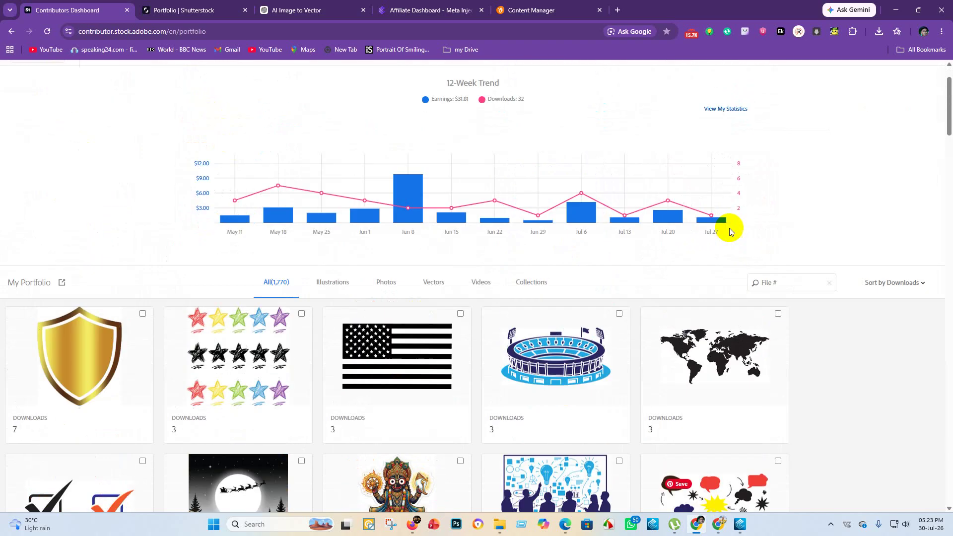
scroll(298, 258, down, 18)
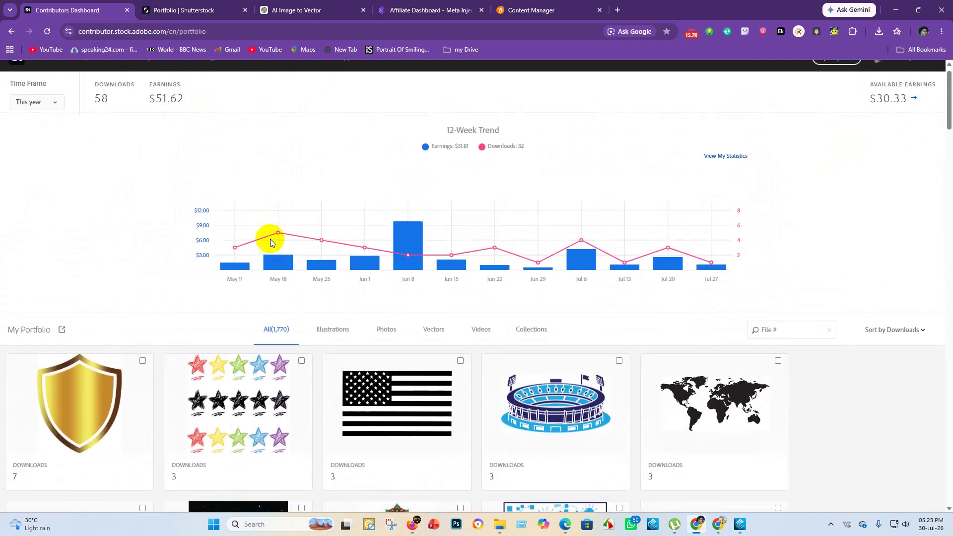
scroll(325, 280, down, 6)
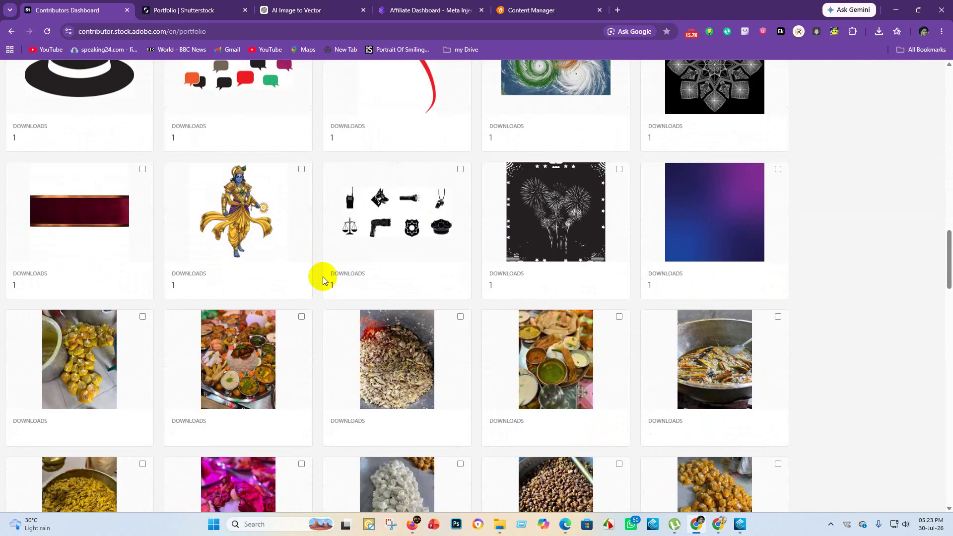
scroll(321, 276, down, 15)
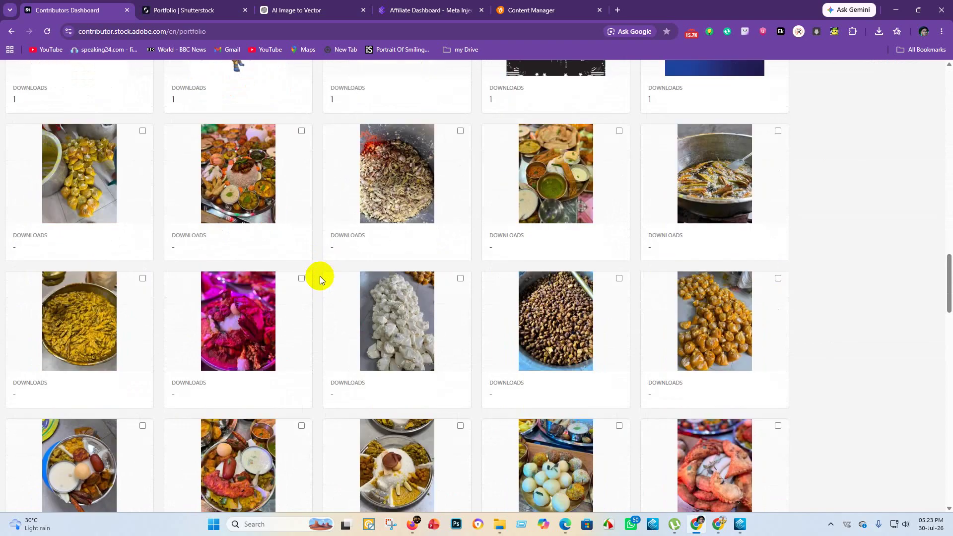
scroll(321, 279, up, 20)
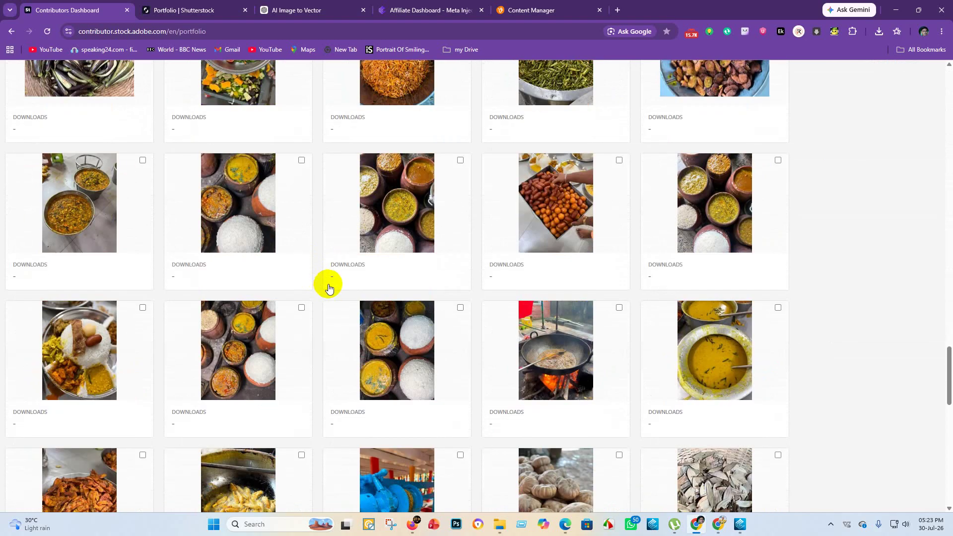
scroll(324, 288, up, 10)
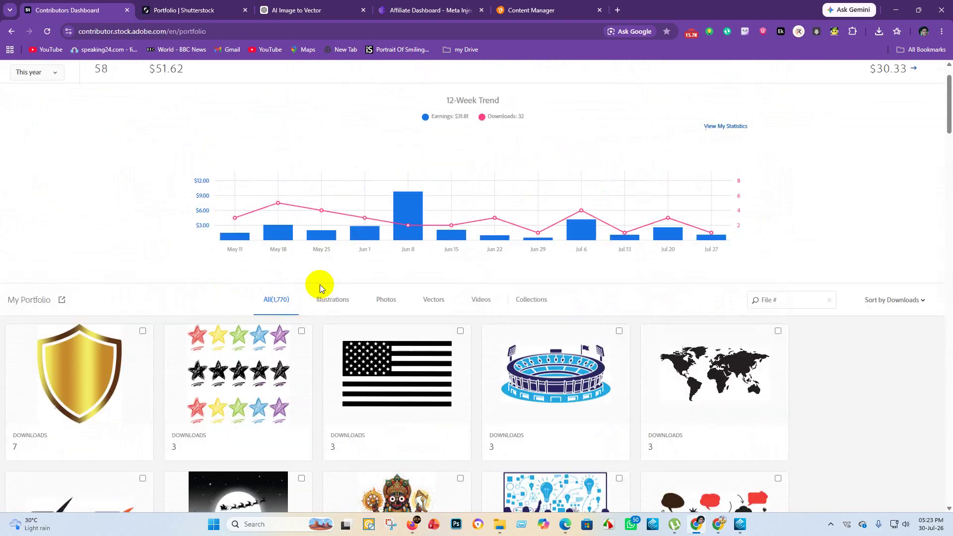
Step: Upload all the EPS files from the colorful vector\47\eps 4 folder to the Shutterstock contributor portfolio
click(199, 11)
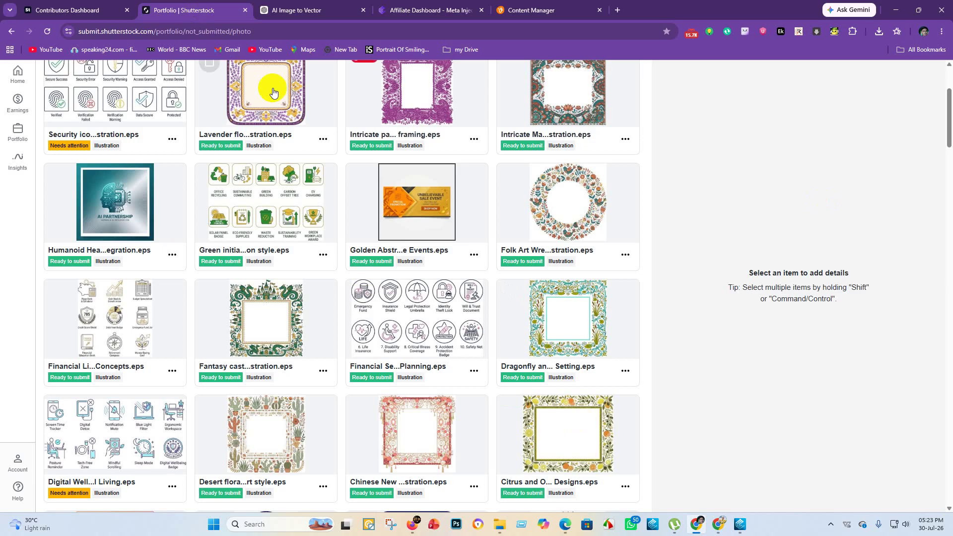
scroll(146, 189, up, 3)
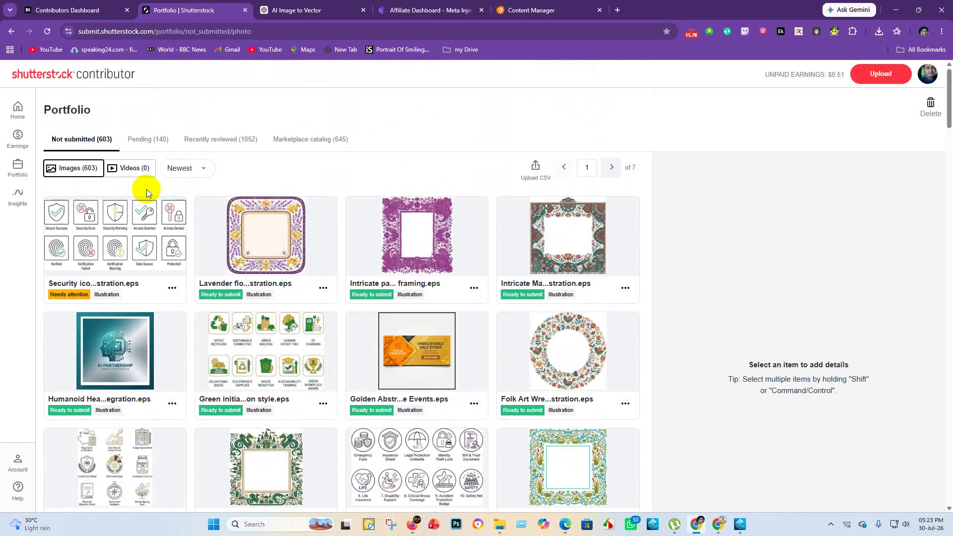
click(880, 75)
click(489, 299)
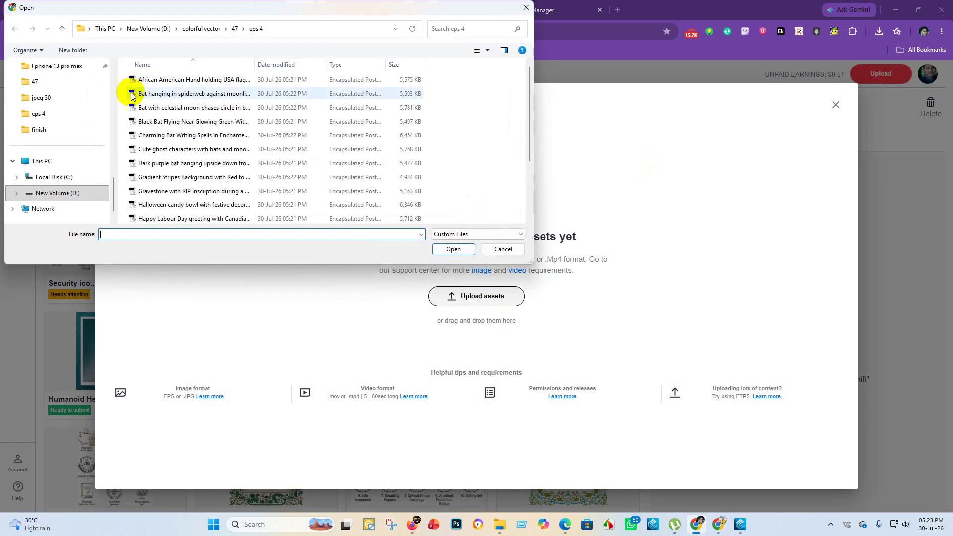
drag(127, 77, 347, 244)
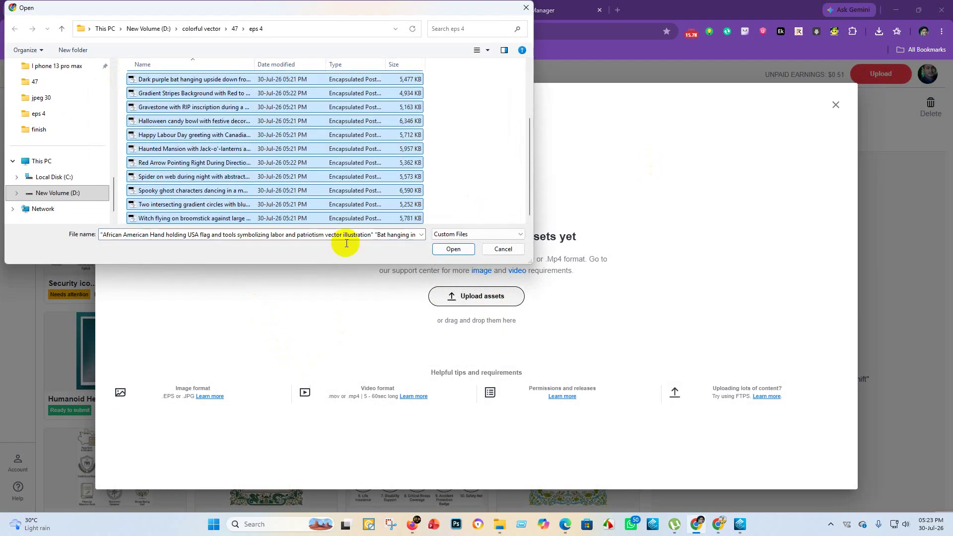
scroll(228, 175, up, 2)
scroll(228, 203, down, 2)
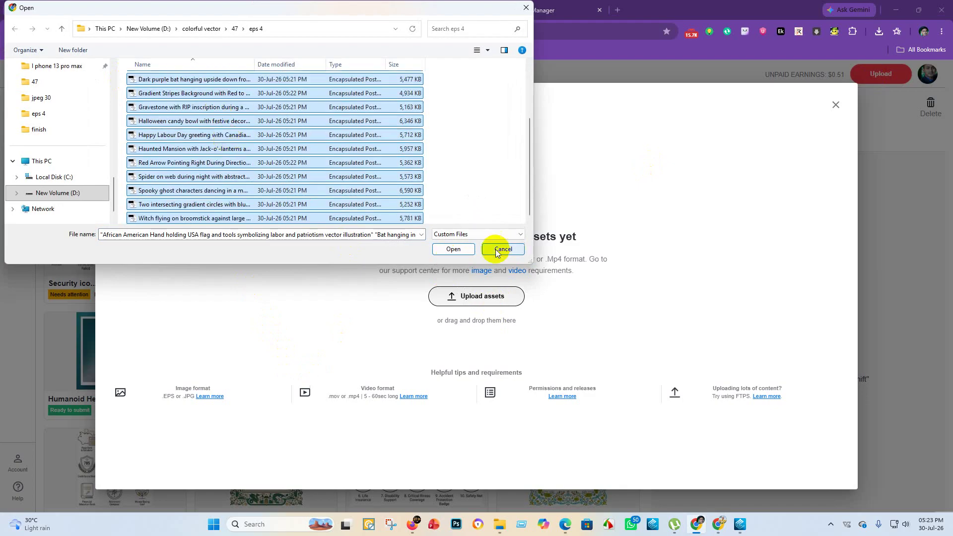
click(470, 253)
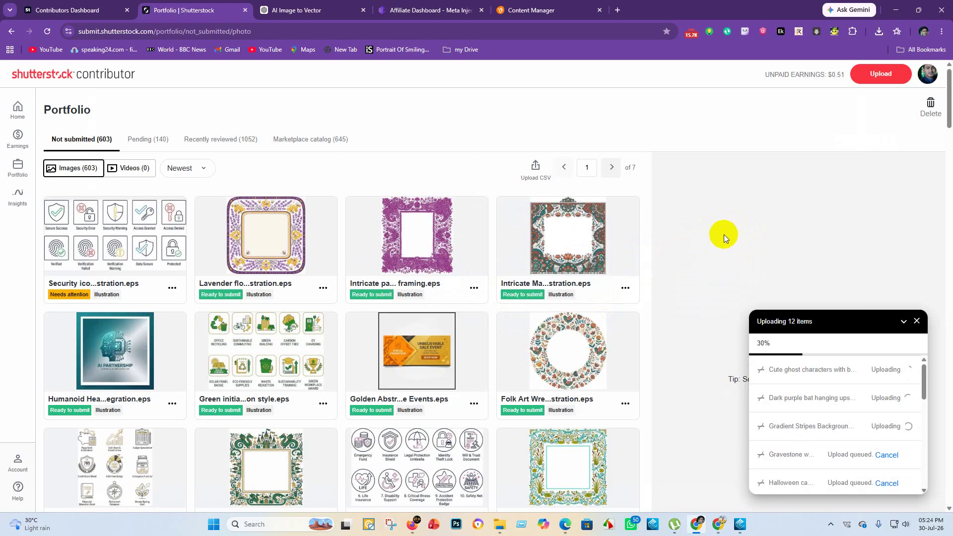
Step: Check the progress of the EPS file upload on the Vecteezy upload page
click(498, 6)
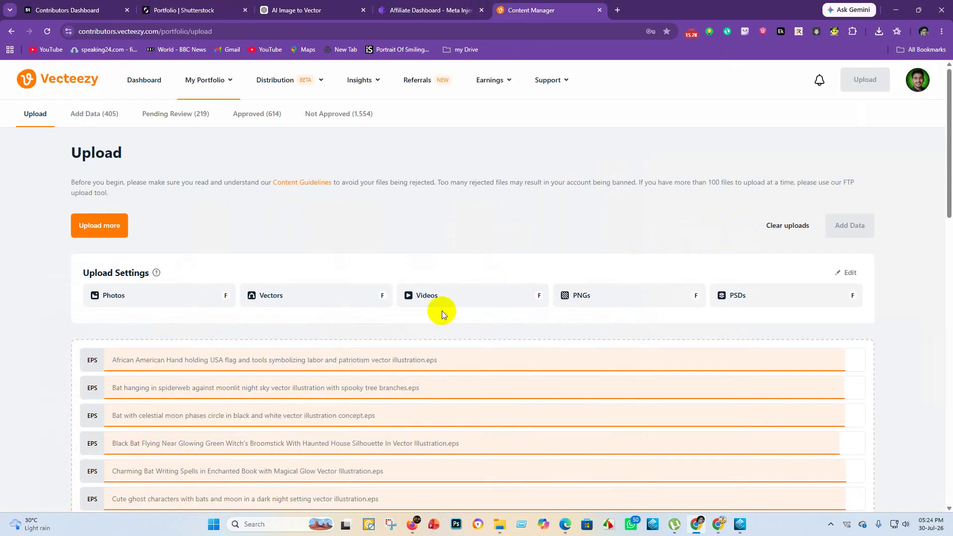
scroll(442, 311, down, 6)
scroll(475, 336, up, 6)
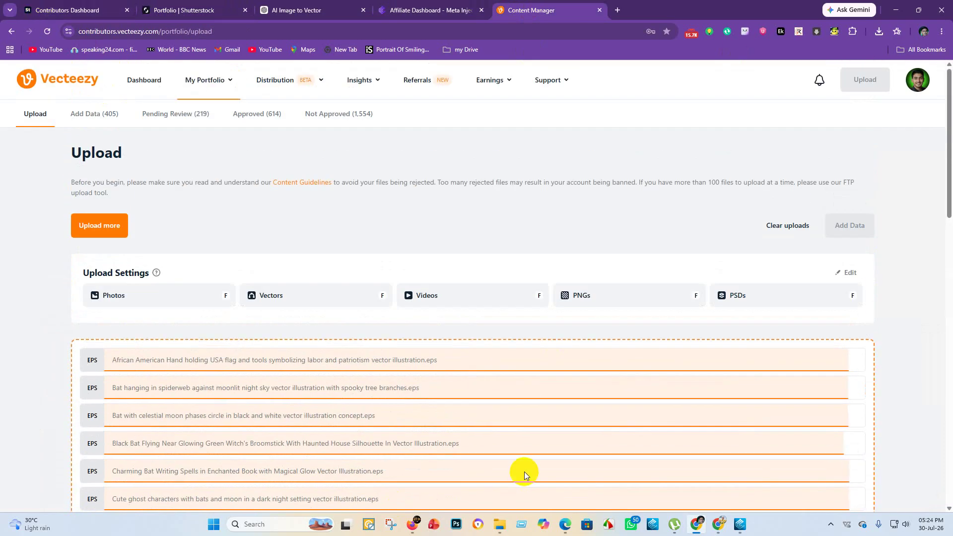
Step: Switch to Edge, mark the 17 newly uploaded Adobe Stock files as created using generative AI tools with fictional people and property, and save
click(564, 524)
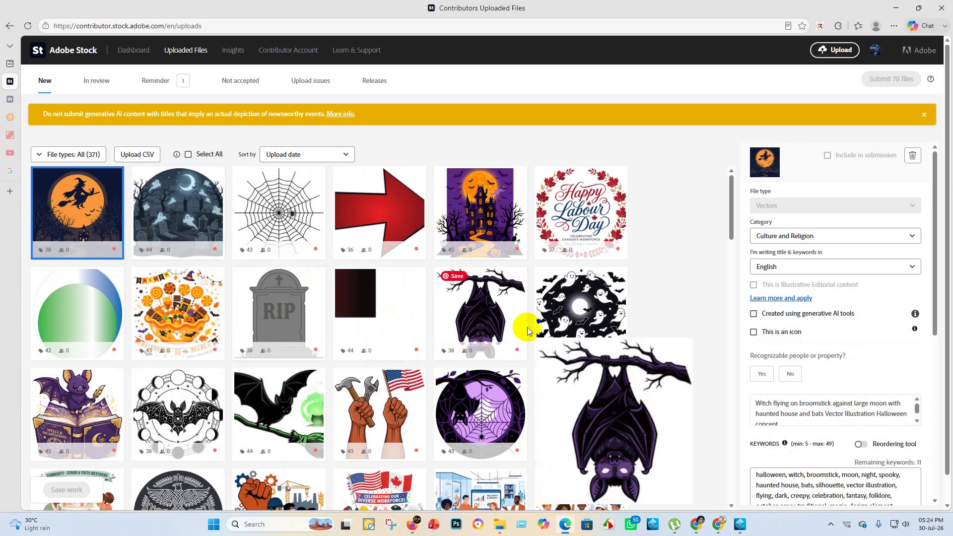
scroll(365, 313, down, 3)
scroll(365, 313, down, 3)
scroll(348, 345, up, 3)
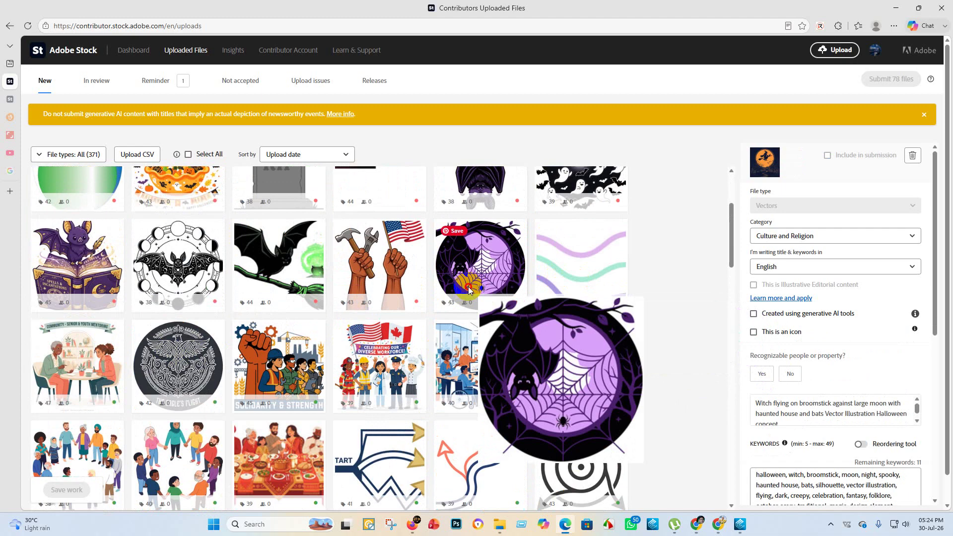
shift+click(480, 268)
scroll(305, 308, up, 2)
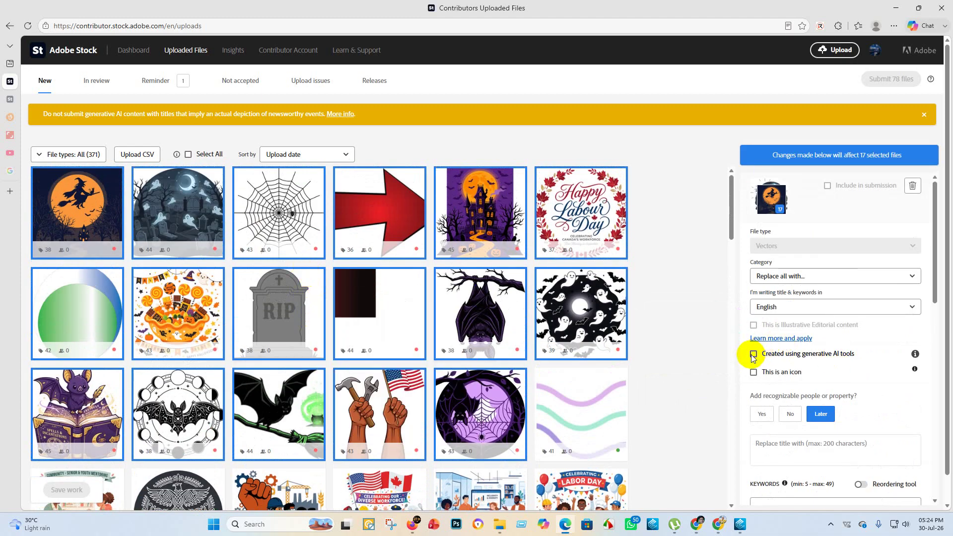
click(753, 354)
click(766, 417)
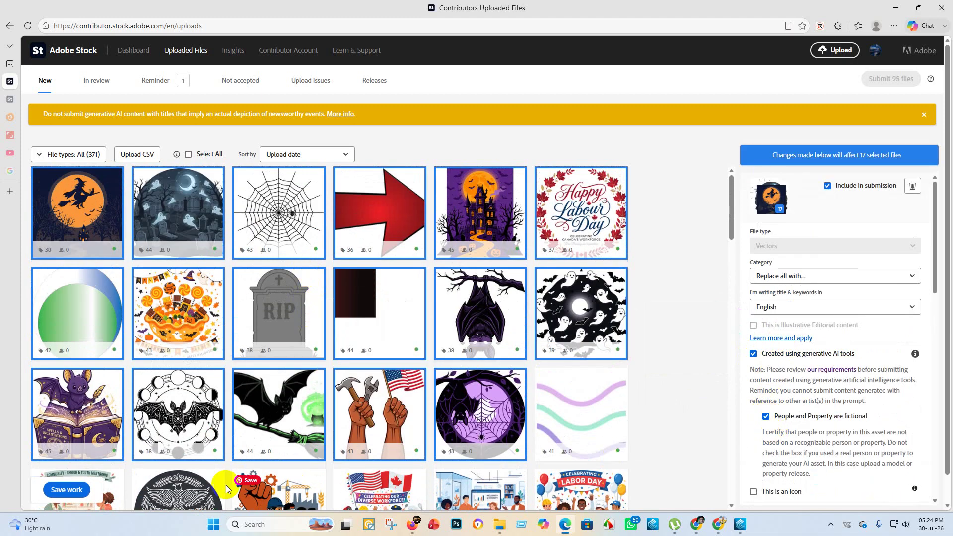
click(65, 489)
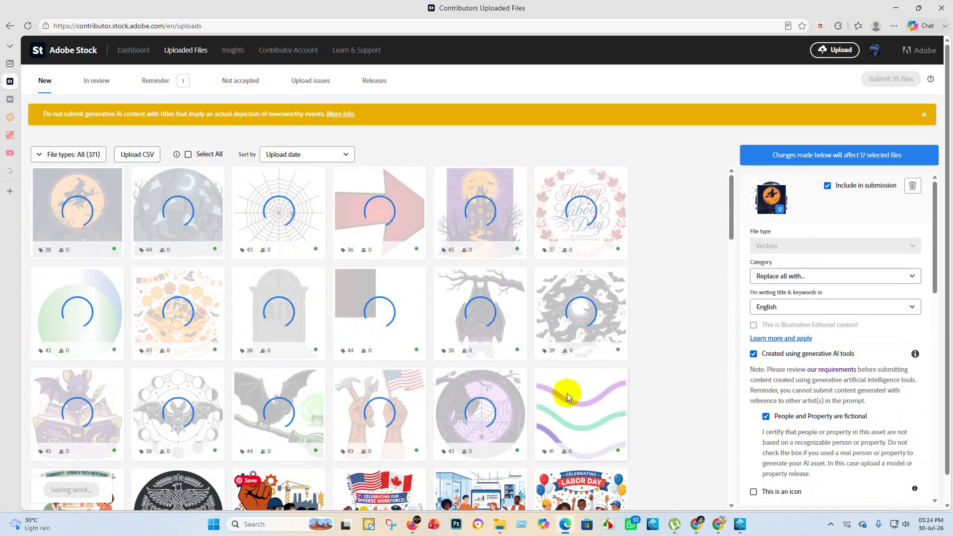
Step: Review the witch illustration's submission details and dismiss the notice about generative AI titles implying newsworthy events
click(835, 389)
scroll(835, 390, down, 4)
scroll(812, 410, up, 4)
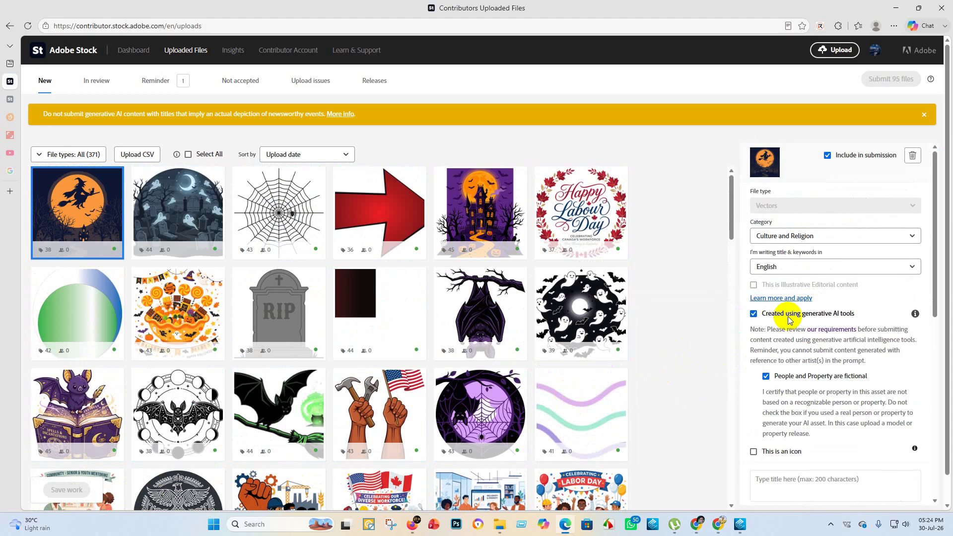
click(921, 116)
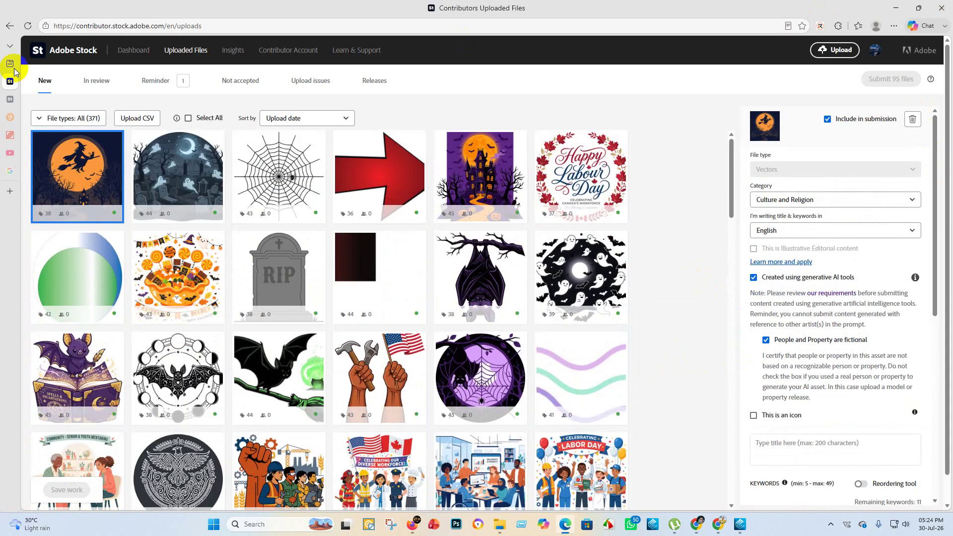
Step: Look through the portfolio files and their download counts on this account's Adobe Stock dashboard
click(133, 50)
scroll(262, 173, down, 5)
scroll(271, 182, down, 15)
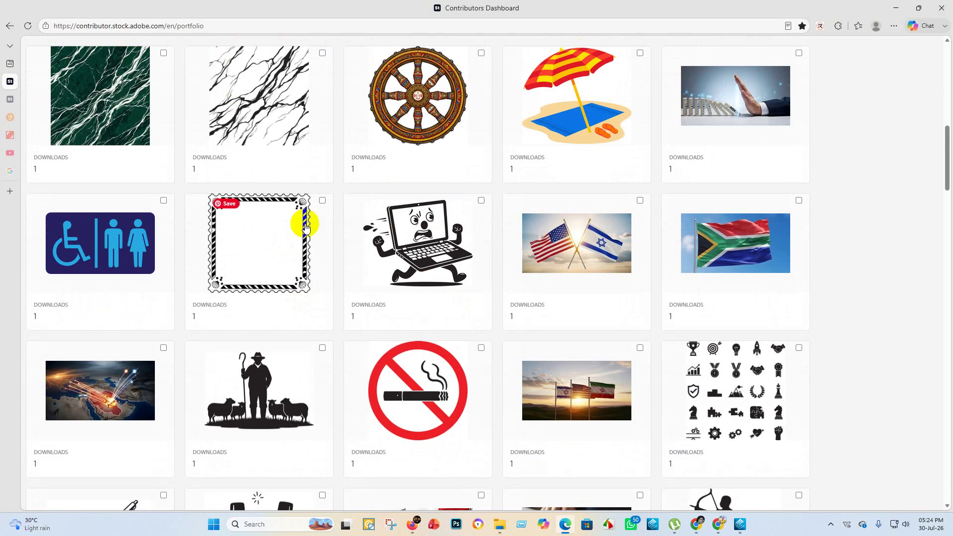
scroll(278, 261, down, 5)
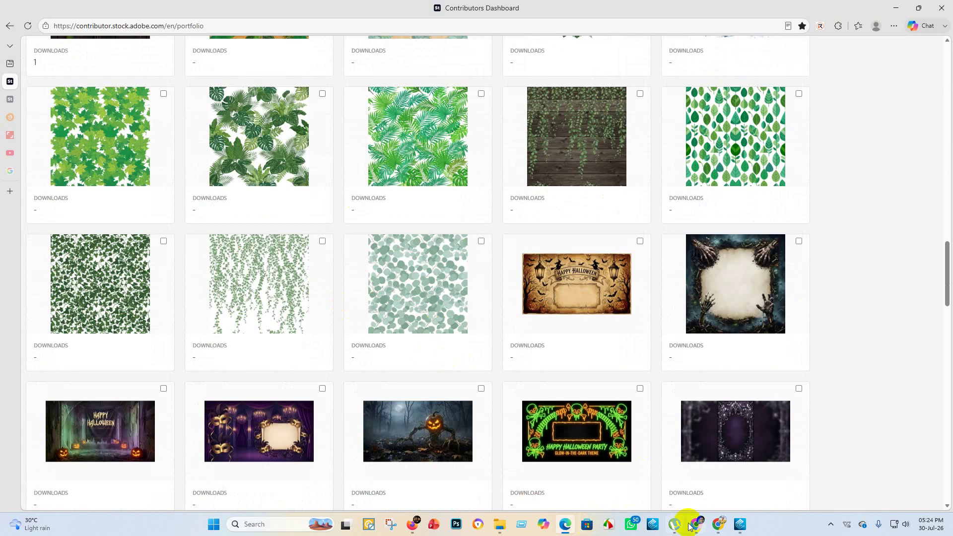
Step: Switch to Chrome and examine the Vecteezy upload list for the status of each EPS and CSV file
click(695, 467)
scroll(489, 234, down, 6)
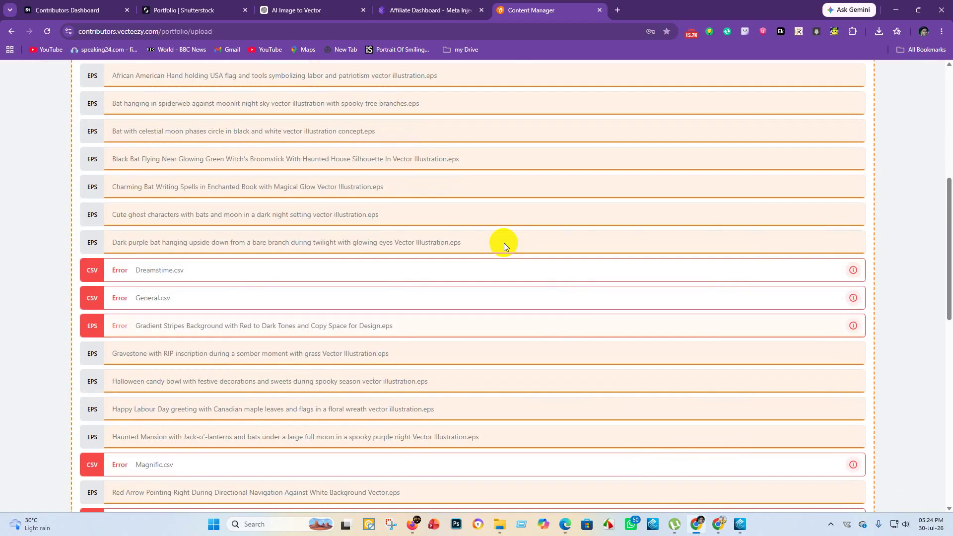
scroll(505, 242, down, 8)
scroll(534, 301, up, 14)
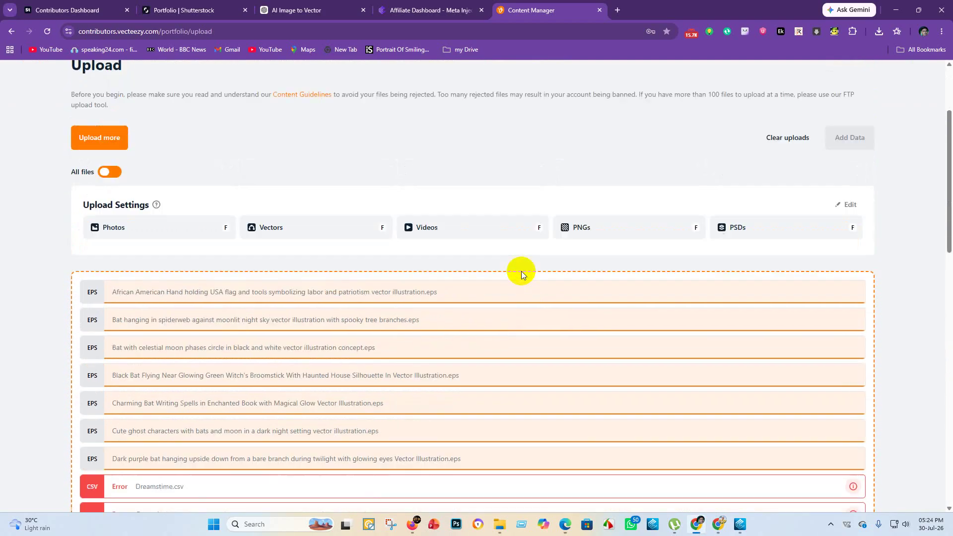
scroll(447, 267, down, 4)
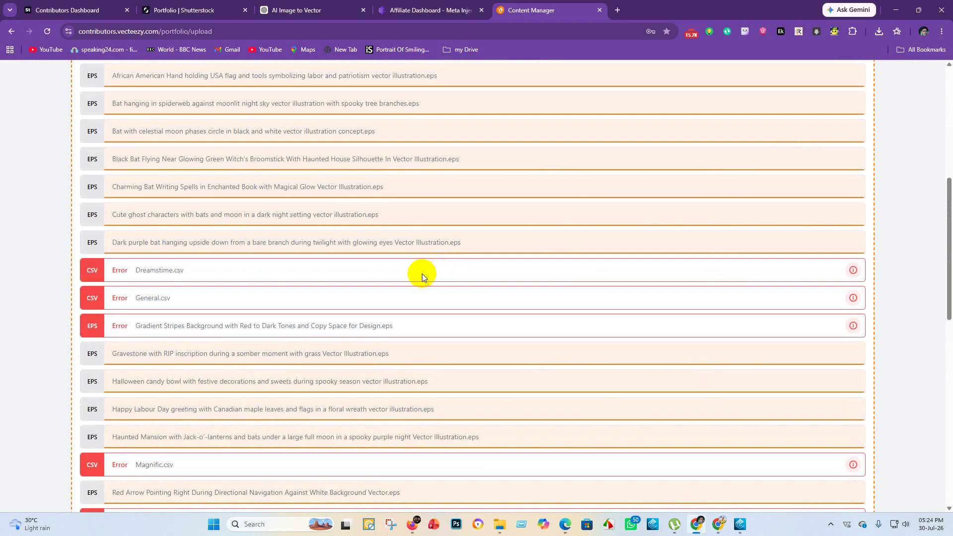
scroll(414, 272, up, 7)
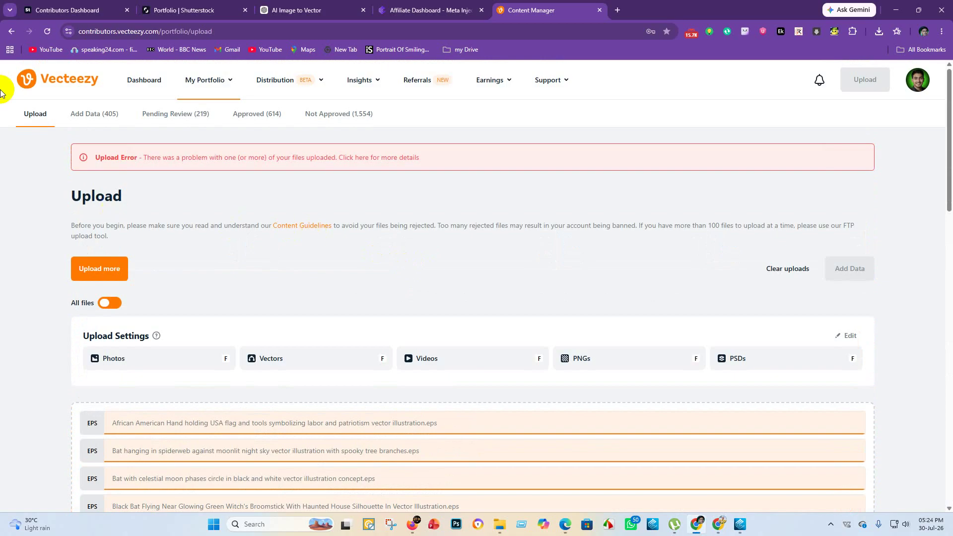
Step: Go to the Shutterstock portfolio from the upload summary, and switch to File Explorer showing the eps 4 folder
click(191, 10)
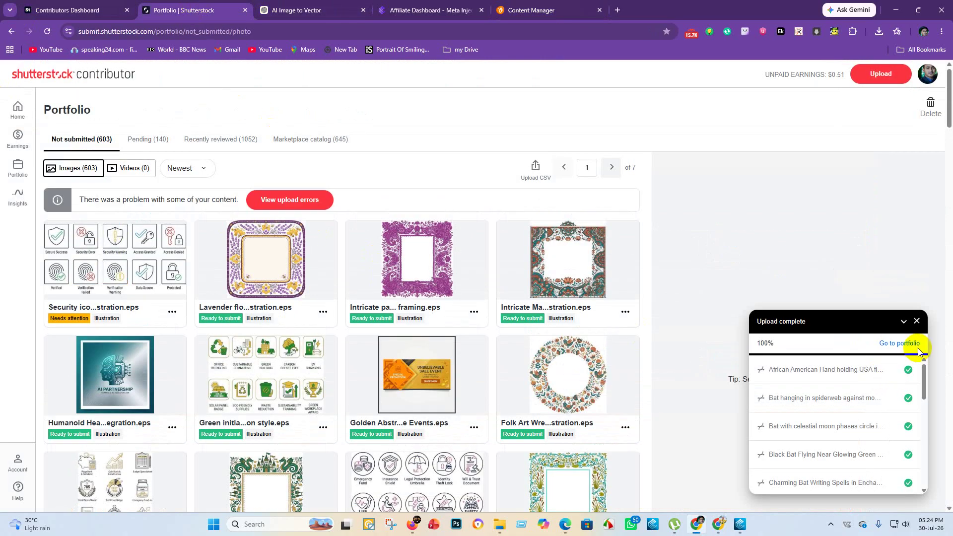
click(912, 349)
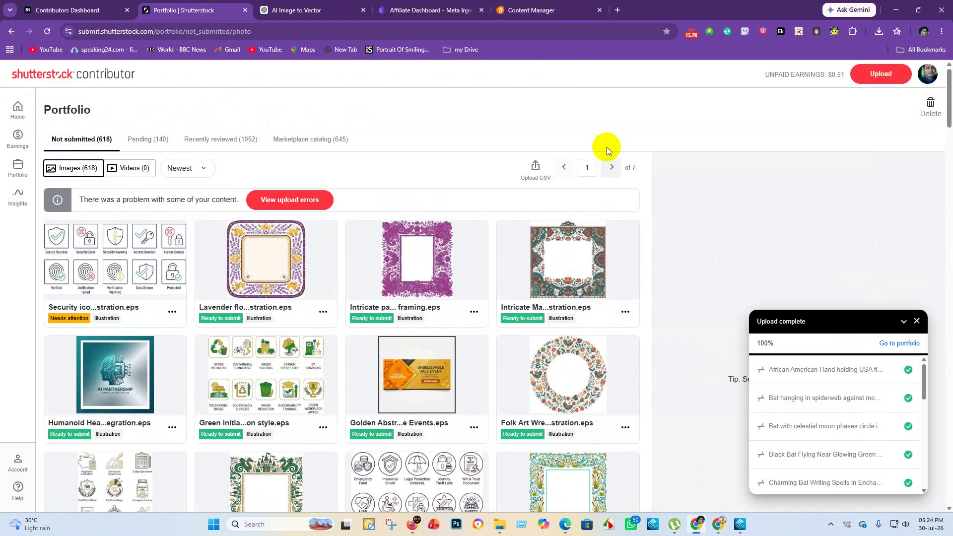
click(496, 526)
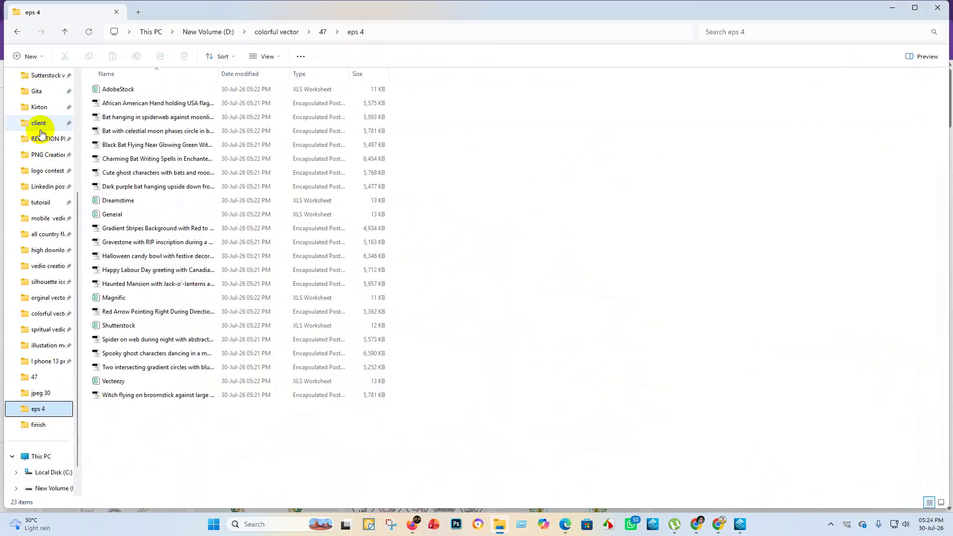
Step: Browse to the upscayl_jpg_upscayl-standard-4x_4x folder inside Sutterstock vactor > Mahaprasad 1
click(54, 79)
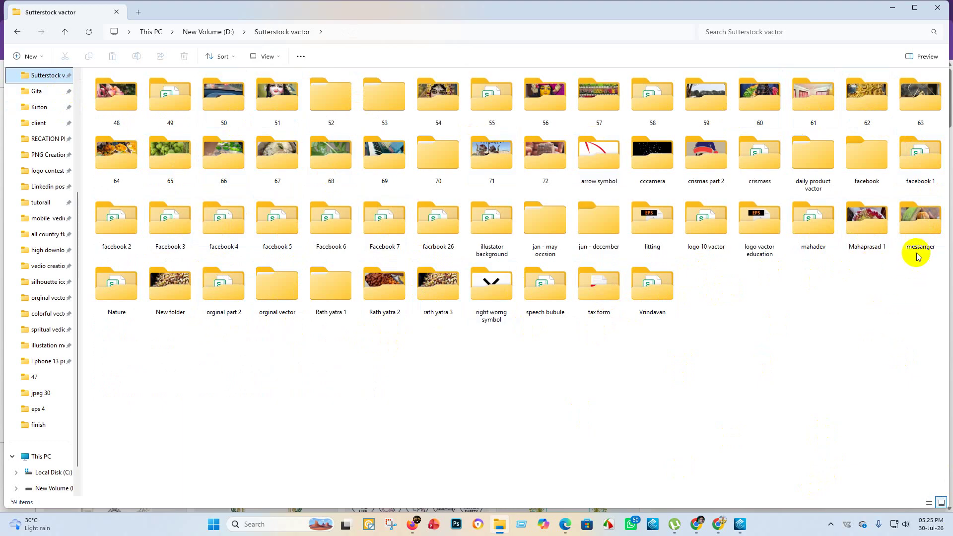
double_click(864, 222)
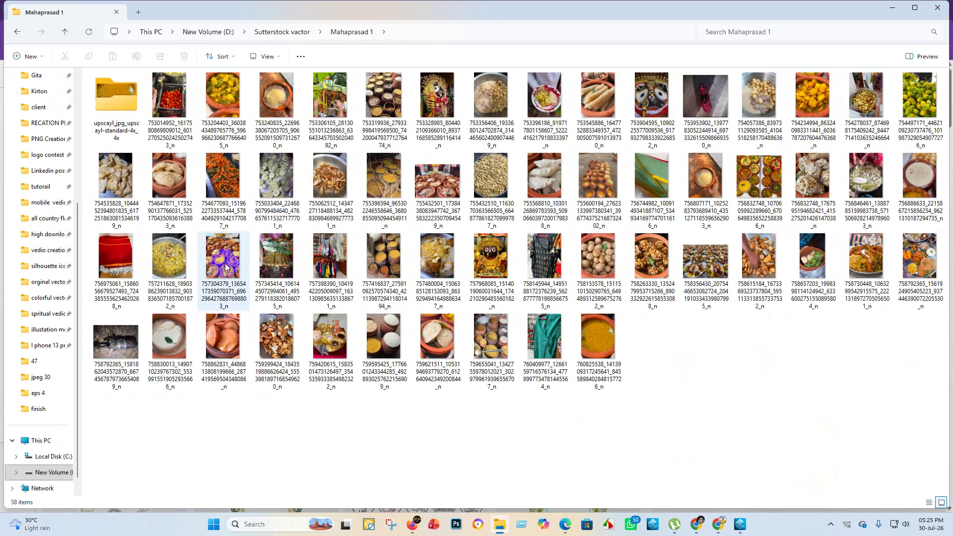
double_click(115, 91)
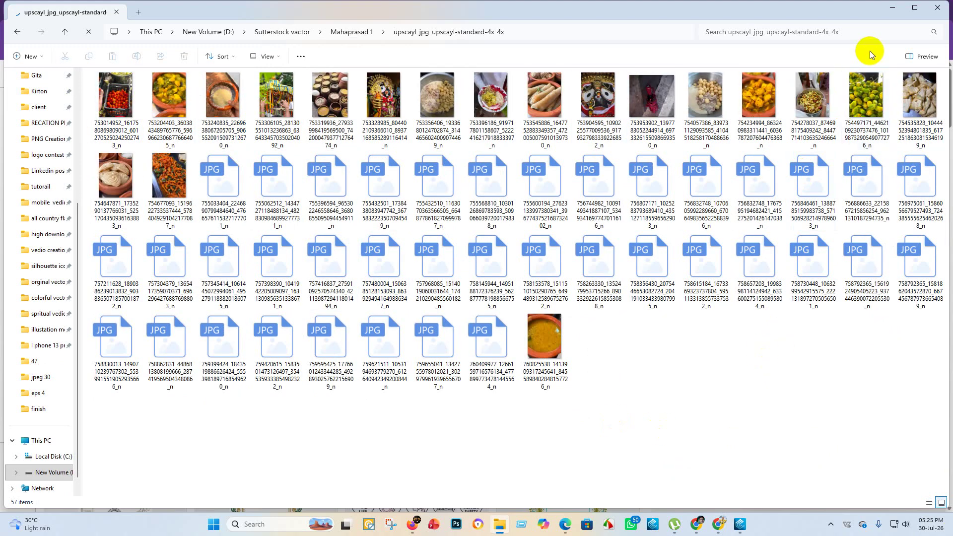
Step: Switch to Meta Injector Pro and reset the finished batch, with the file type set to Image and Illustration and Vector turned off
click(892, 8)
mouse_move(739, 529)
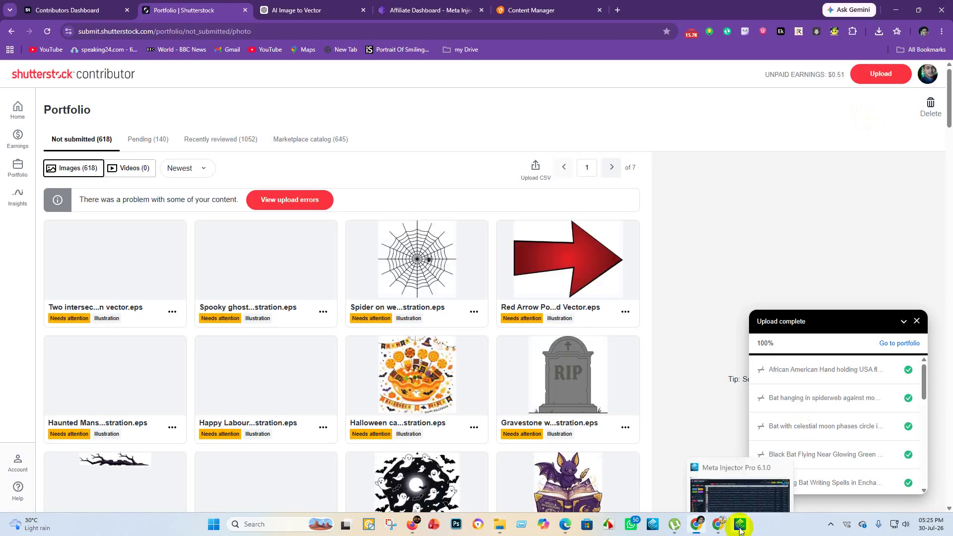
click(733, 477)
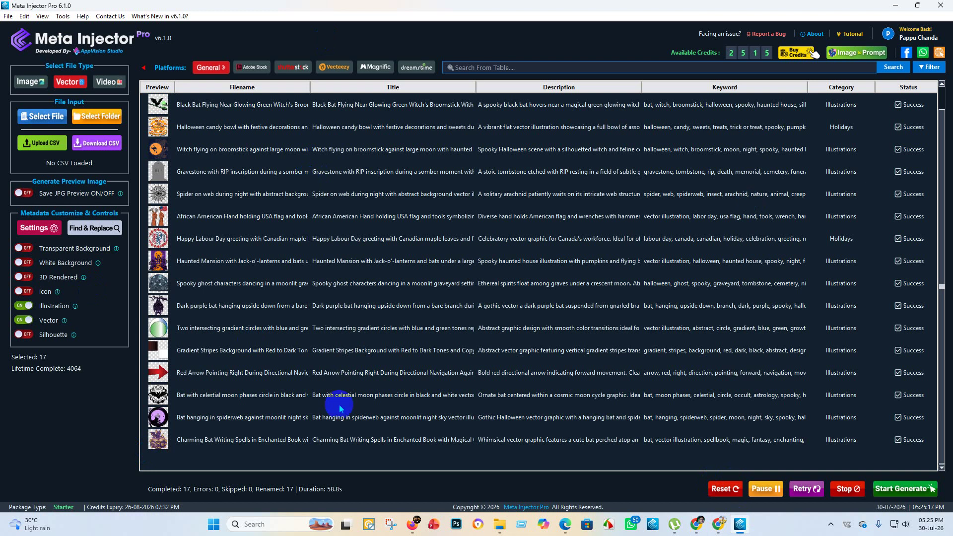
click(729, 488)
click(39, 118)
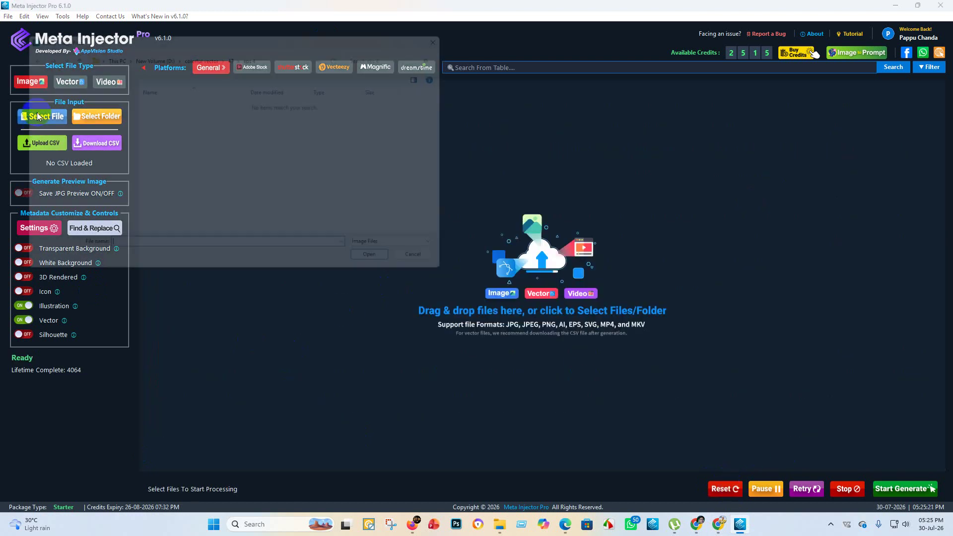
click(418, 274)
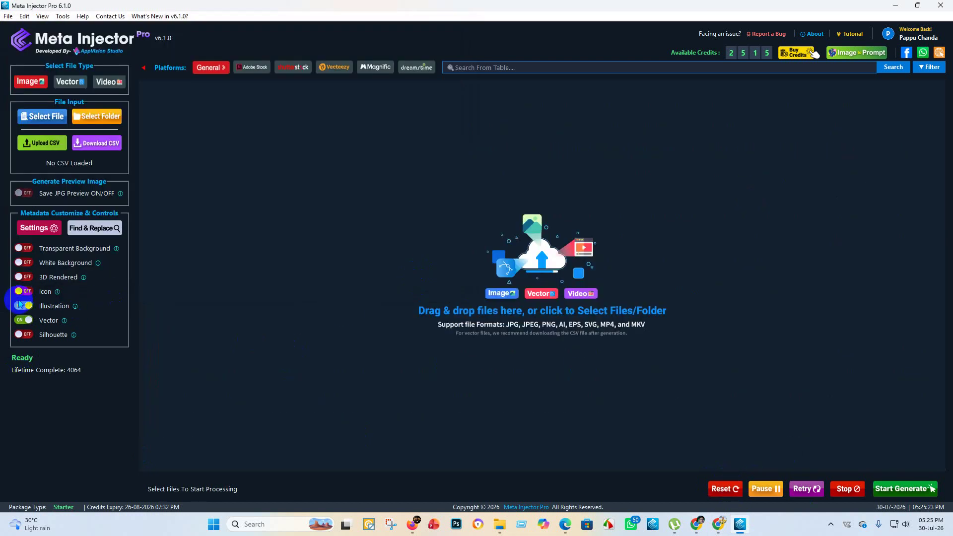
Step: Start selecting image files and browse to upscayl_jpg_upscayl-standard-4x_4x within the Mahaprasad 1 folder of Sutterstock vactor
click(38, 117)
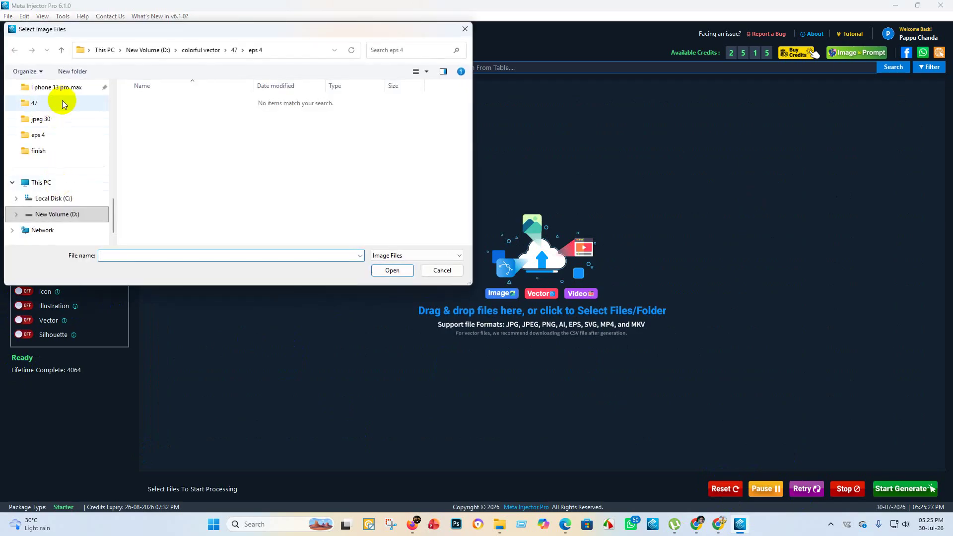
scroll(64, 129, up, 2)
scroll(79, 94, up, 4)
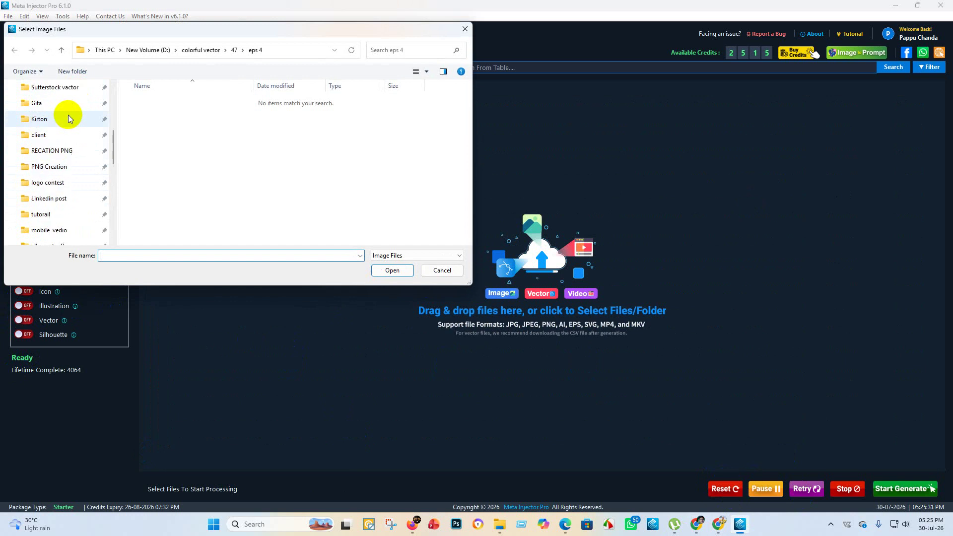
click(75, 87)
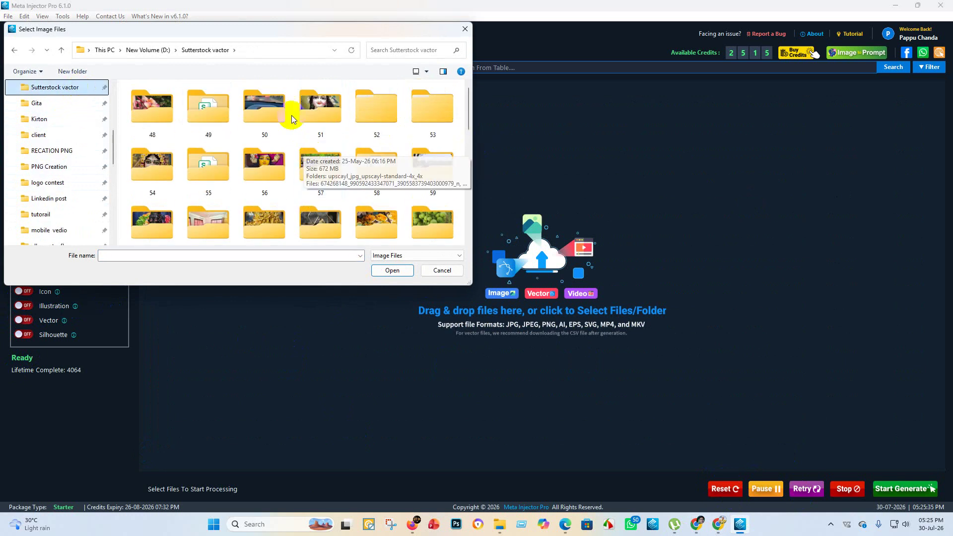
scroll(323, 139, down, 5)
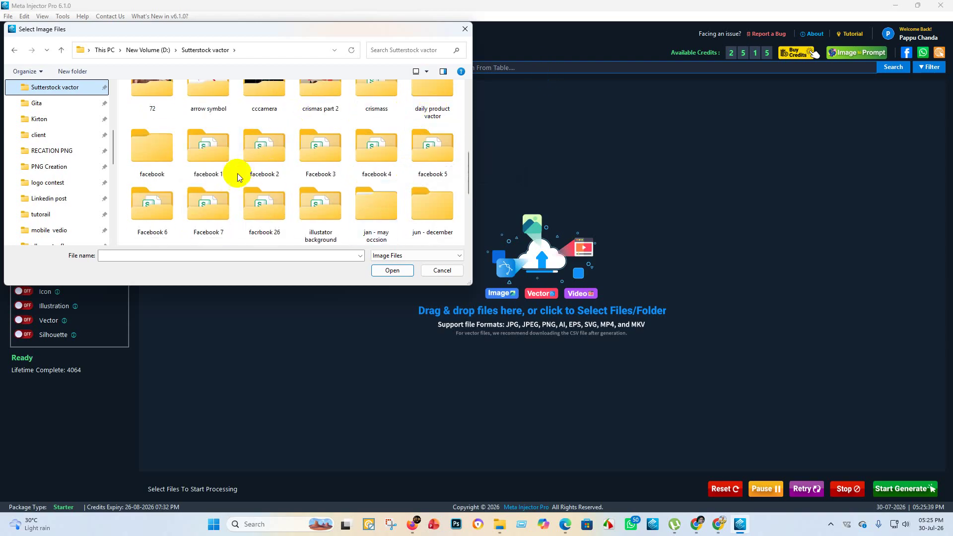
scroll(347, 149, down, 2)
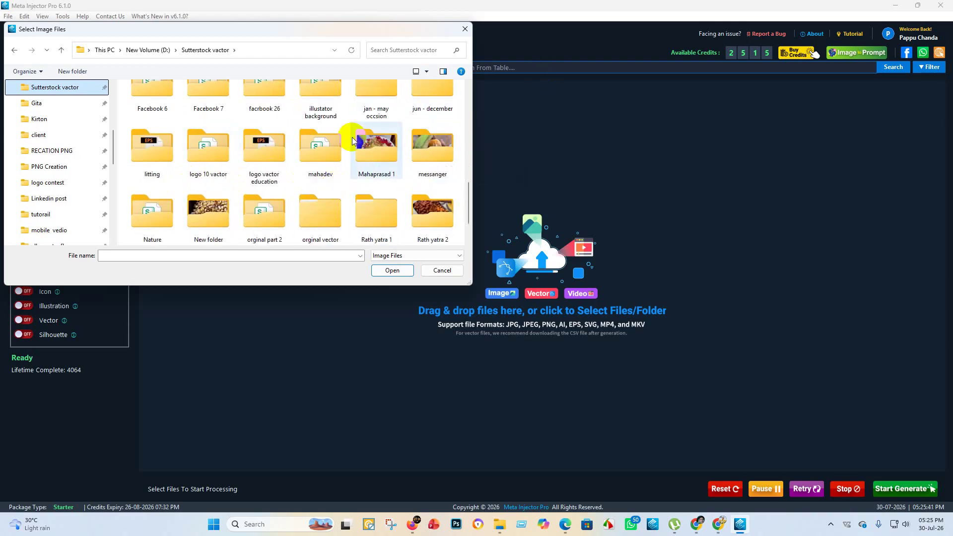
double_click(373, 145)
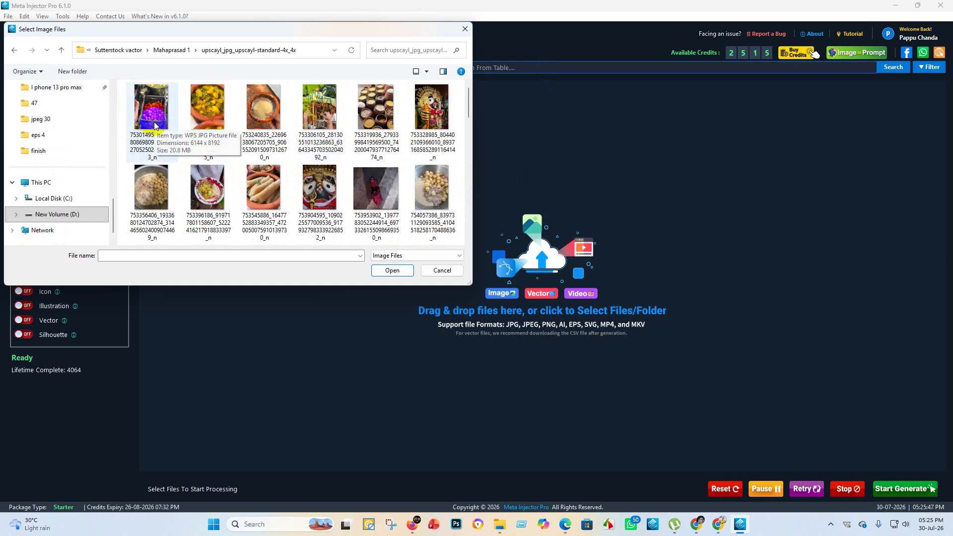
Step: Load all the JPG images in the folder and start generating their metadata
drag(125, 90, 462, 341)
scroll(346, 168, down, 10)
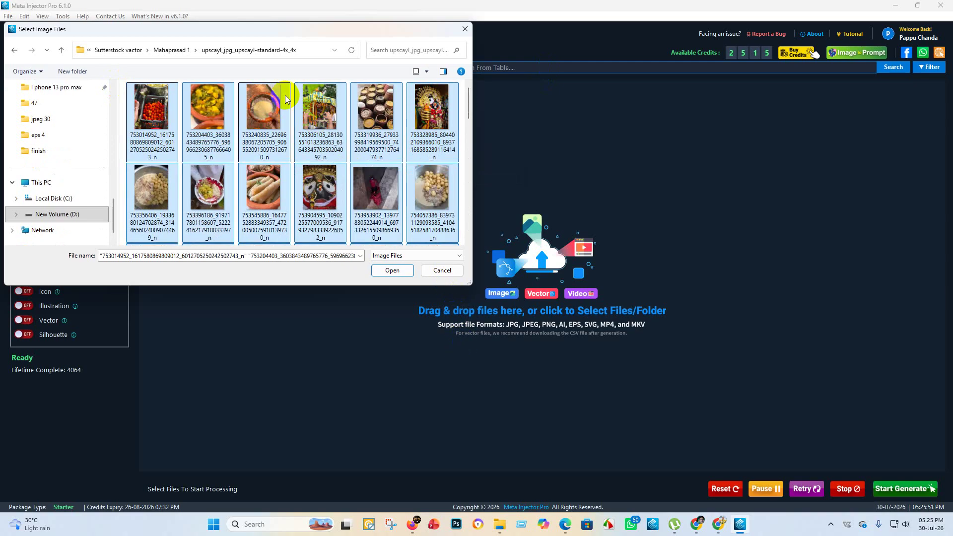
click(391, 271)
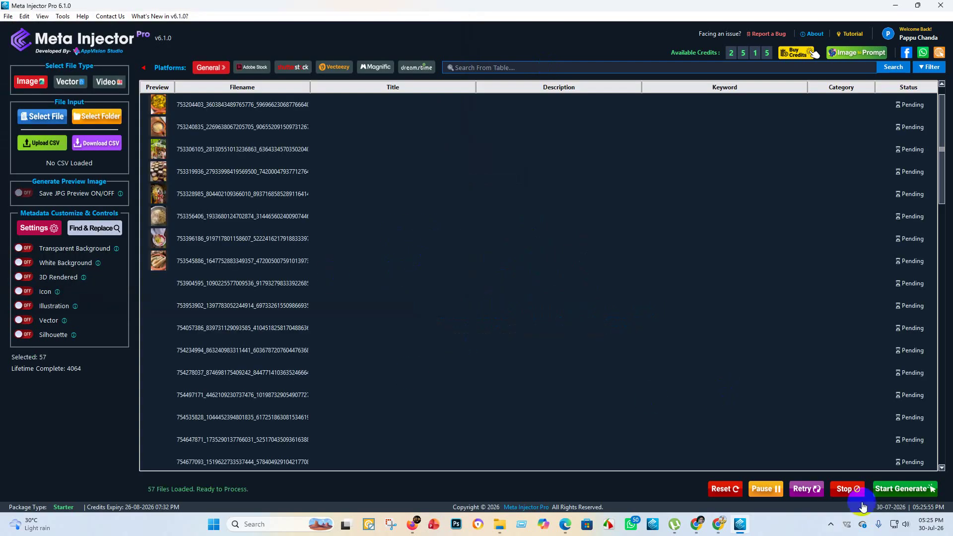
click(913, 491)
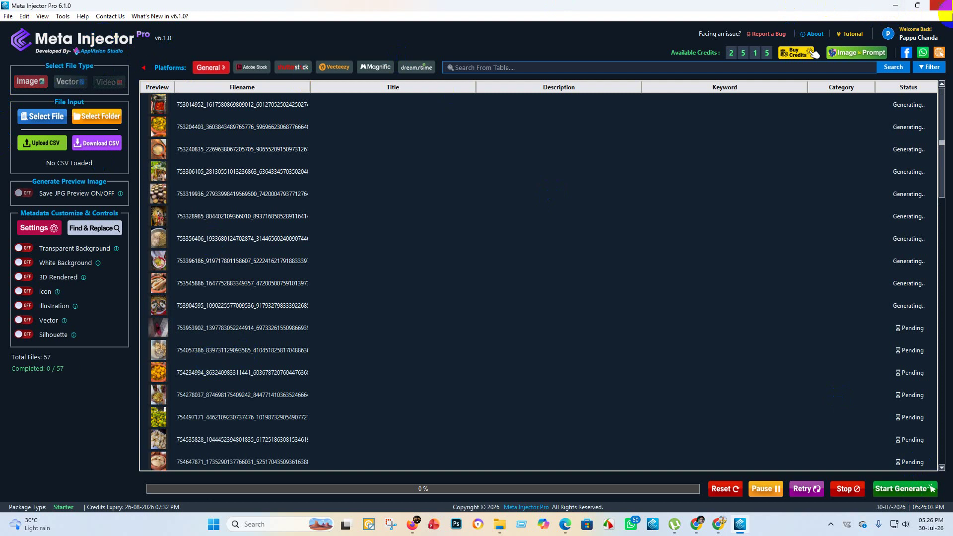
Step: Switch to the Adobe Stock contributor dashboard in Edge and open the list of uploaded files
click(893, 8)
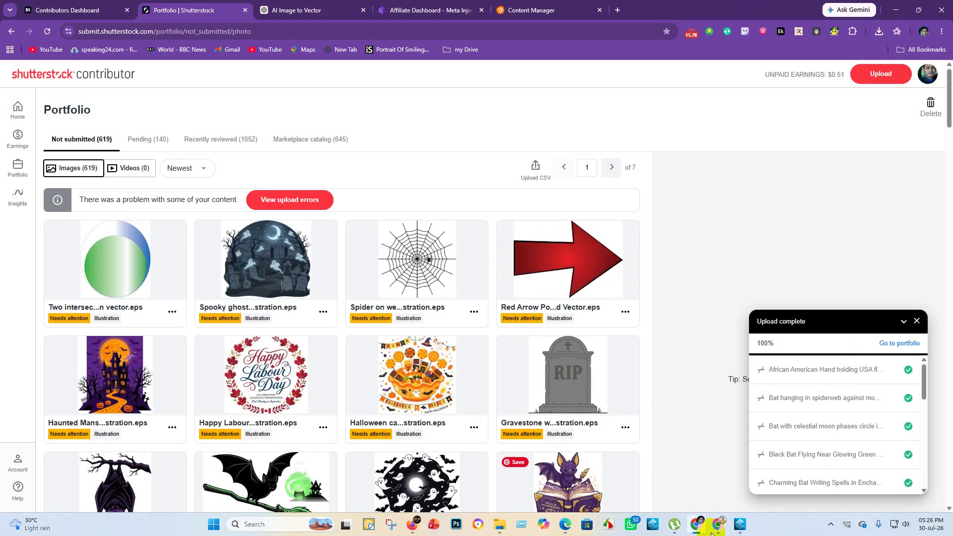
mouse_move(567, 507)
click(531, 485)
scroll(218, 350, up, 10)
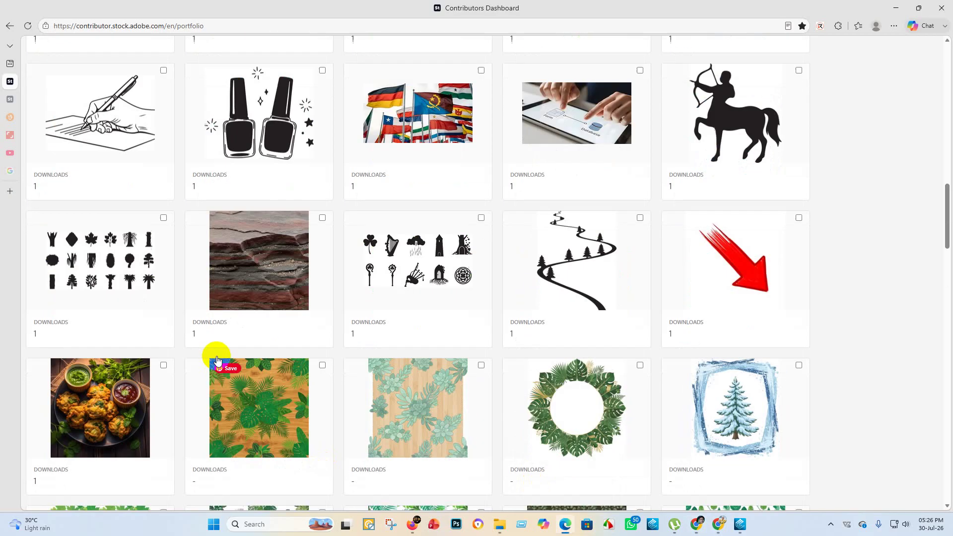
scroll(259, 386, up, 10)
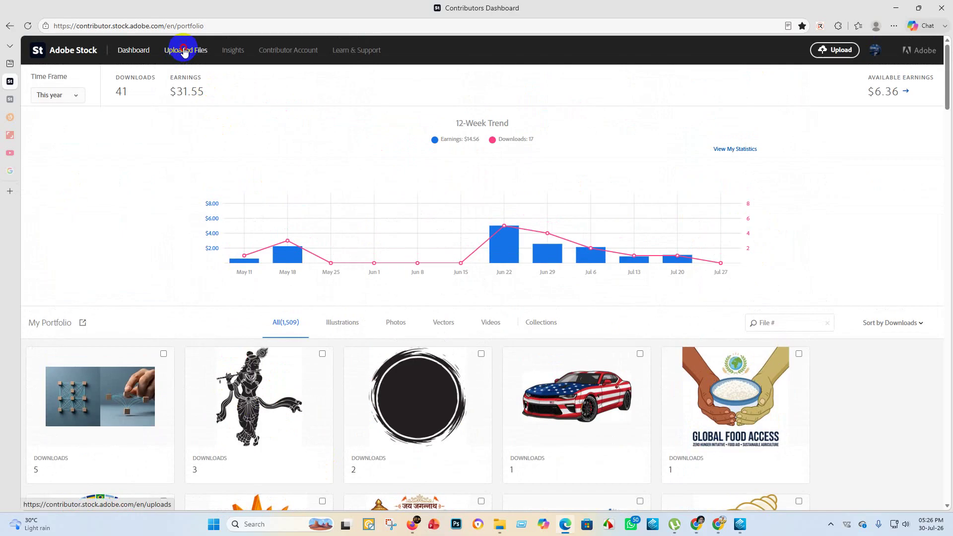
click(186, 49)
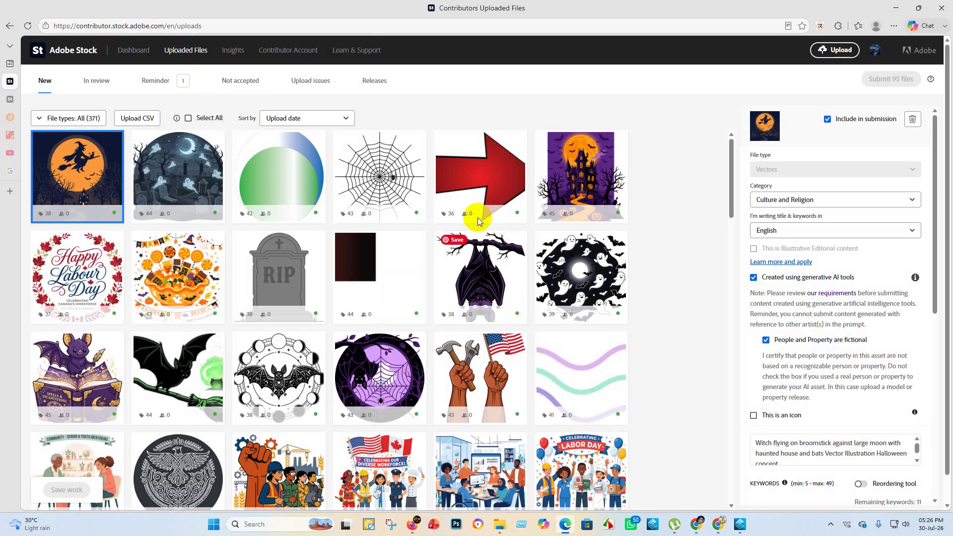
Step: Clear the red arrow vector's generative AI and fictional people/property declarations, answer No to recognizable people or property, and save the work
click(474, 189)
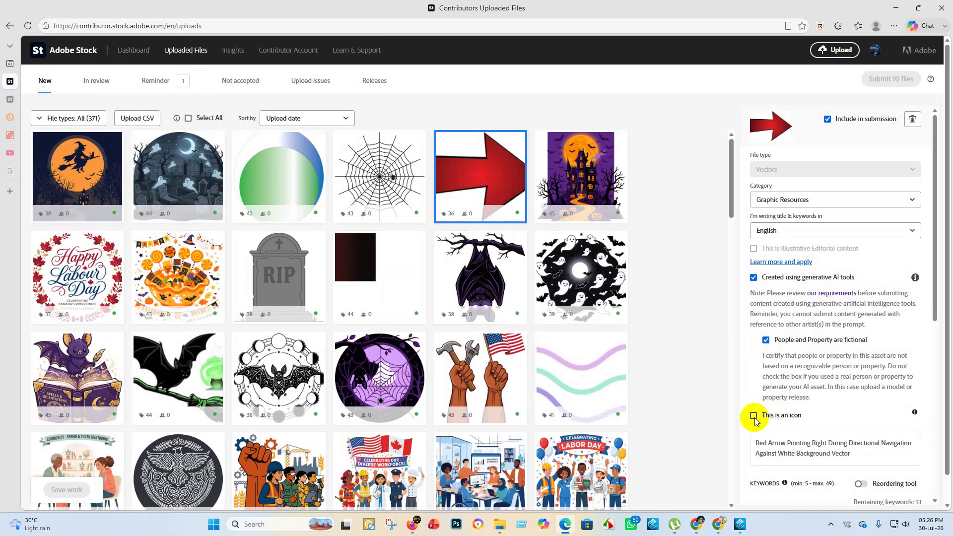
click(766, 341)
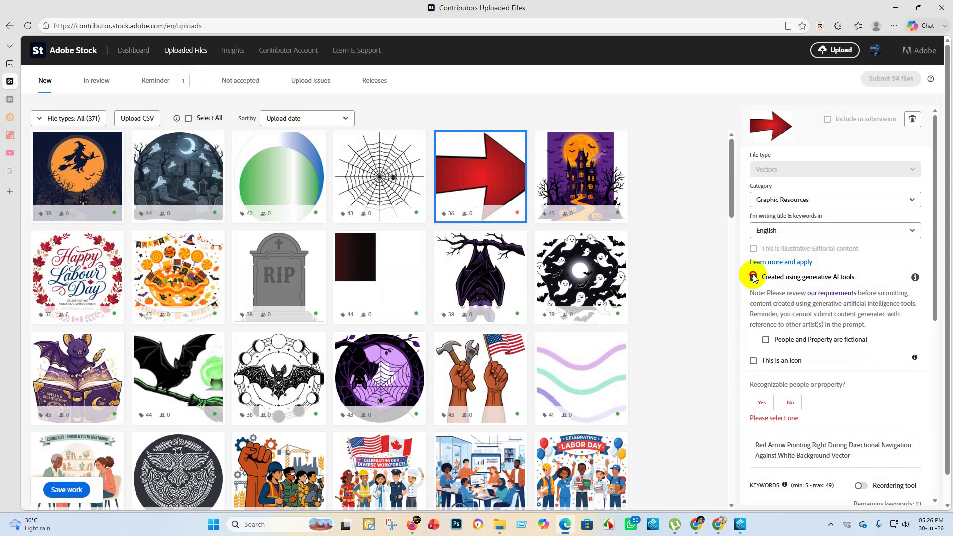
click(753, 277)
click(789, 339)
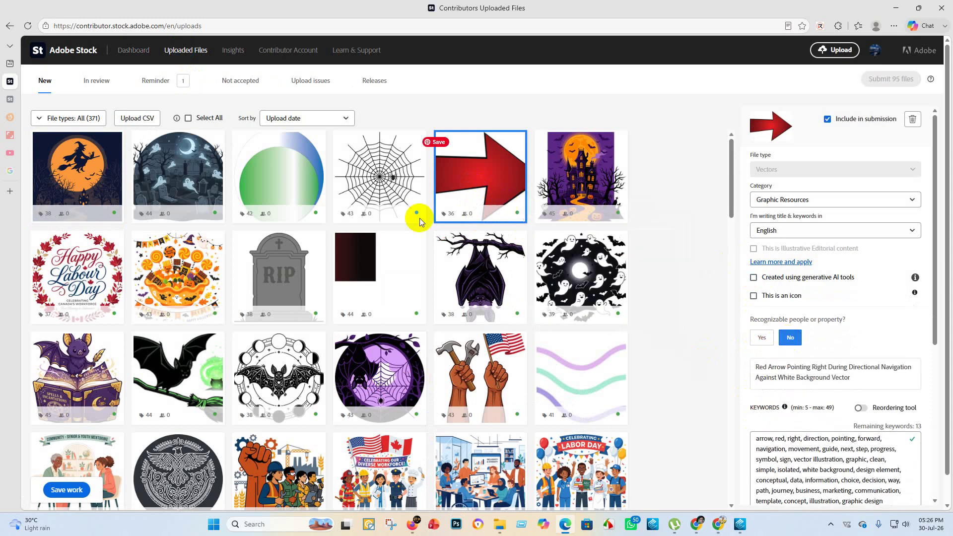
click(276, 183)
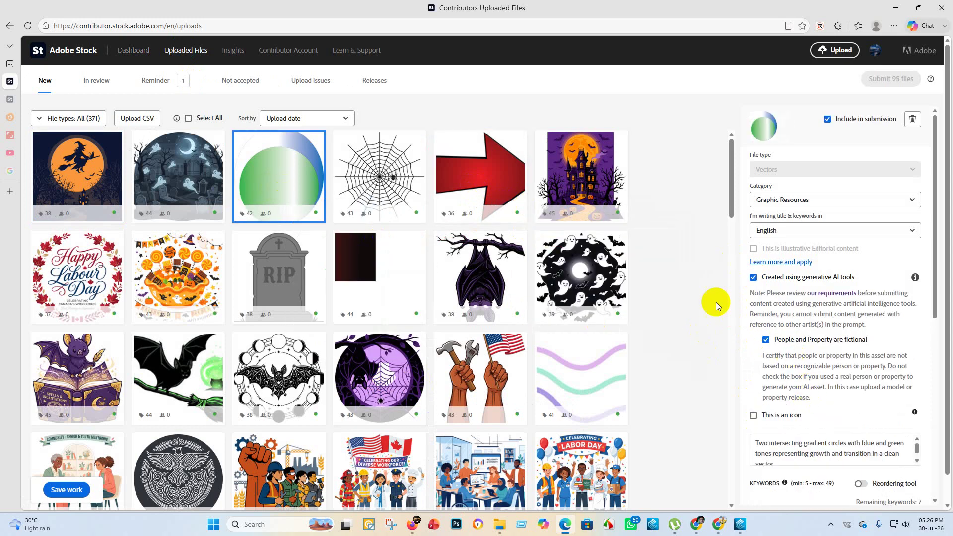
click(478, 169)
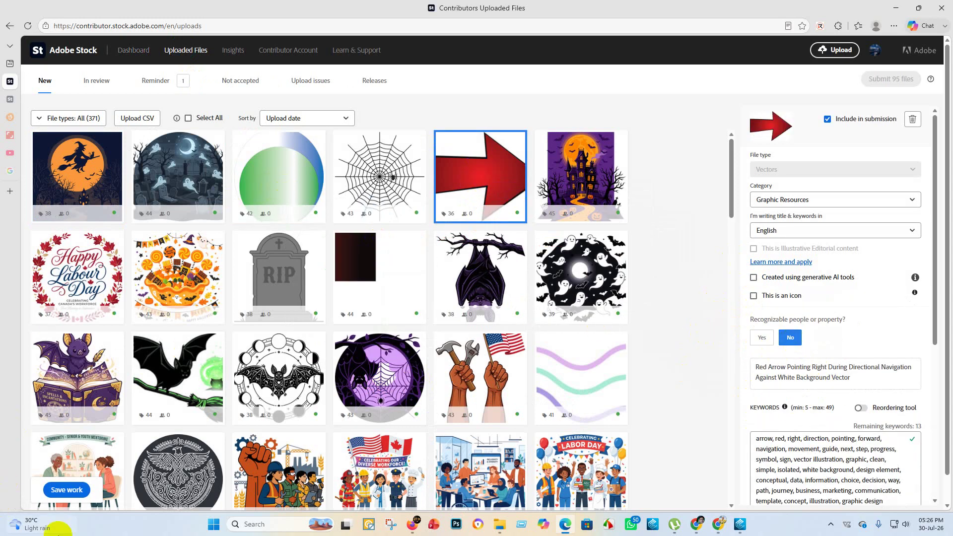
click(84, 490)
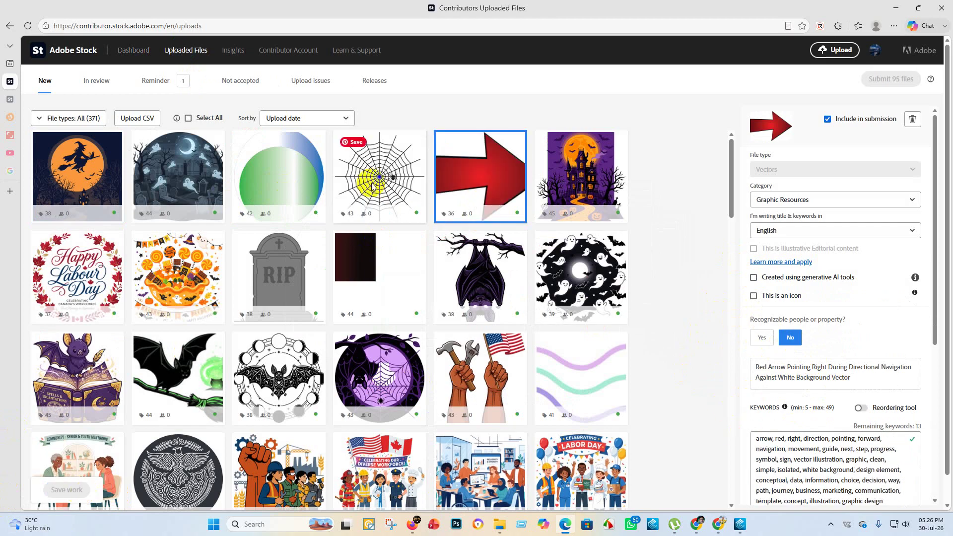
Step: Remove both AI-related declarations from the intersecting gradient circles vector, set recognizable people or property to No, and save
click(291, 182)
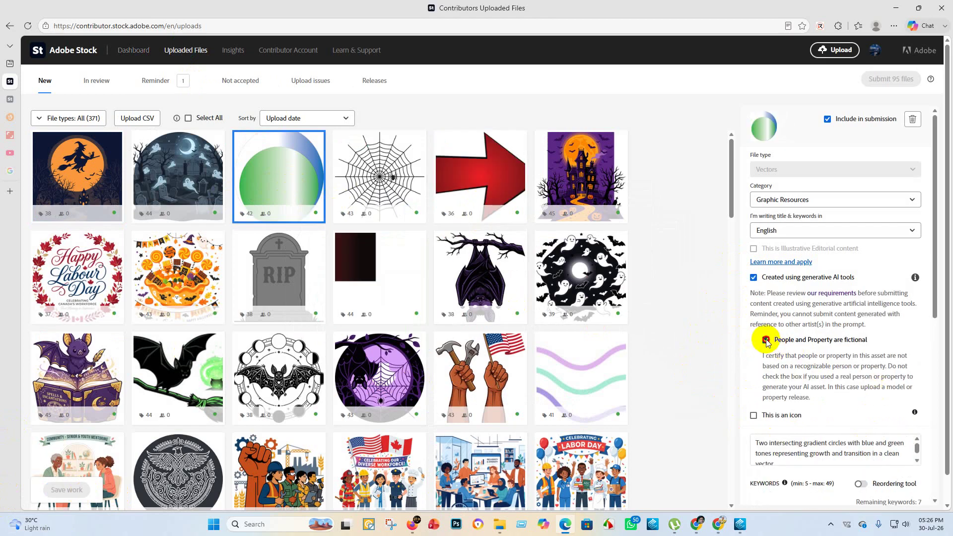
click(766, 340)
click(753, 277)
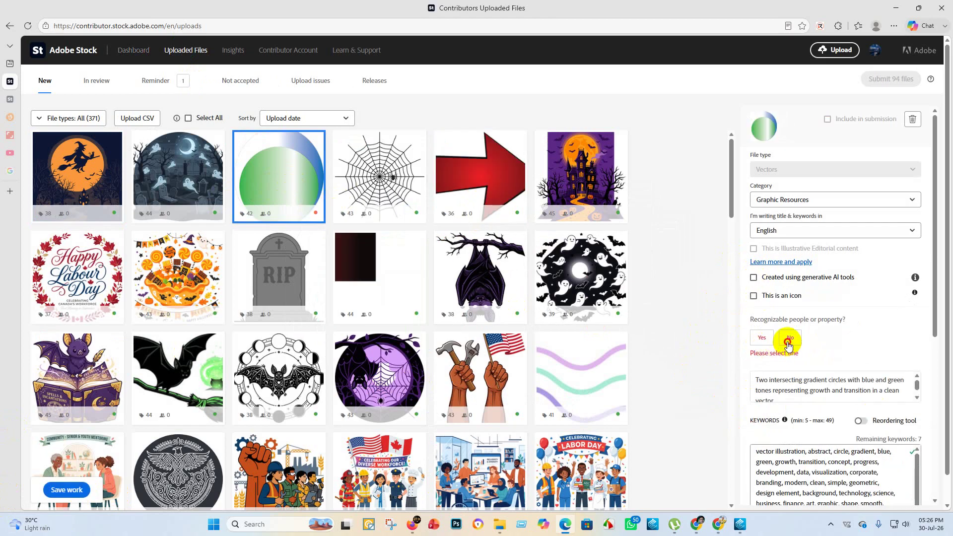
click(789, 341)
click(74, 492)
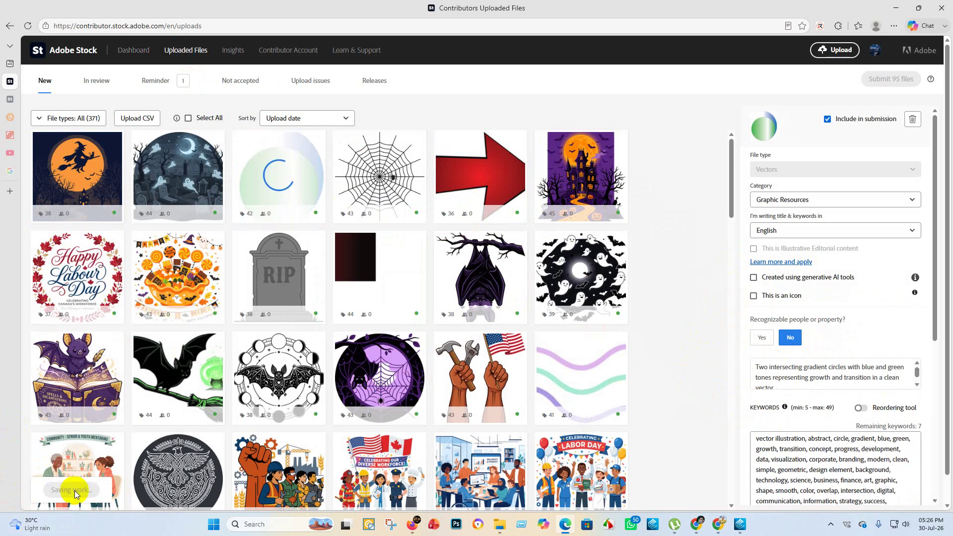
Step: Remove both AI-related declarations from the red-to-dark gradient stripes vector, set recognizable people or property to No, and save the work
scroll(370, 275, down, 2)
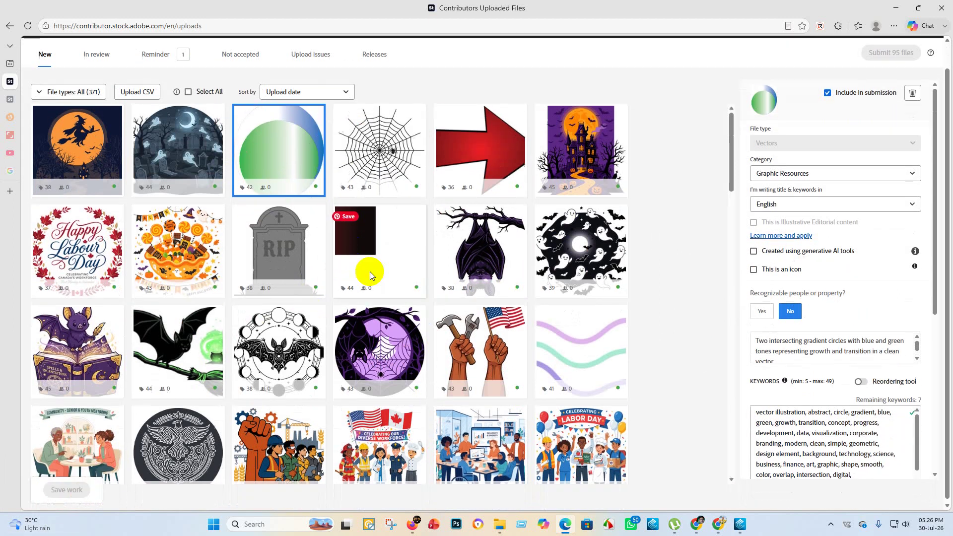
scroll(370, 275, down, 8)
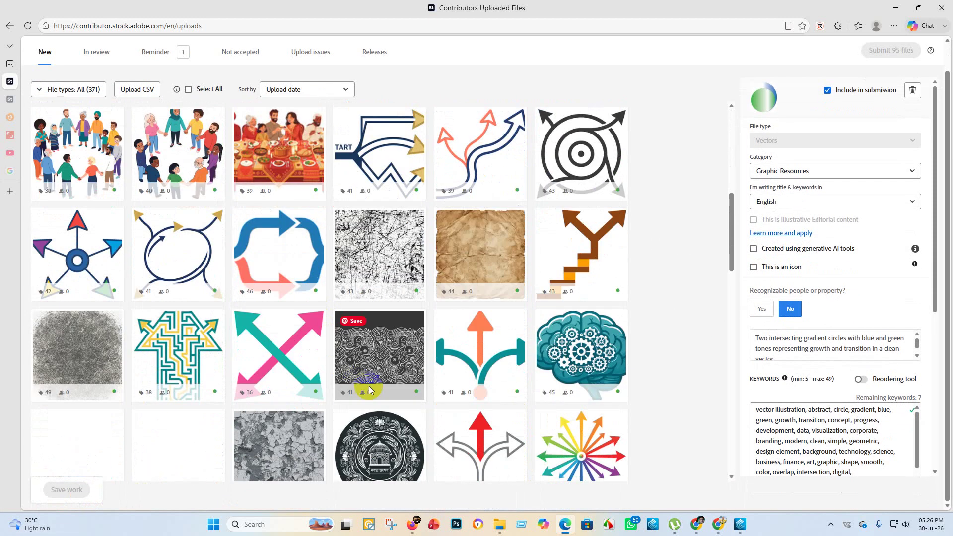
scroll(369, 389, down, 4)
scroll(432, 313, up, 15)
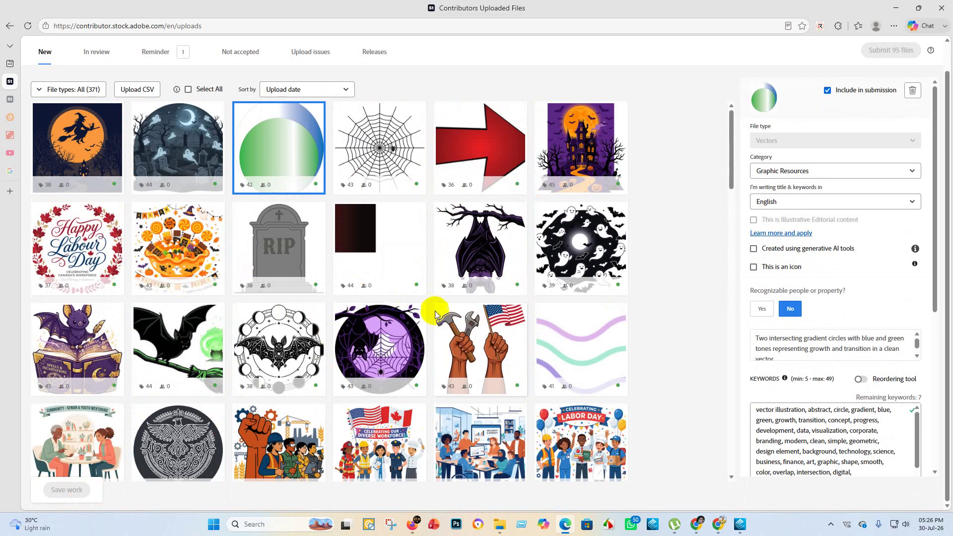
mouse_move(470, 226)
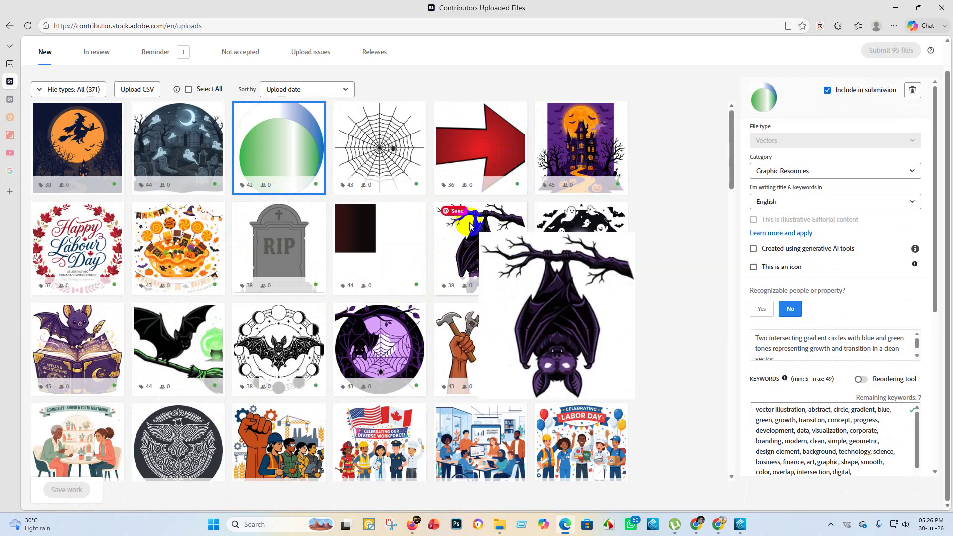
click(373, 252)
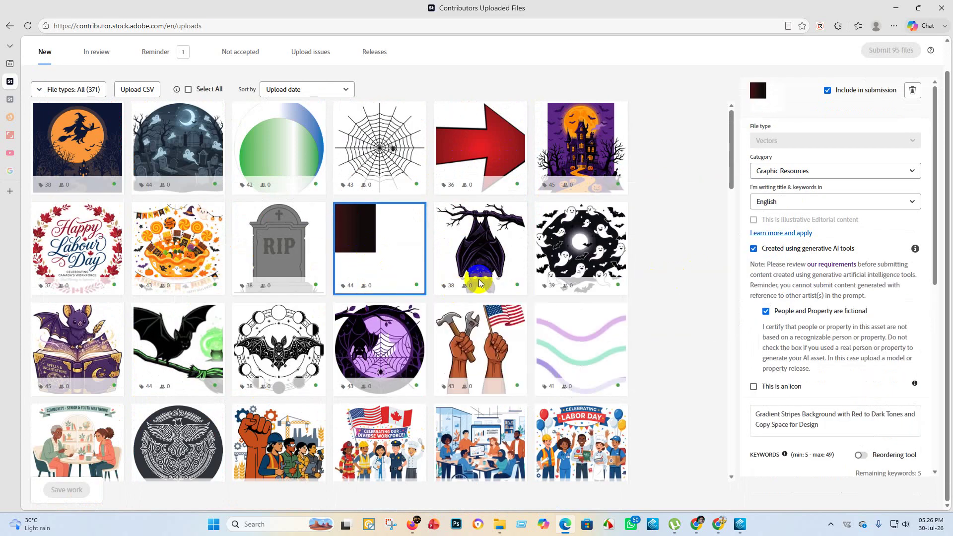
click(766, 311)
click(754, 249)
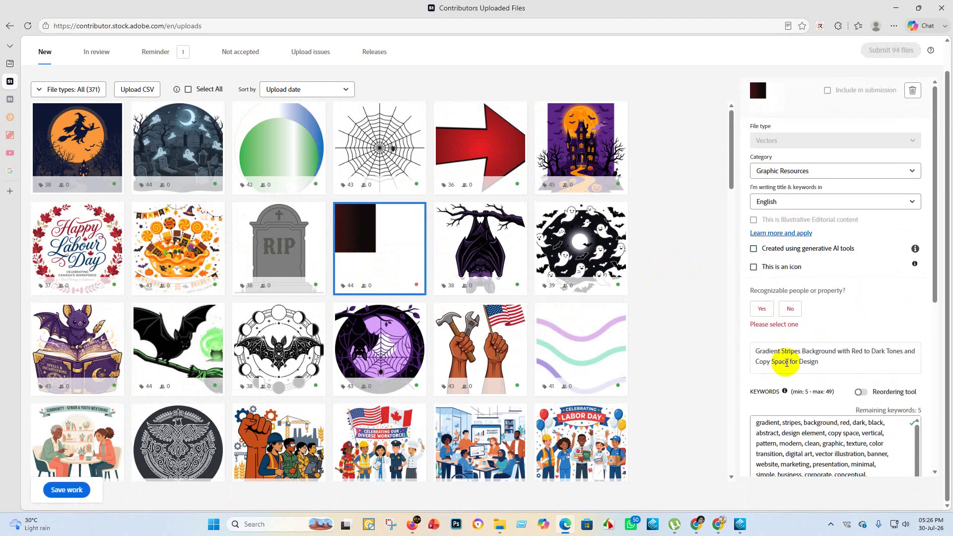
click(791, 311)
click(67, 490)
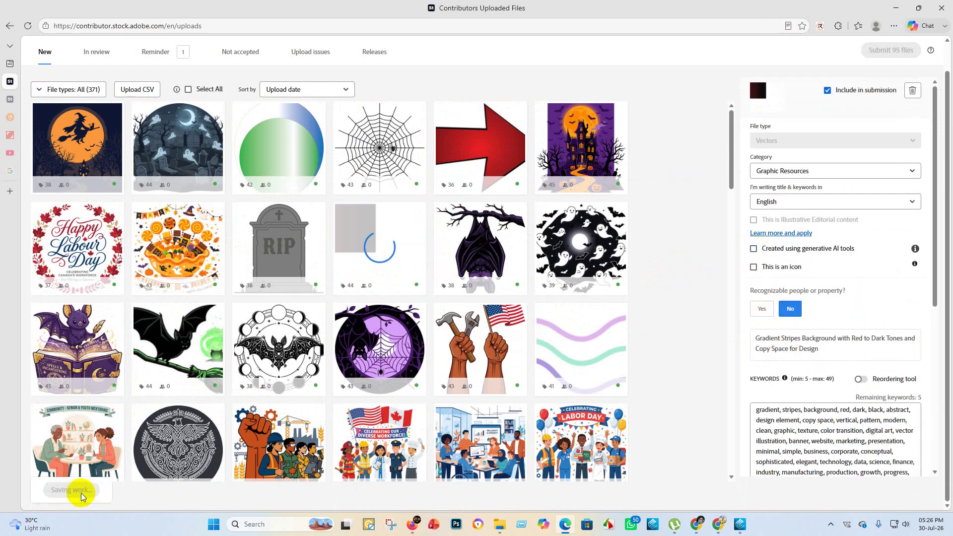
scroll(792, 311, up, 1)
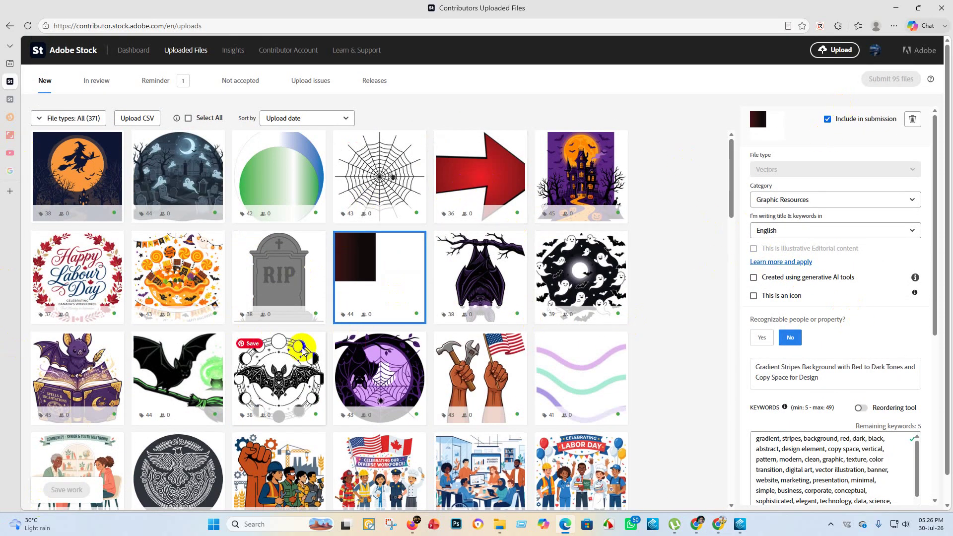
Step: Switch to the Shutterstock portfolio in Chrome and select the 16 newest vectors, from the witch through the raised hands with the USA flag
scroll(484, 425, down, 5)
scroll(483, 424, up, 5)
mouse_move(693, 530)
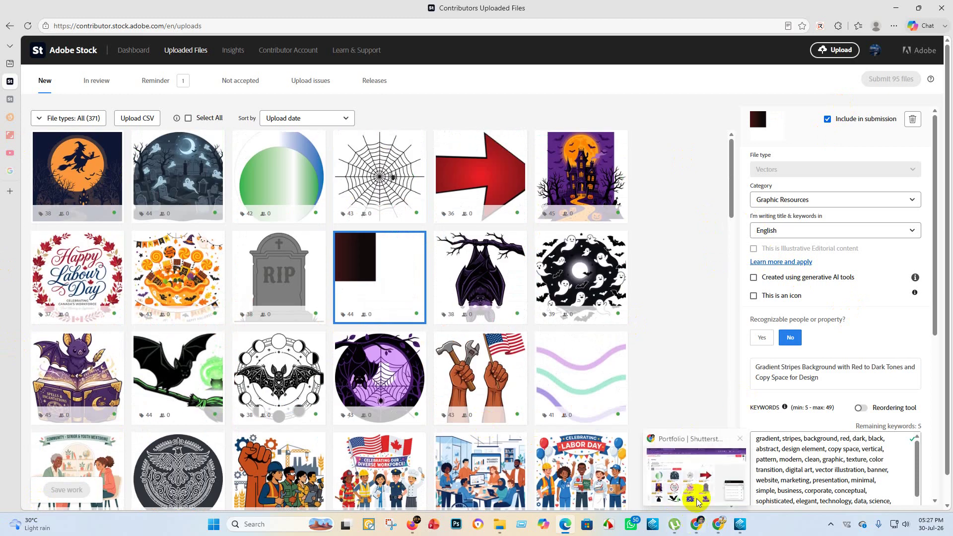
click(696, 475)
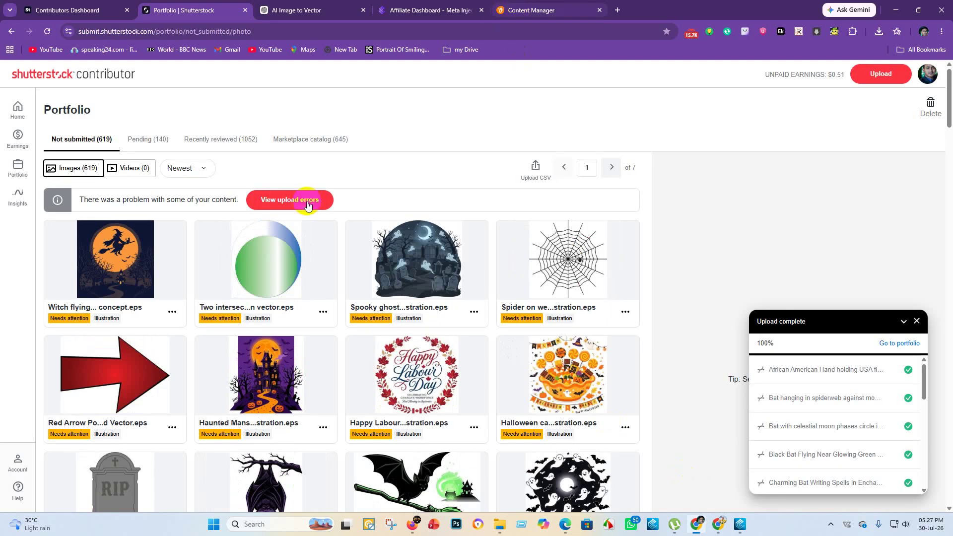
scroll(473, 387, down, 4)
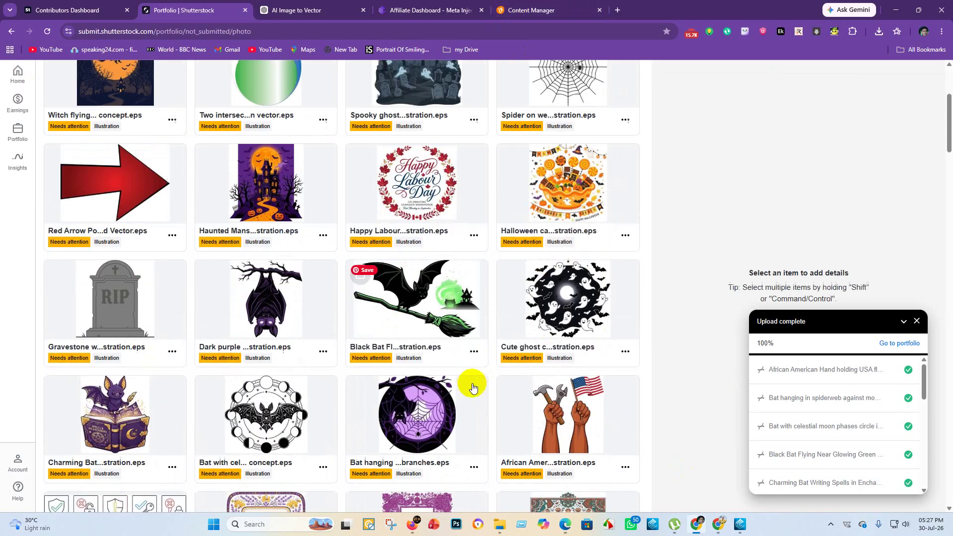
scroll(473, 387, down, 5)
scroll(511, 312, up, 2)
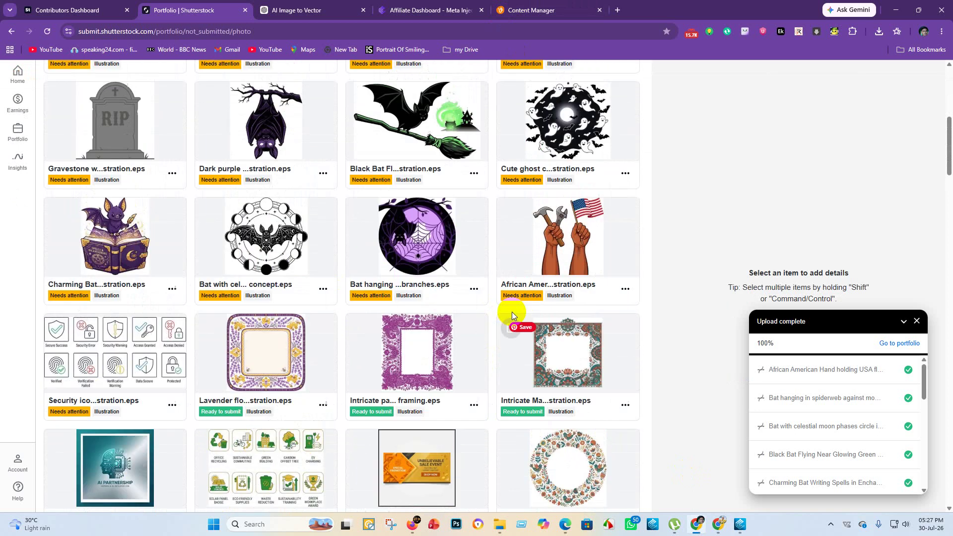
scroll(512, 312, up, 1)
shift+click(511, 293)
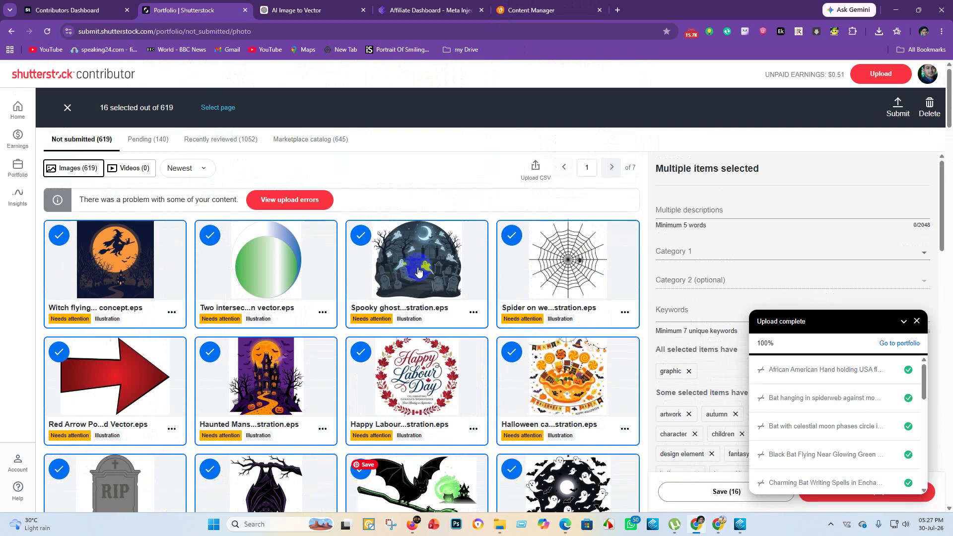
Step: Set Category 1 to Abstract and Category 2 to Signs/Symbols for all the selected vectors
click(711, 253)
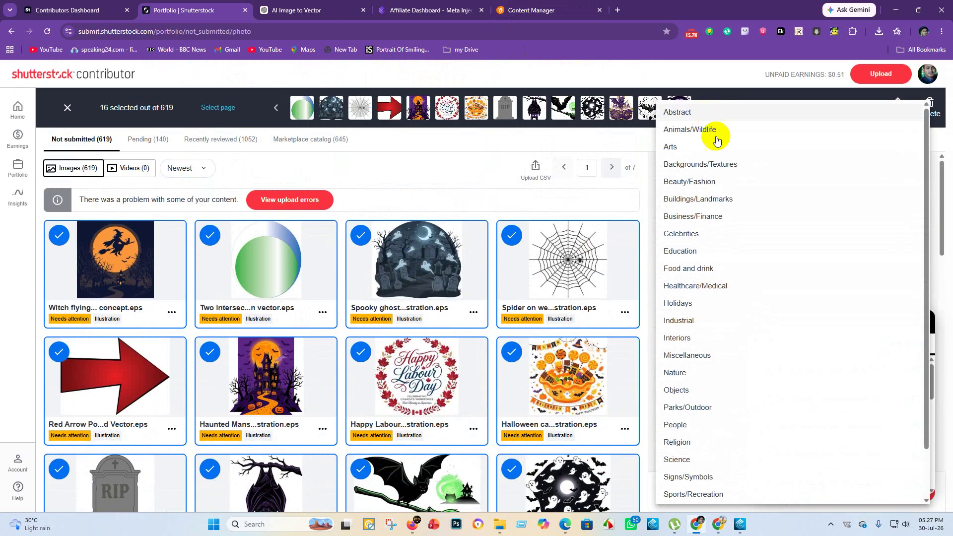
click(716, 110)
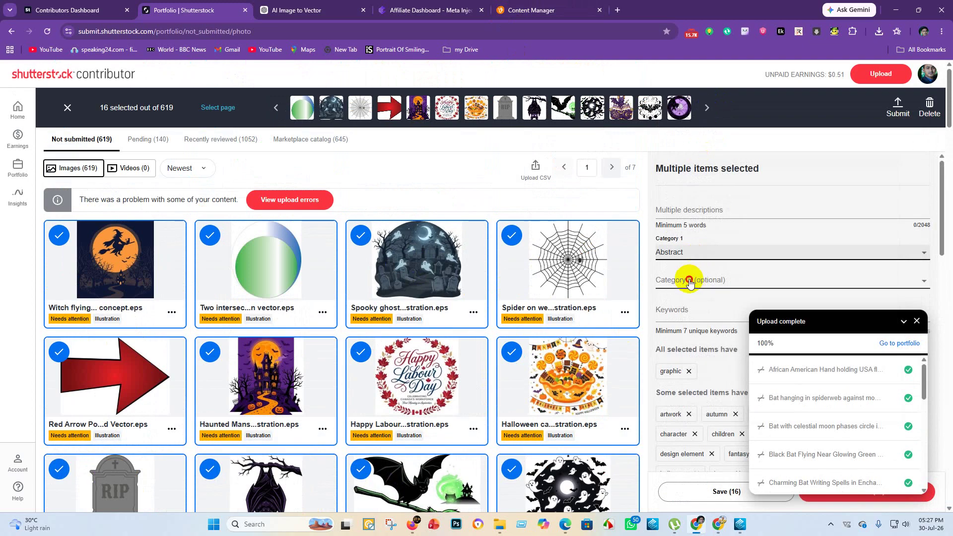
click(688, 281)
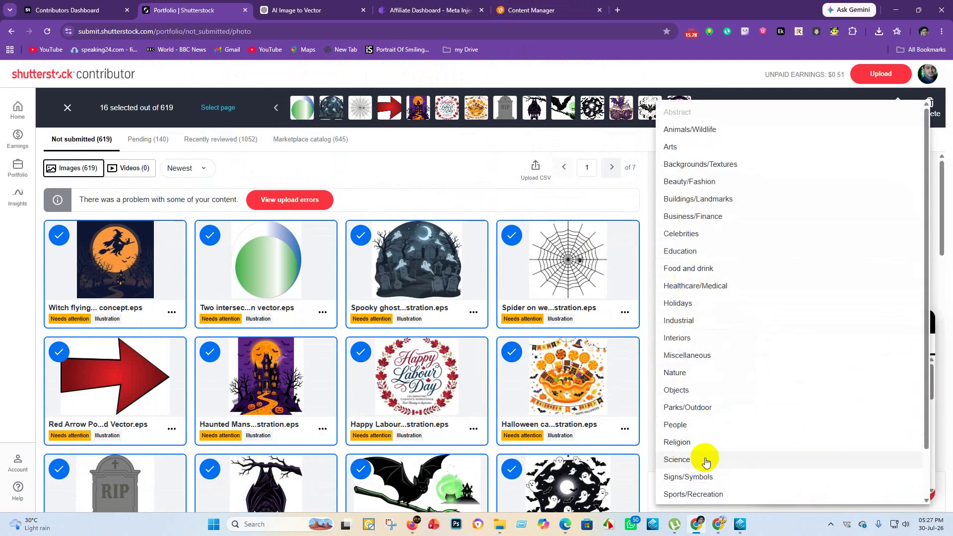
click(713, 477)
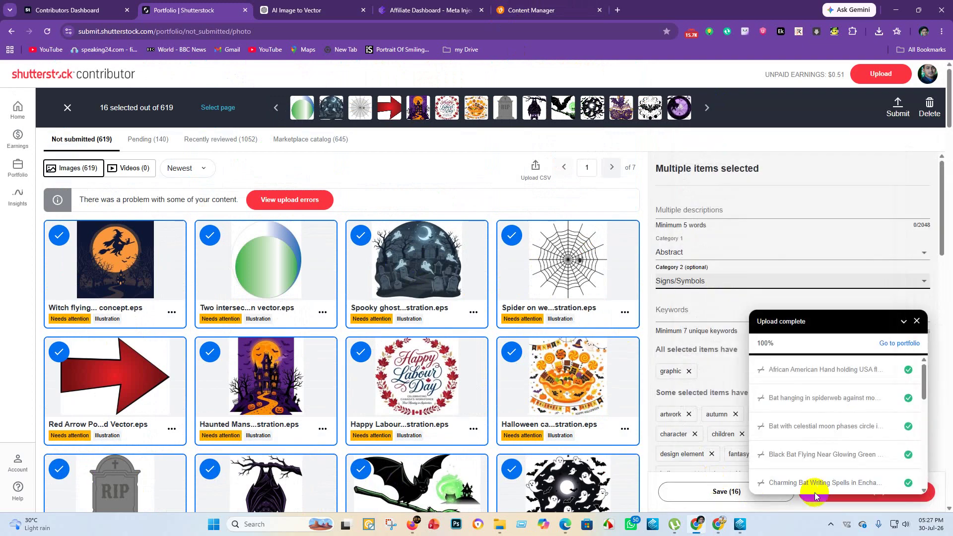
click(834, 501)
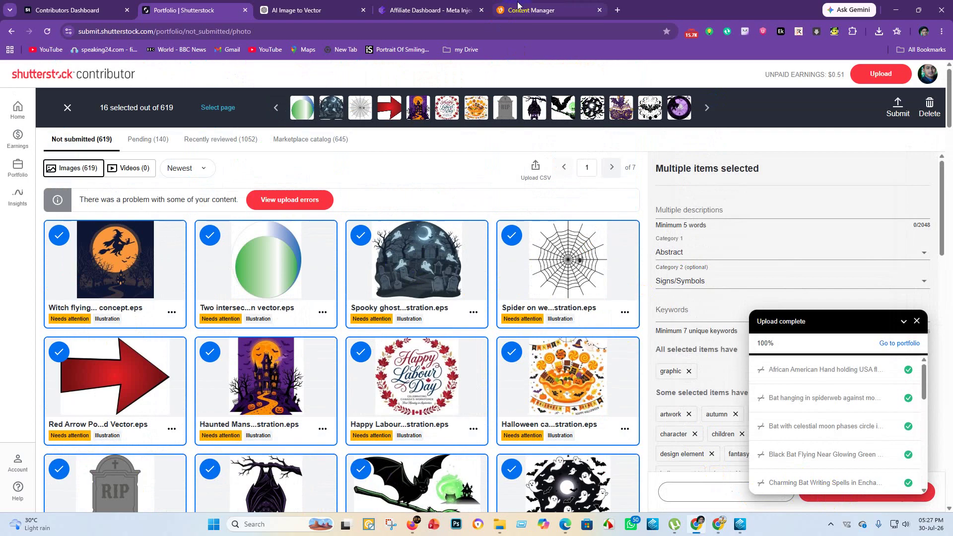
Step: Switch to the Vecteezy Content Manager and open the Add Data page for the uploaded files
click(517, 7)
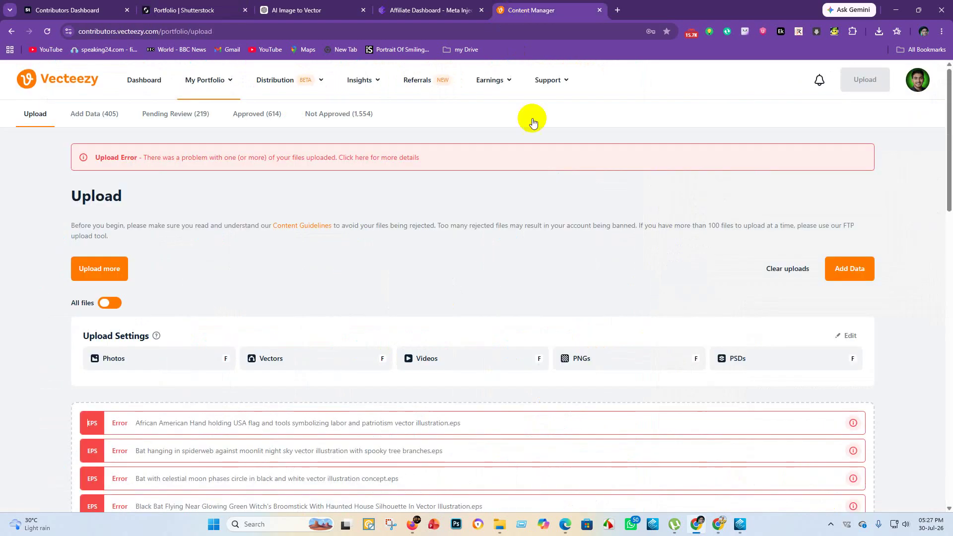
click(861, 275)
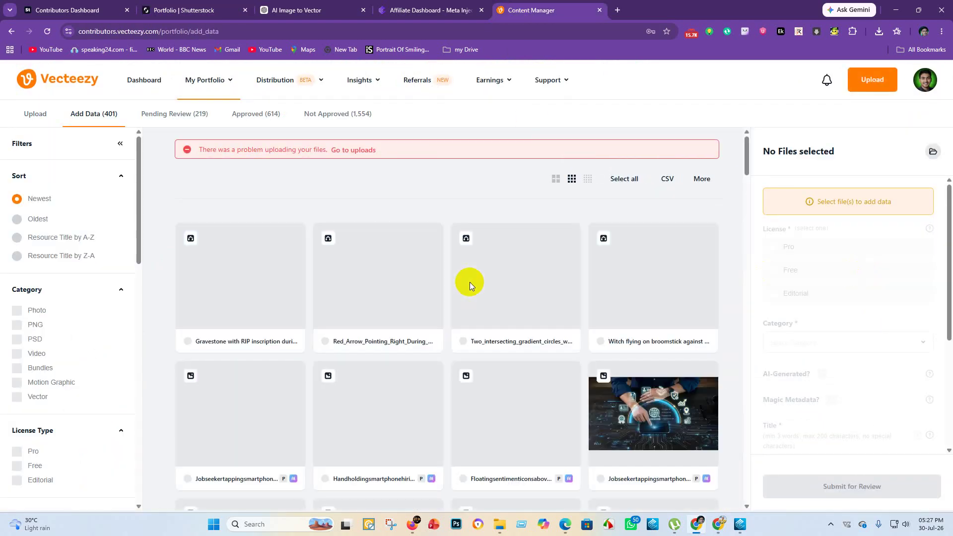
scroll(595, 337, down, 2)
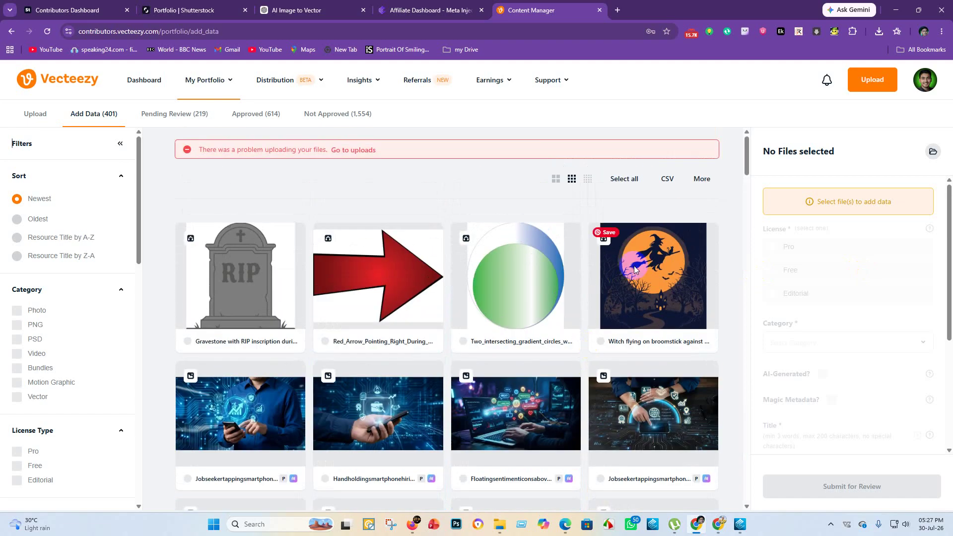
Step: Select the gradient circles and red arrow vectors together, set their license to Pro, and review their category and keywords
click(635, 270)
click(532, 290)
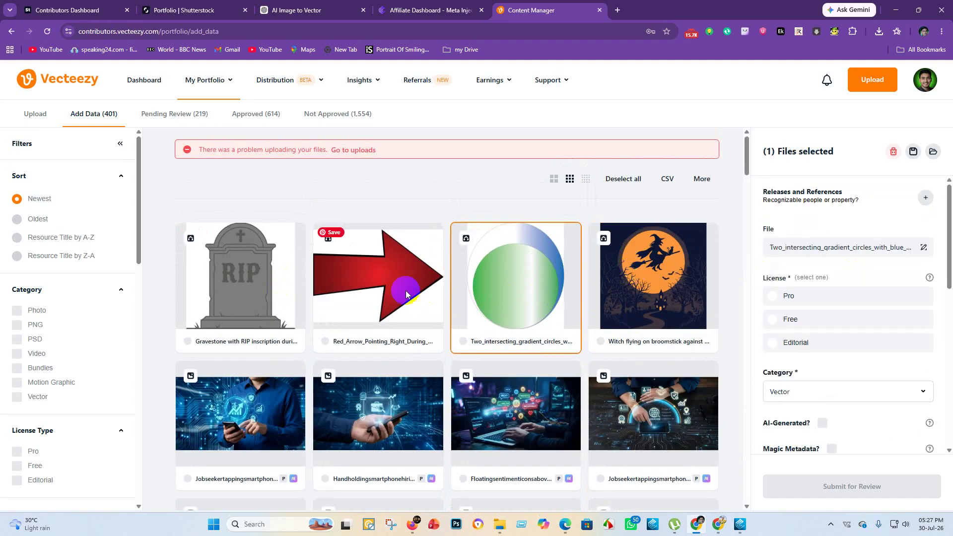
ctrl+click(398, 293)
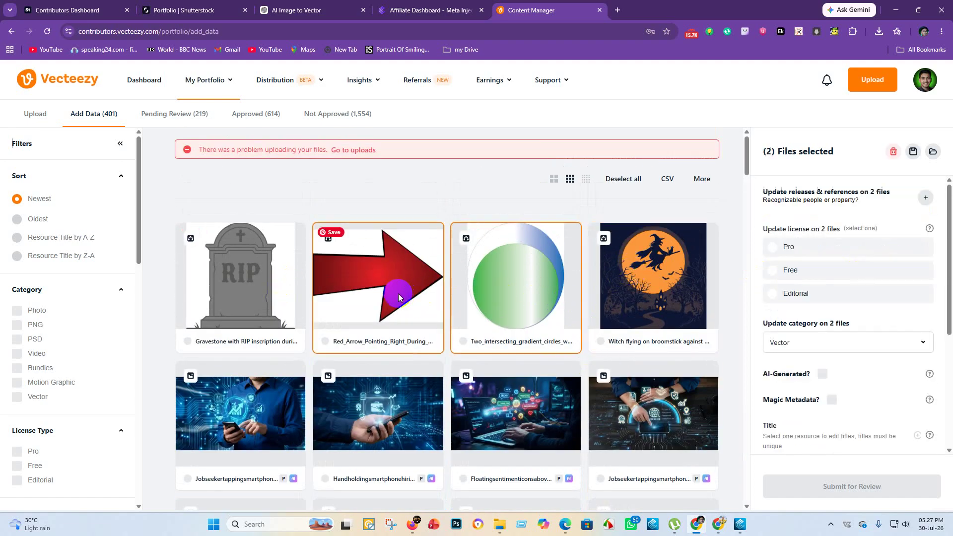
click(807, 250)
scroll(799, 362, down, 1)
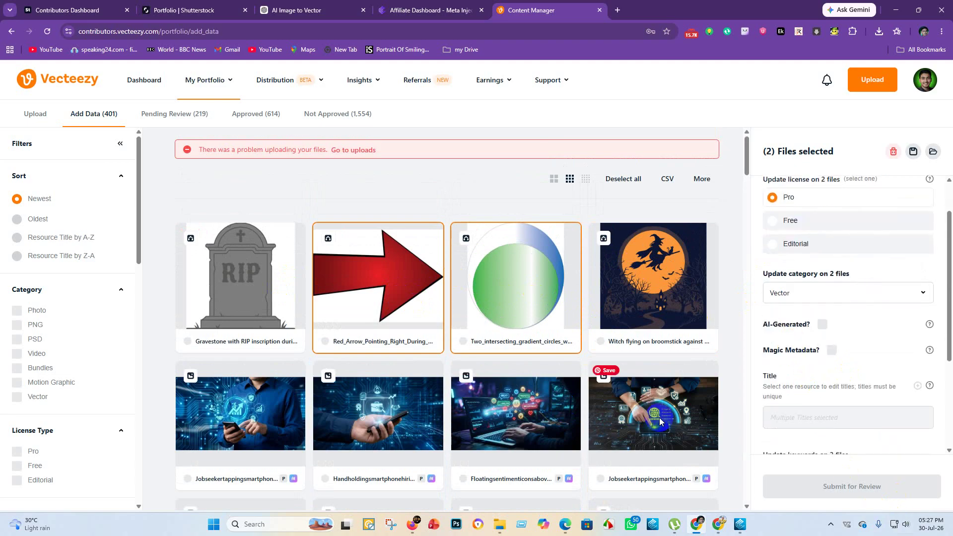
scroll(883, 388, down, 3)
scroll(868, 397, up, 3)
scroll(863, 378, down, 2)
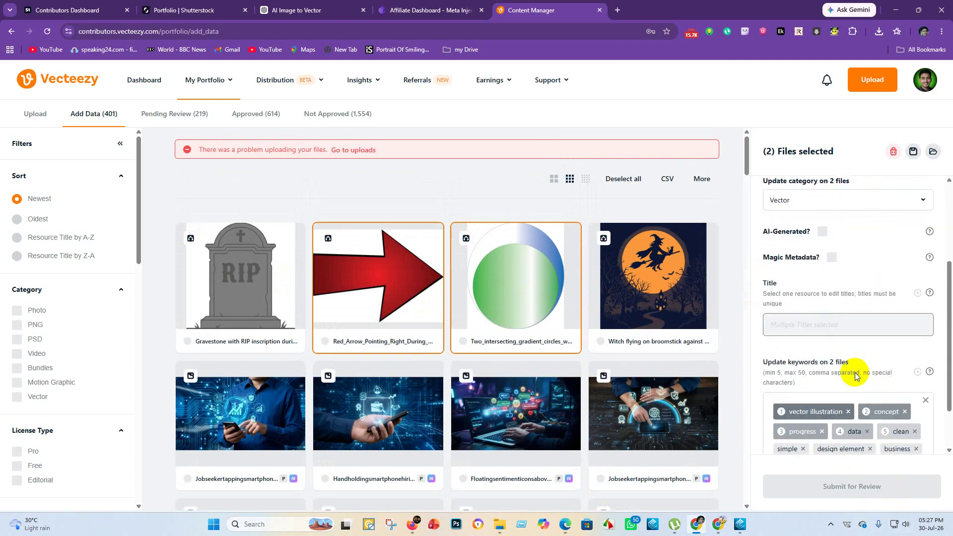
scroll(850, 372, up, 1)
scroll(843, 347, up, 1)
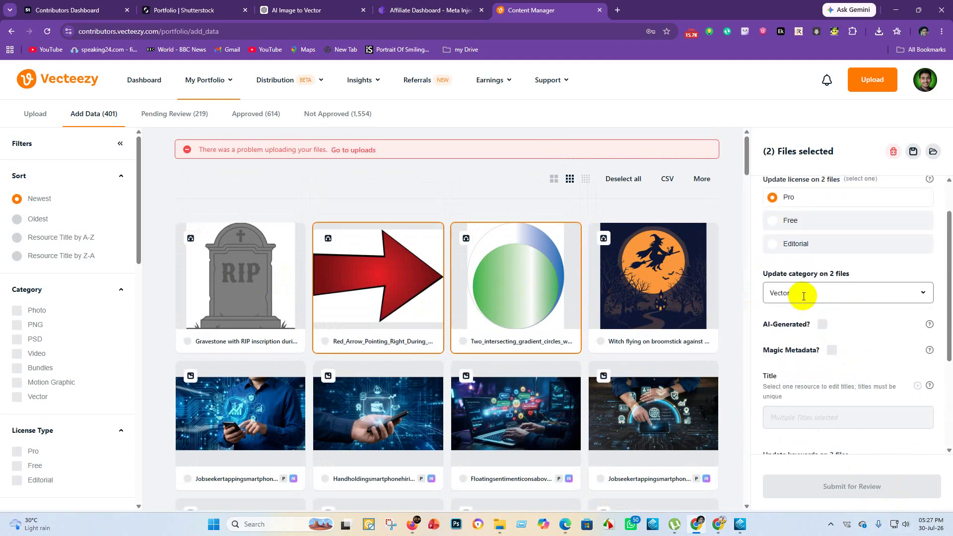
scroll(859, 327, down, 3)
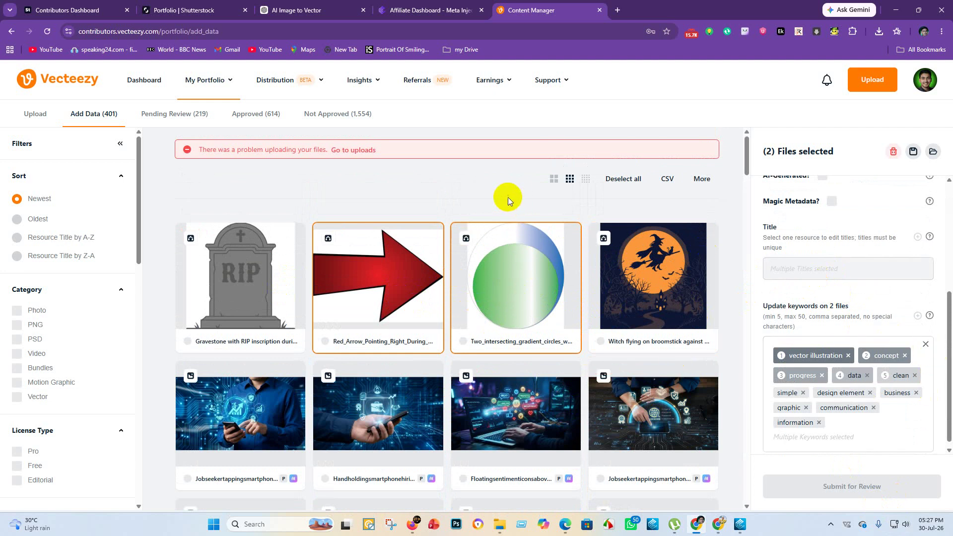
Step: Give the gradient circles vector on its own the suggested title beginning "Vibrant abstract fluid art with swirling colorful shapes"
click(666, 305)
click(498, 301)
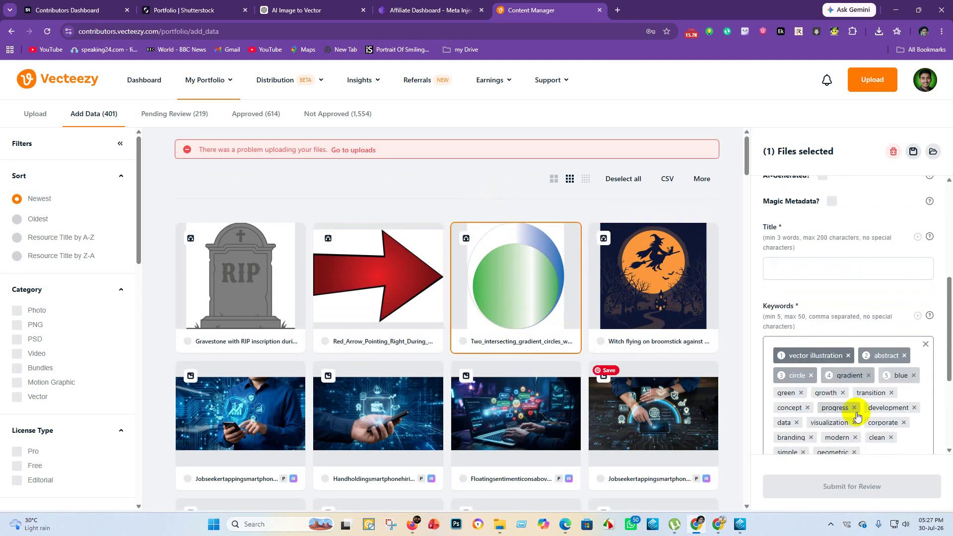
scroll(866, 278, up, 2)
click(805, 376)
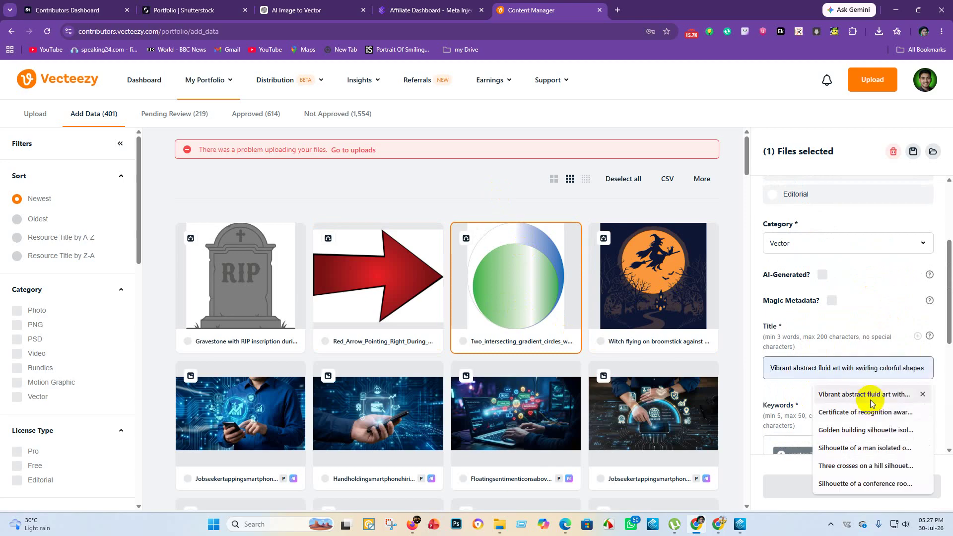
click(842, 395)
Step: Fill in the red arrow vector's title with the same suggested "Vibrant abstract fluid art" title
click(406, 340)
click(791, 357)
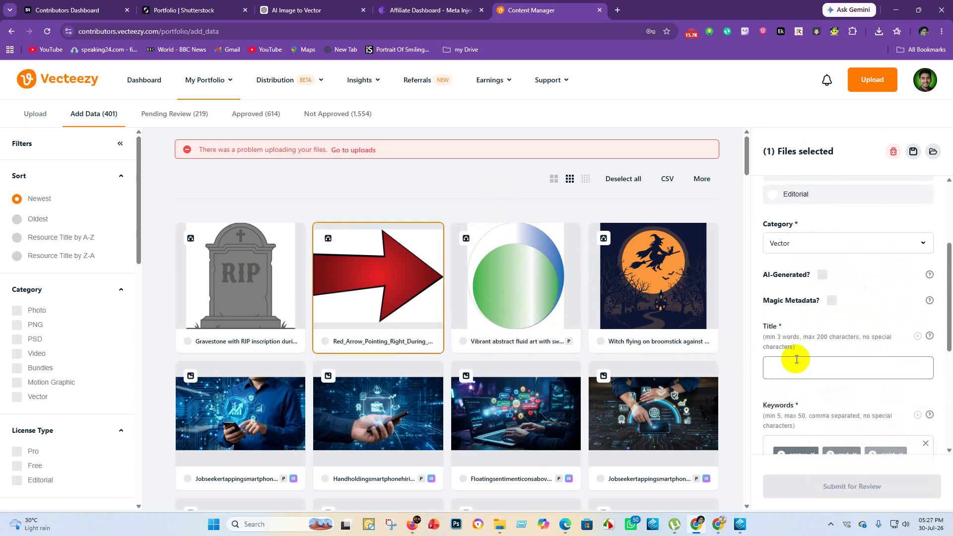
click(830, 394)
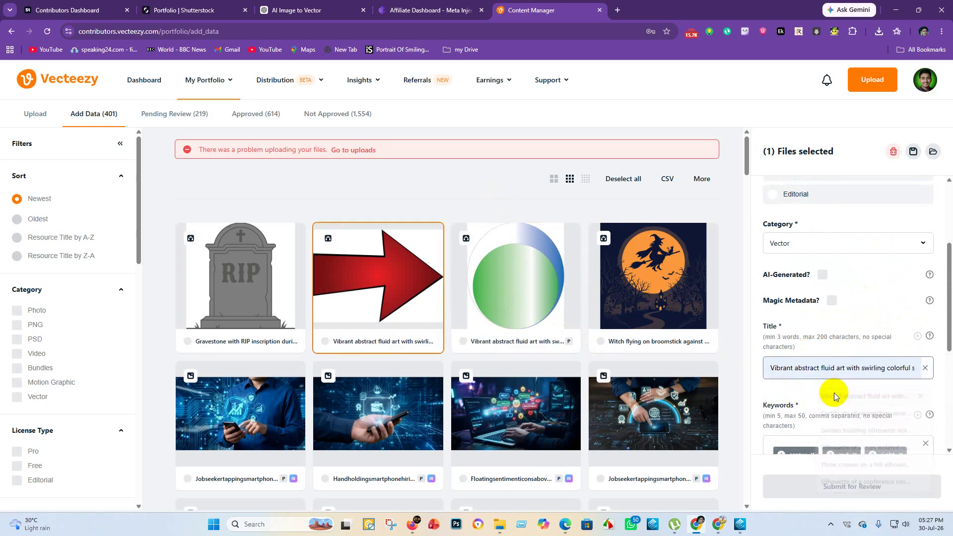
Step: Make the gradient circles vector's title unique by deleting "a bright green background" from its end
click(494, 311)
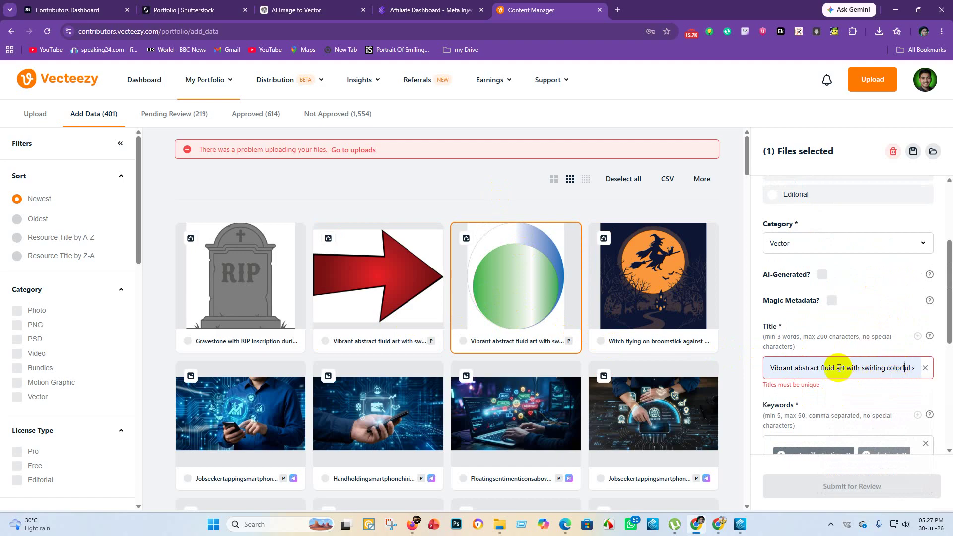
drag(848, 369, 913, 367)
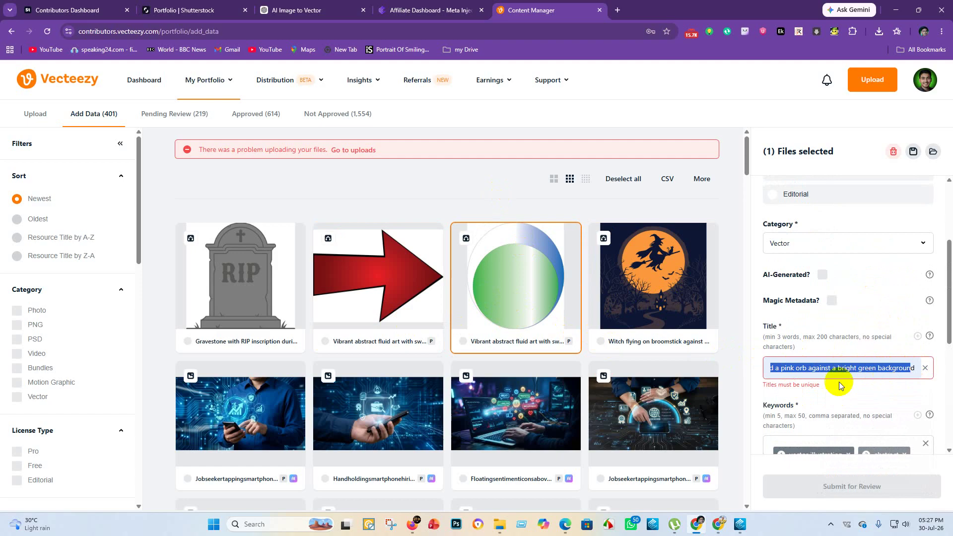
drag(832, 367, 948, 371)
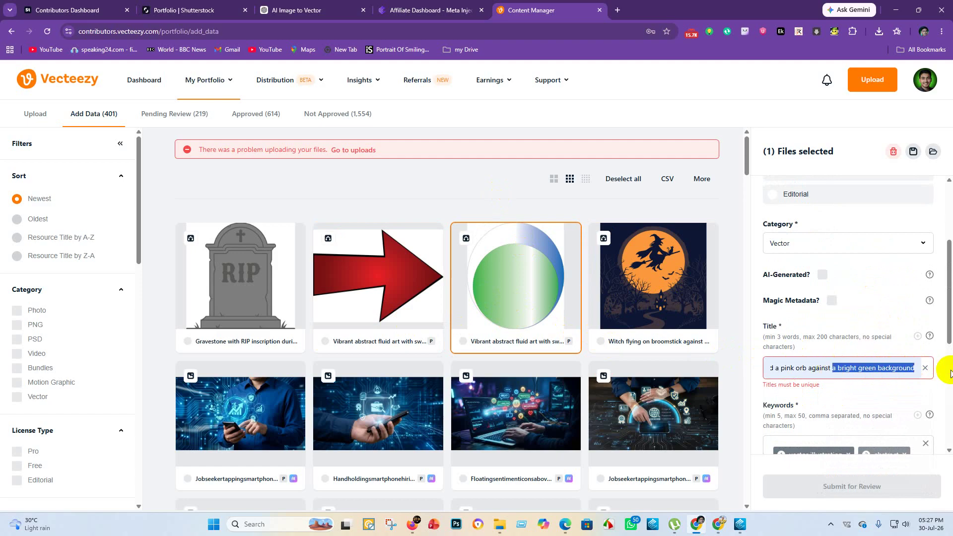
key(BackSpace)
scroll(918, 291, up, 1)
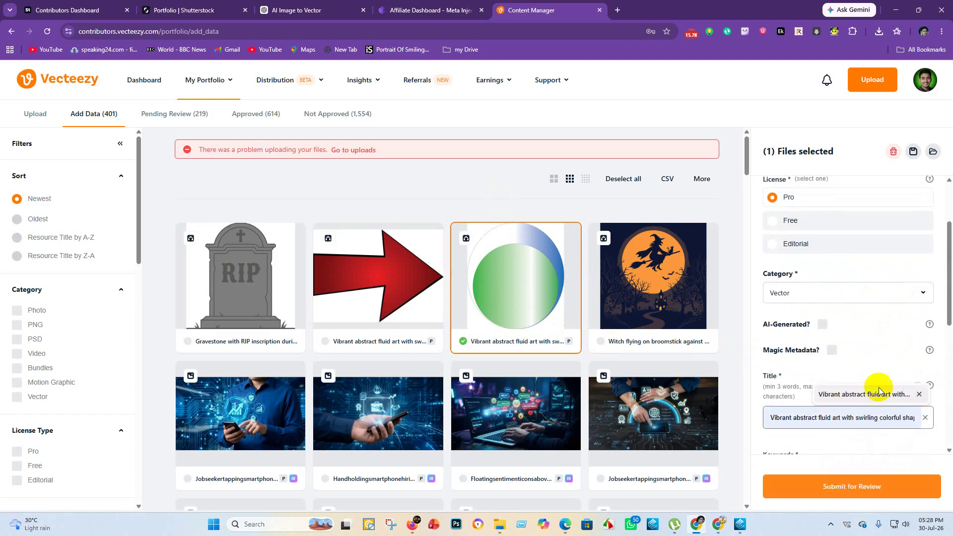
Step: Shorten the red arrow vector's title to "Vibrant abstract fluid art with swirling" to make it unique
click(412, 307)
scroll(820, 436, down, 2)
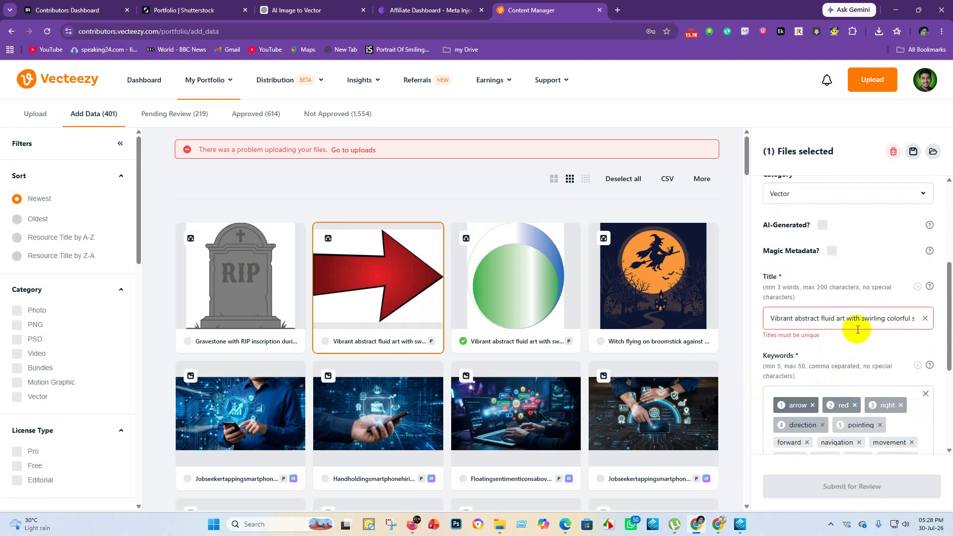
drag(886, 317, 919, 319)
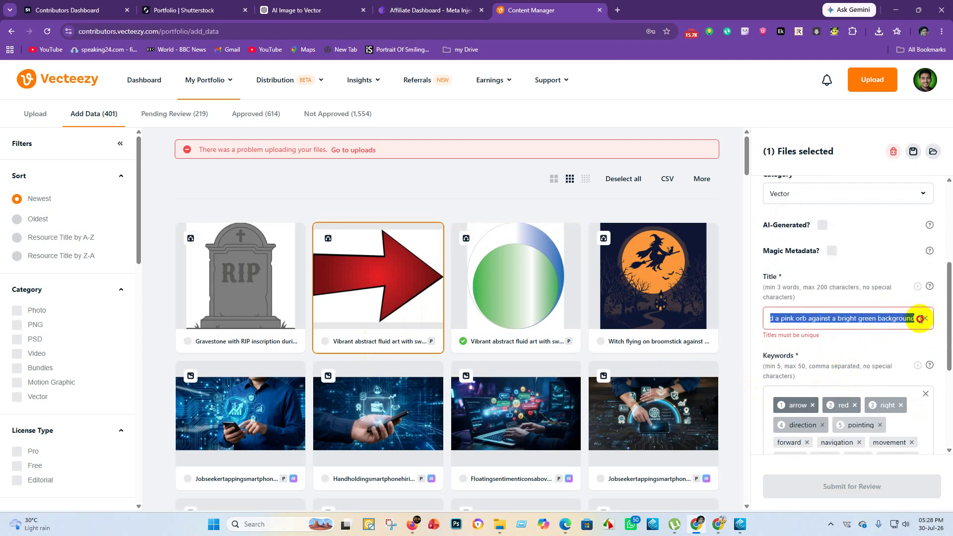
key(BackSpace)
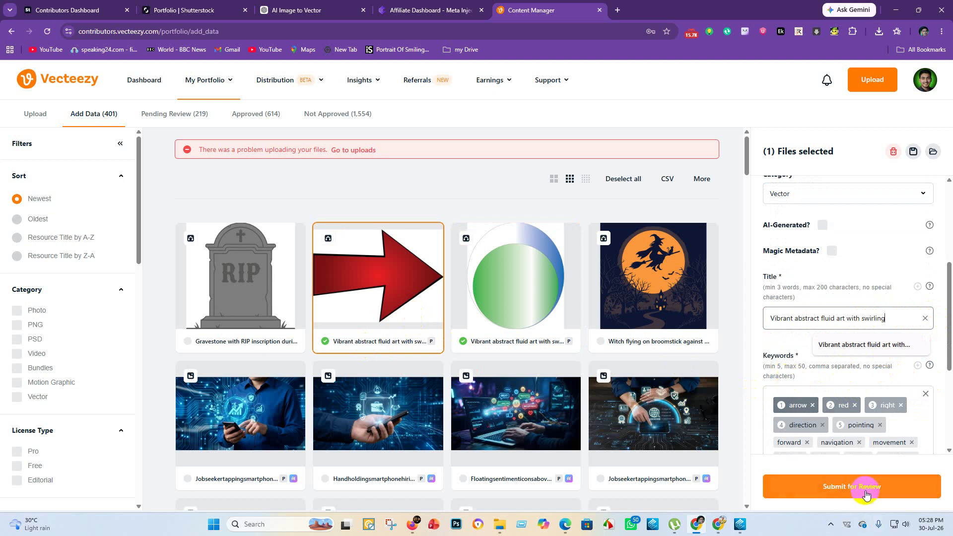
Step: Submit the red arrow vector for review, accepting the contributor guidelines statement, and dismiss the confirmation
click(865, 491)
click(323, 337)
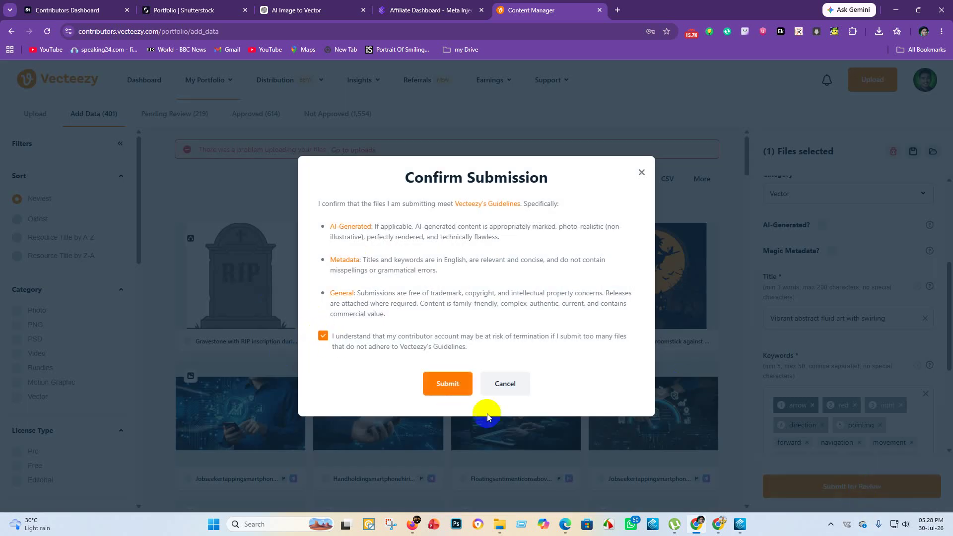
click(448, 387)
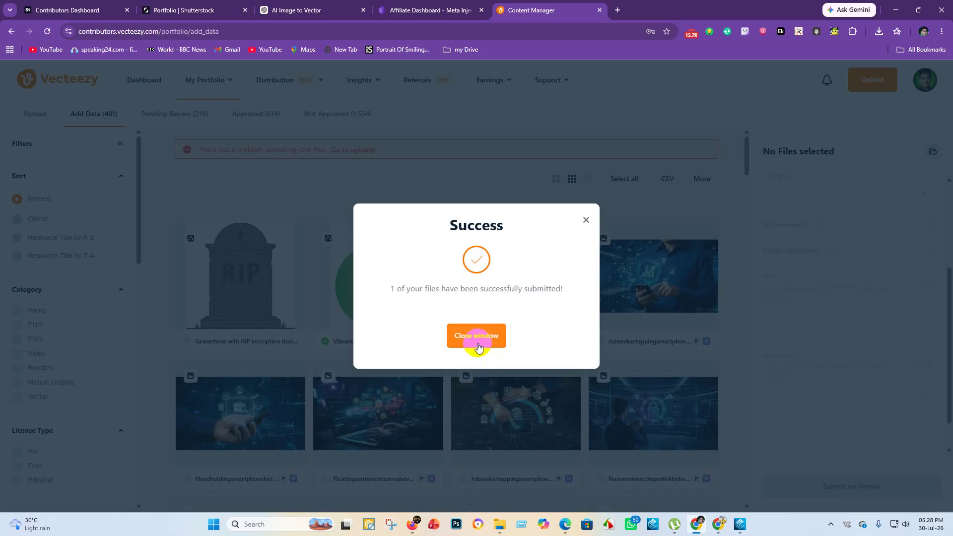
click(477, 337)
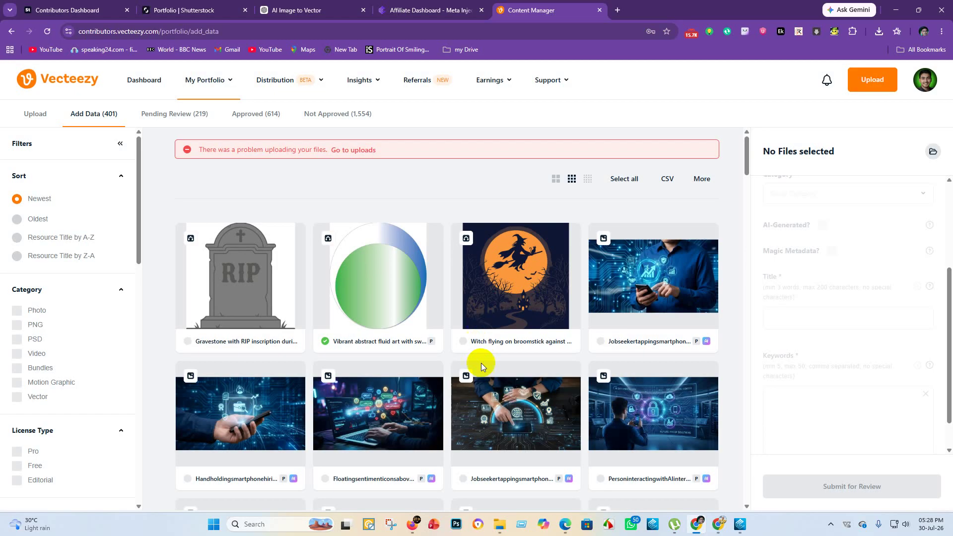
Step: Select the gradient circles vector on its own and submit it for review
shift+click(482, 279)
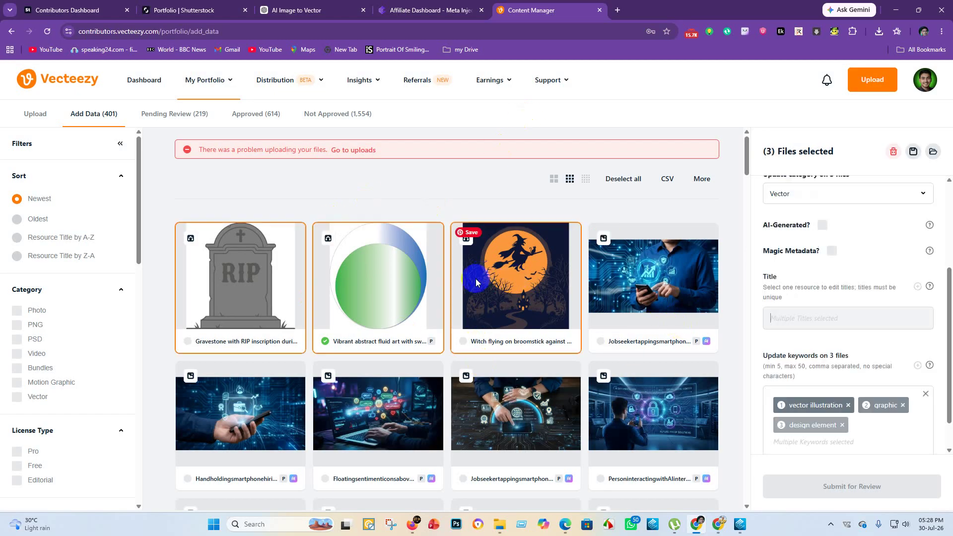
click(361, 306)
click(877, 487)
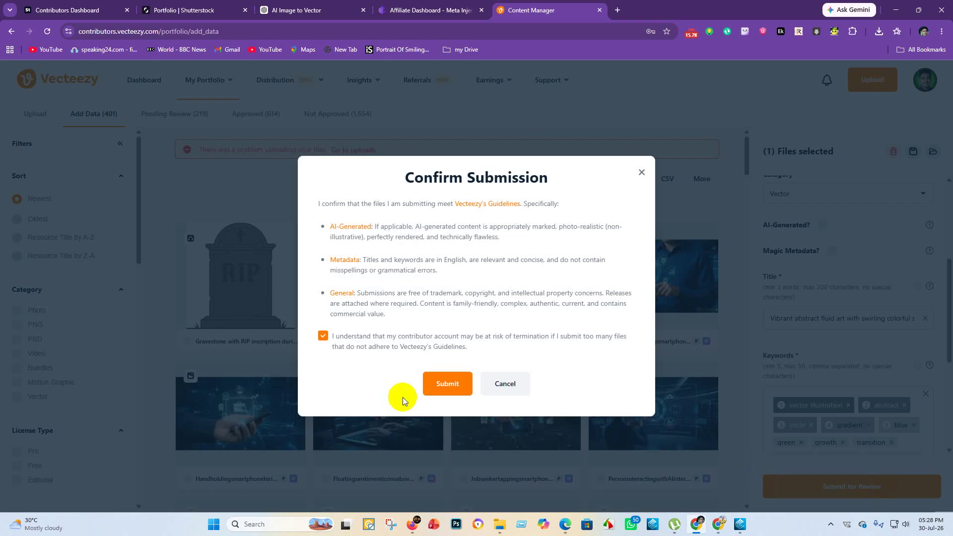
click(445, 382)
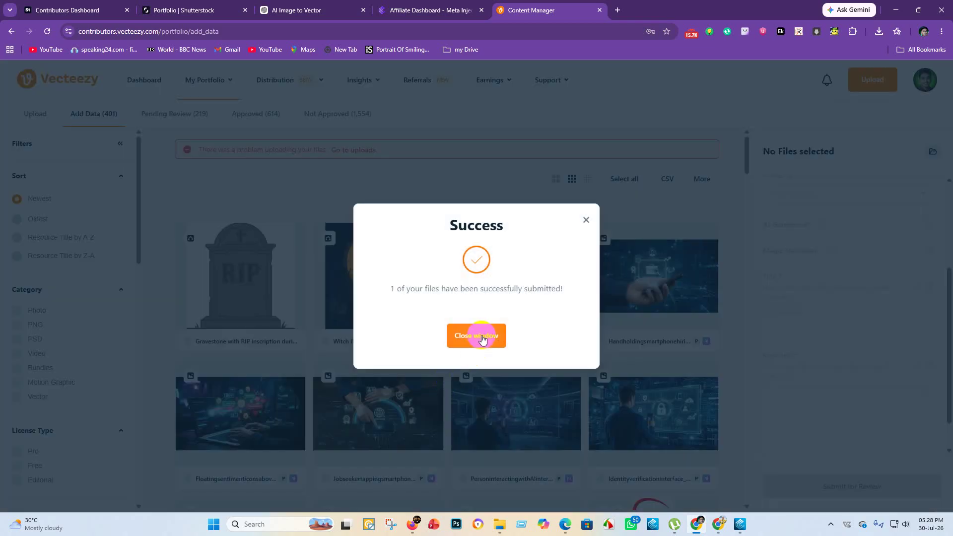
click(481, 337)
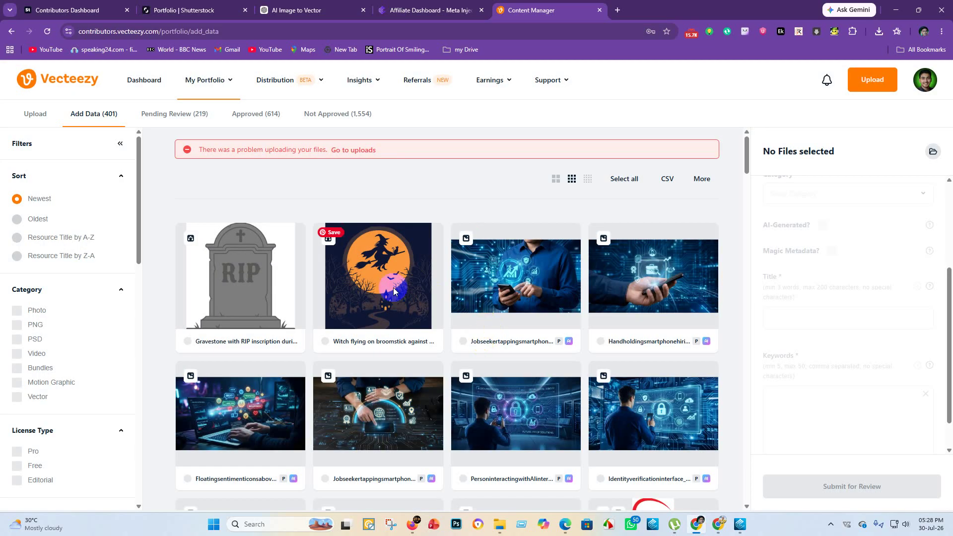
Step: Set the gravestone and witch vectors to the Pro license and mark them AI-generated with Other software "flow"
shift+click(357, 284)
scroll(838, 232, up, 3)
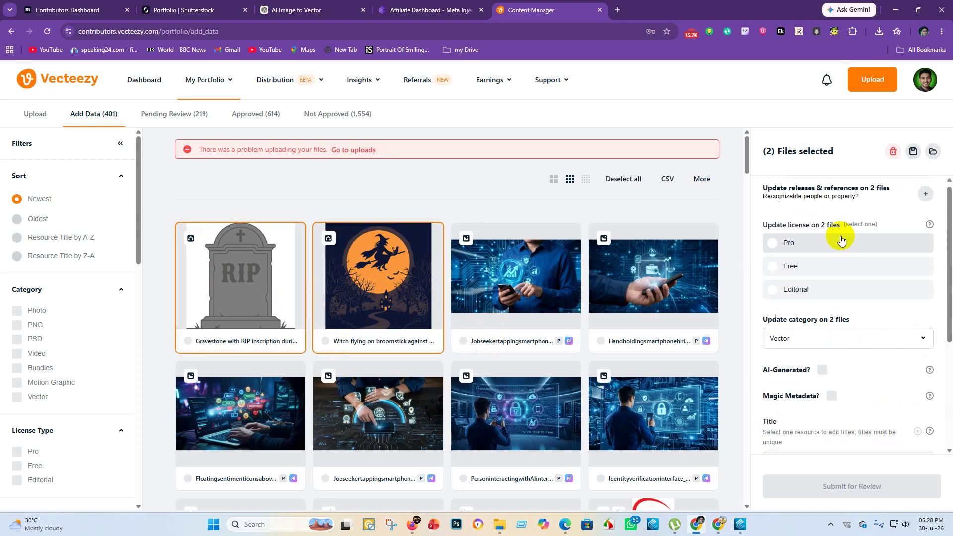
click(809, 248)
click(822, 375)
scroll(826, 378, down, 2)
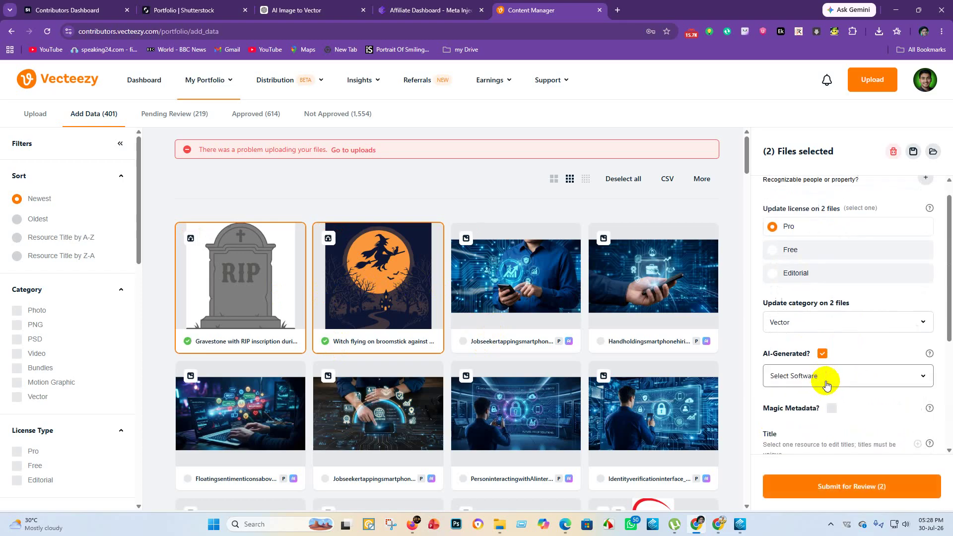
click(830, 312)
scroll(818, 327, down, 1)
click(813, 340)
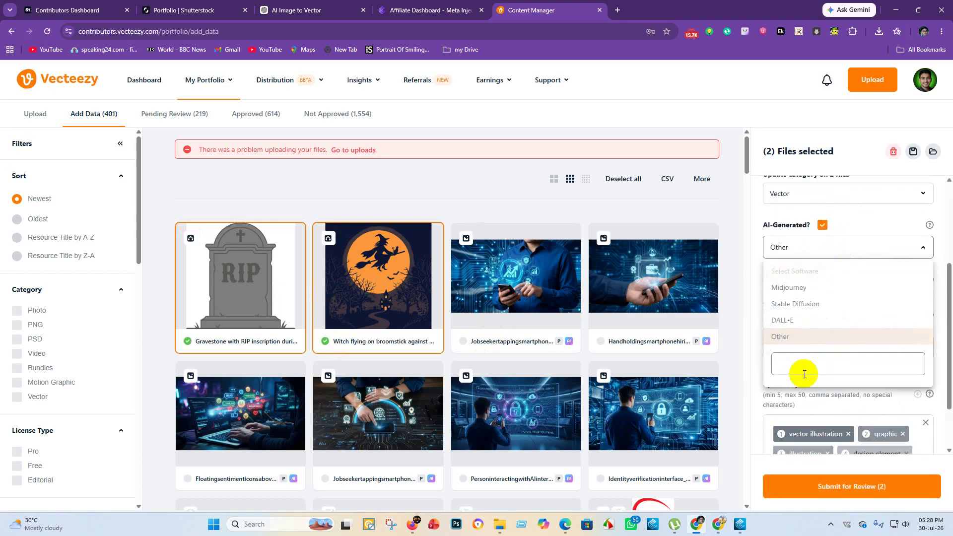
click(797, 363)
text(flow)
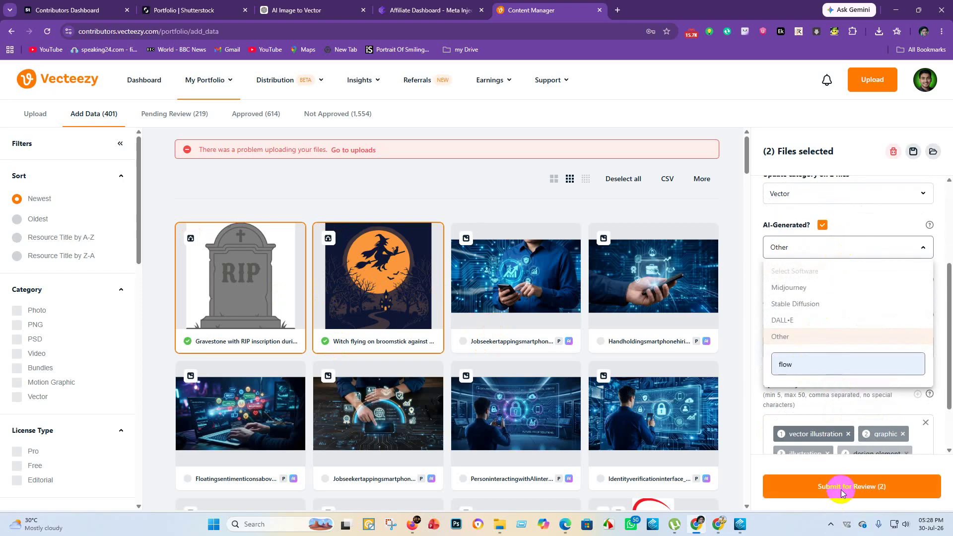
key(Return)
Step: Submit the gravestone and witch vectors for review together
click(841, 490)
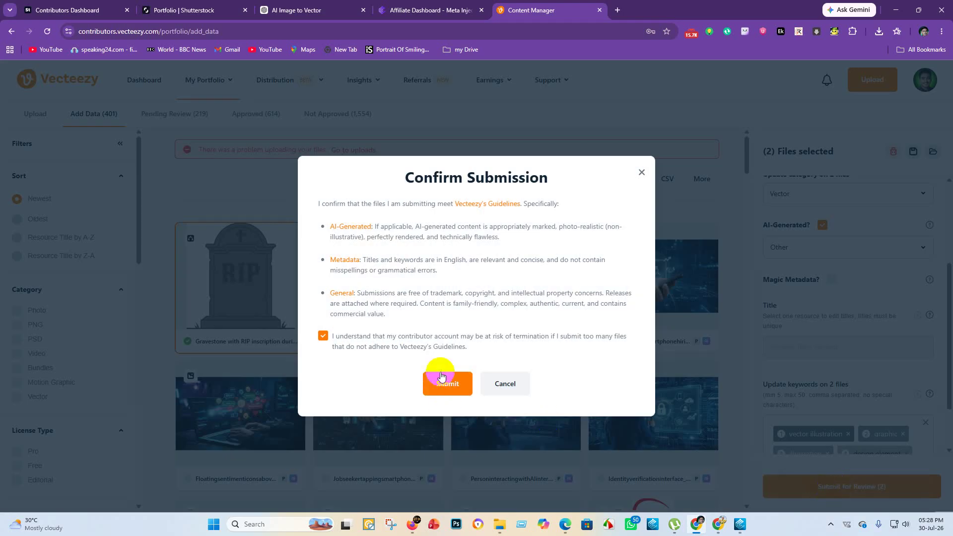
click(442, 376)
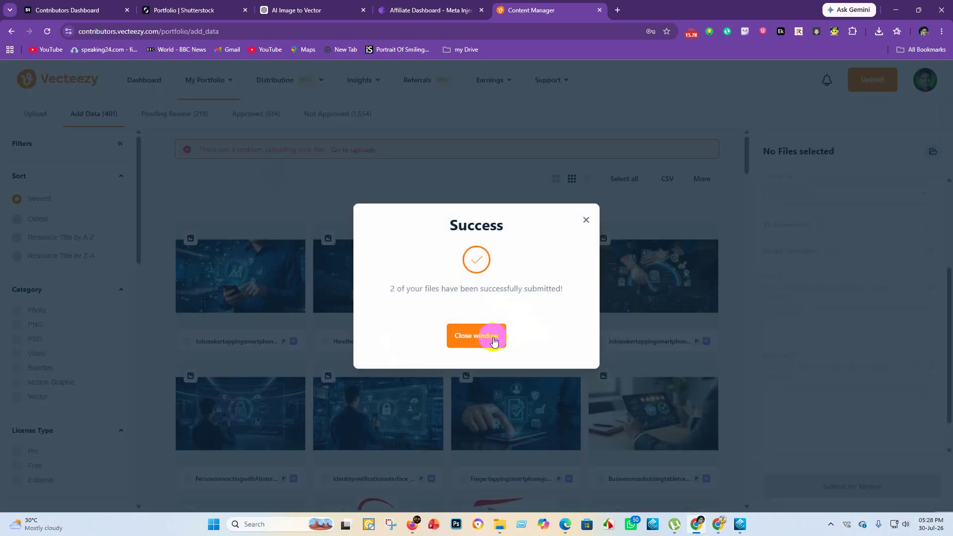
click(493, 337)
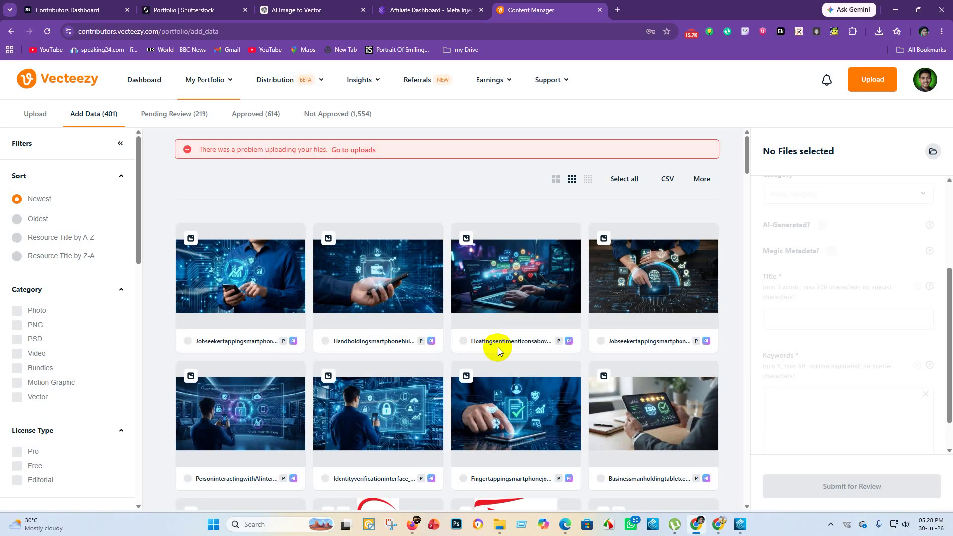
Step: Select the first seven technology photos together and review their license, category, AI-generated and keyword settings
scroll(508, 400, down, 3)
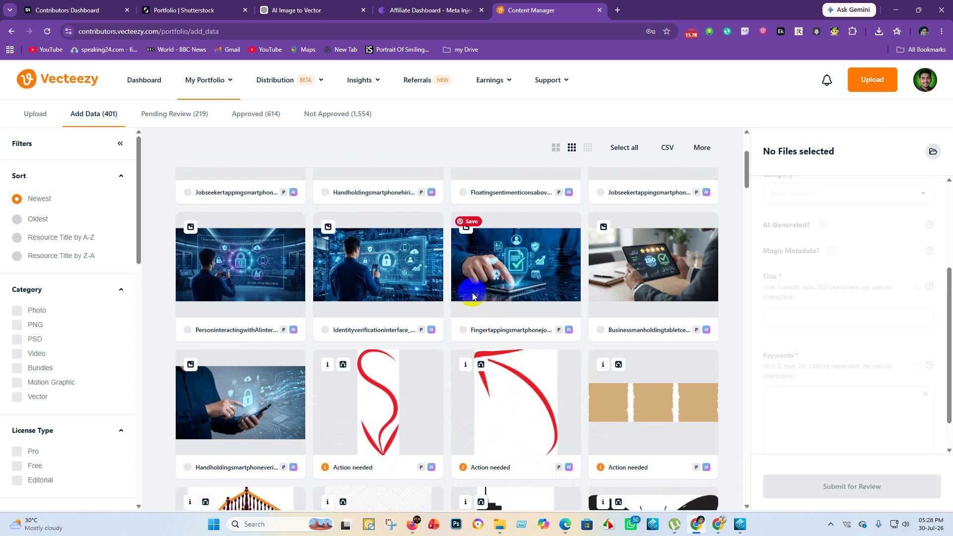
shift+click(474, 290)
scroll(368, 313, up, 3)
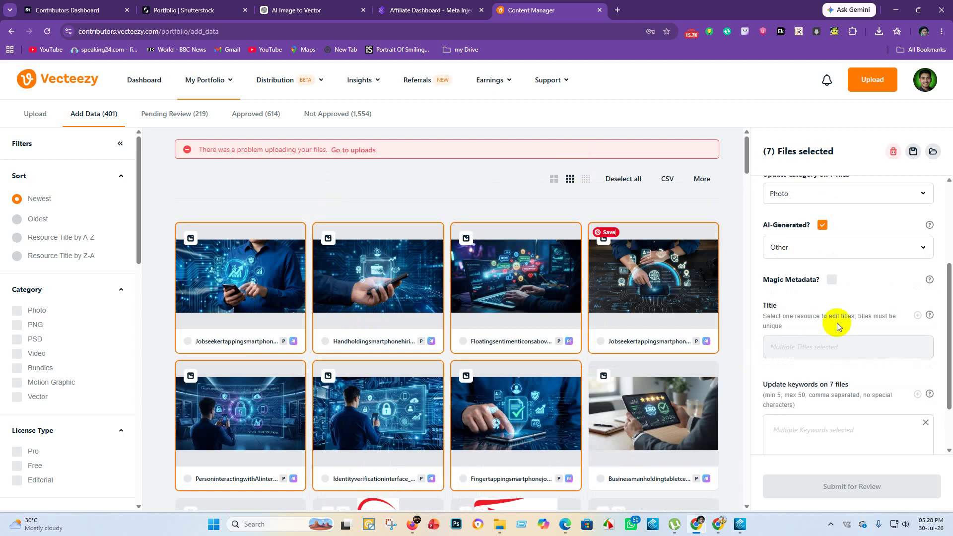
scroll(811, 269, up, 3)
scroll(821, 365, down, 2)
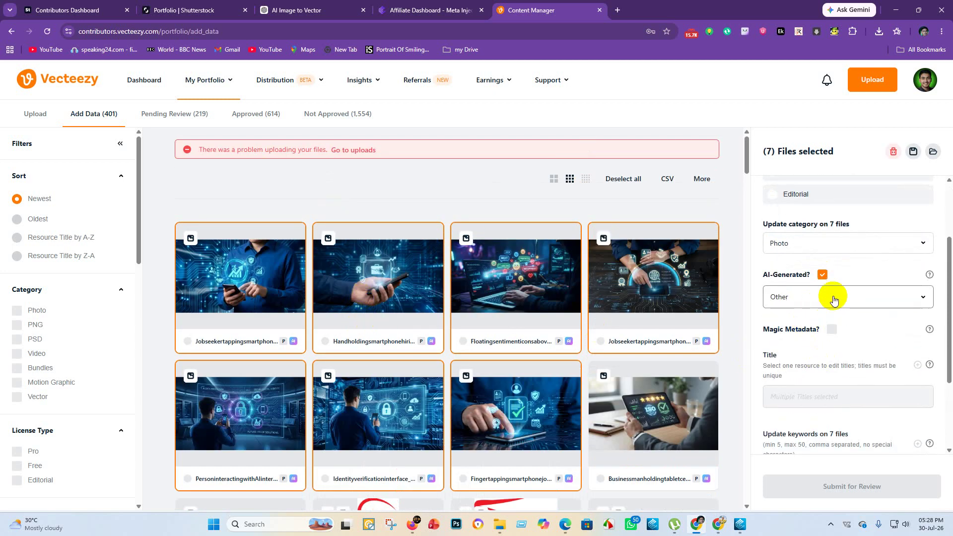
scroll(826, 406, down, 2)
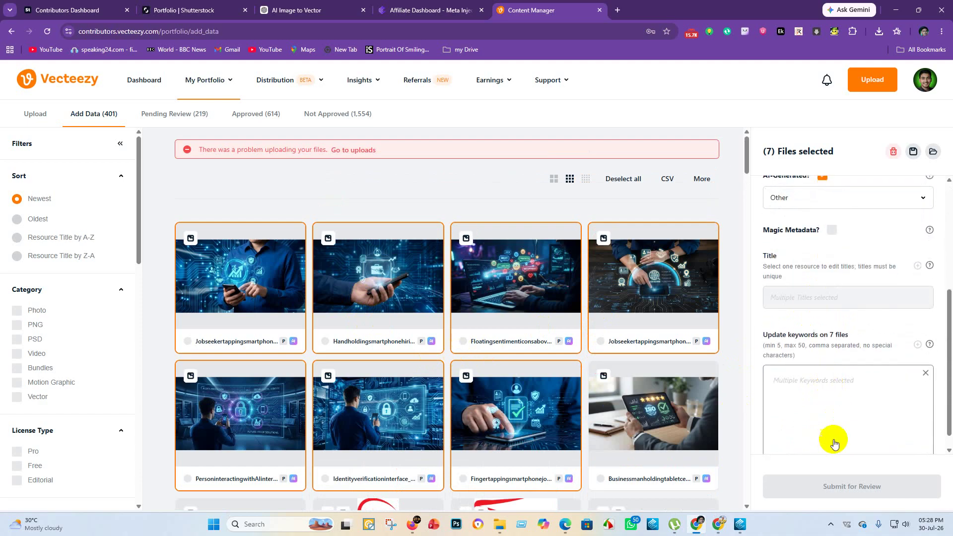
Step: Check the title and keyword fields of the floating sentiment icons photo and the fourth photo individually
click(507, 317)
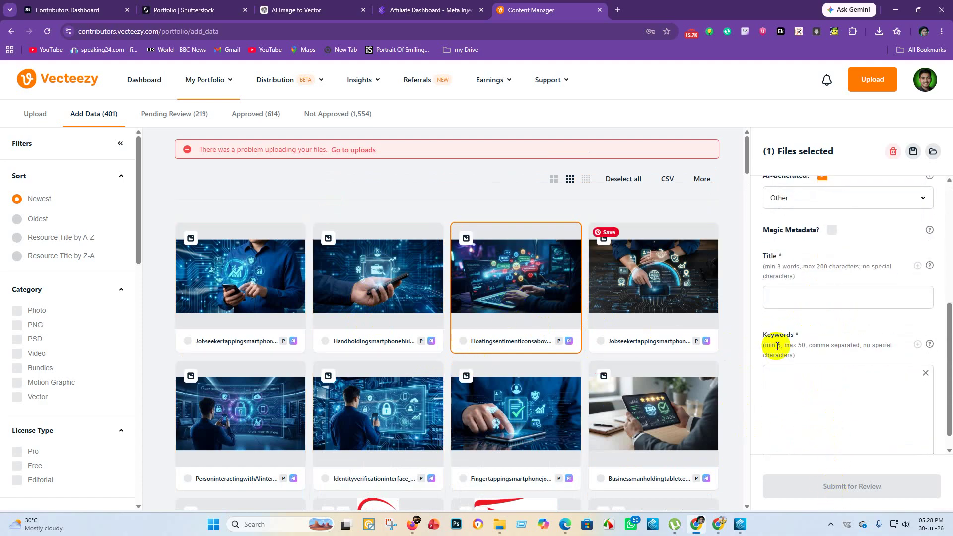
scroll(790, 327, up, 2)
click(612, 305)
scroll(850, 334, down, 2)
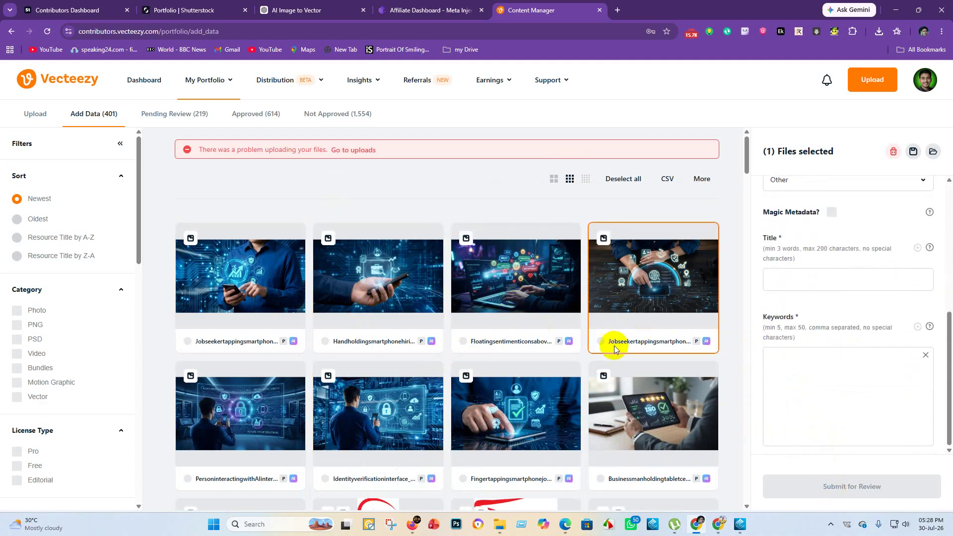
scroll(852, 329, up, 5)
scroll(841, 319, down, 5)
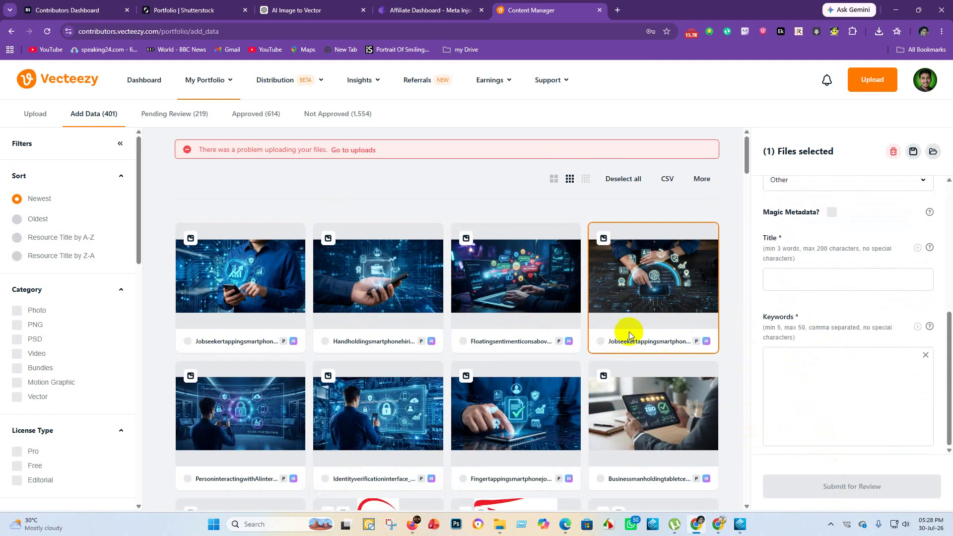
click(819, 276)
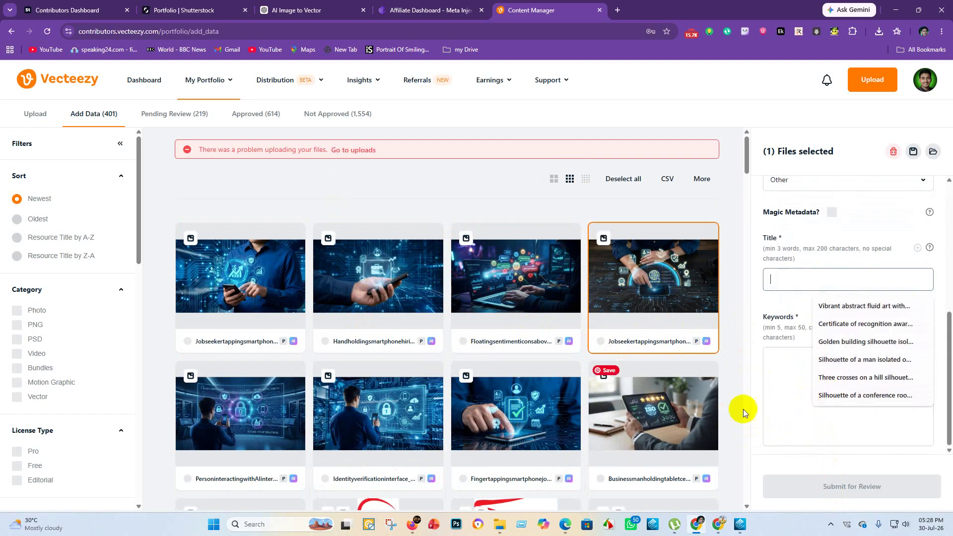
Step: Reselect the first seven technology photos together and enable Magic Metadata for them
scroll(511, 339, down, 2)
shift+click(511, 338)
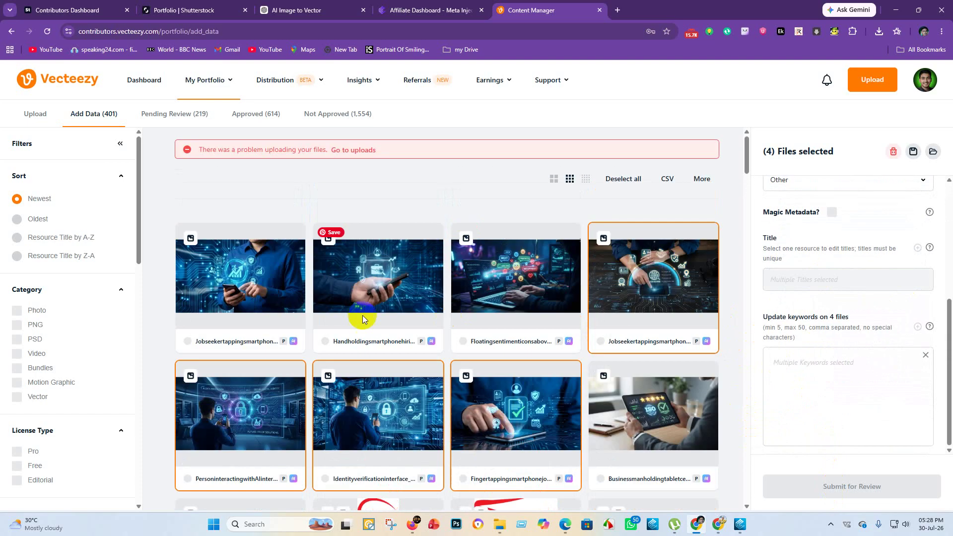
shift+click(260, 290)
scroll(829, 296, up, 3)
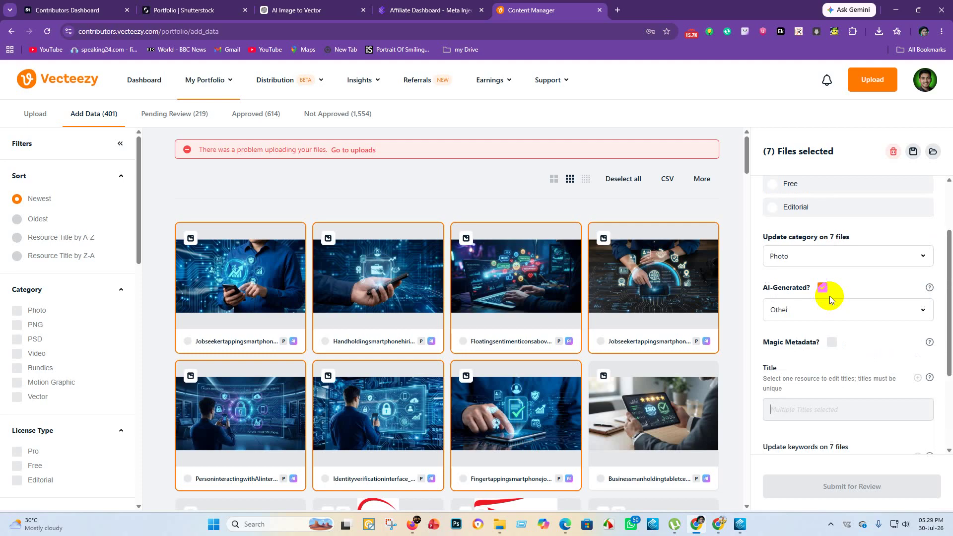
click(832, 362)
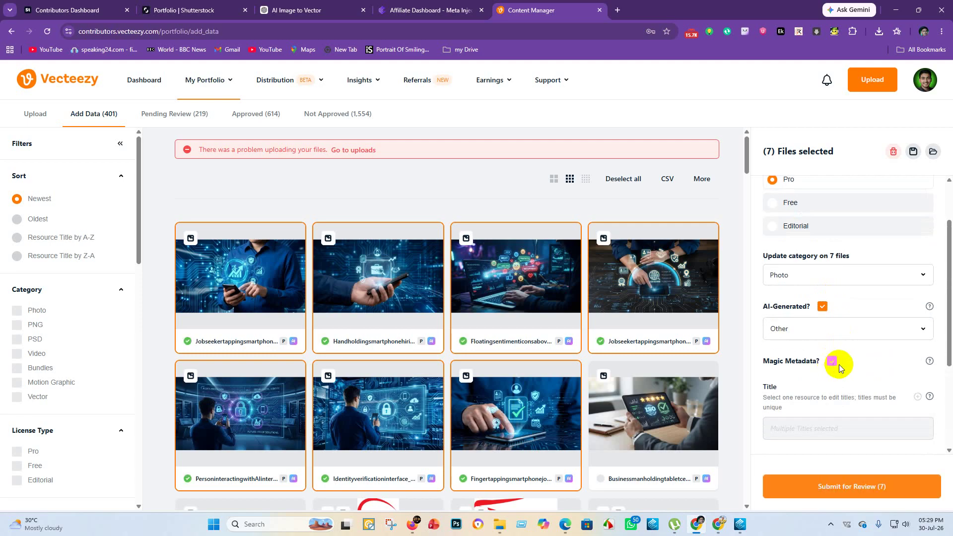
Step: Submit the seven technology photos for review together
click(840, 489)
click(447, 388)
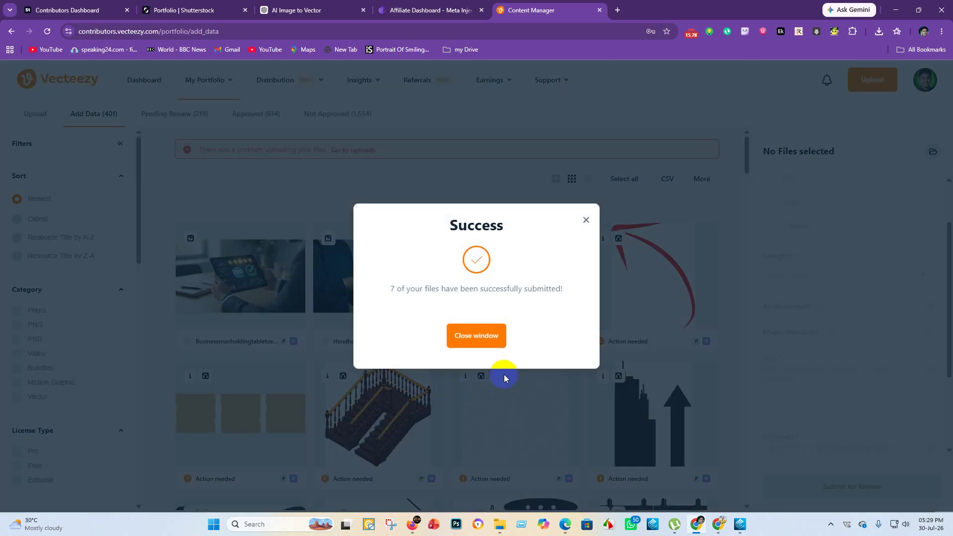
click(491, 339)
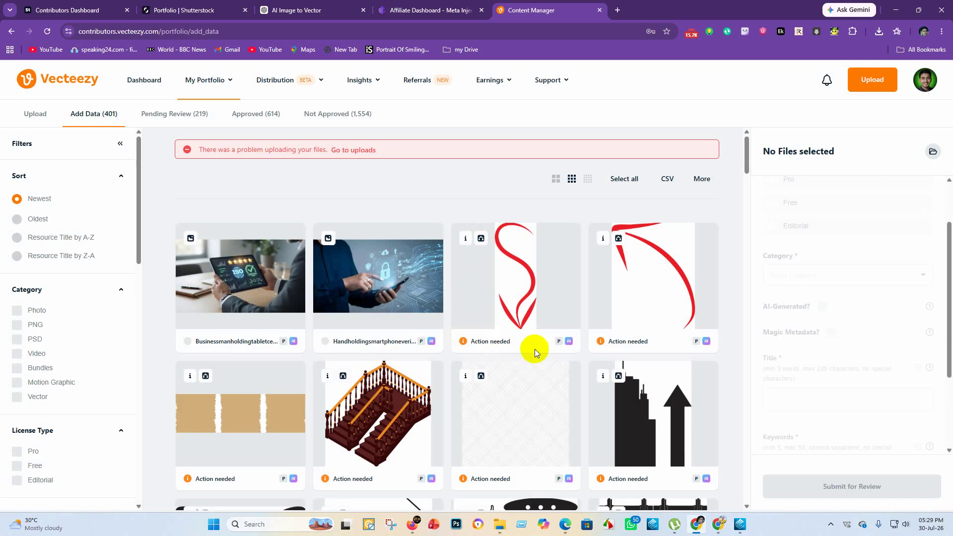
Step: Enable Magic Metadata for the businessman tablet and handheld smartphone photos, and check their AI software entry
shift+click(355, 297)
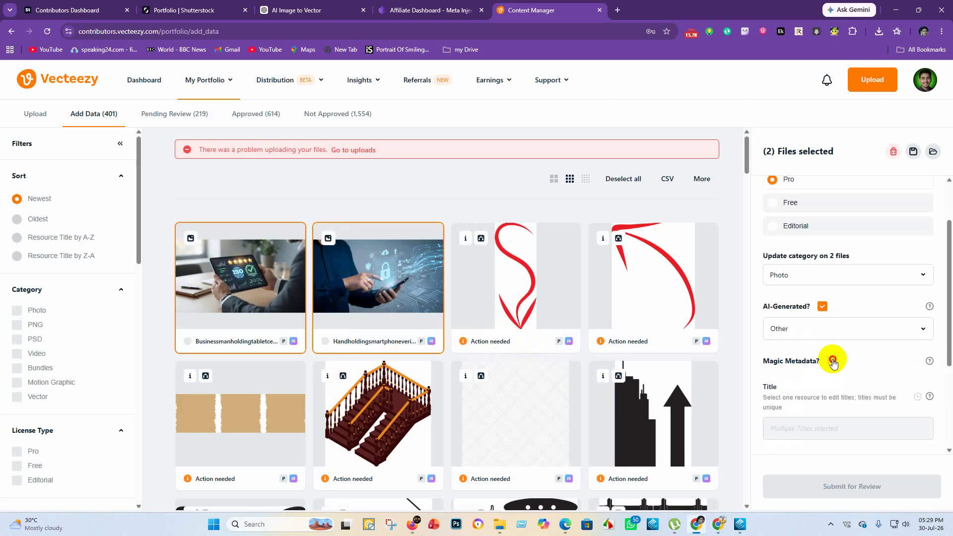
click(832, 361)
click(823, 332)
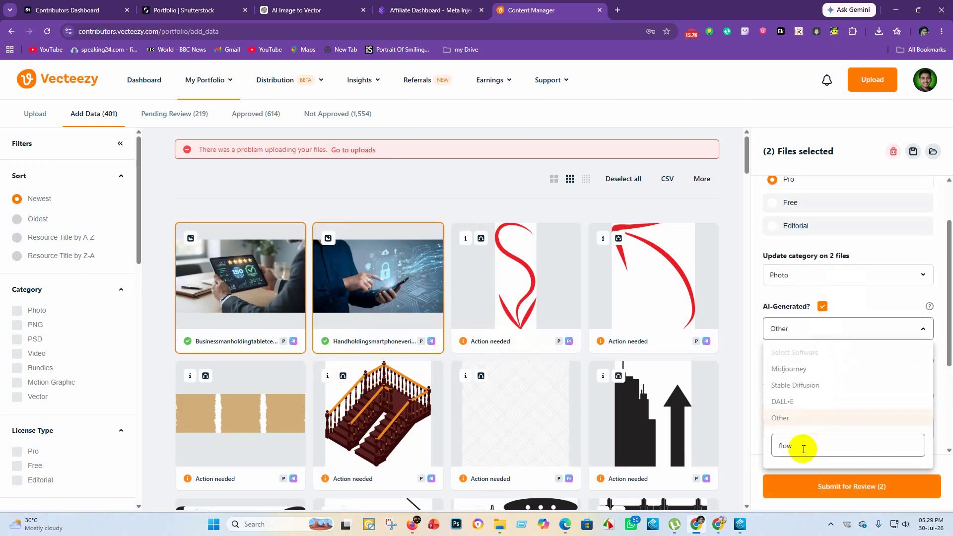
click(746, 450)
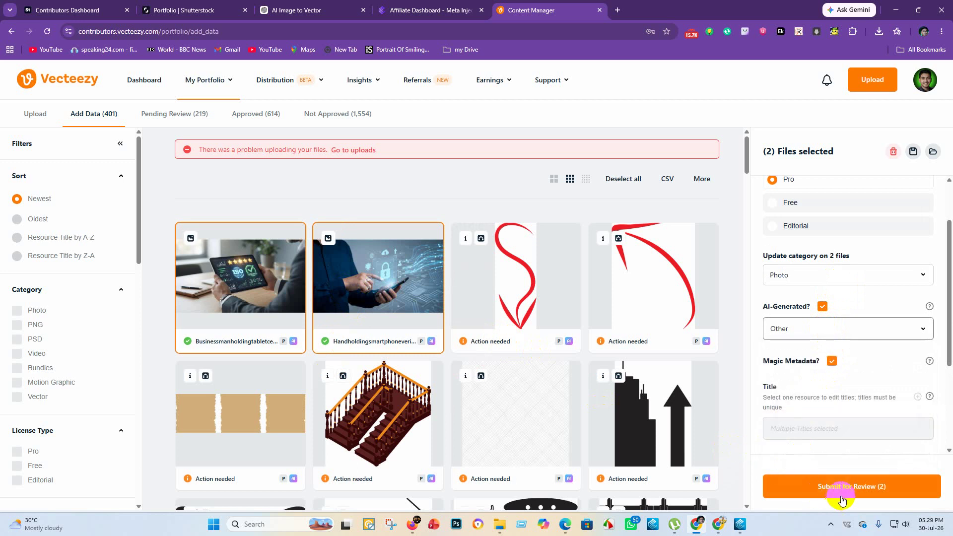
Step: Submit the tablet and smartphone photos for review and open the list of approved files
click(841, 489)
click(454, 390)
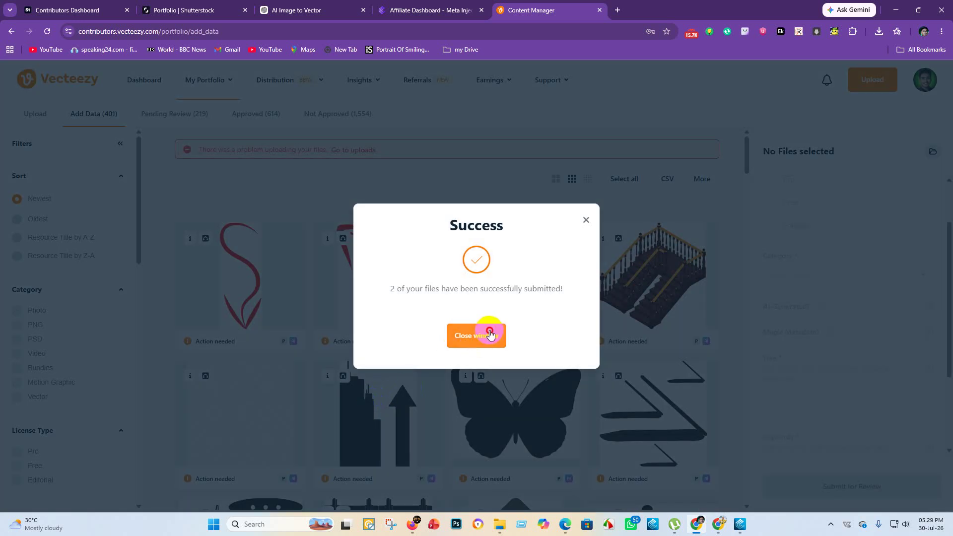
click(488, 330)
click(269, 123)
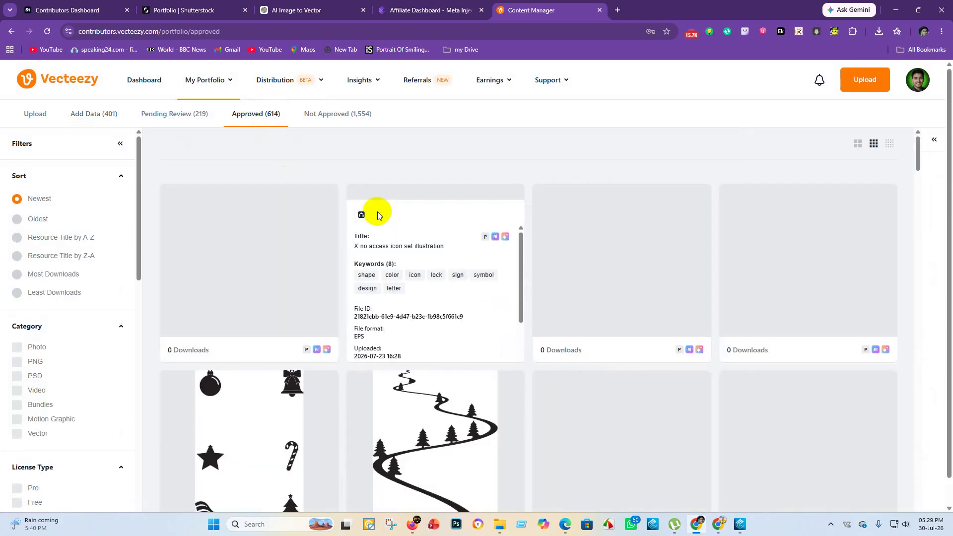
Step: Switch to the Shutterstock portfolio, dismiss the completed metadata run's summary and minimise Meta Injector Pro
scroll(382, 268, down, 8)
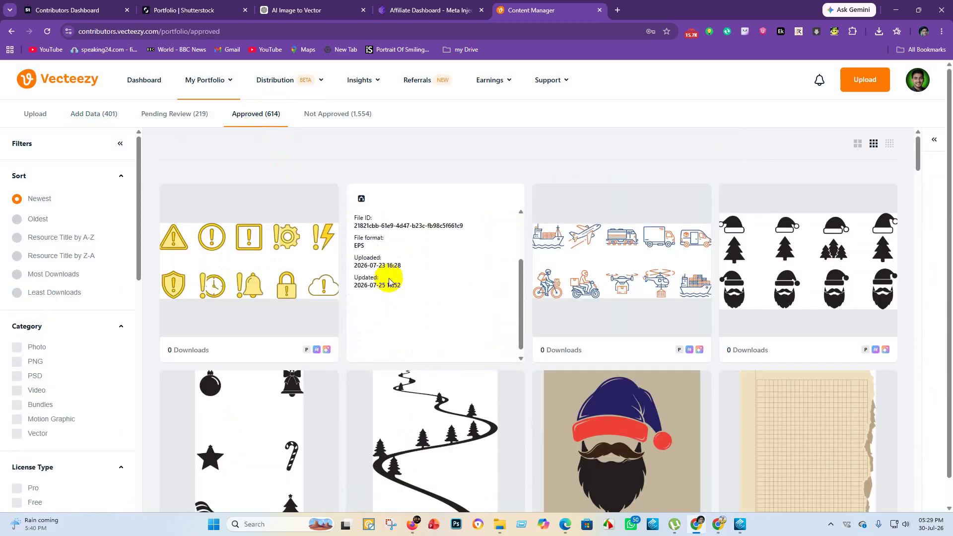
click(194, 13)
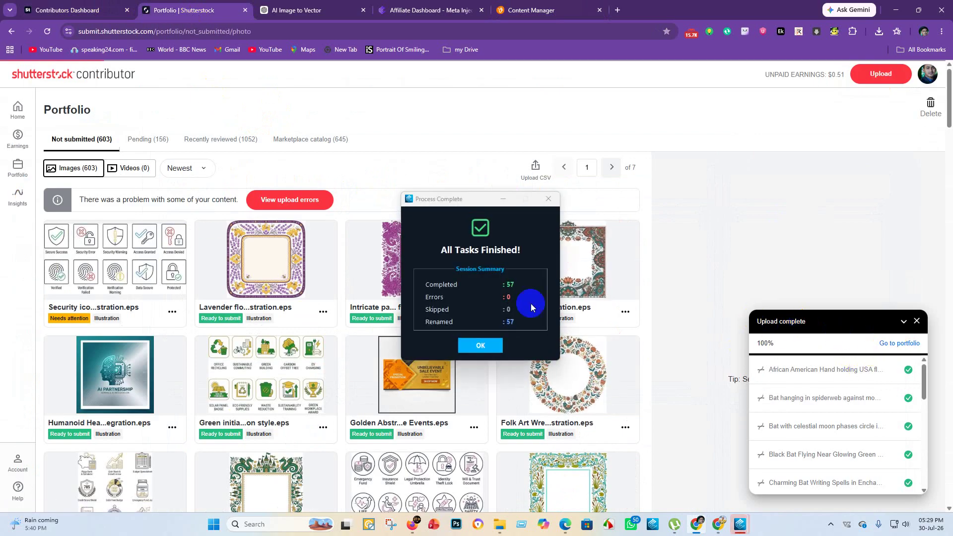
click(488, 347)
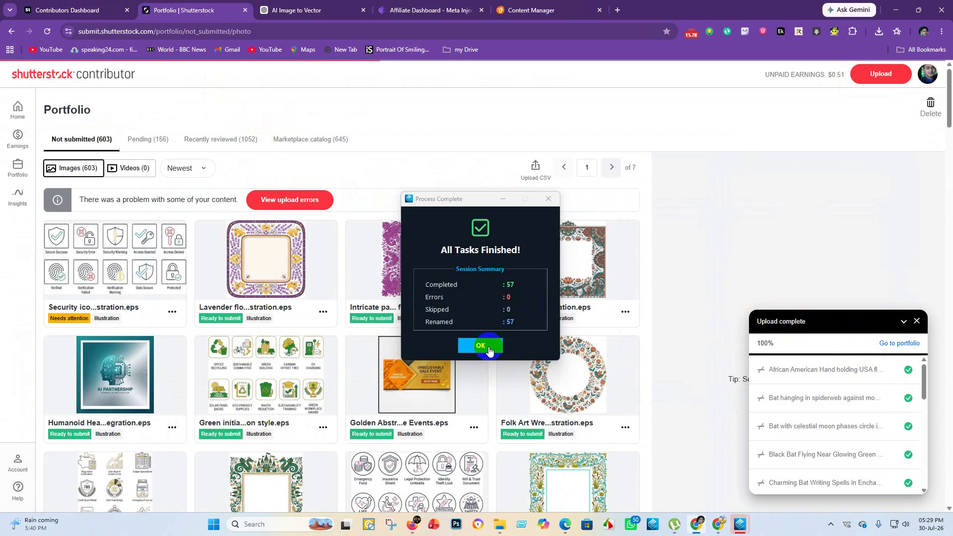
click(487, 347)
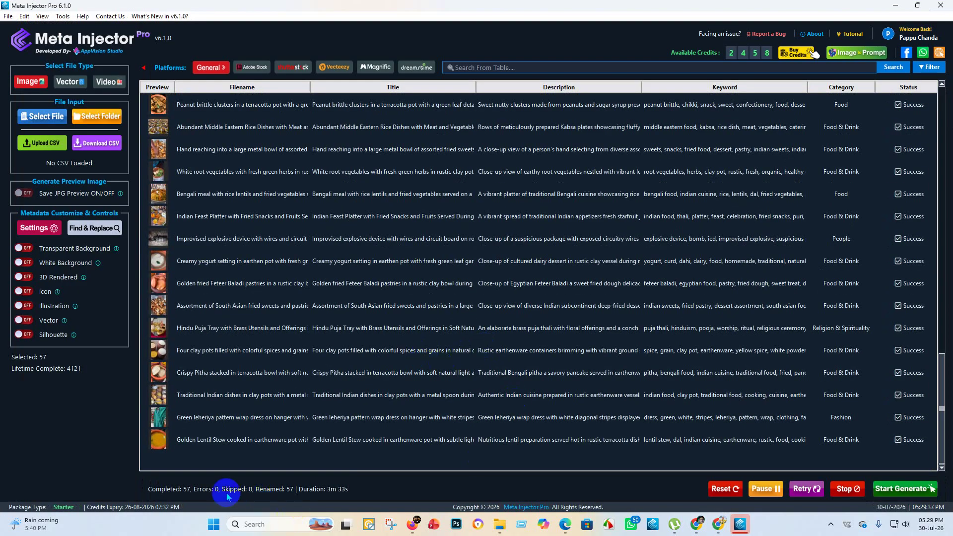
click(235, 524)
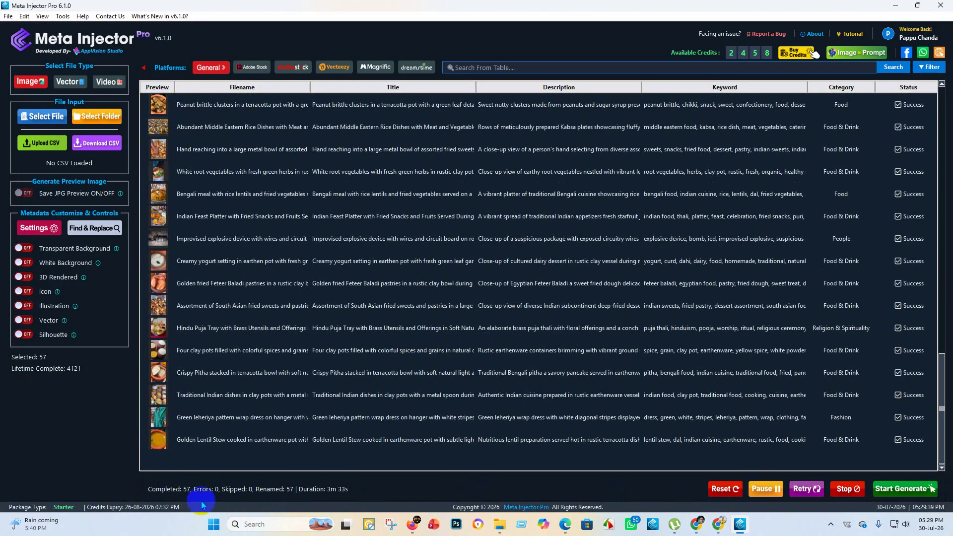
right_click(215, 286)
right_click(110, 417)
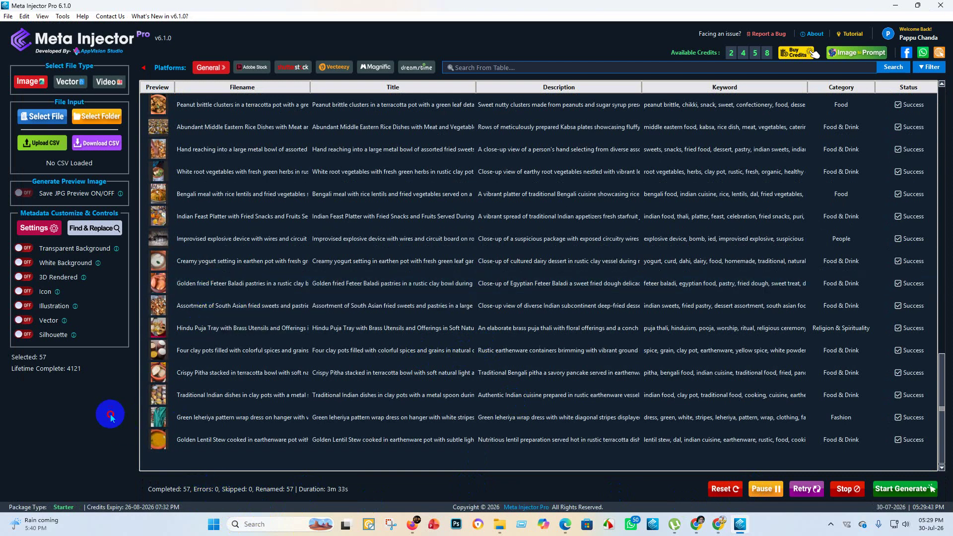
click(896, 6)
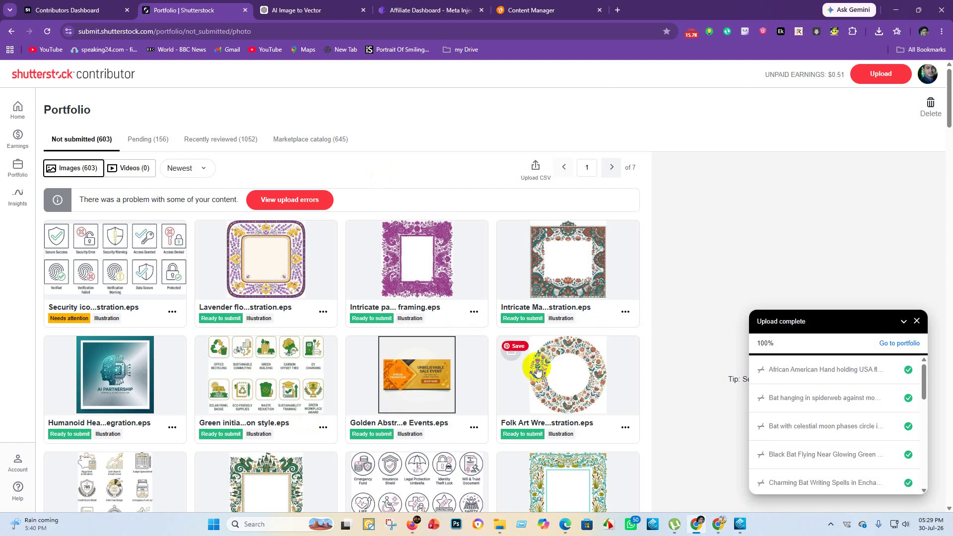
Step: Start a new Shutterstock asset upload and browse the Sutterstock vactor folder for the images
click(880, 73)
click(489, 301)
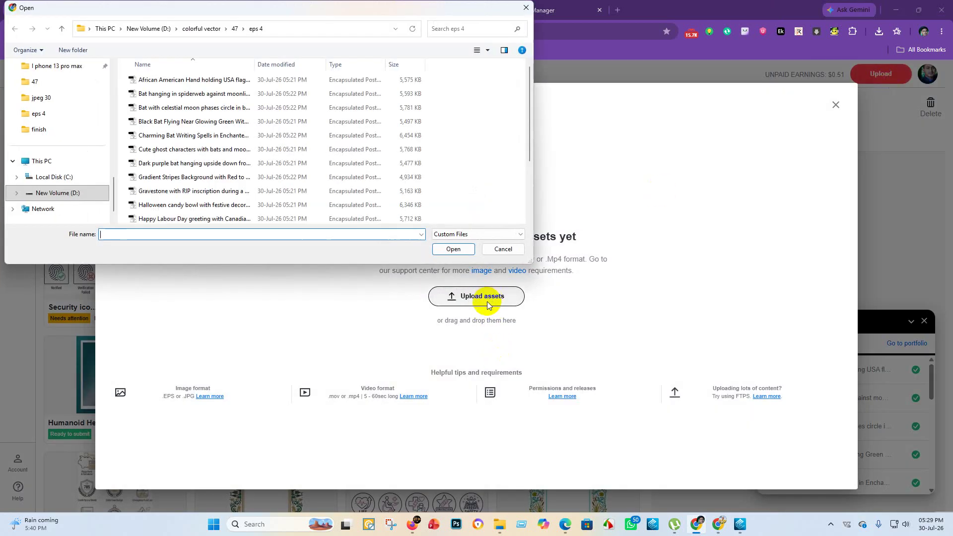
scroll(69, 119, up, 5)
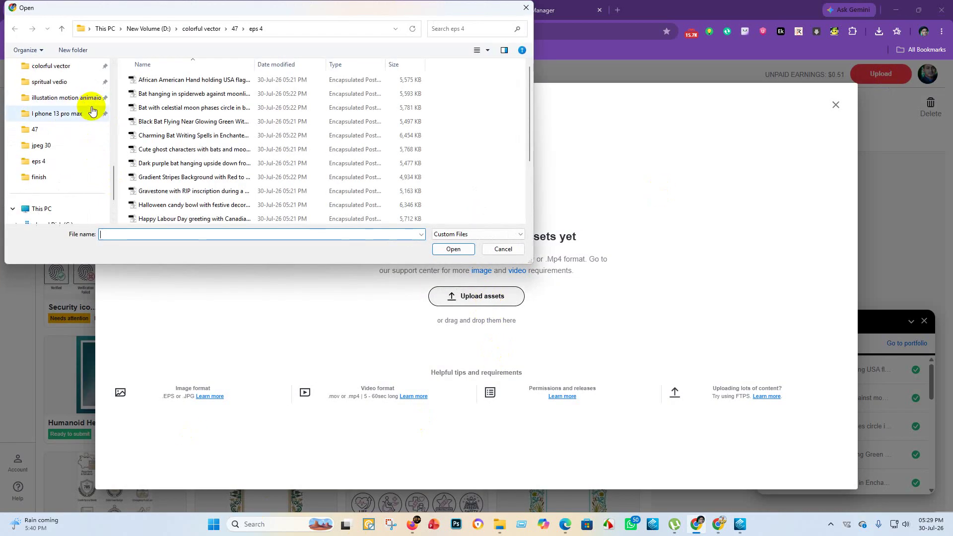
scroll(70, 117, up, 1)
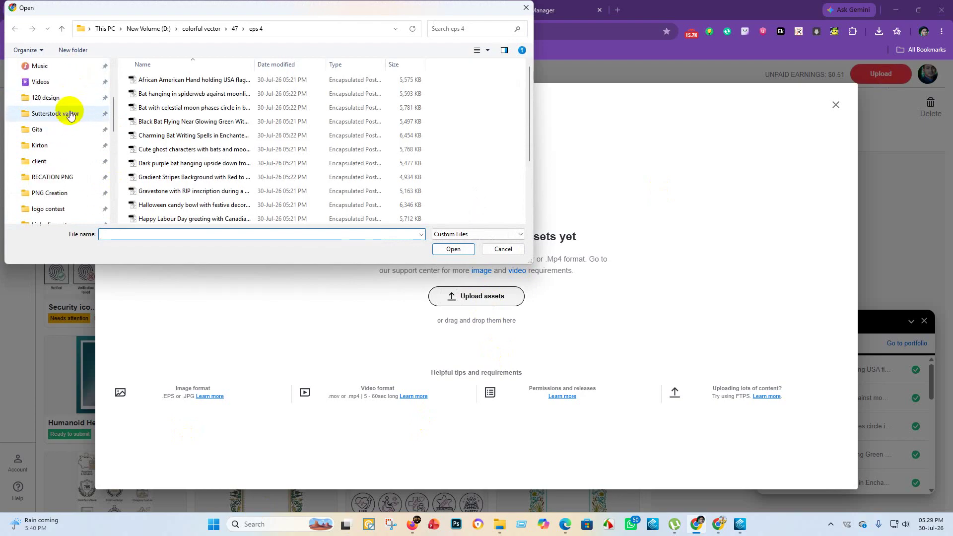
click(82, 121)
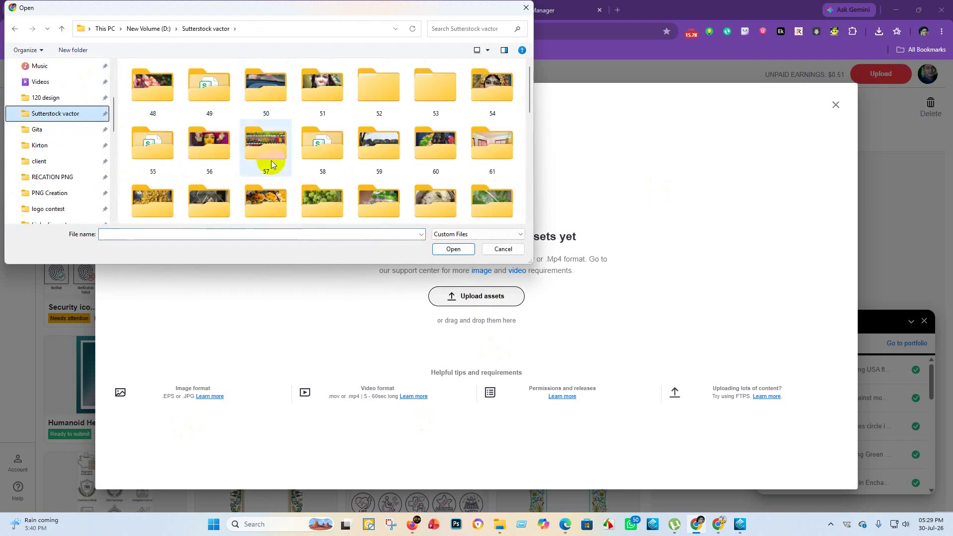
scroll(392, 139, down, 1)
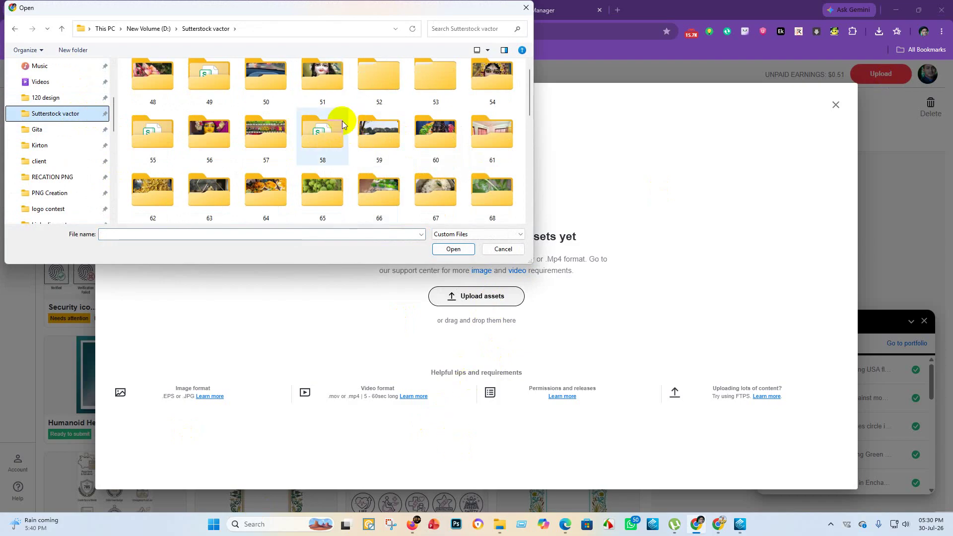
scroll(341, 120, down, 10)
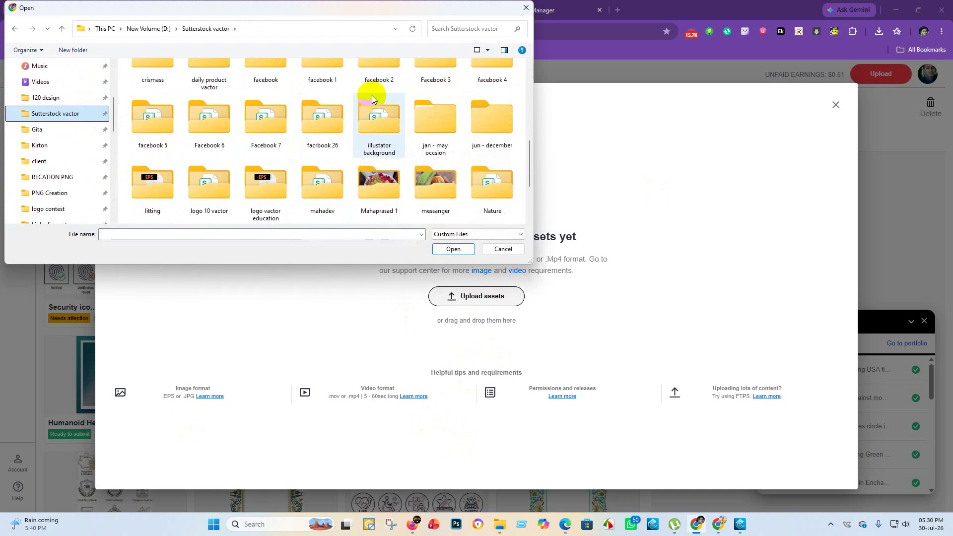
scroll(369, 95, down, 3)
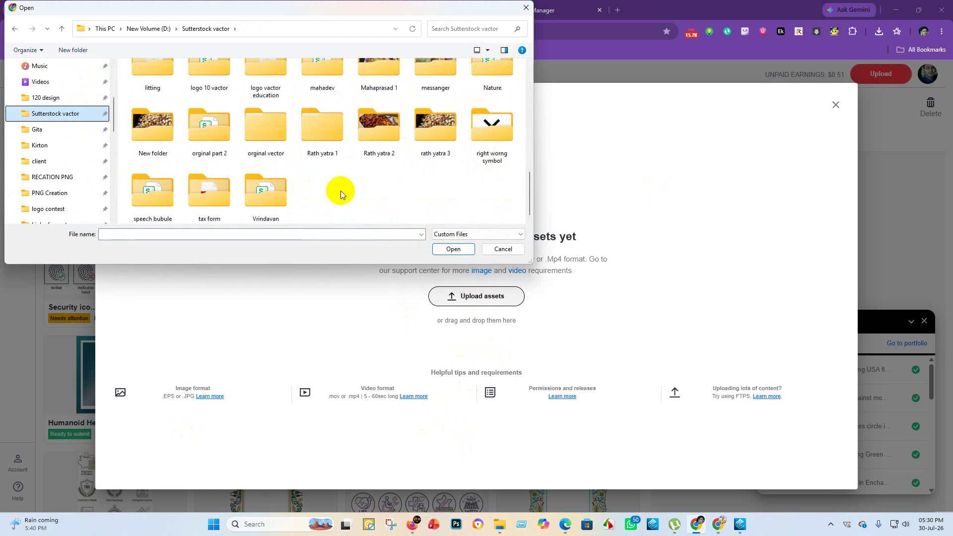
scroll(341, 190, up, 10)
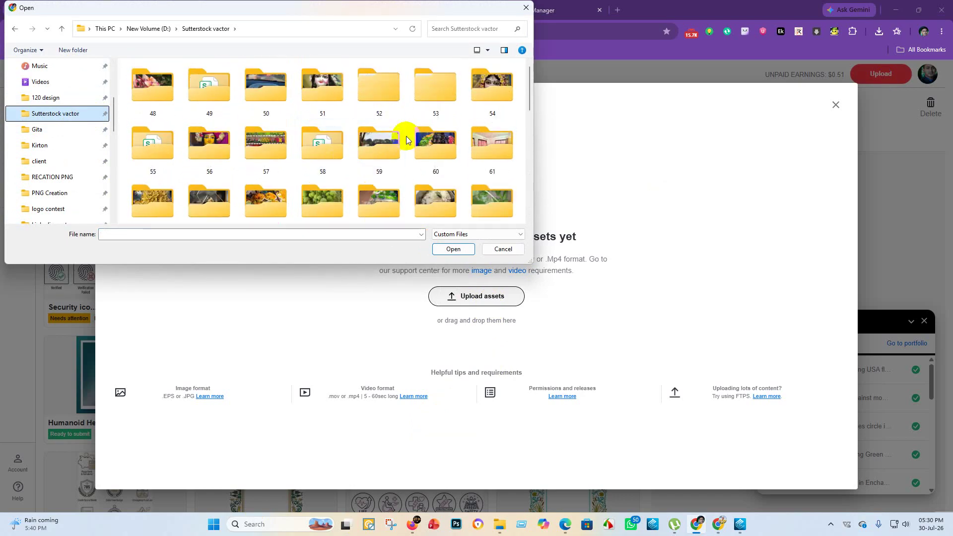
Step: Switch to WhatsApp and open the Shutterstock dashboard screenshot shared in the pinned graphic design group chat
click(628, 526)
click(700, 147)
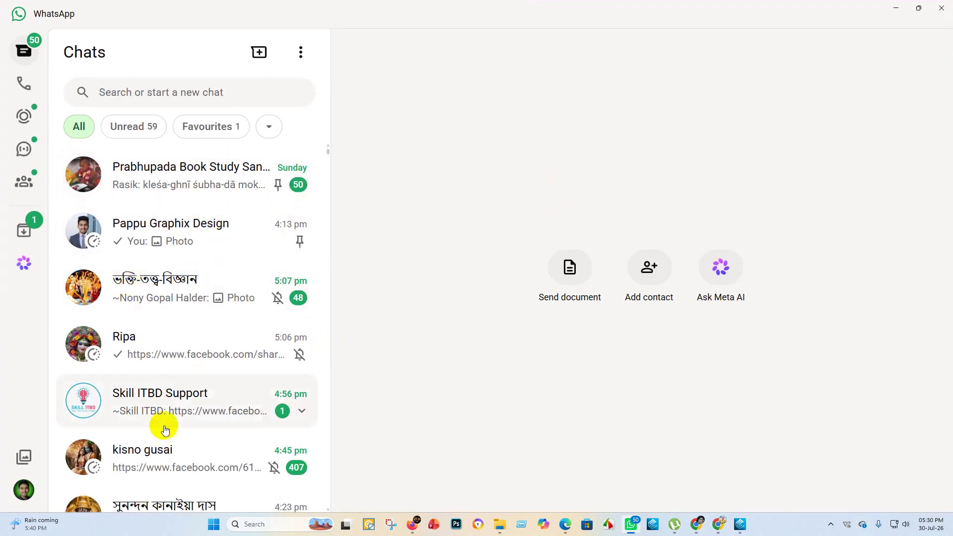
scroll(180, 298, down, 3)
scroll(162, 265, up, 3)
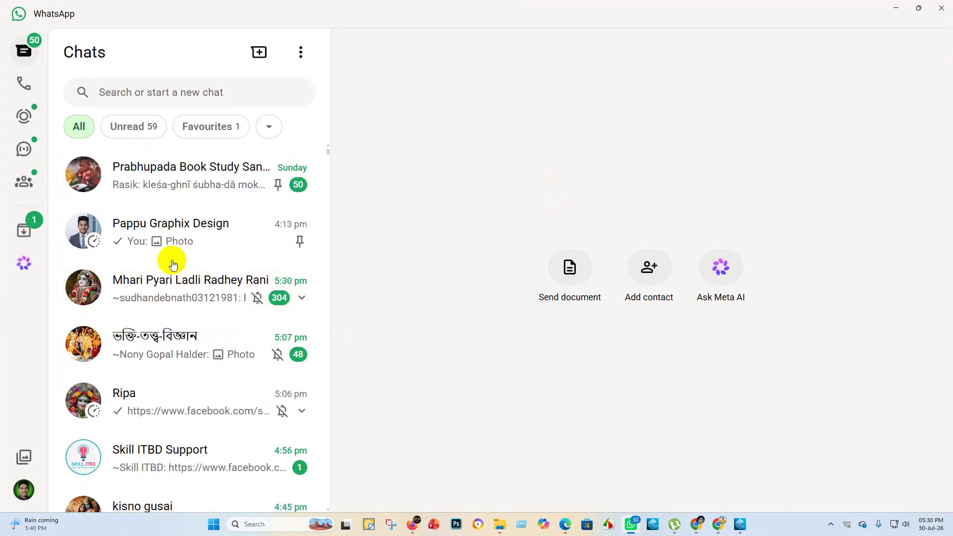
click(251, 244)
click(826, 320)
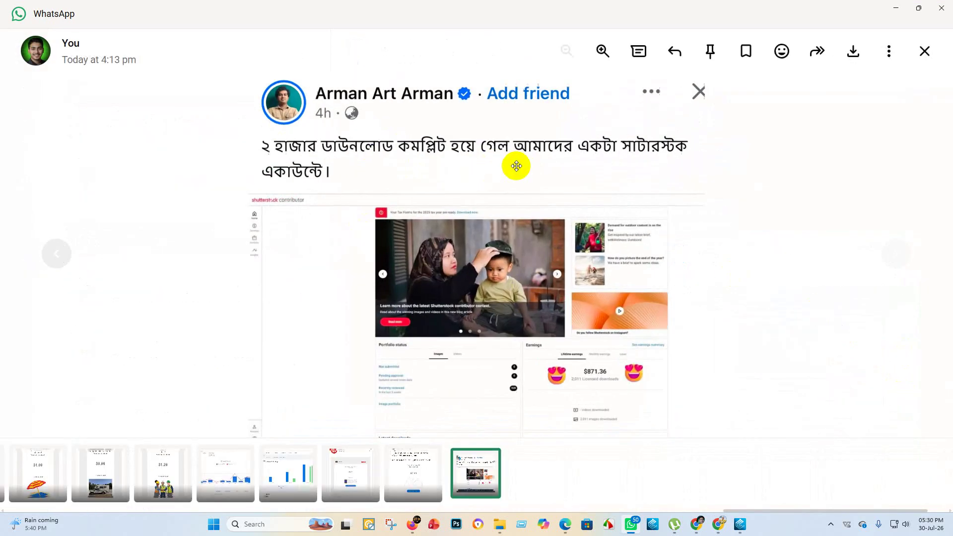
Step: Examine the portfolio status, lifetime earnings and licensed downloads in the shared Shutterstock screenshot, closing it and WhatsApp when done
scroll(650, 407, up, 1)
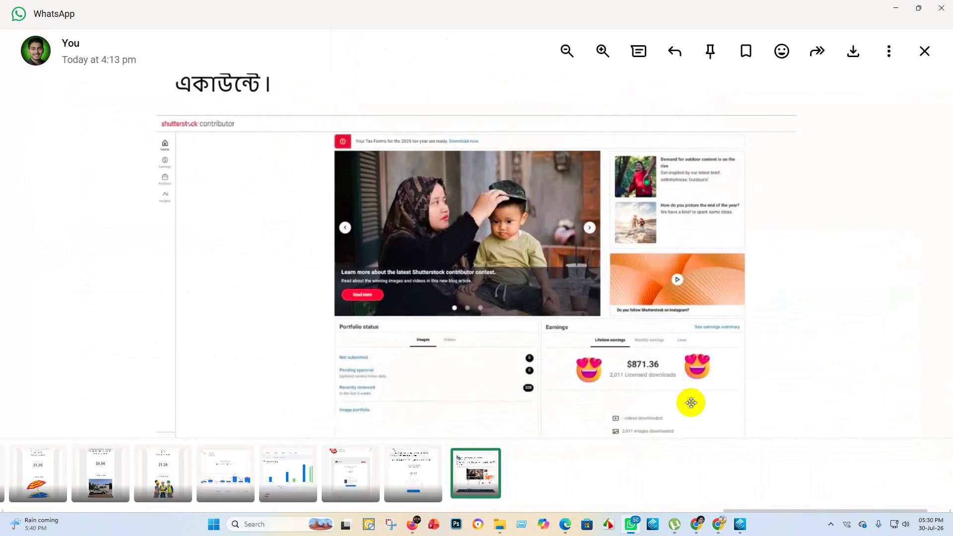
scroll(688, 400, up, 1)
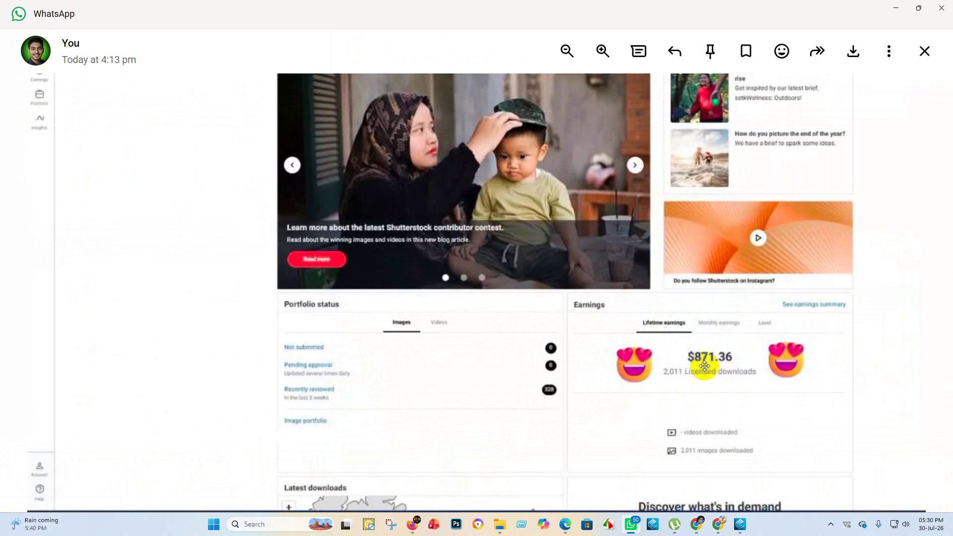
scroll(704, 366, down, 2)
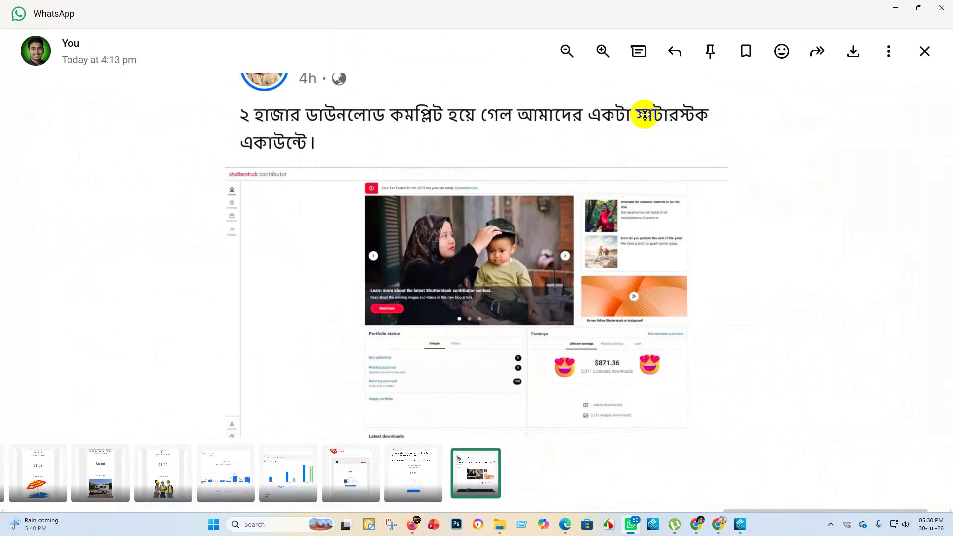
scroll(551, 377, up, 3)
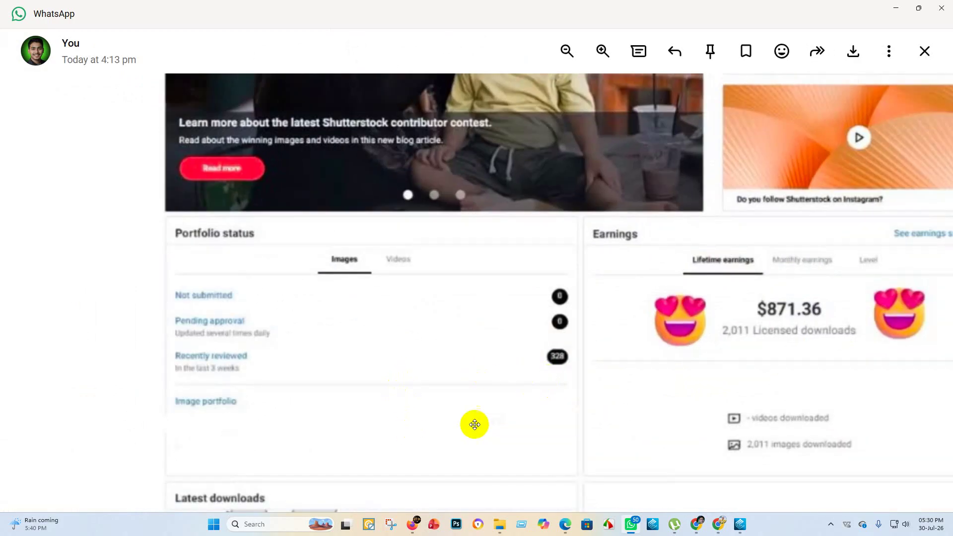
scroll(546, 348, up, 2)
scroll(465, 370, down, 2)
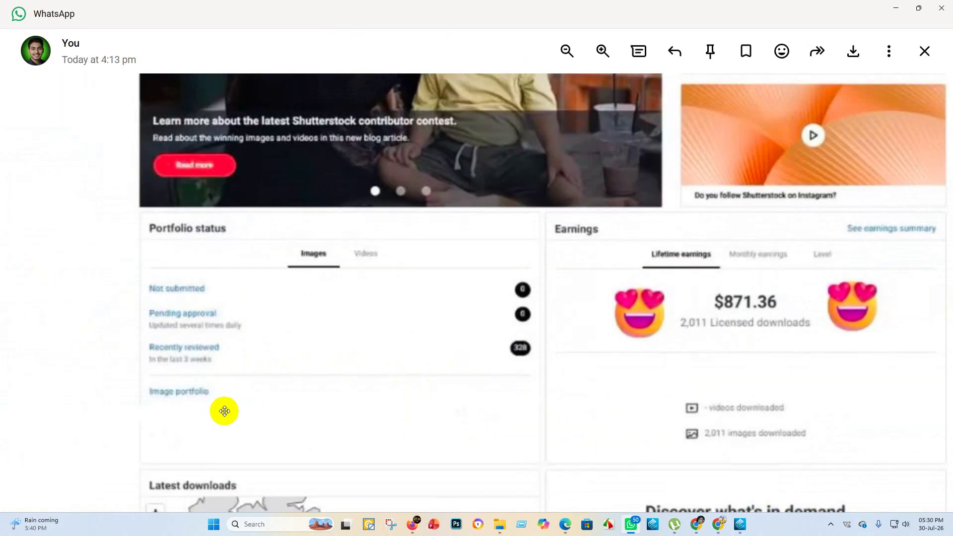
scroll(224, 412, down, 2)
scroll(497, 407, down, 2)
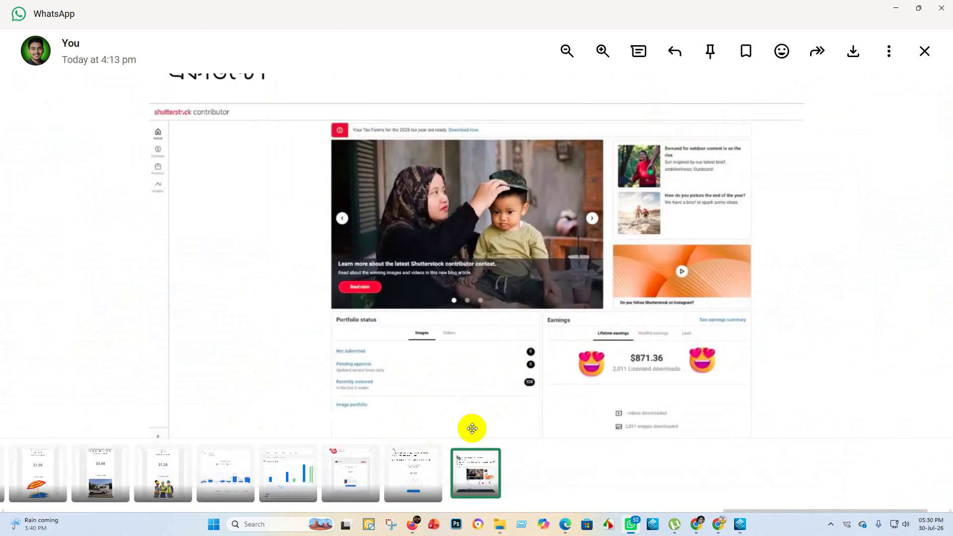
scroll(704, 422, up, 1)
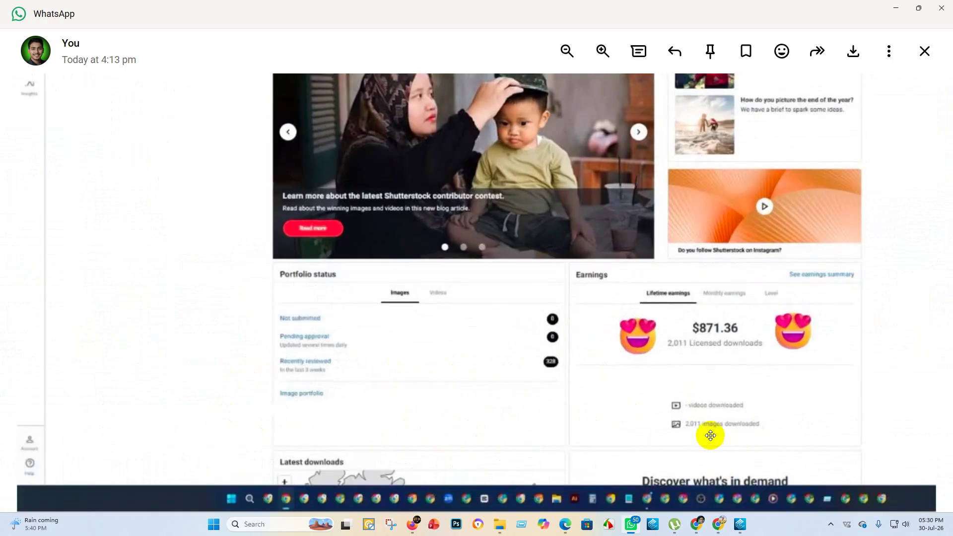
scroll(709, 431, up, 2)
scroll(367, 334, down, 3)
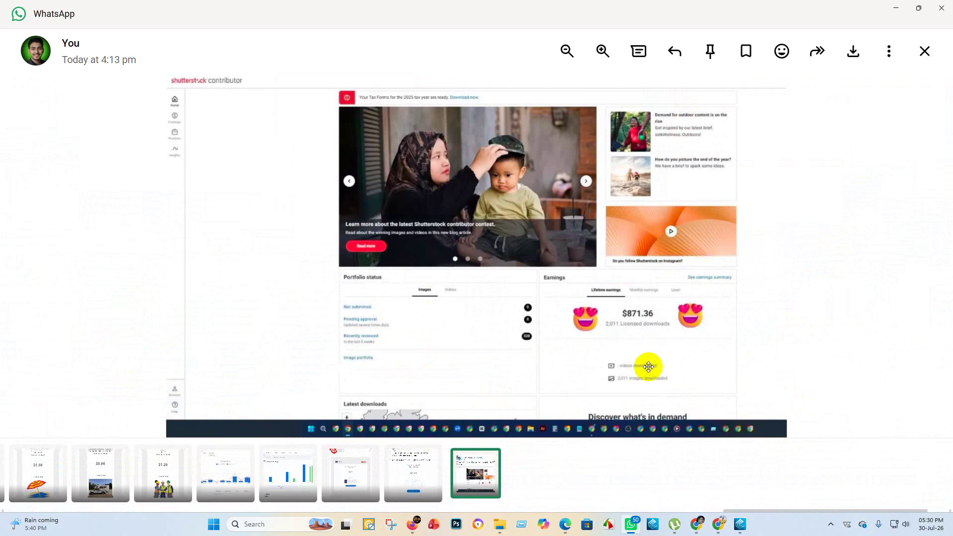
scroll(670, 298, up, 1)
scroll(185, 245, down, 4)
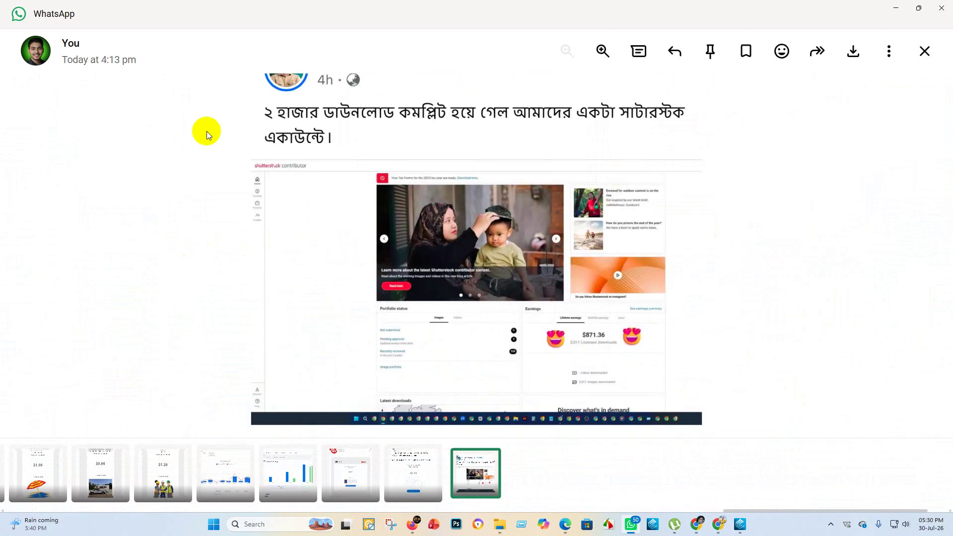
click(924, 52)
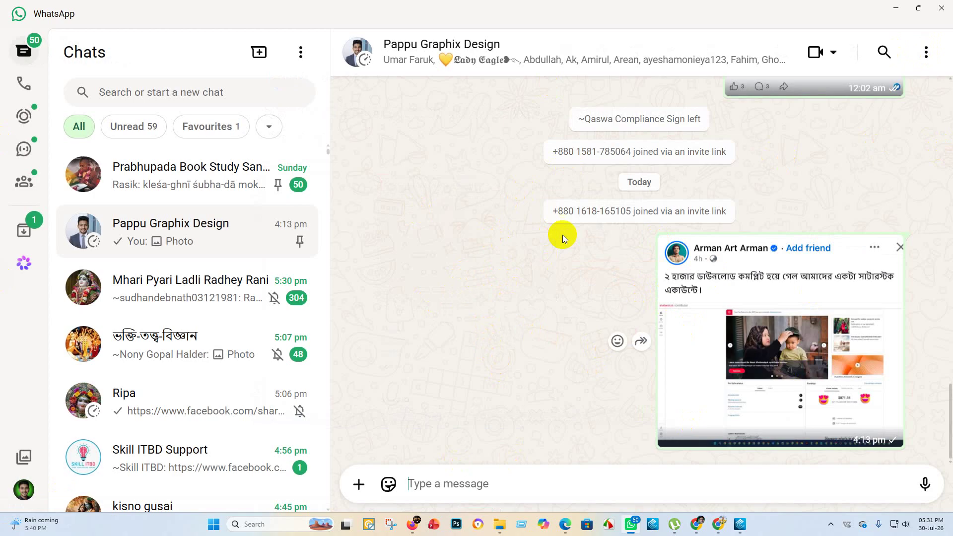
click(898, 9)
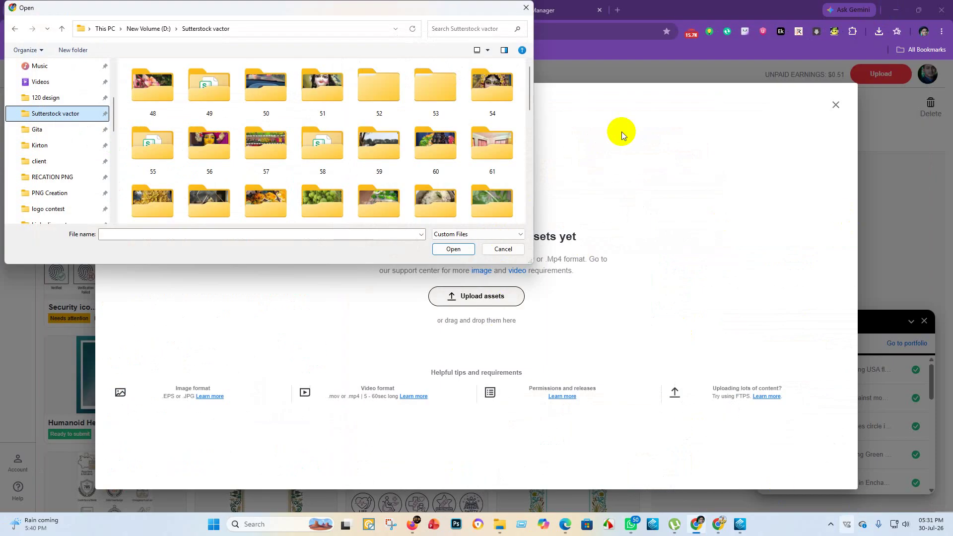
Step: Upload all 57 images from the upscayl_jpg_upscayl-standard-4x_4x folder inside Mahaprasad 1 to Shutterstock
scroll(348, 128, down, 10)
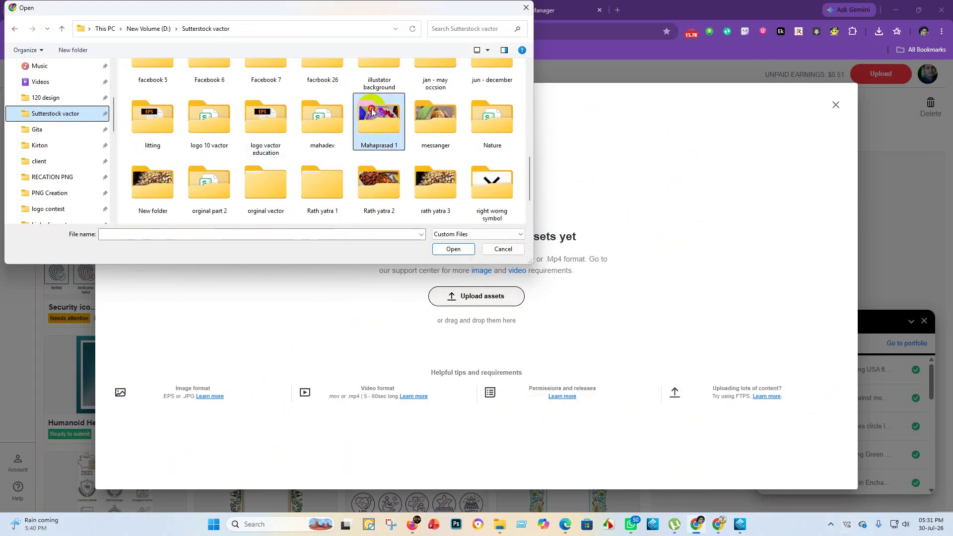
double_click(372, 111)
double_click(143, 80)
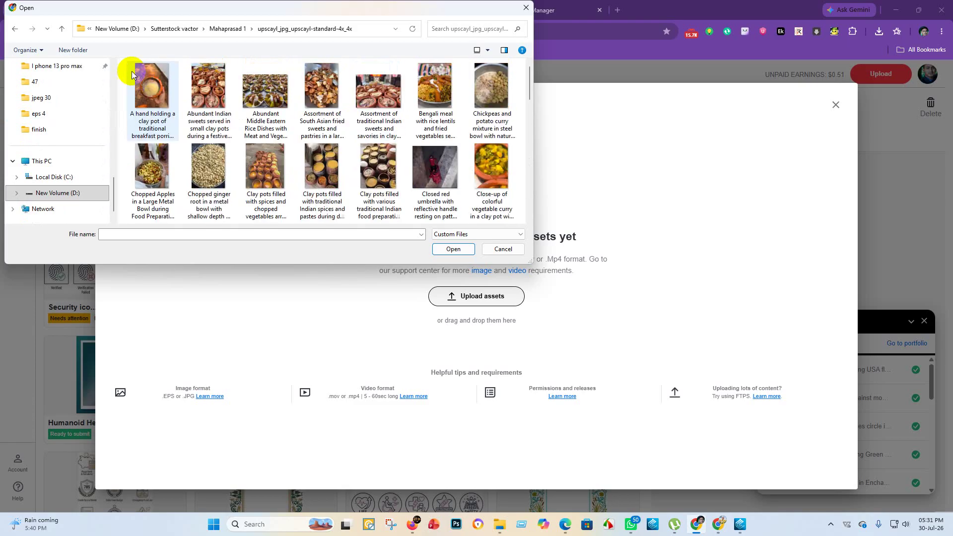
drag(132, 70, 541, 318)
click(453, 249)
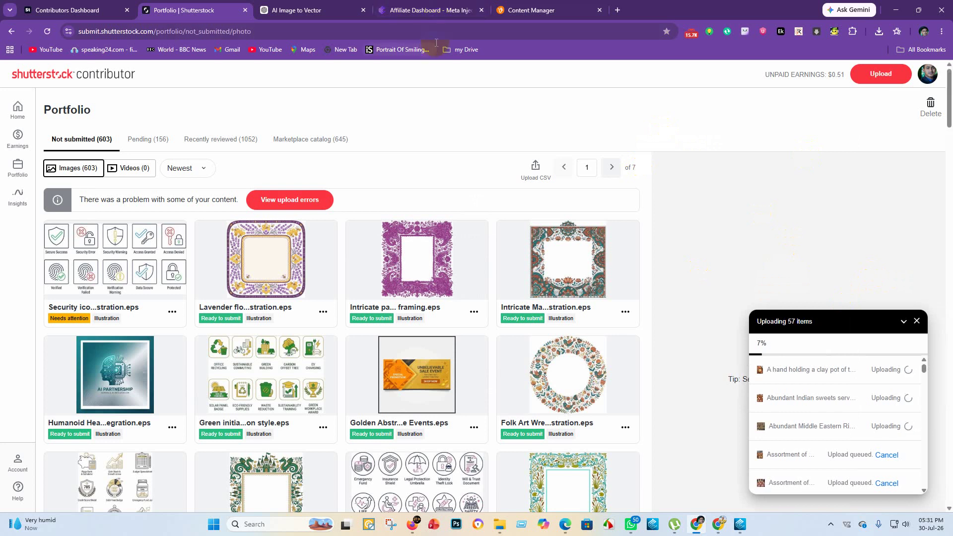
Step: Upload all images from the upscayl_jpg_upscayl-standard-4x_4x folder to Vecteezy
click(543, 10)
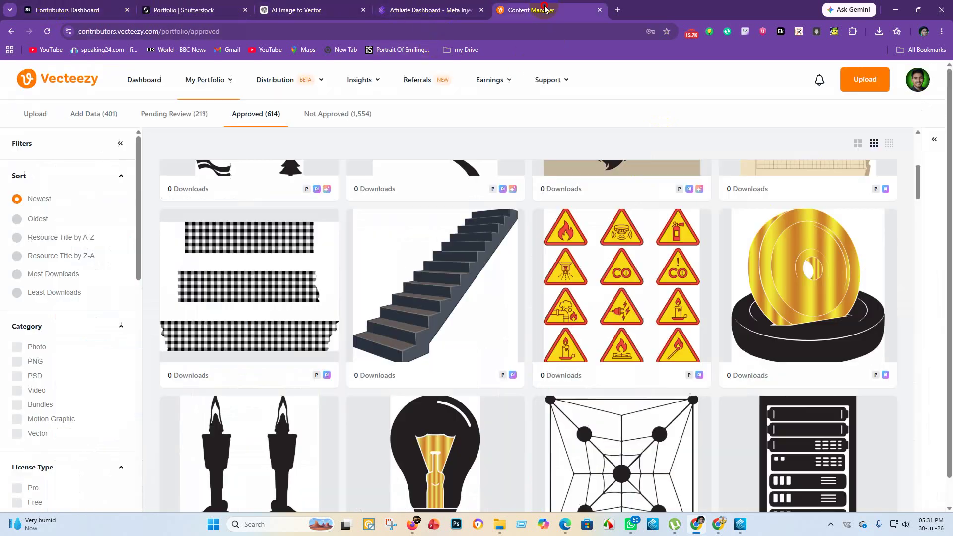
click(866, 82)
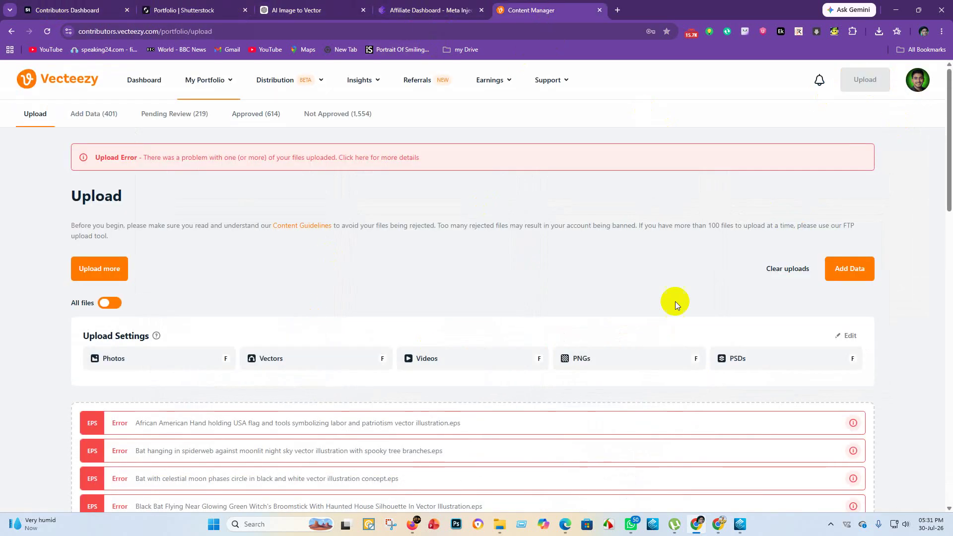
click(106, 274)
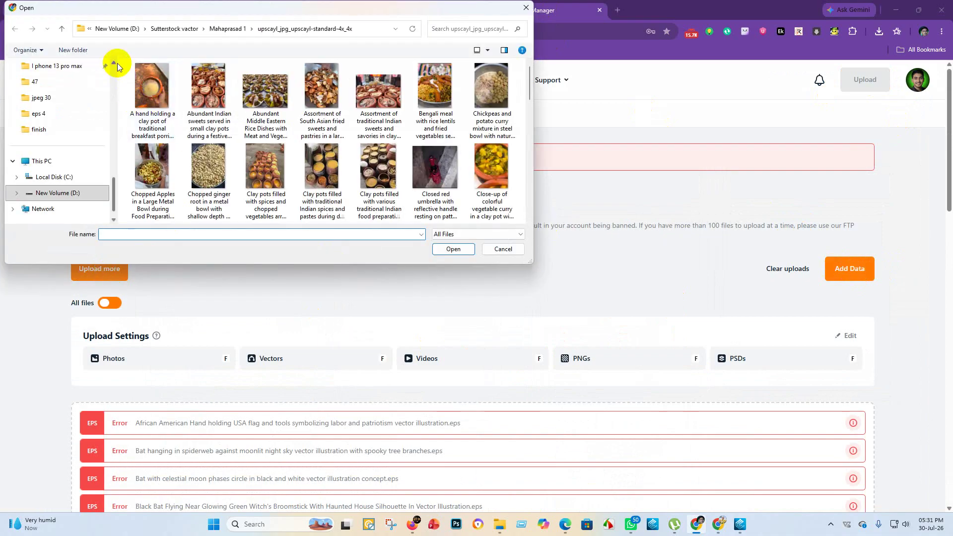
drag(127, 66, 570, 314)
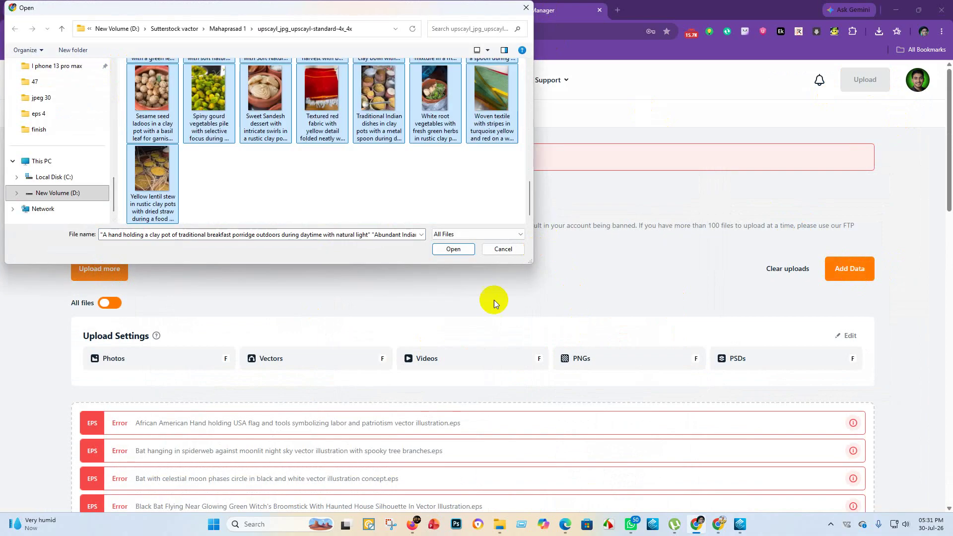
click(453, 249)
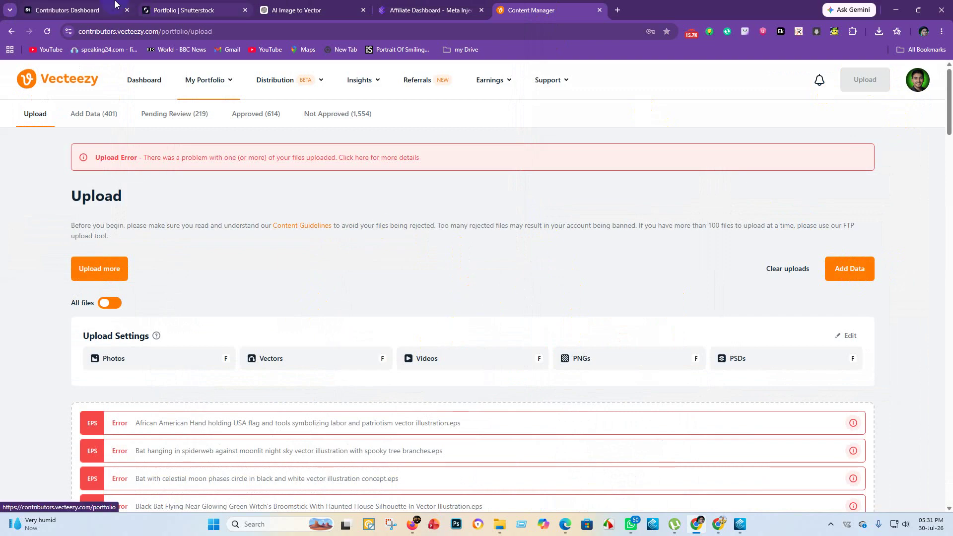
Step: Switch to the Adobe Stock portfolio and review its assets and their download figures
click(47, 10)
scroll(379, 340, down, 20)
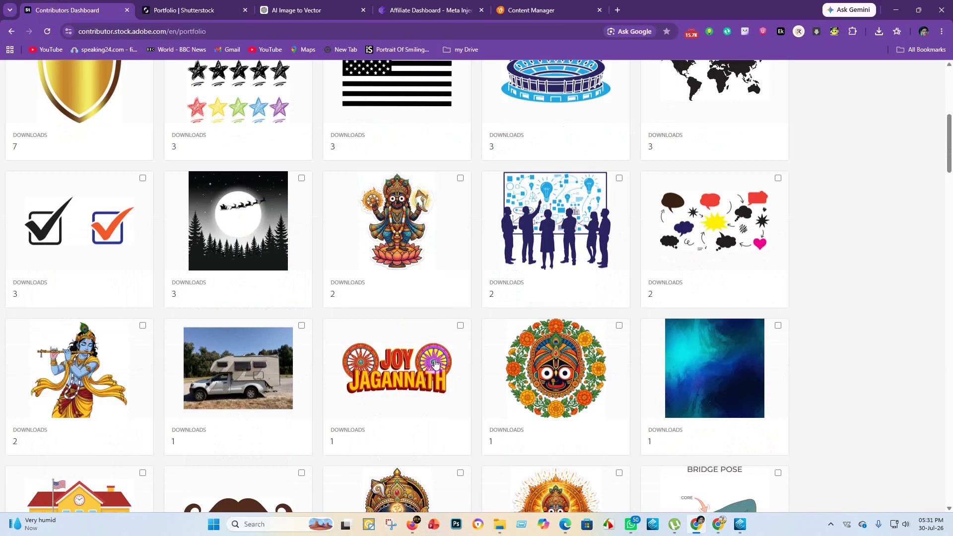
scroll(416, 346, down, 12)
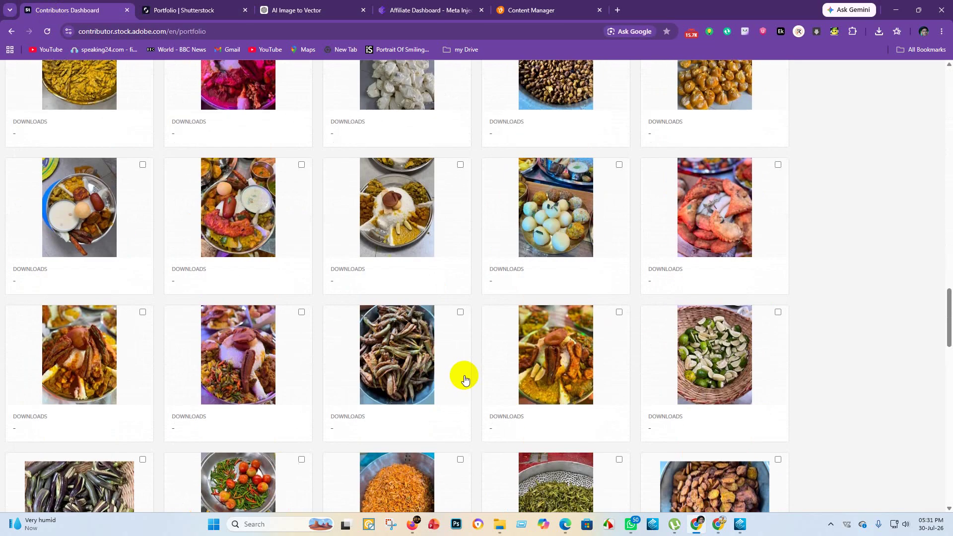
scroll(277, 315, up, 20)
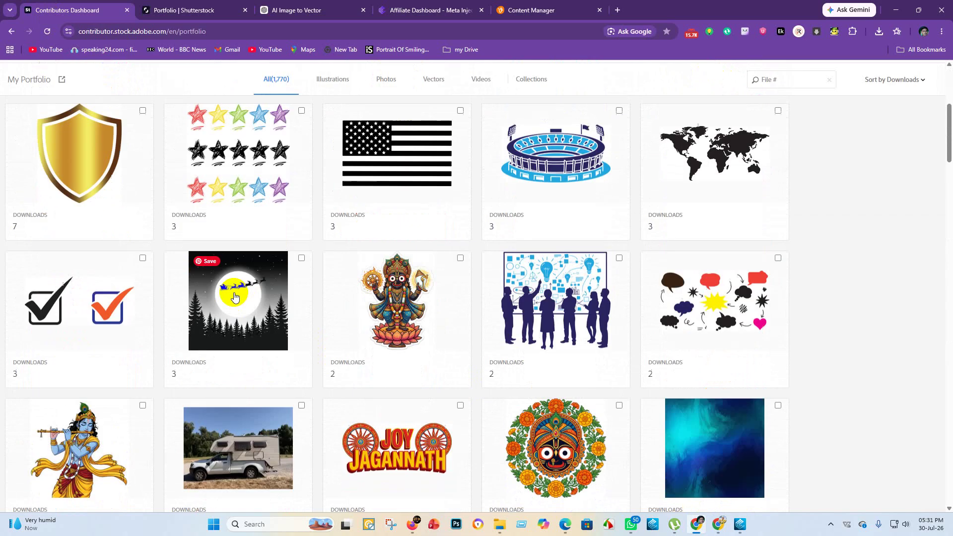
scroll(287, 268, down, 6)
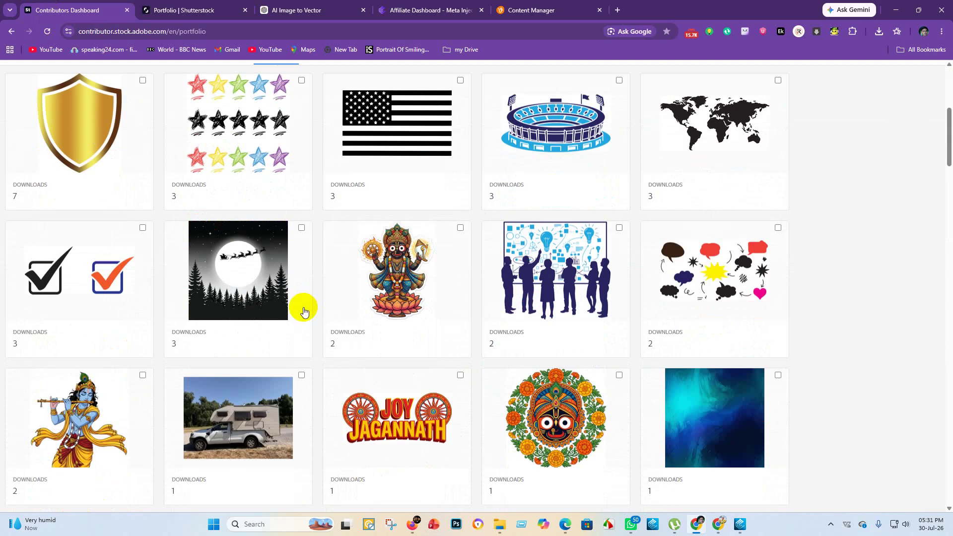
scroll(228, 99, up, 6)
Step: Upload all 57 images from the upscayl_jpg_upscayl-standard-4x_4x folder to Adobe Stock from the uploaded files page
click(164, 74)
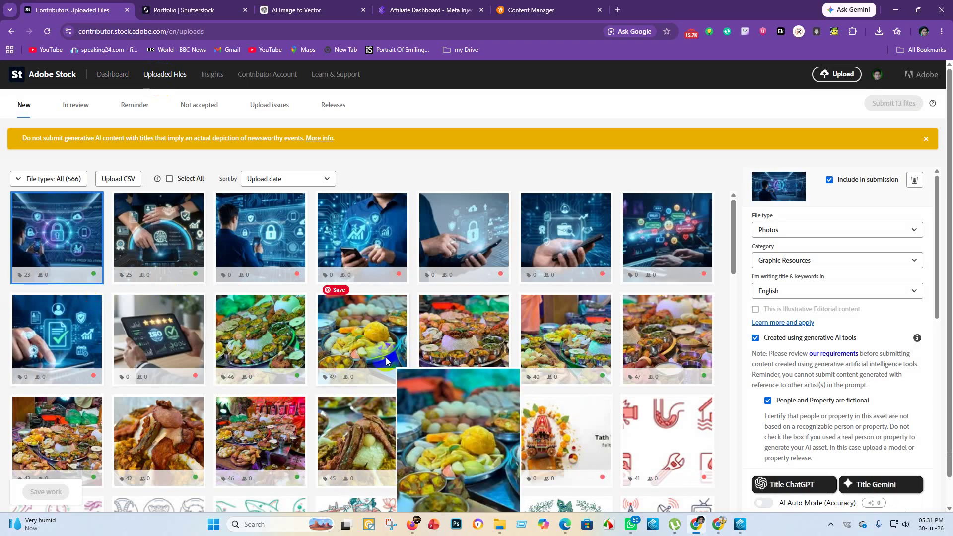
scroll(346, 376, down, 5)
scroll(346, 375, up, 5)
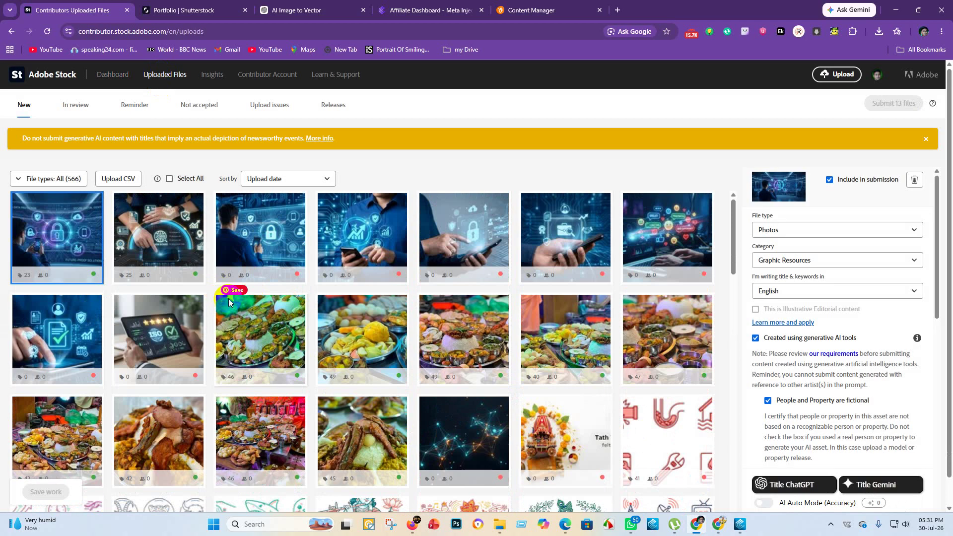
click(842, 74)
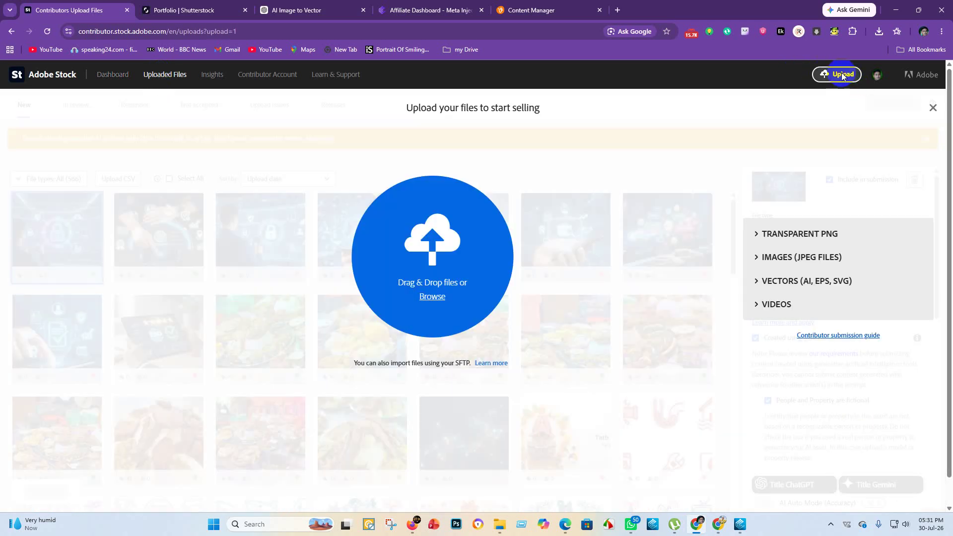
click(442, 300)
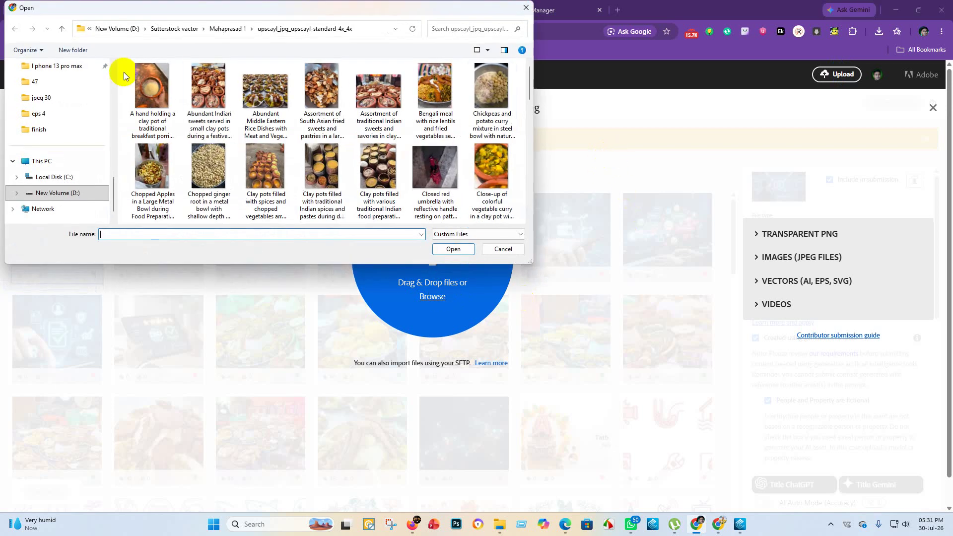
drag(126, 70, 514, 266)
scroll(427, 169, up, 10)
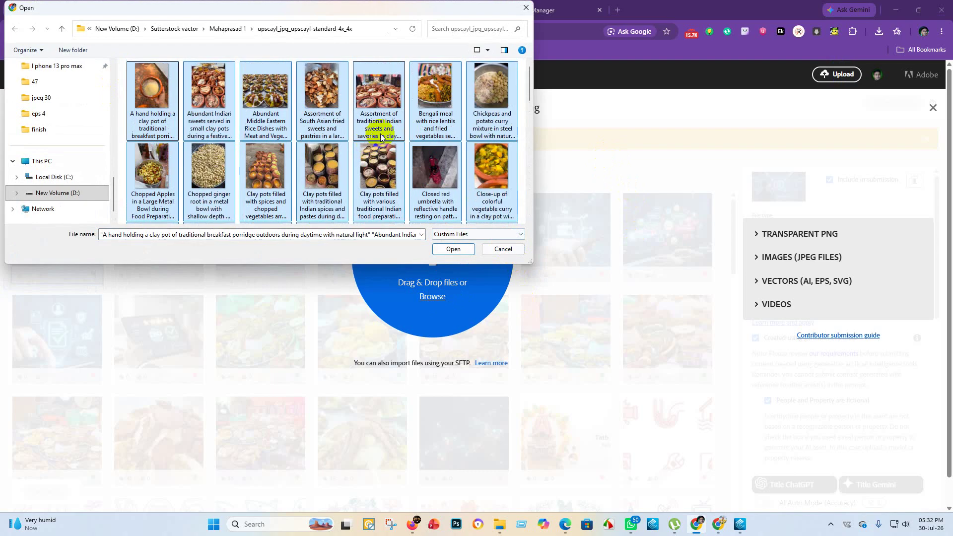
scroll(368, 116, down, 10)
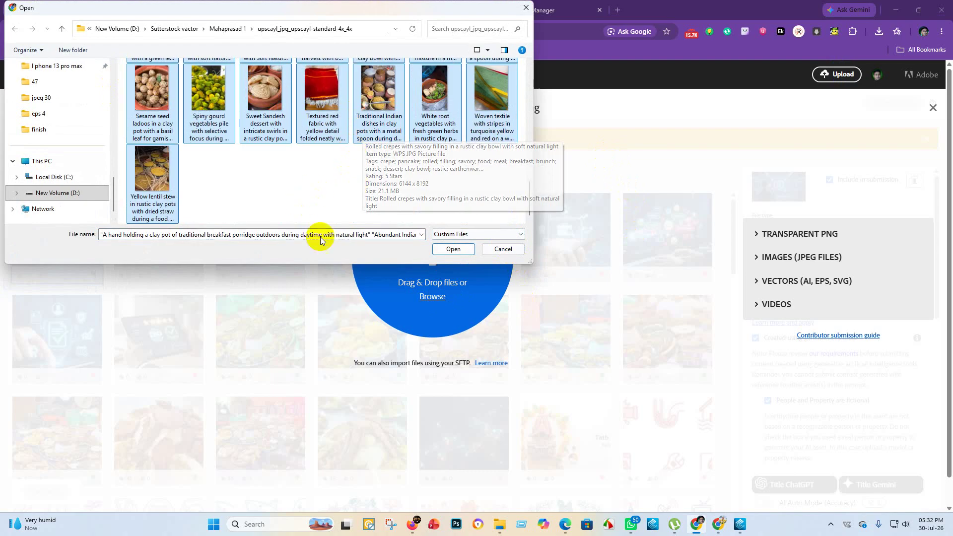
click(462, 254)
click(461, 248)
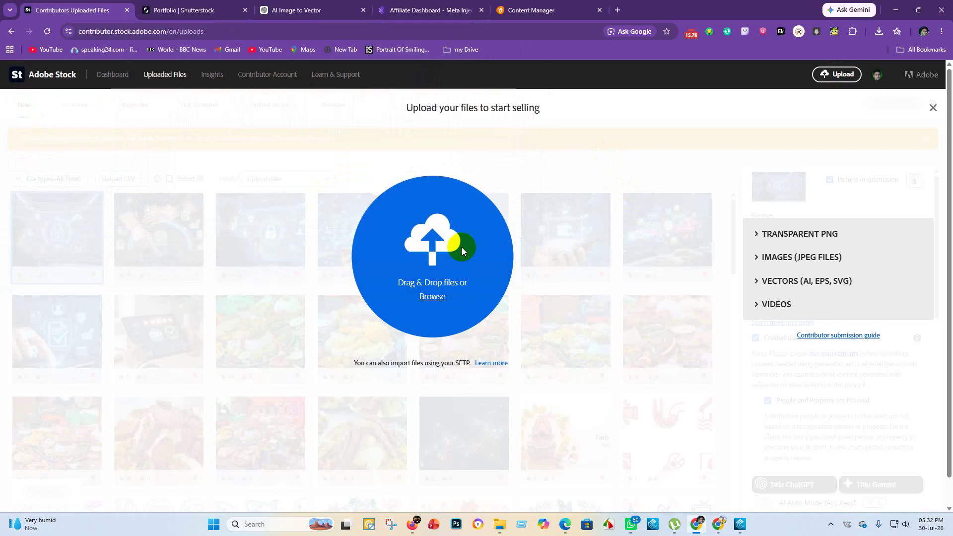
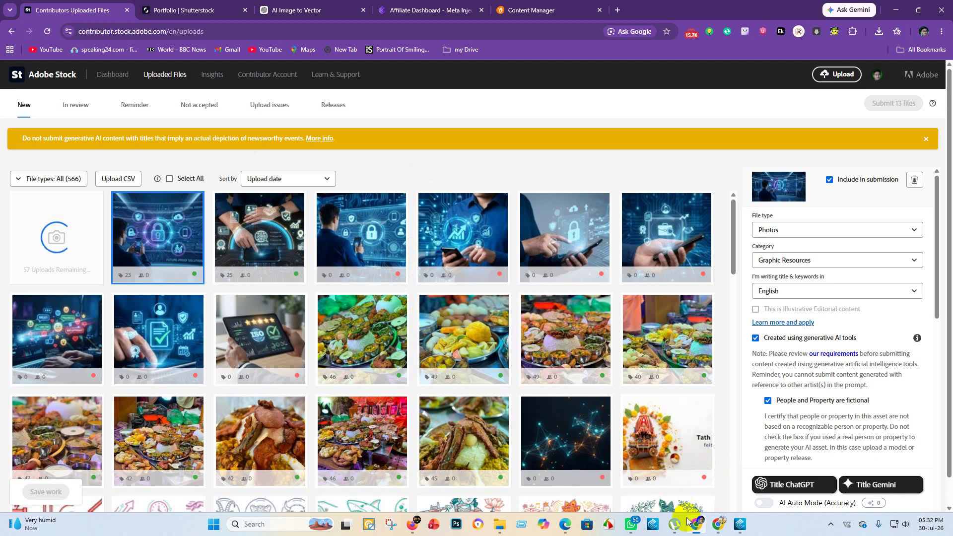
Step: Check the JPG upload progress and the files awaiting data on Vecteezy, and the upload progress on Adobe Stock
click(606, 525)
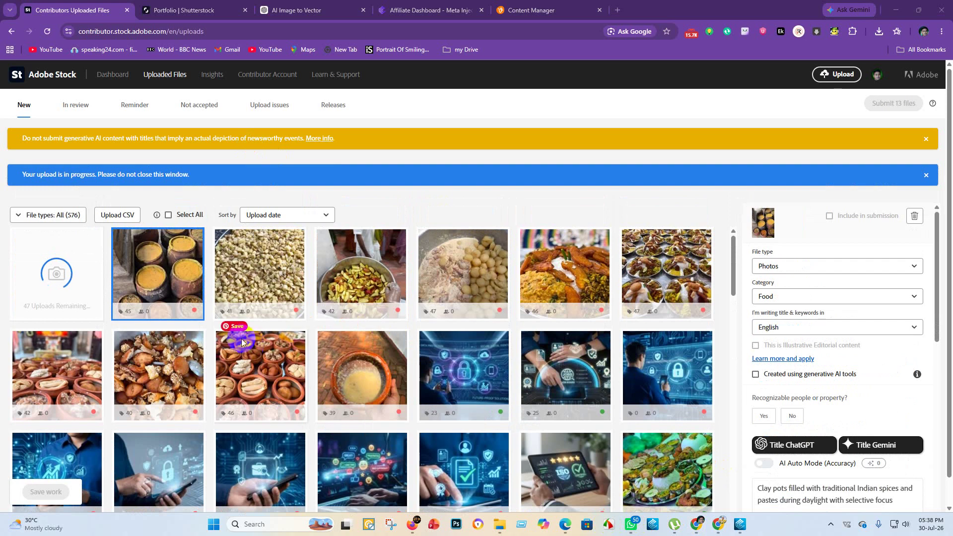
click(565, 7)
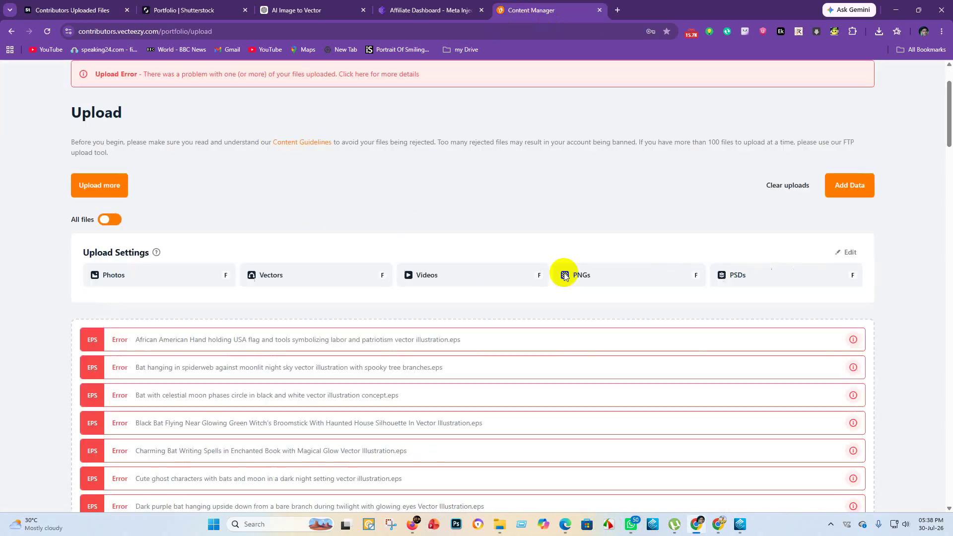
scroll(551, 292, down, 10)
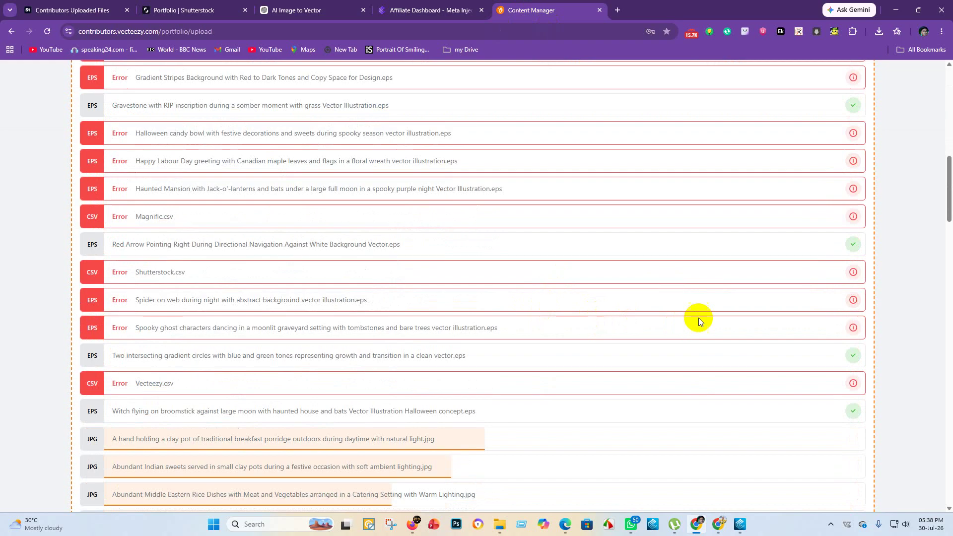
scroll(699, 317, up, 10)
click(845, 263)
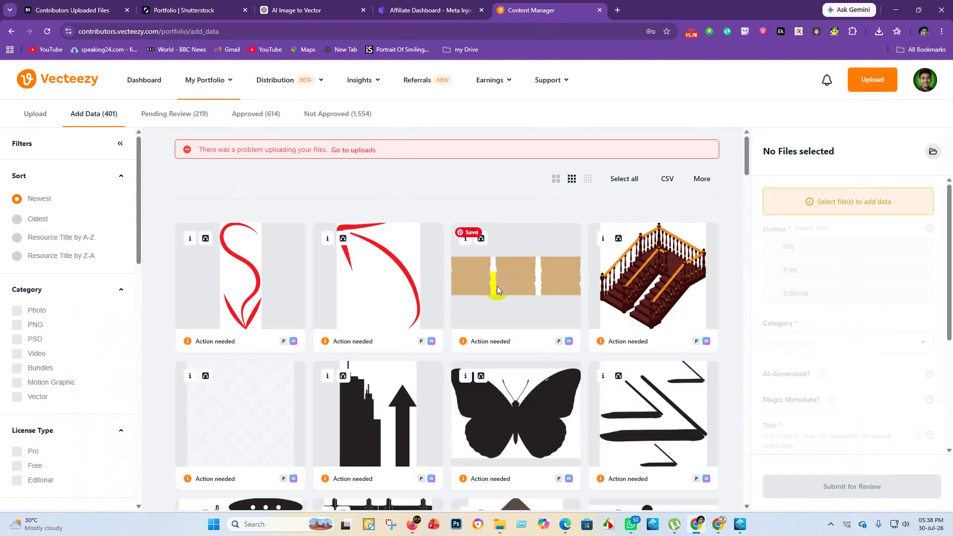
click(94, 9)
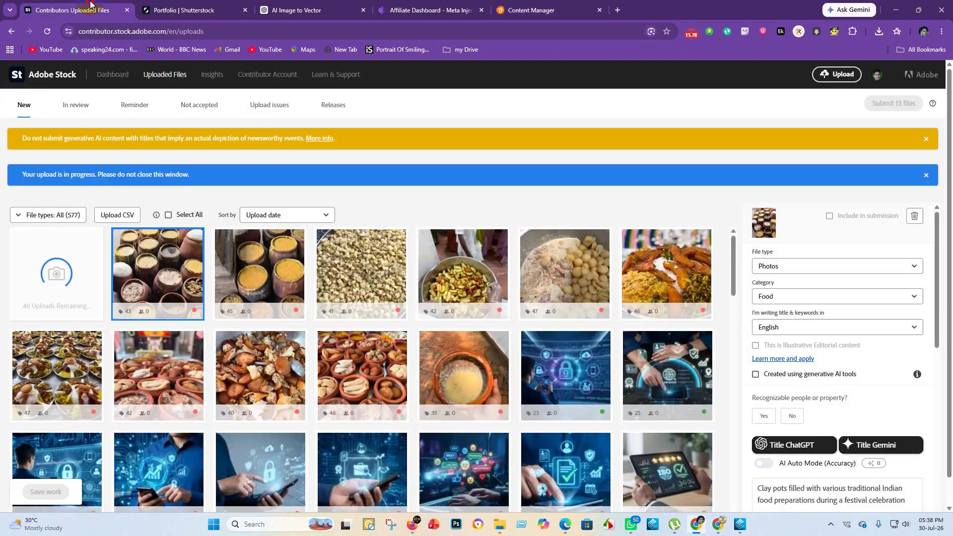
Step: Switch to the Shutterstock portfolio and reload it to list the newly uploaded images among the unsubmitted items
click(176, 10)
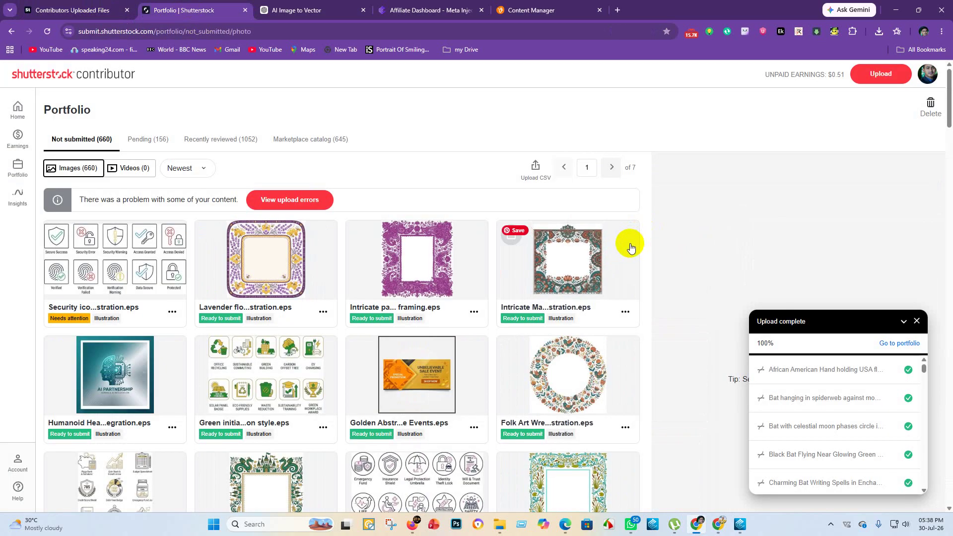
click(899, 345)
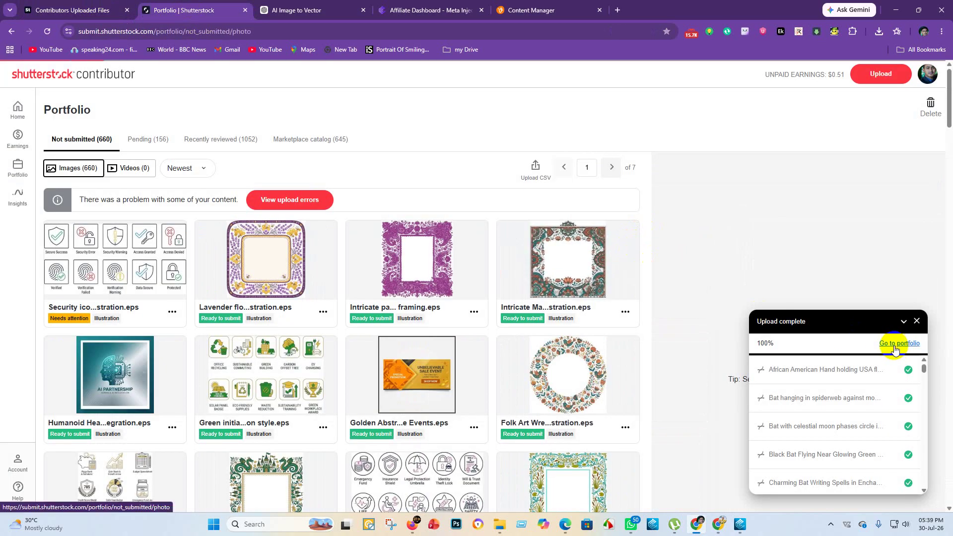
click(906, 346)
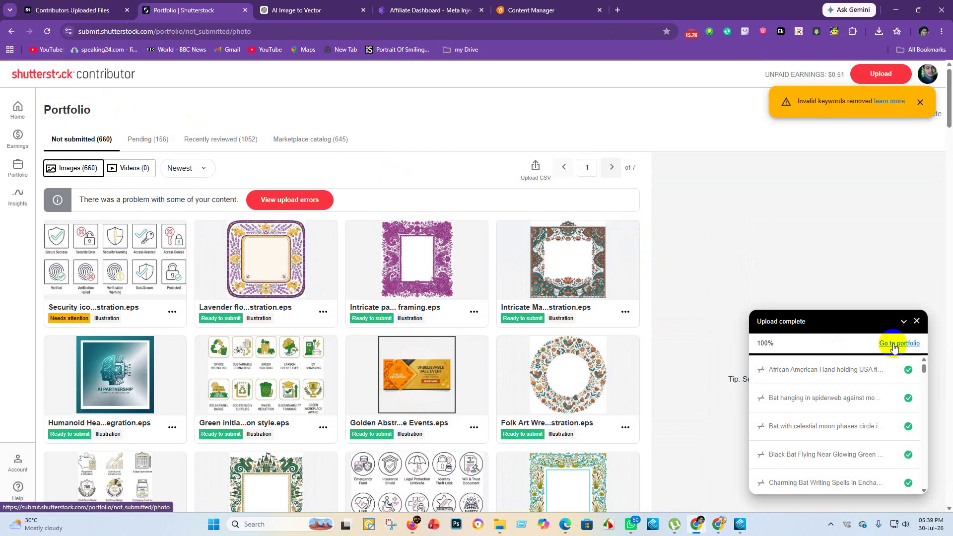
click(891, 346)
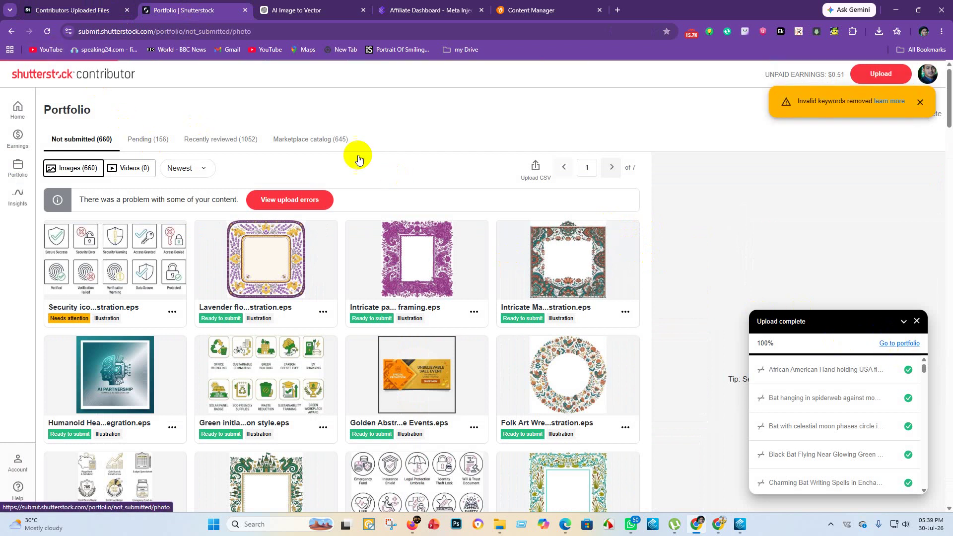
click(47, 33)
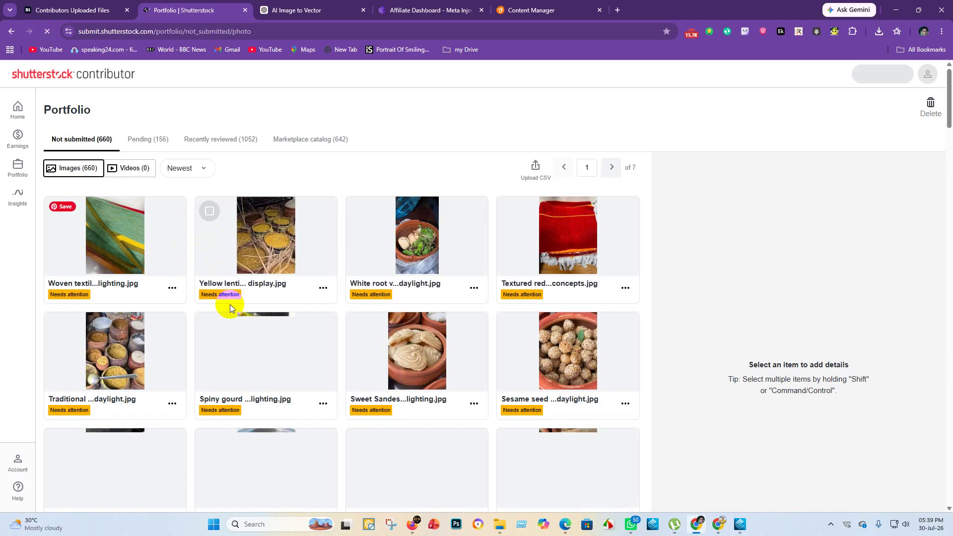
Step: Select the 31 newest unsubmitted Shutterstock images, from the woven textile through the four clay pots
scroll(453, 378, down, 14)
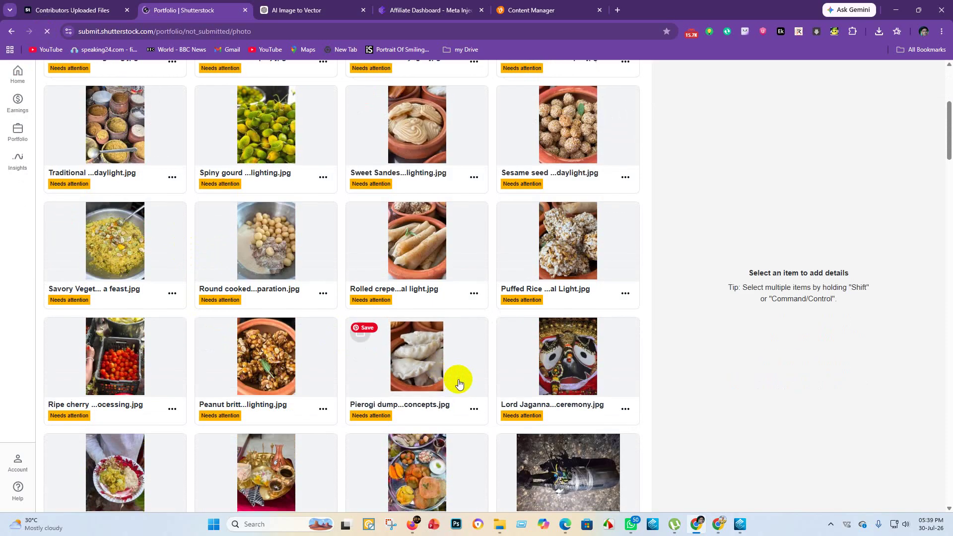
scroll(474, 374, down, 5)
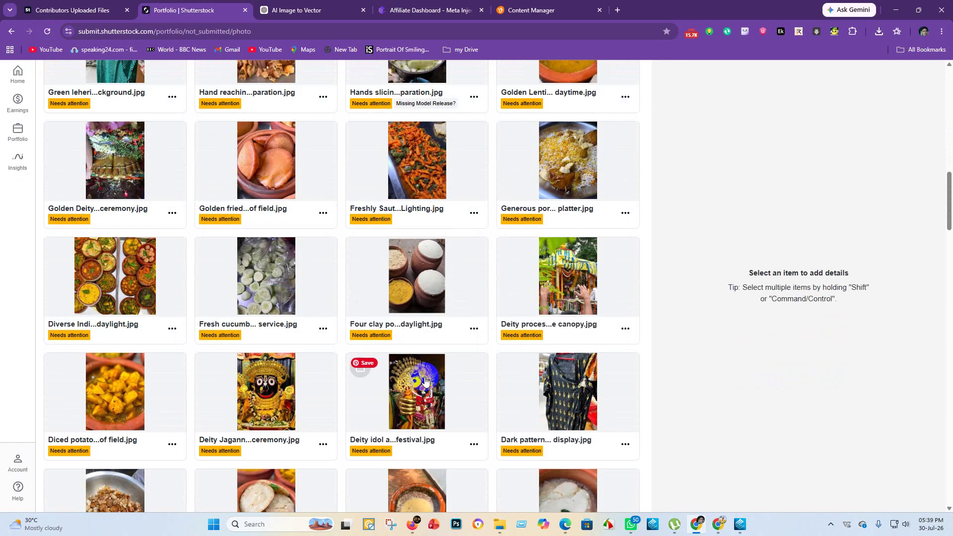
scroll(447, 368, up, 2)
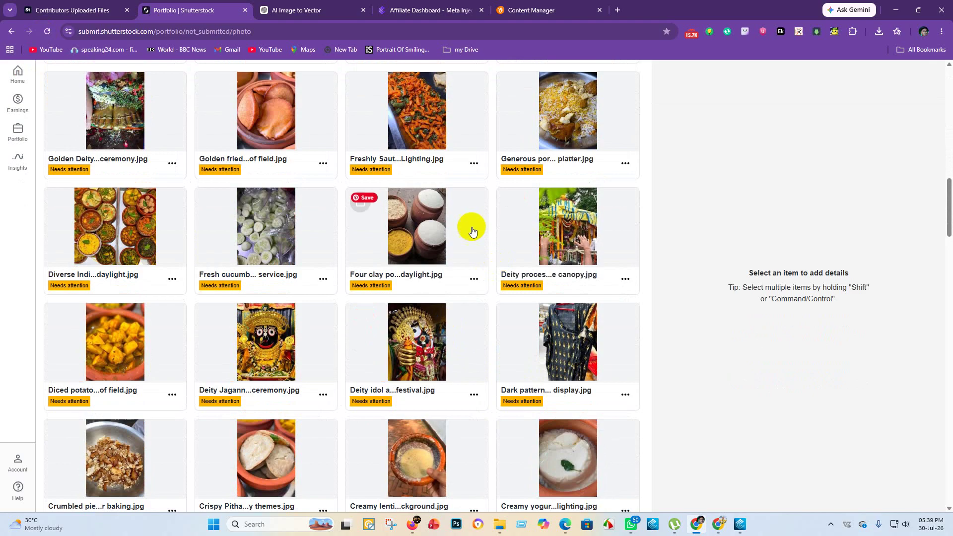
shift+click(362, 204)
scroll(483, 255, up, 17)
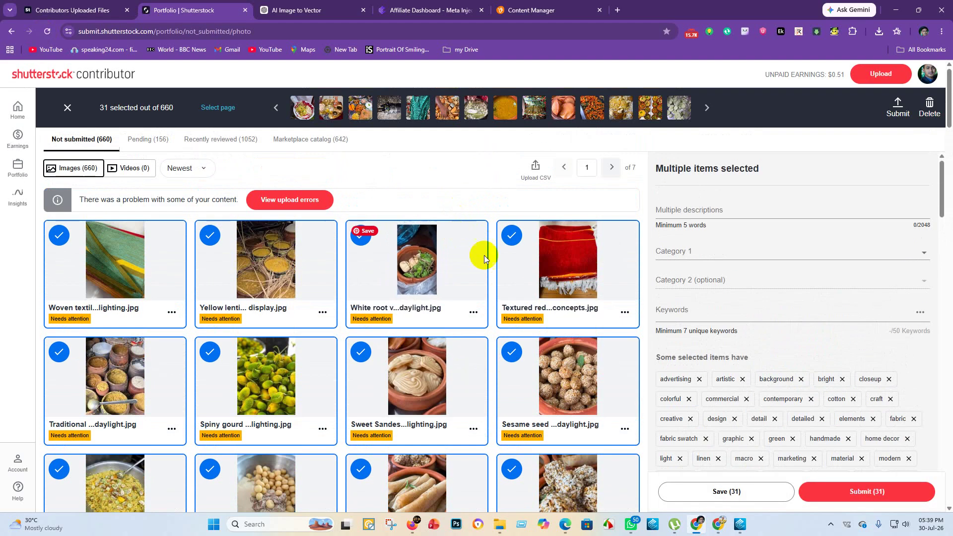
Step: Set the selected images' Category 1 to Food and drink and Category 2 to Nature, and submit all 31
click(689, 254)
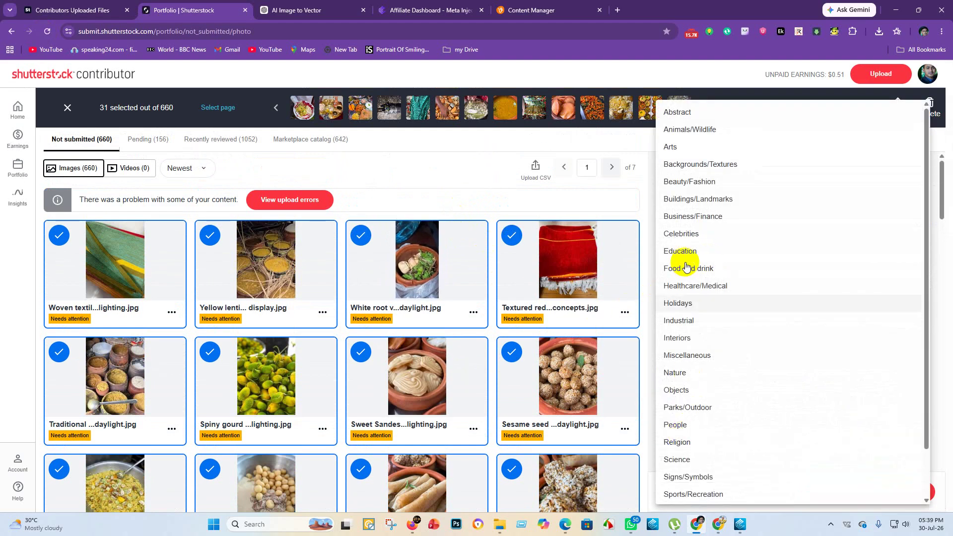
click(686, 268)
click(686, 282)
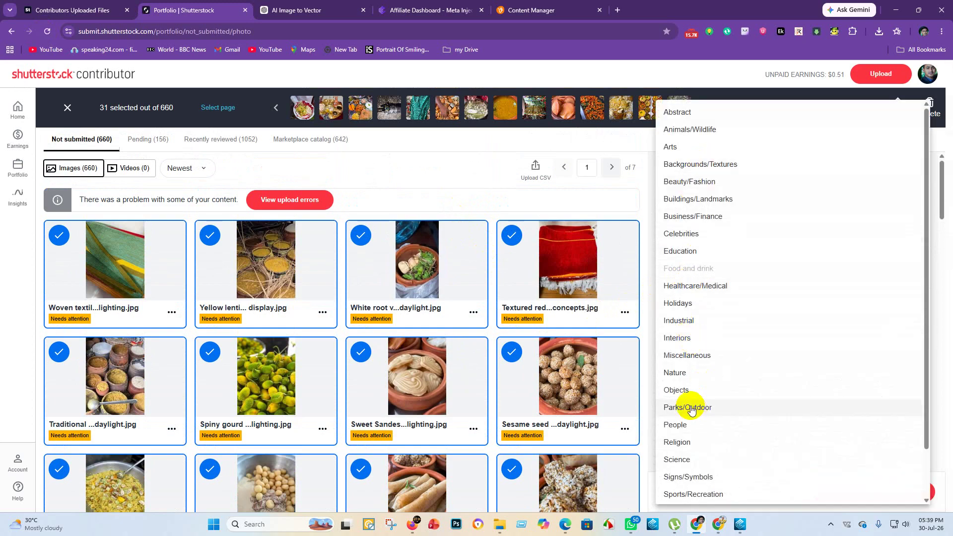
click(698, 373)
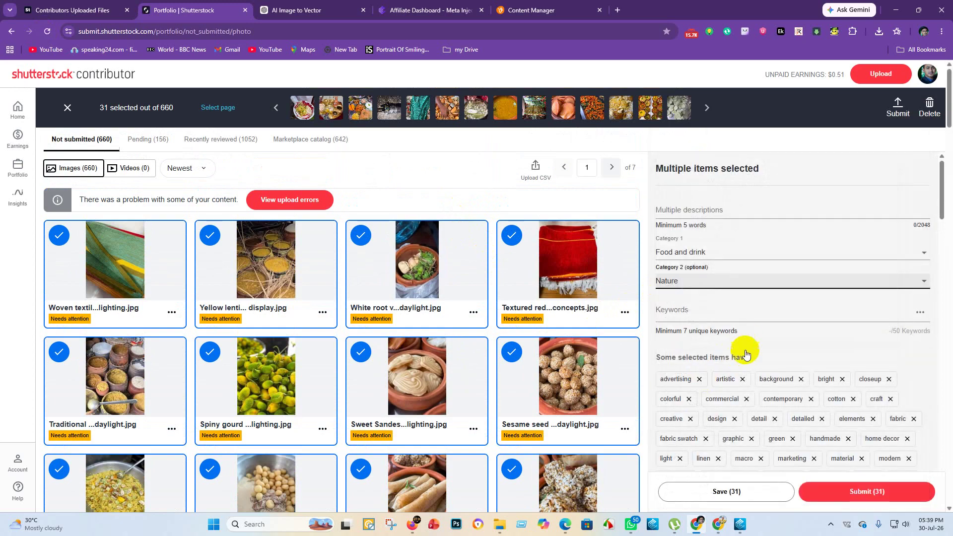
click(883, 491)
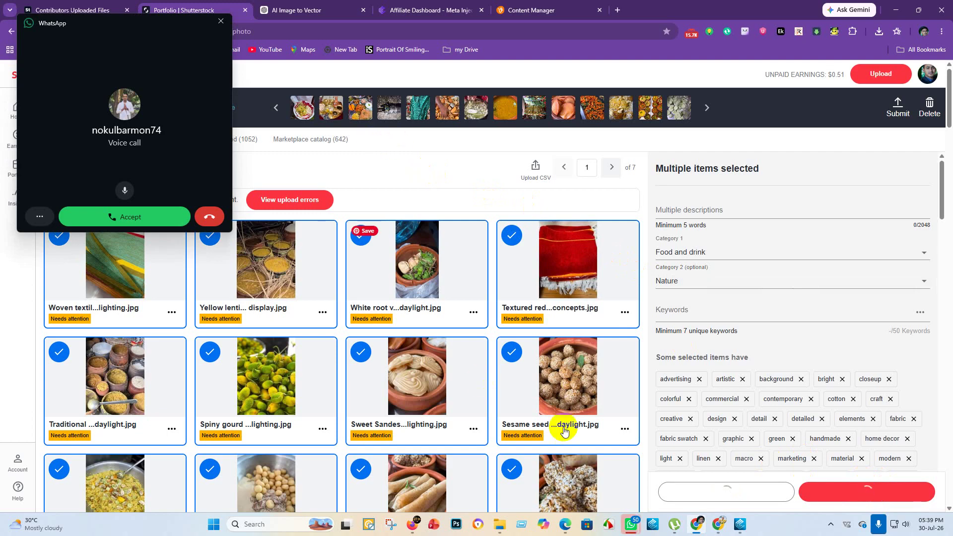
Step: Select six unsubmitted food images: creamy yogurt, crispy fried, creamy rice, crispy Pitha, creamy lentil and crumbled pieces for baking
click(608, 524)
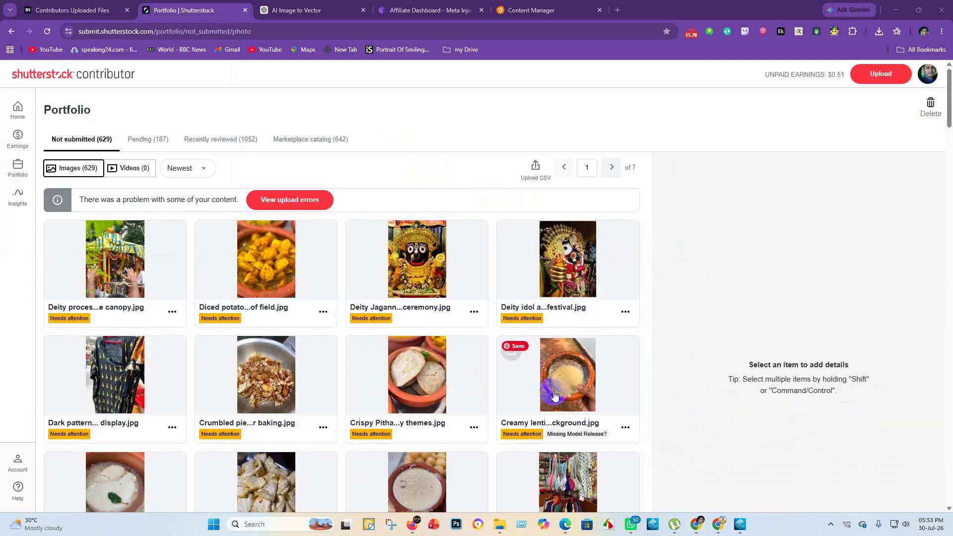
scroll(198, 332, down, 4)
scroll(199, 335, up, 4)
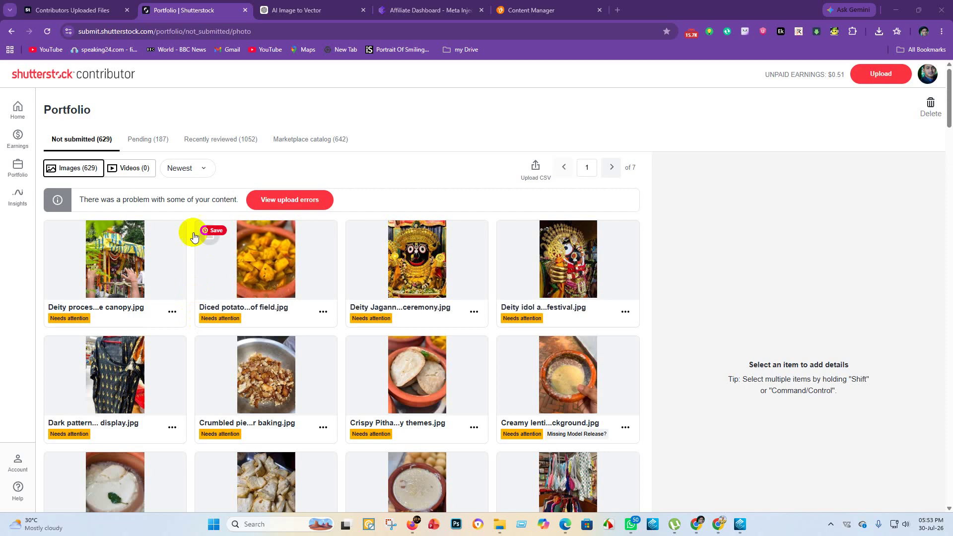
scroll(254, 324, down, 6)
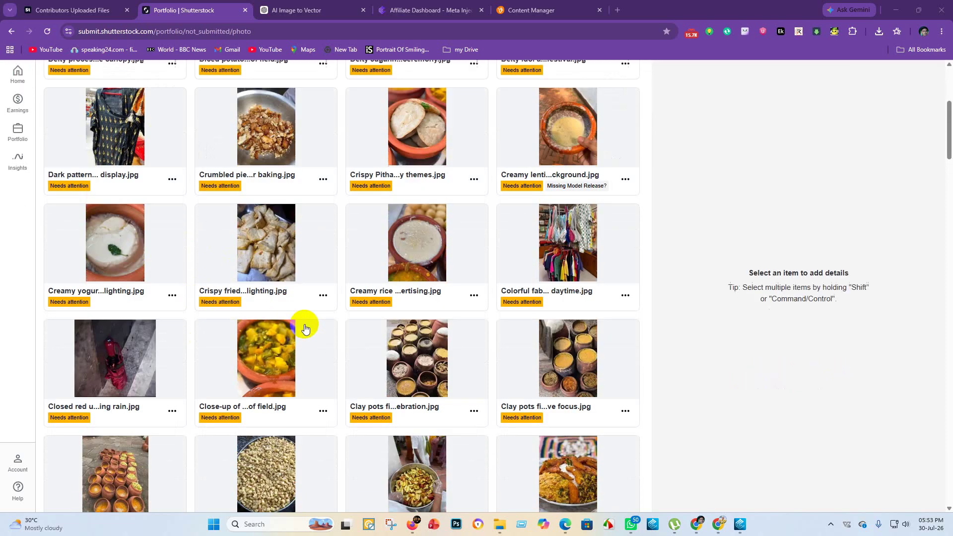
scroll(221, 259, up, 3)
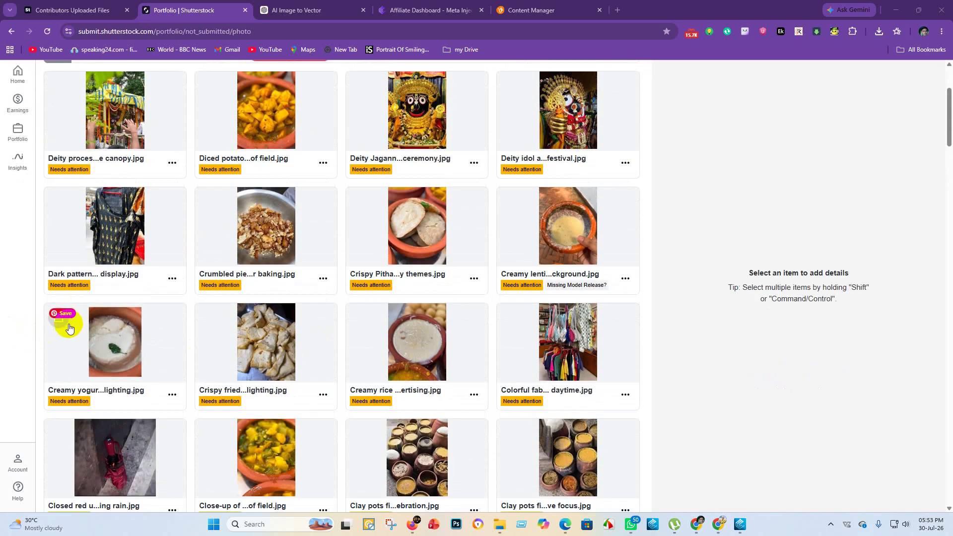
click(58, 322)
scroll(248, 367, down, 4)
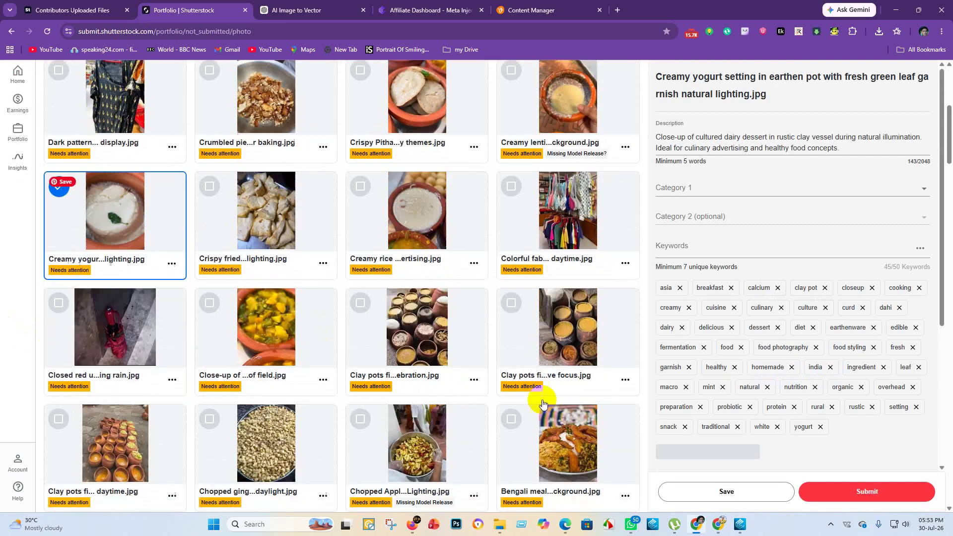
scroll(503, 243, up, 2)
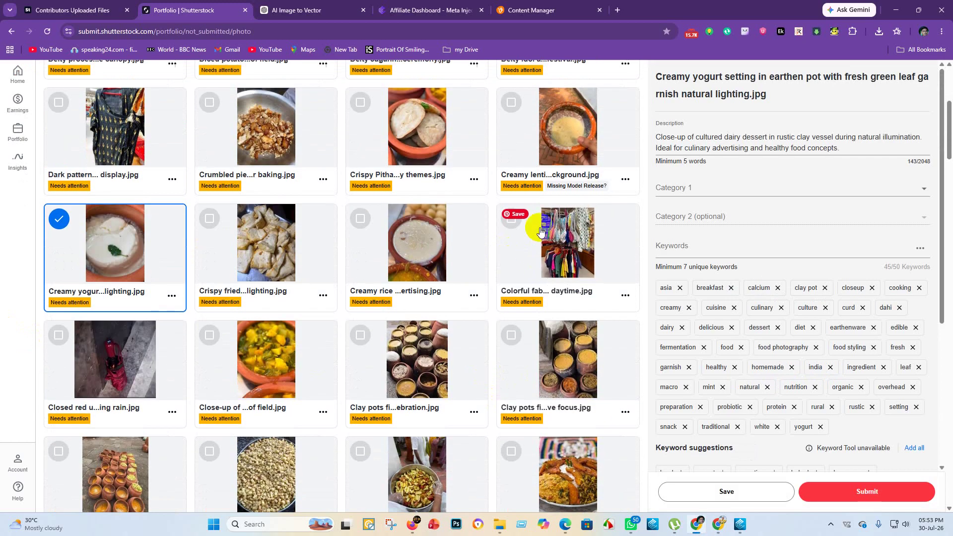
click(362, 224)
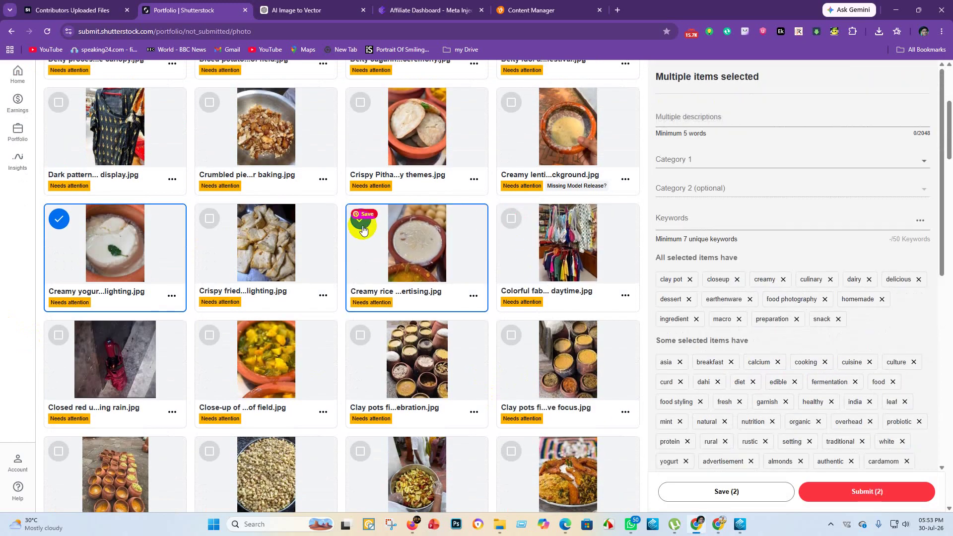
click(212, 225)
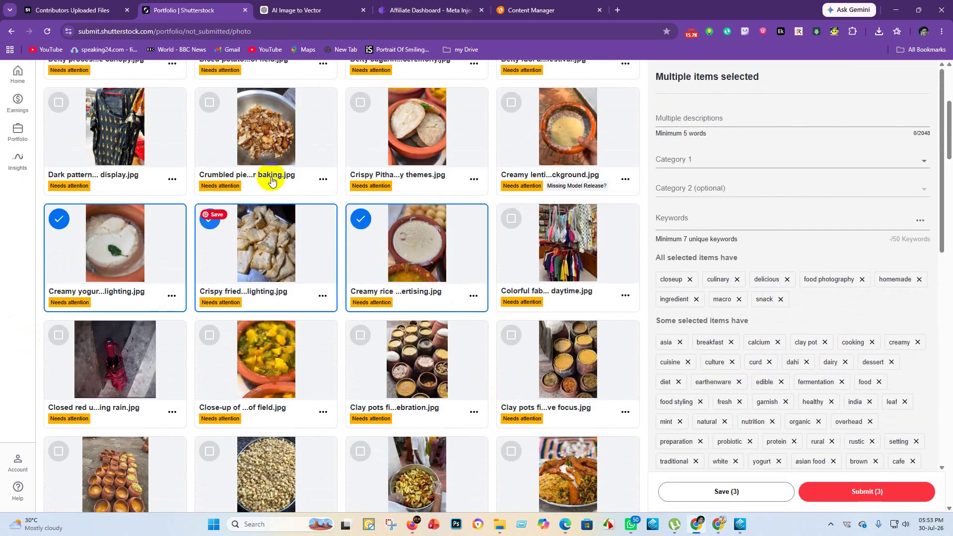
click(361, 104)
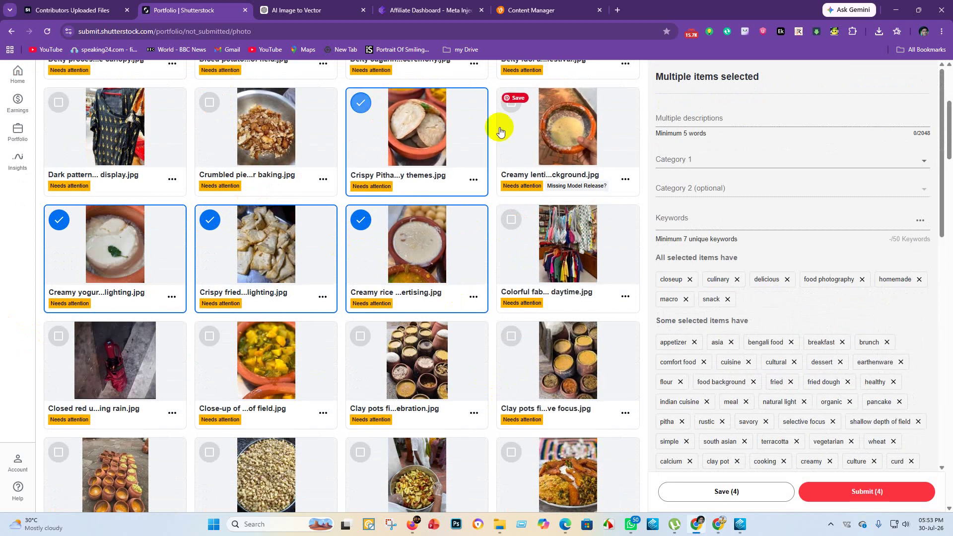
click(512, 106)
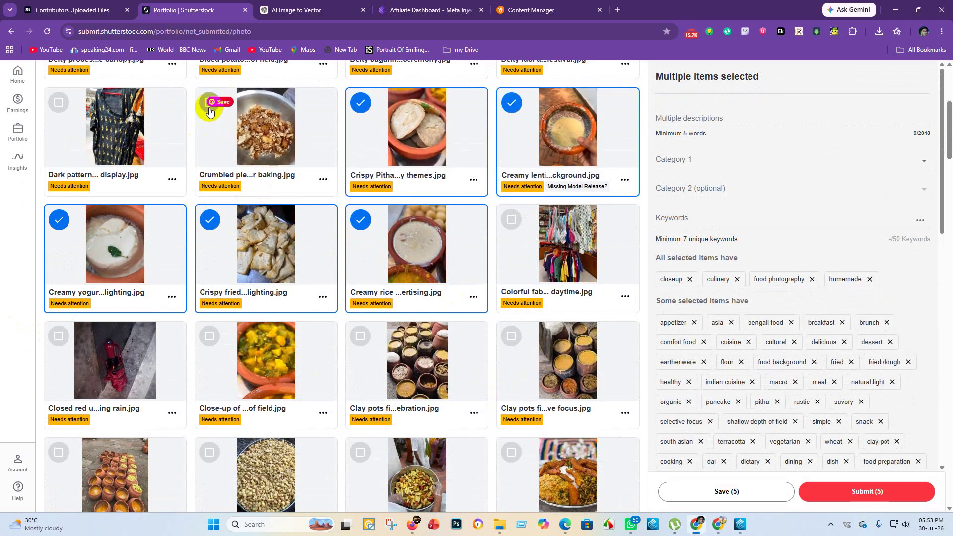
click(209, 104)
Step: Set the six selected images' Category 1 to Food and drink and Category 2 to Signs/Symbols, and submit them
click(873, 493)
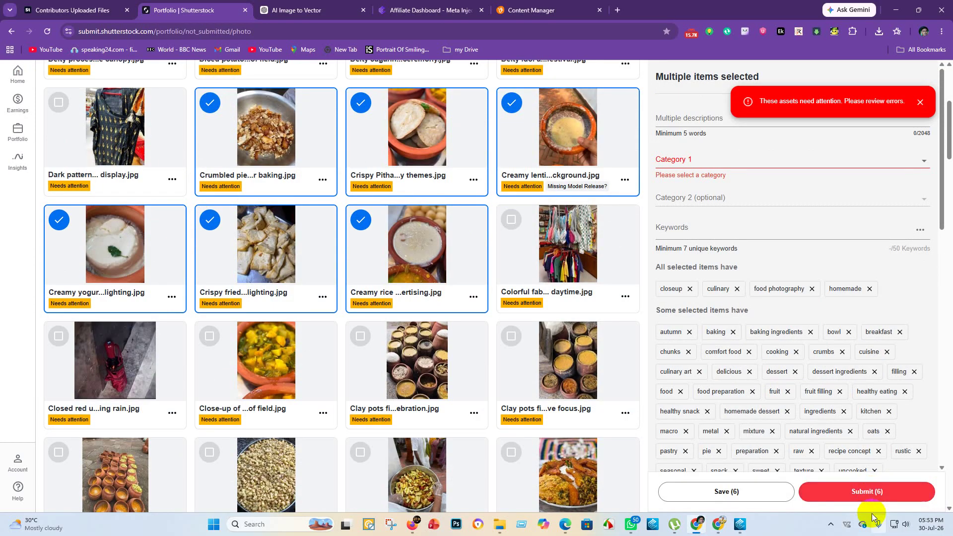
click(707, 165)
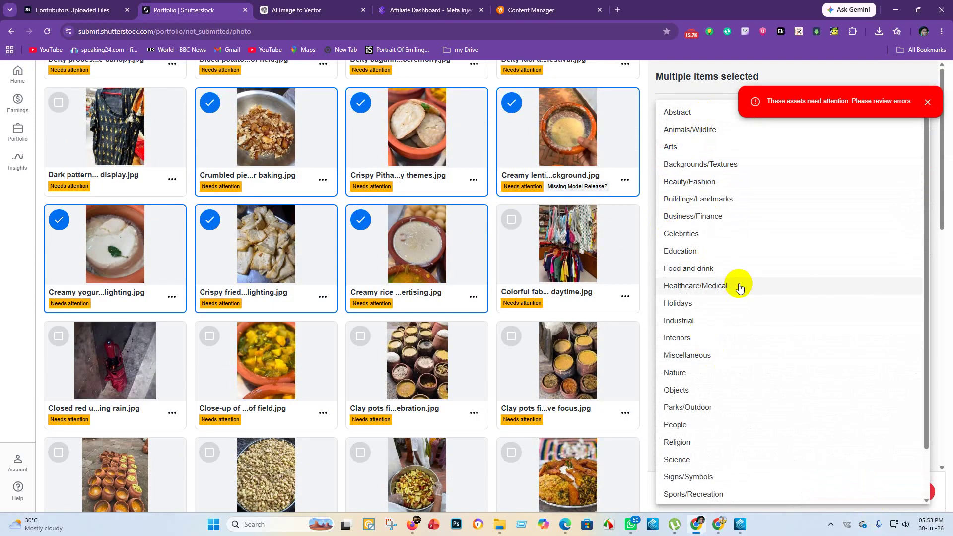
click(743, 269)
click(680, 187)
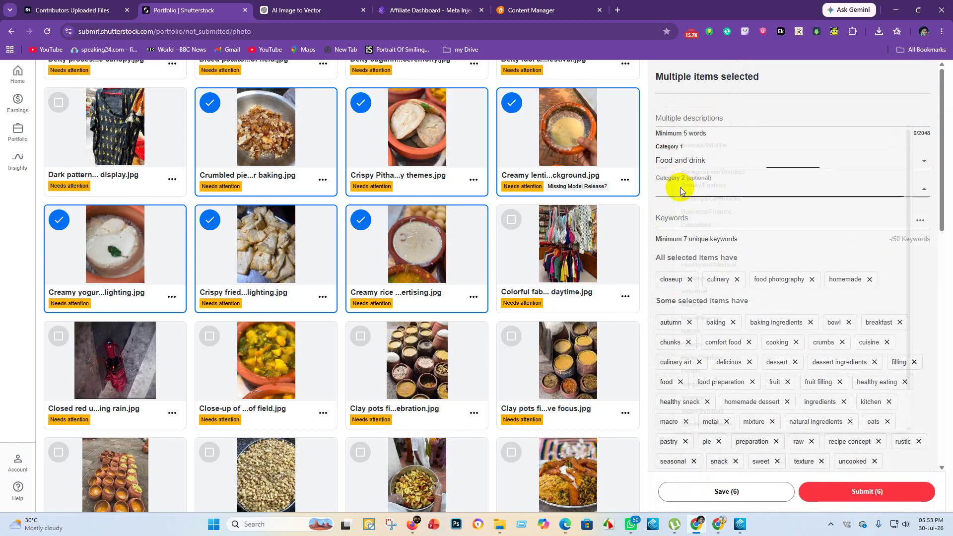
click(737, 479)
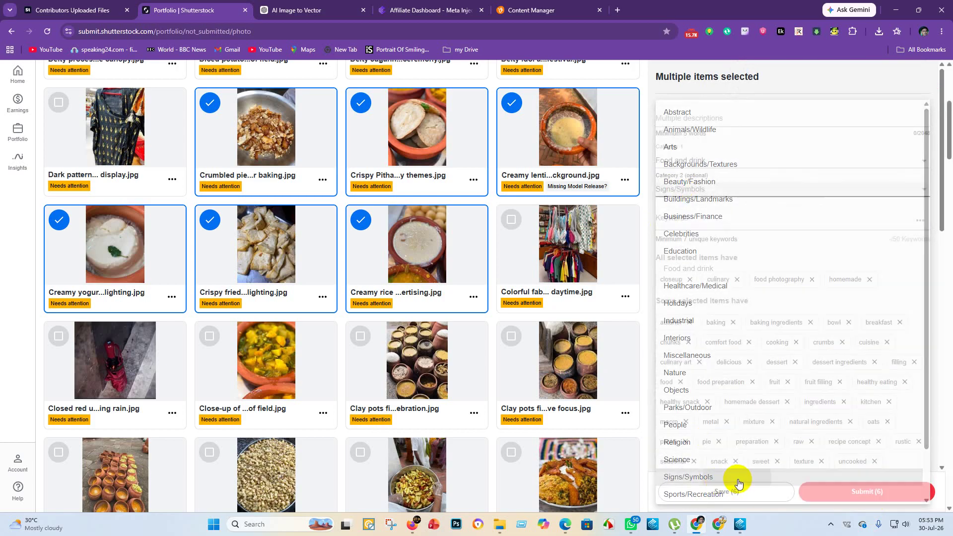
click(875, 497)
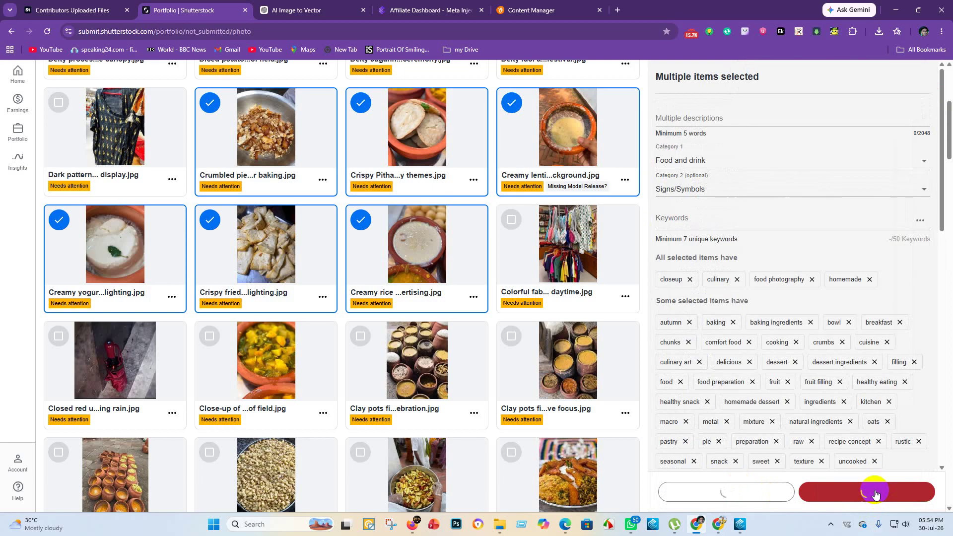
scroll(327, 367, up, 5)
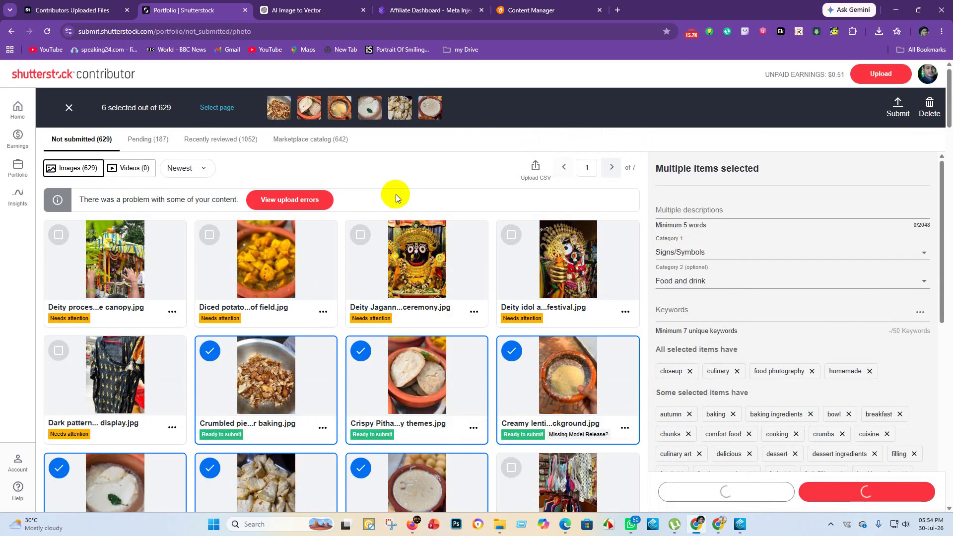
scroll(395, 195, down, 2)
scroll(396, 198, down, 3)
scroll(105, 153, up, 5)
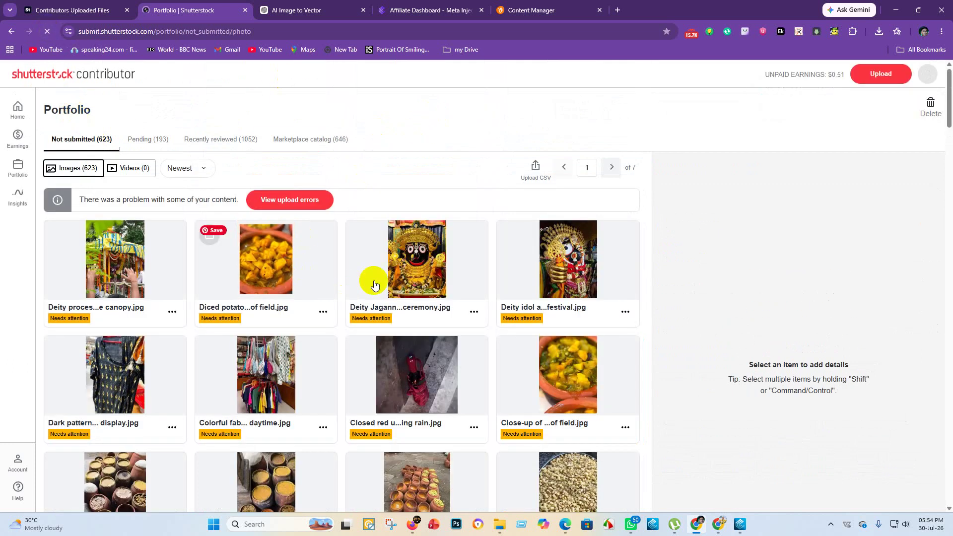
Step: Select the 12 consecutive food images from the clay pots at a festival celebration through the hand holding a clay cup
scroll(375, 284, down, 5)
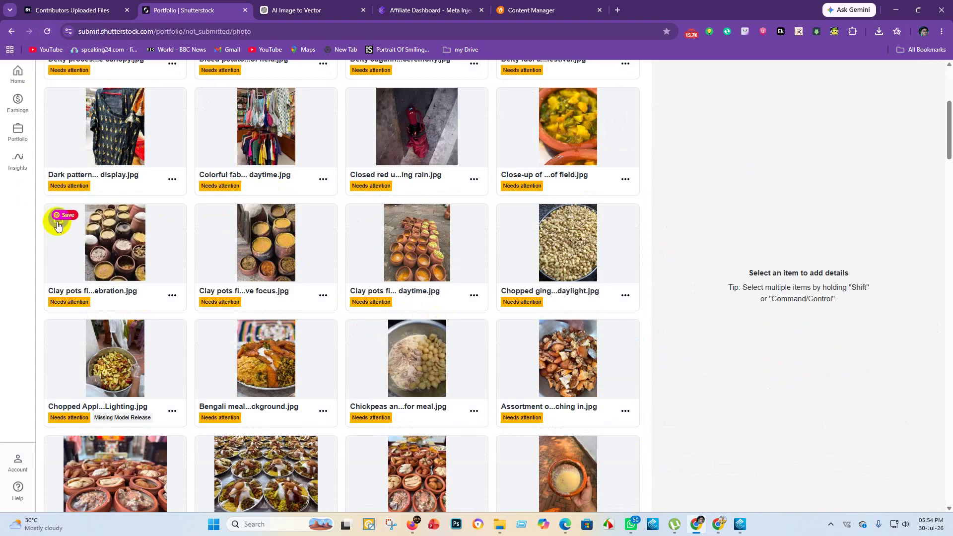
click(62, 225)
scroll(559, 340, down, 8)
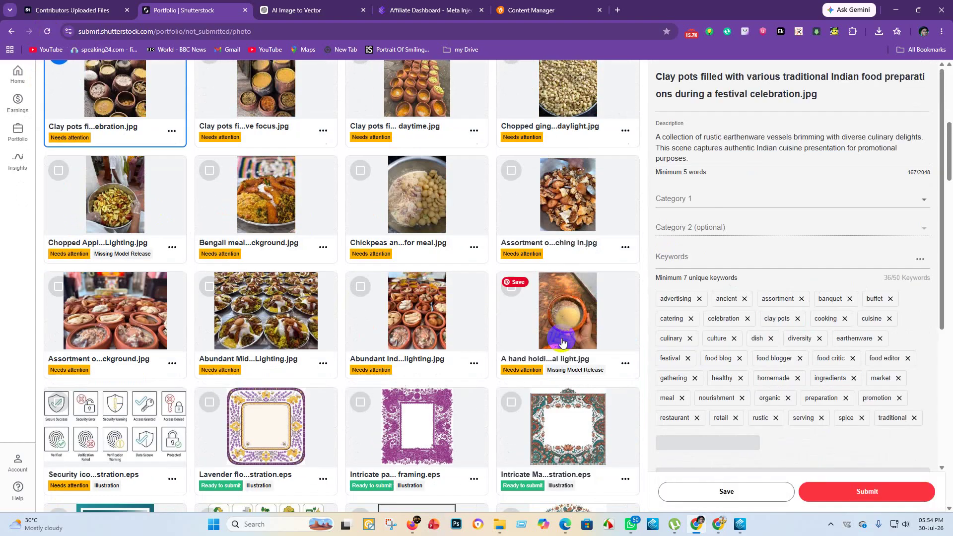
scroll(496, 322, up, 4)
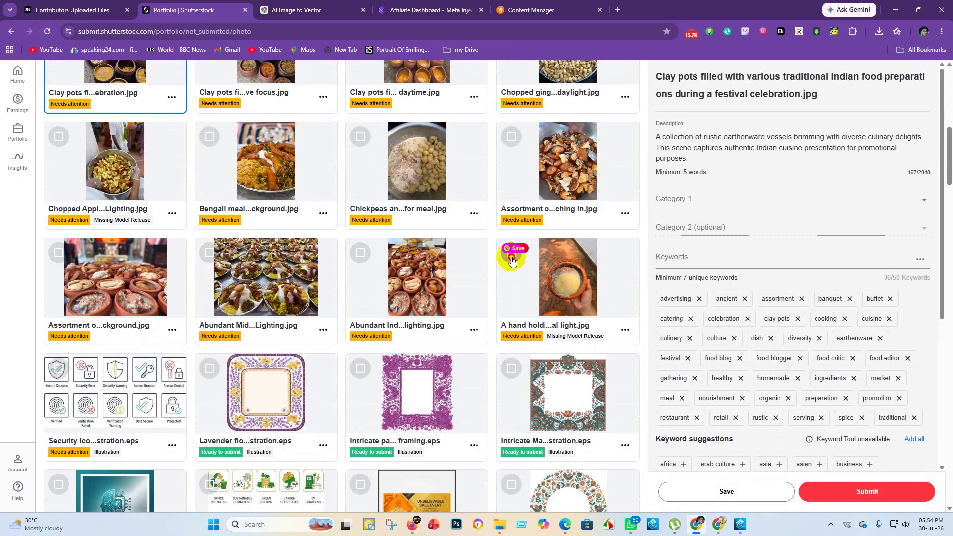
click(511, 254)
scroll(294, 237, up, 3)
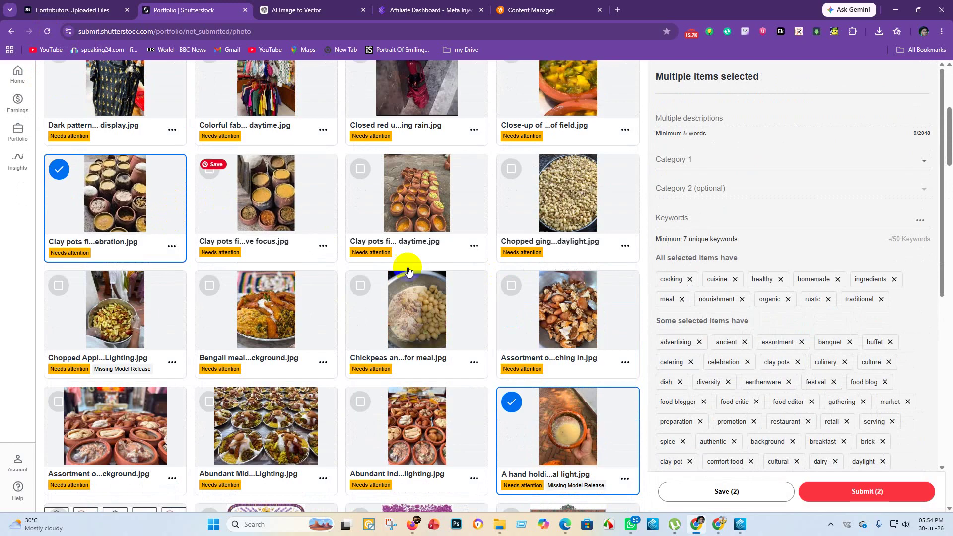
click(507, 405)
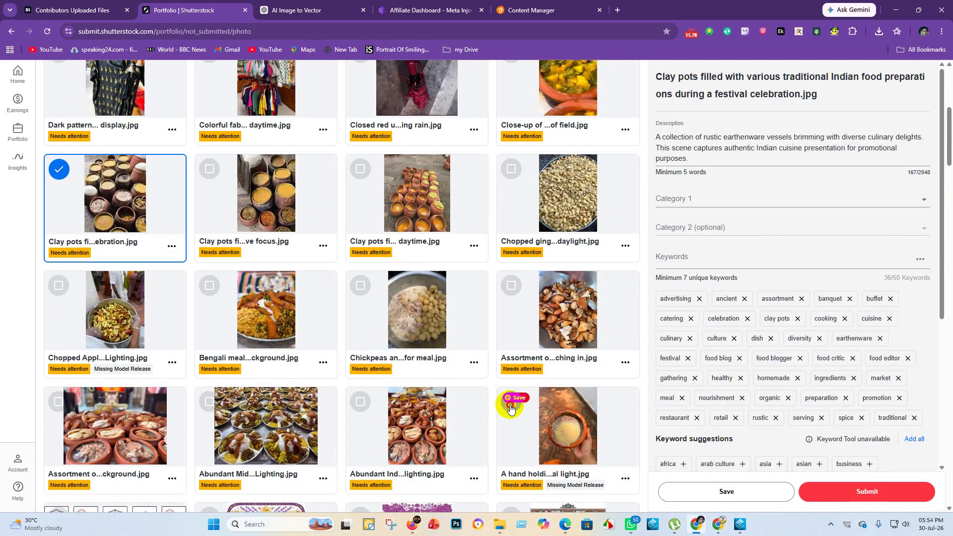
shift+click(506, 405)
Step: Set the 12 selected images' Category 1 to Food and drink and Category 2 to Nature, and submit them
click(691, 159)
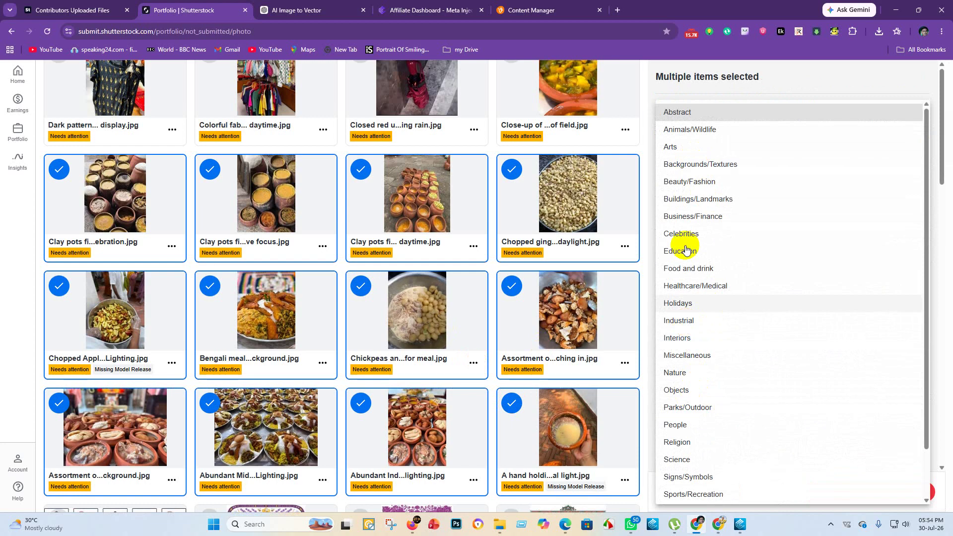
scroll(713, 422, down, 1)
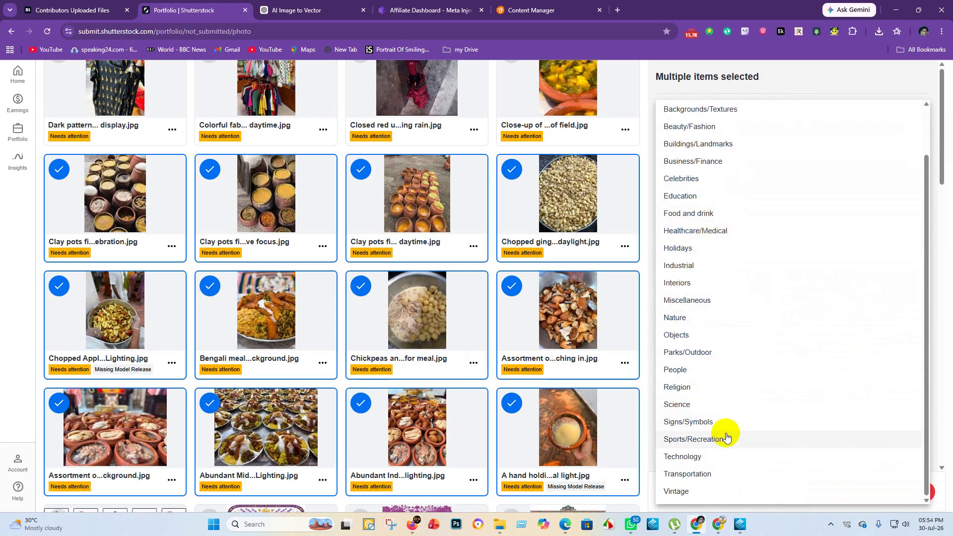
click(698, 213)
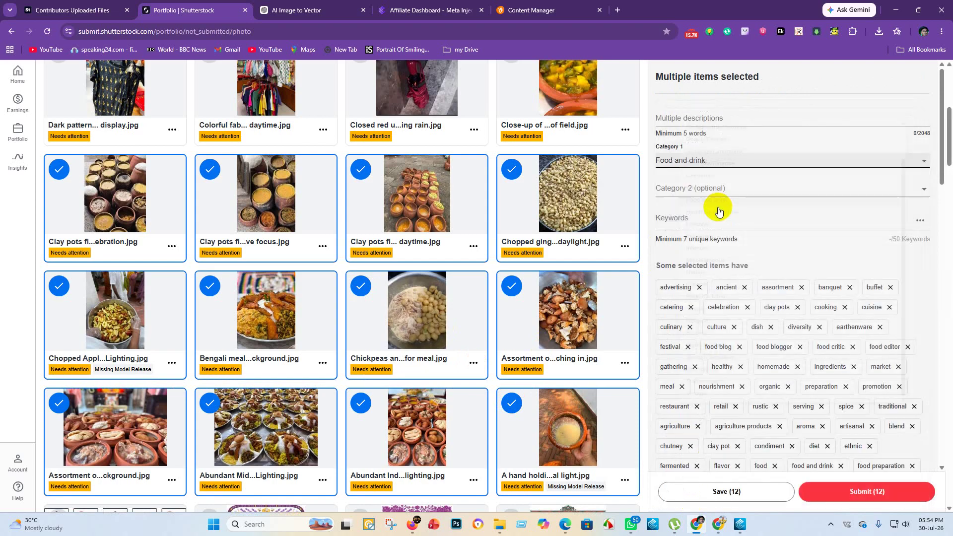
click(682, 197)
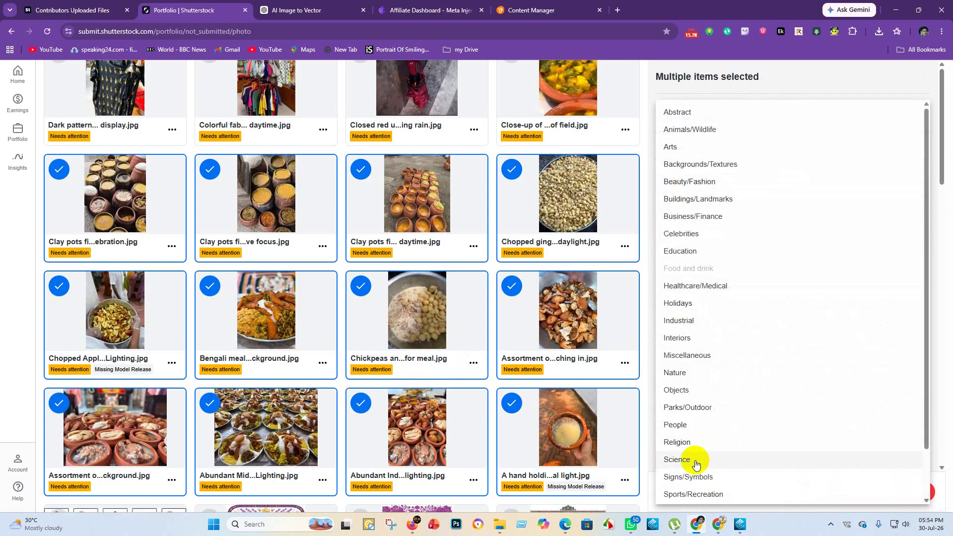
click(686, 377)
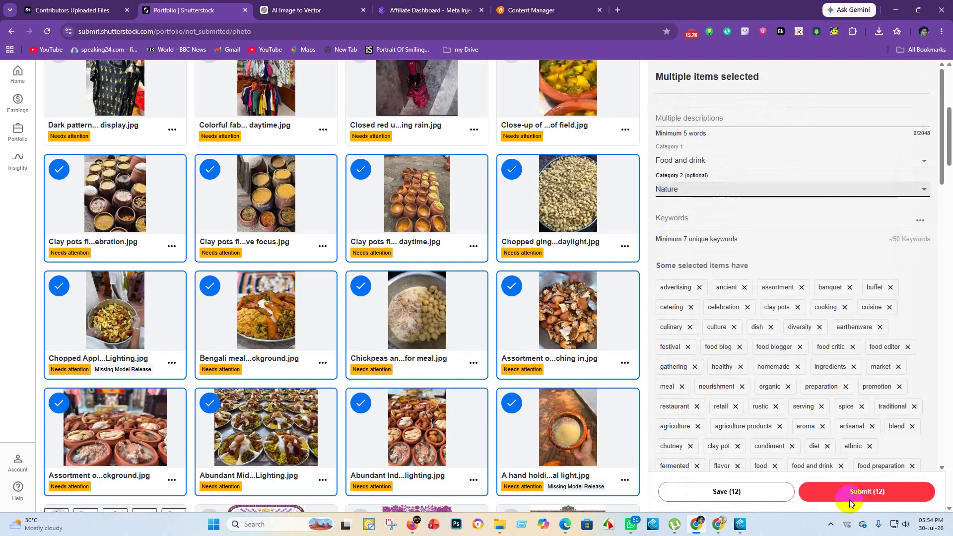
click(867, 496)
scroll(493, 289, up, 5)
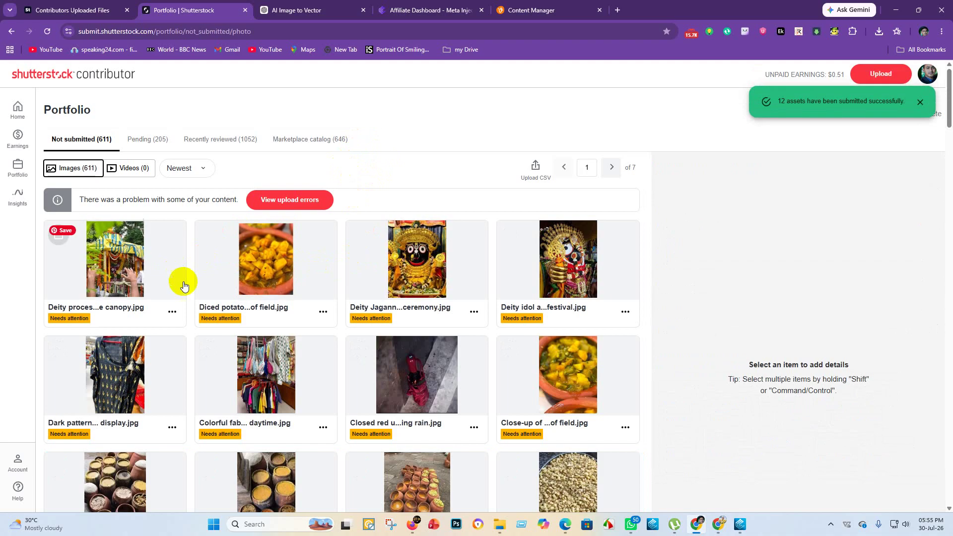
Step: Look through the remaining unsubmitted images and reload the portfolio page to refresh the list
scroll(248, 297, down, 1)
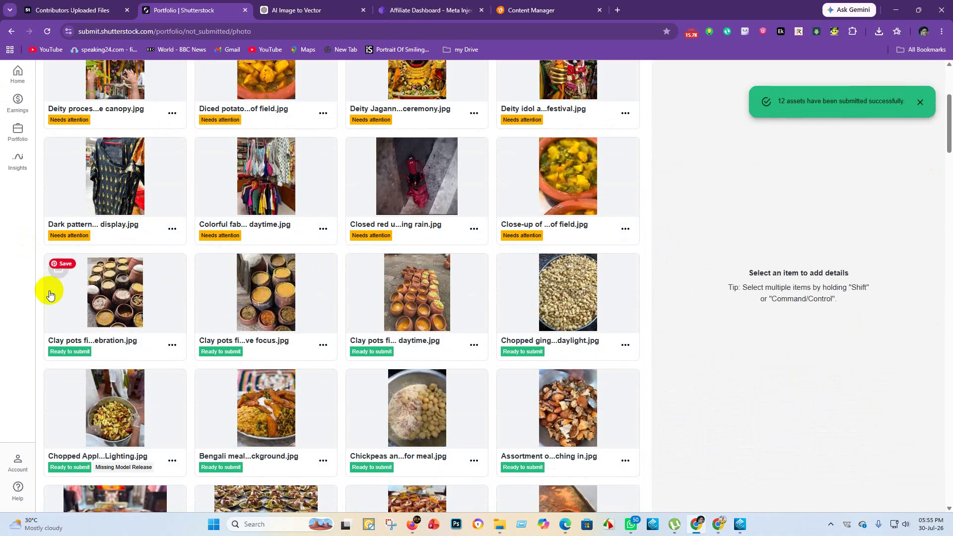
click(56, 276)
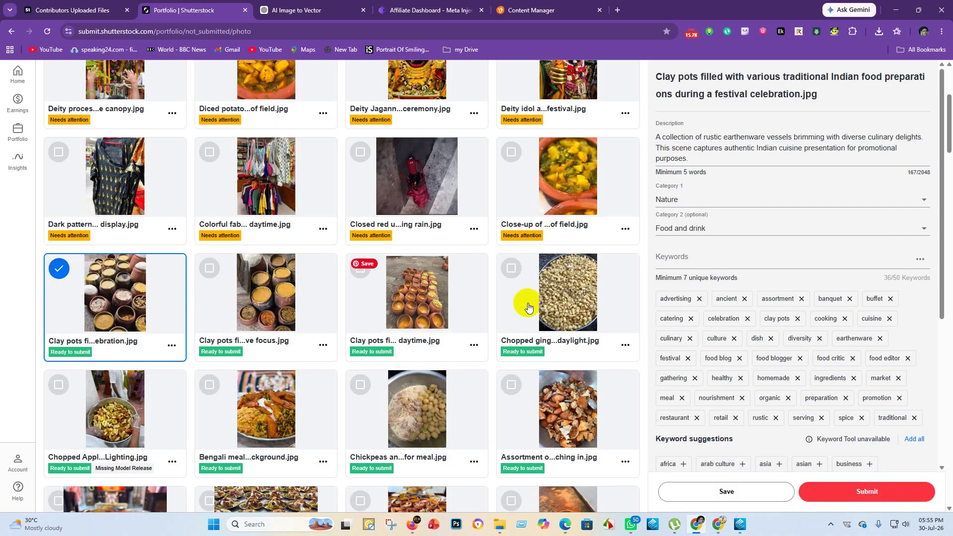
scroll(248, 240, up, 4)
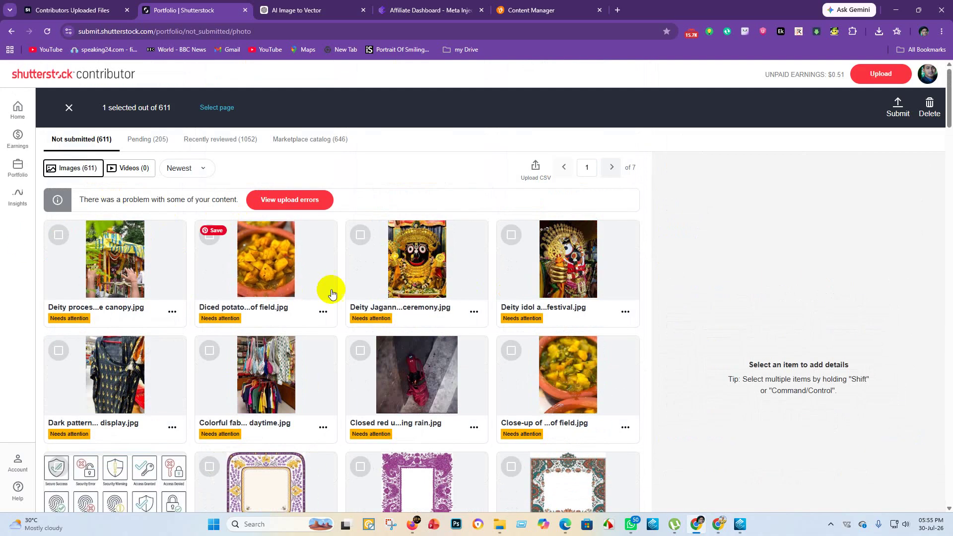
scroll(330, 292, down, 15)
scroll(290, 294, up, 15)
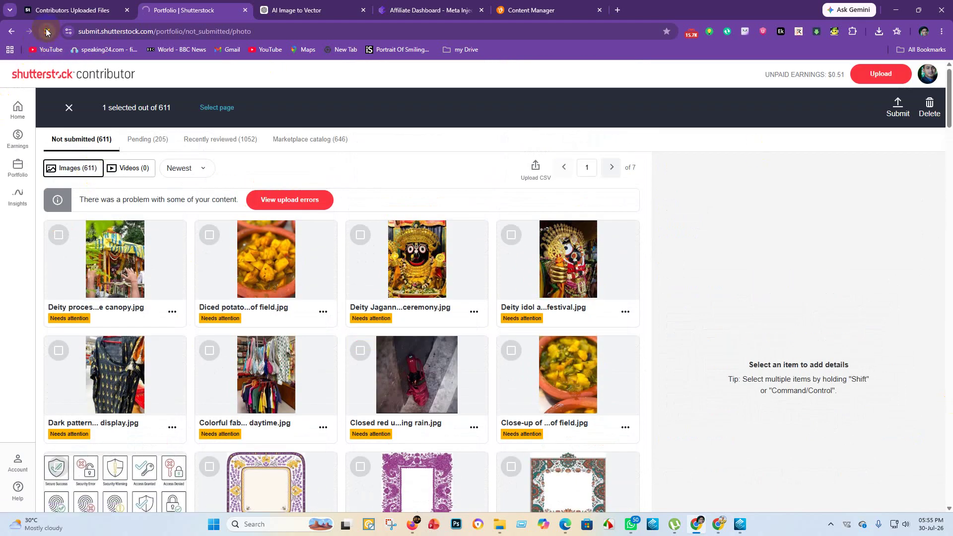
click(47, 32)
Step: Select the 13 consecutive food images from the golden sweet fried dumplings through the crispy battered food cooking, and submit them
scroll(365, 341, down, 15)
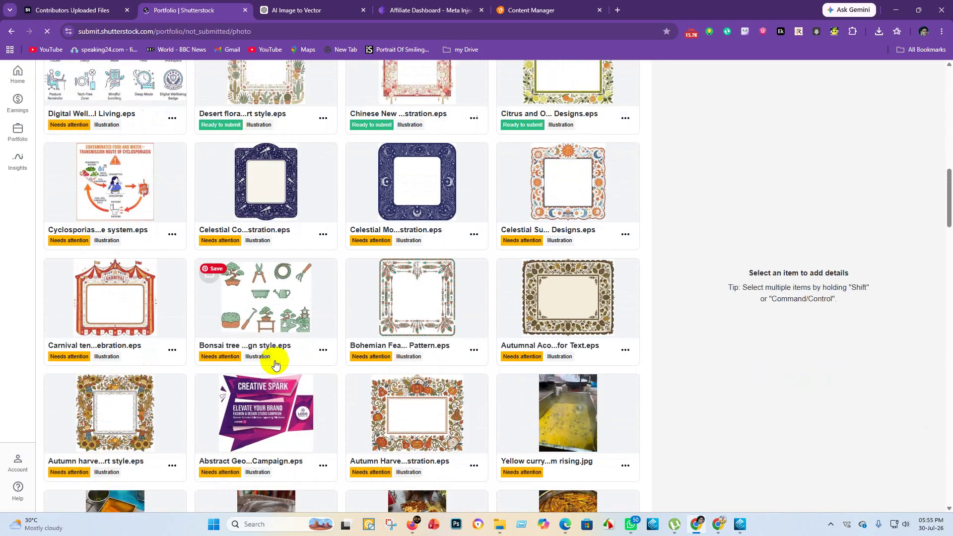
scroll(268, 360, down, 5)
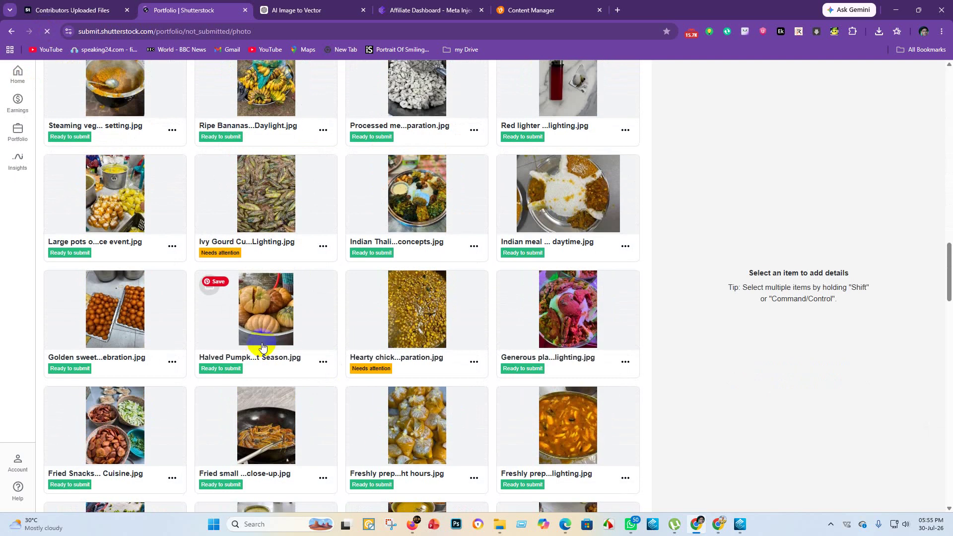
click(59, 288)
scroll(496, 392, down, 5)
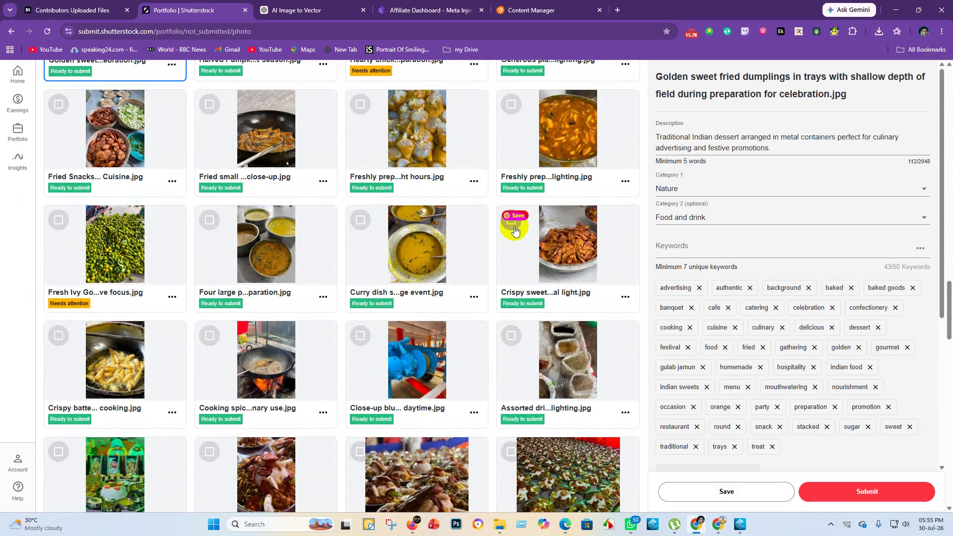
shift+click(513, 224)
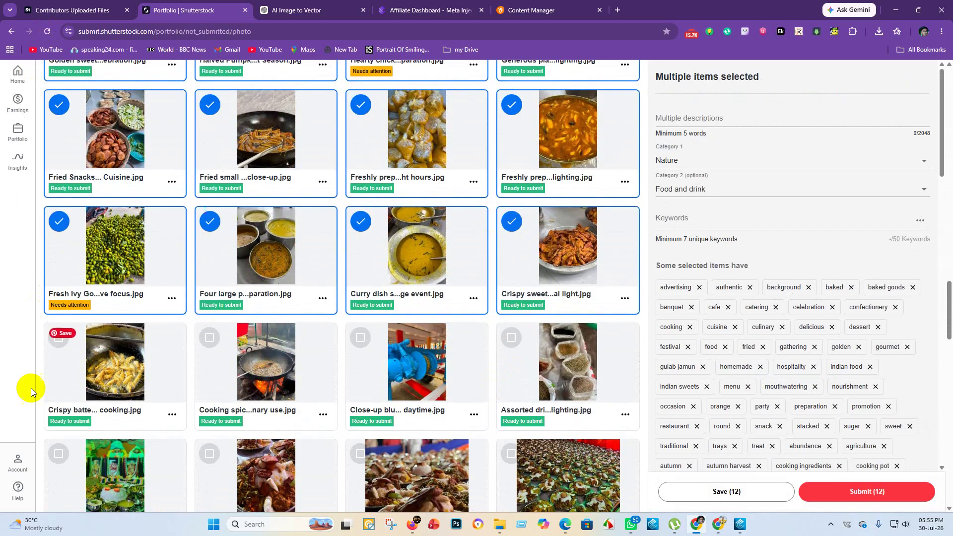
click(60, 342)
scroll(323, 291, up, 4)
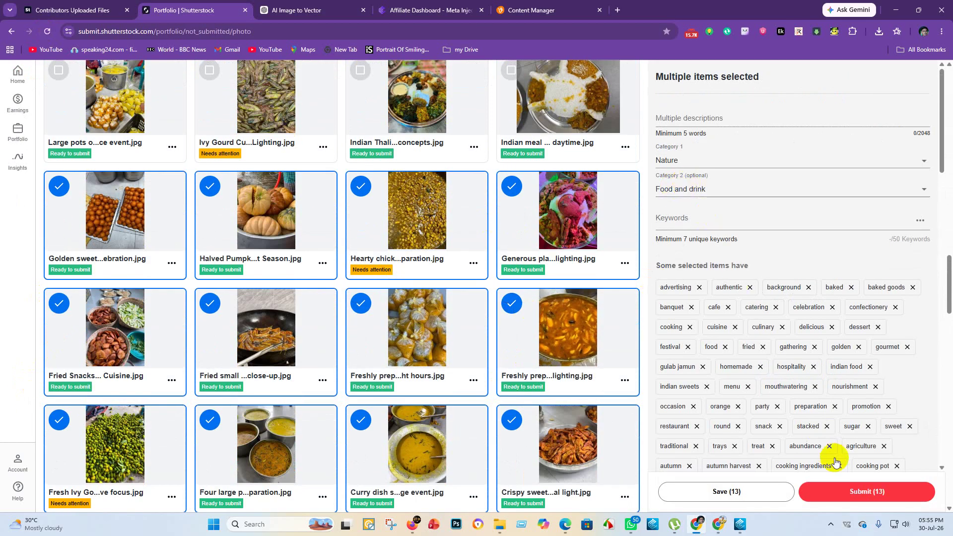
click(880, 496)
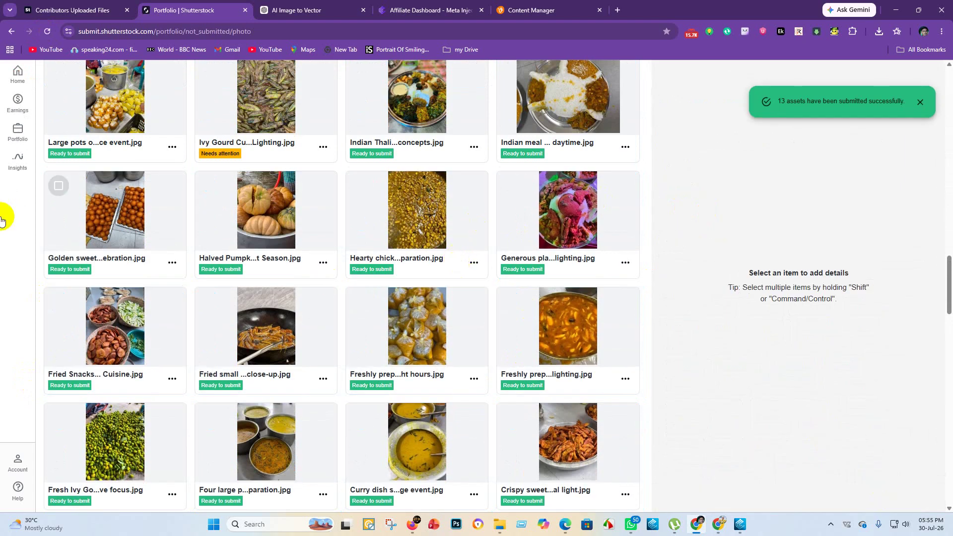
Step: Select the 23 consecutive JPG images from the yellow curry with small fish through the last abundant feast celebration photo
scroll(5, 215, up, 6)
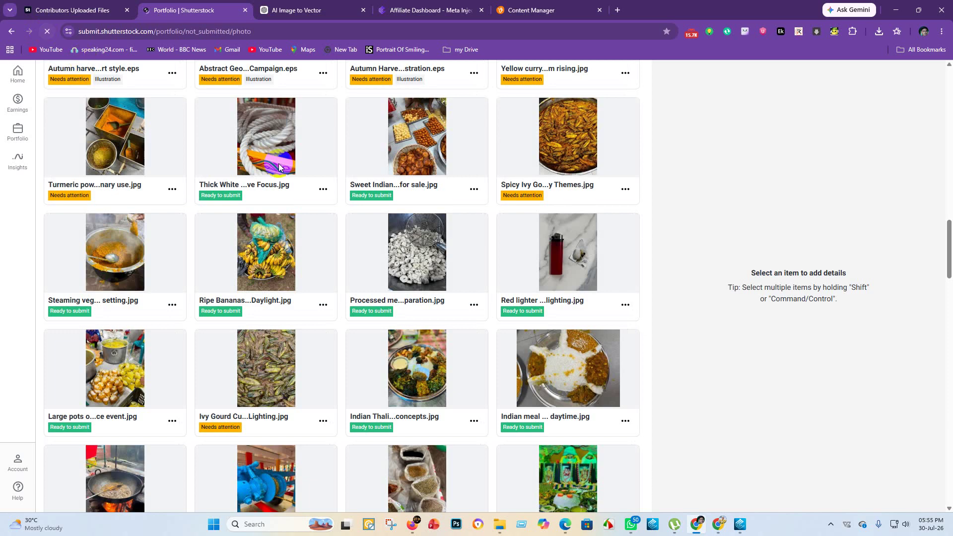
scroll(179, 178, up, 5)
scroll(179, 177, up, 5)
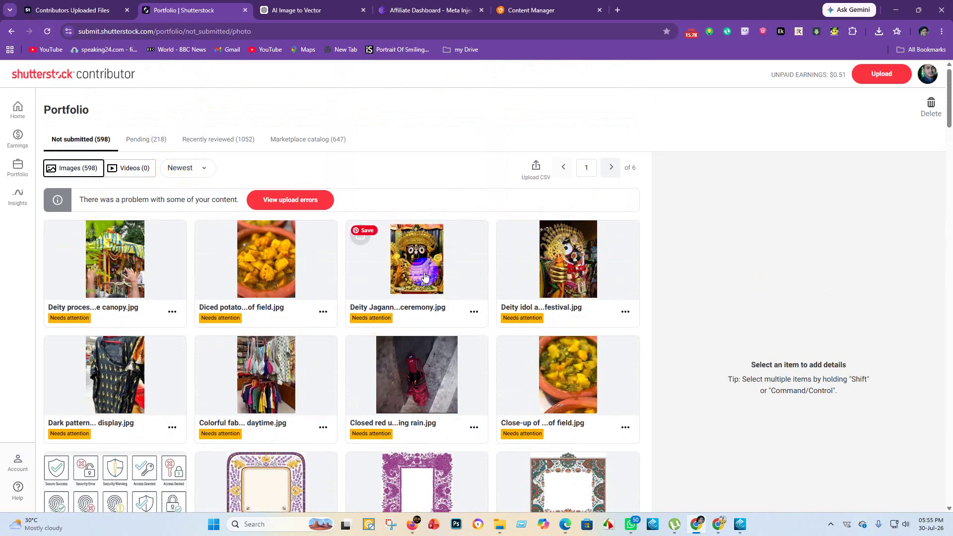
scroll(222, 362, down, 20)
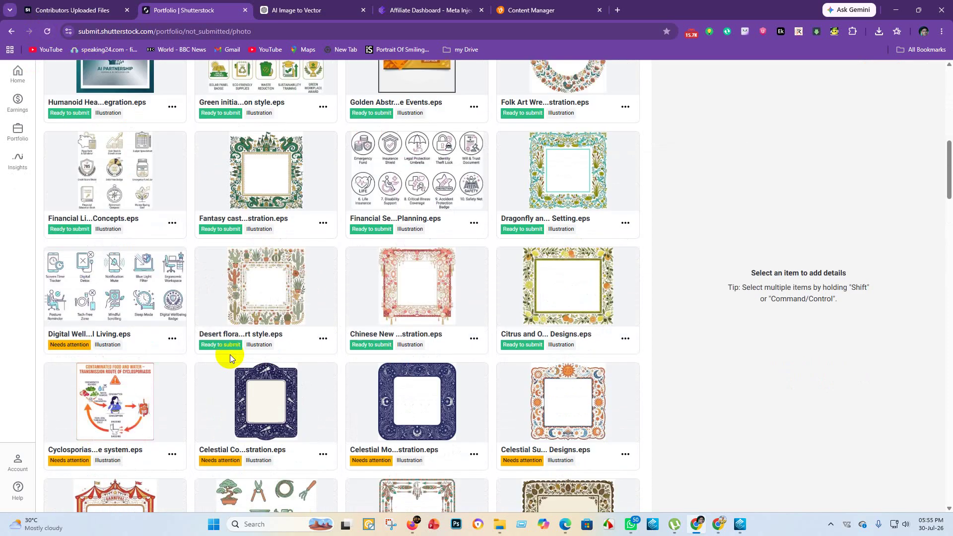
scroll(246, 347, up, 9)
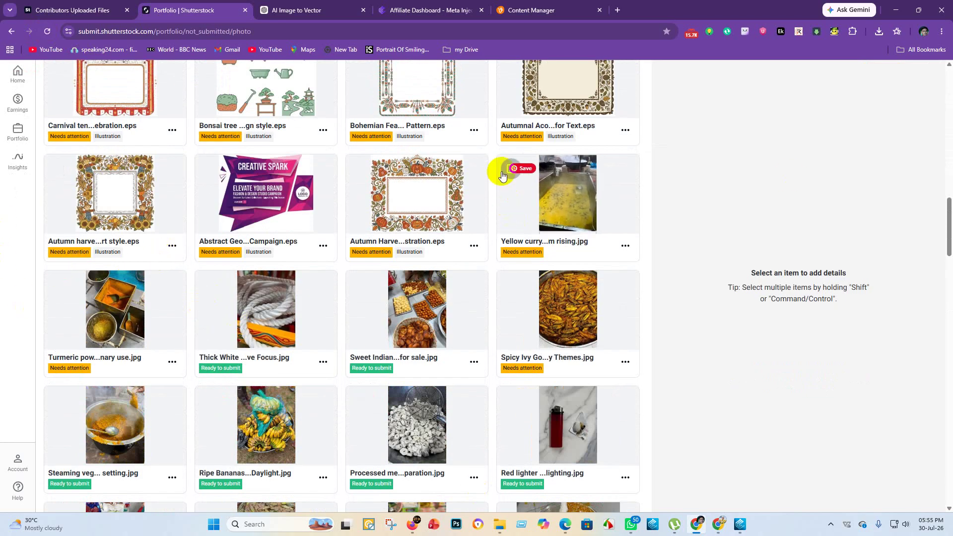
click(508, 174)
scroll(328, 310, down, 8)
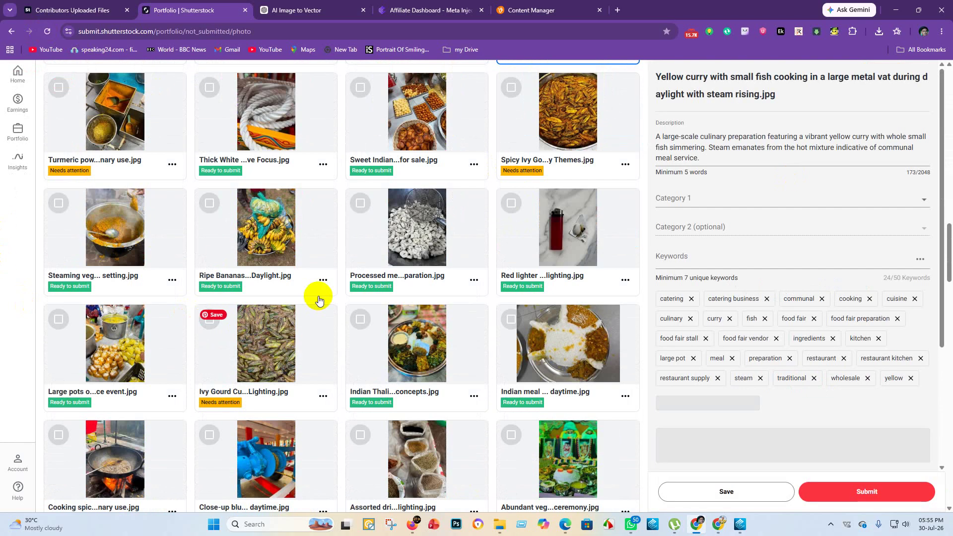
scroll(476, 323, down, 3)
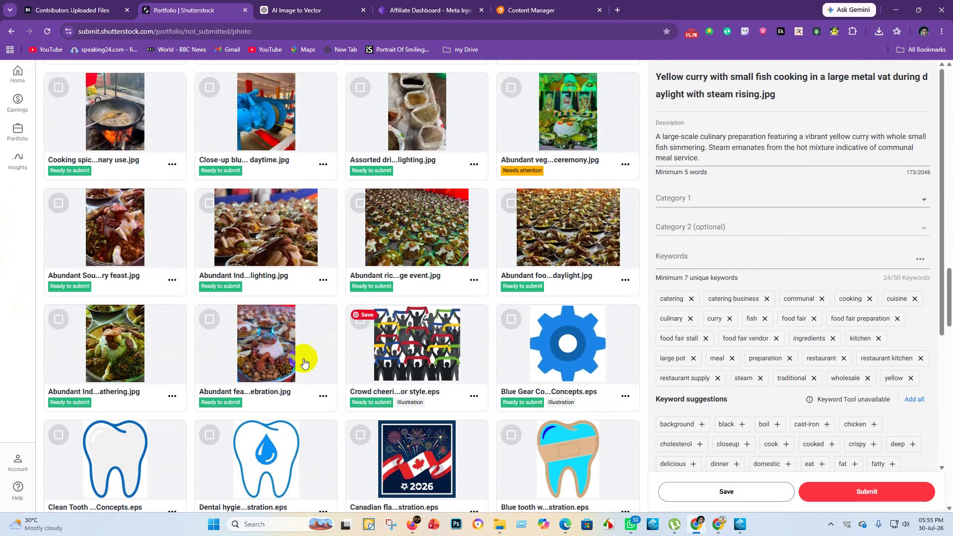
shift+click(210, 326)
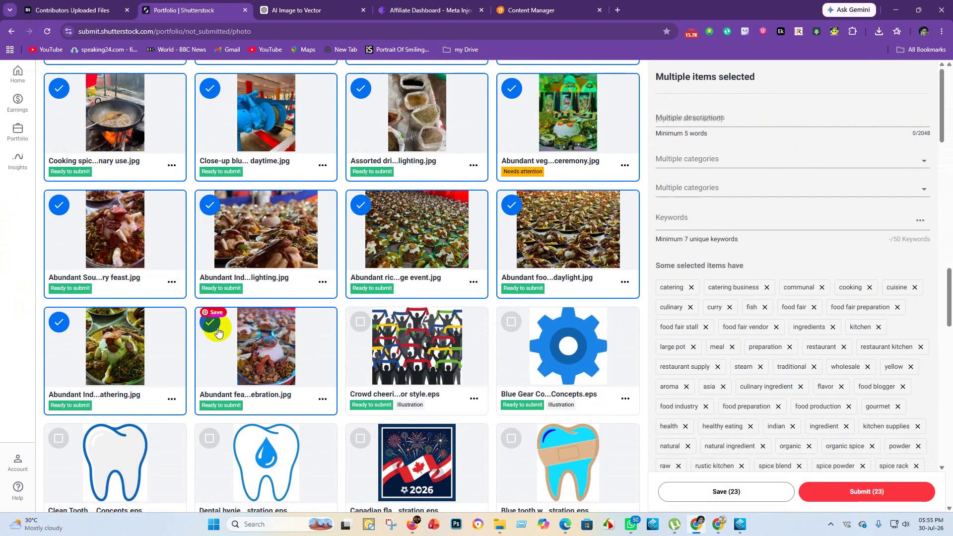
Step: Remove the thick white rope and red lighter images from the selection of food photos
scroll(330, 304, up, 8)
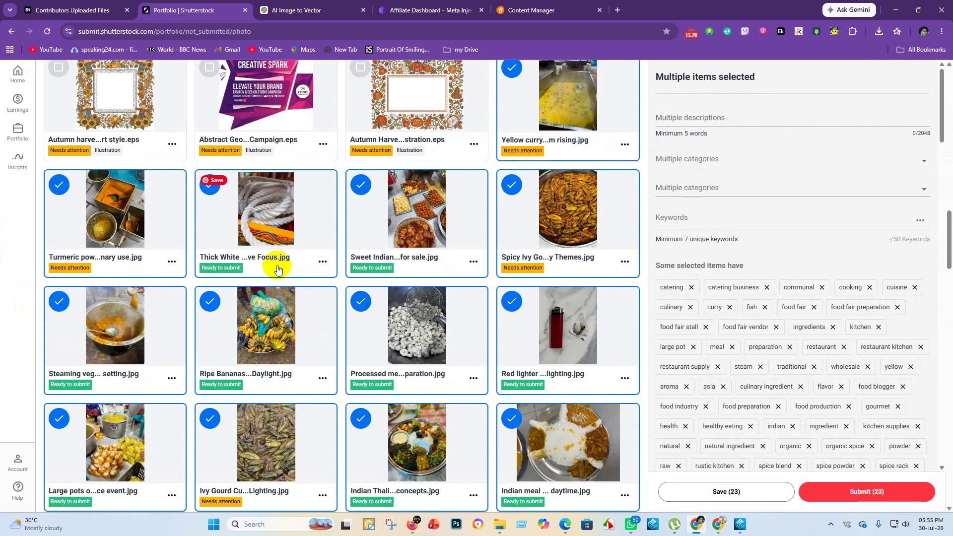
scroll(347, 298, down, 2)
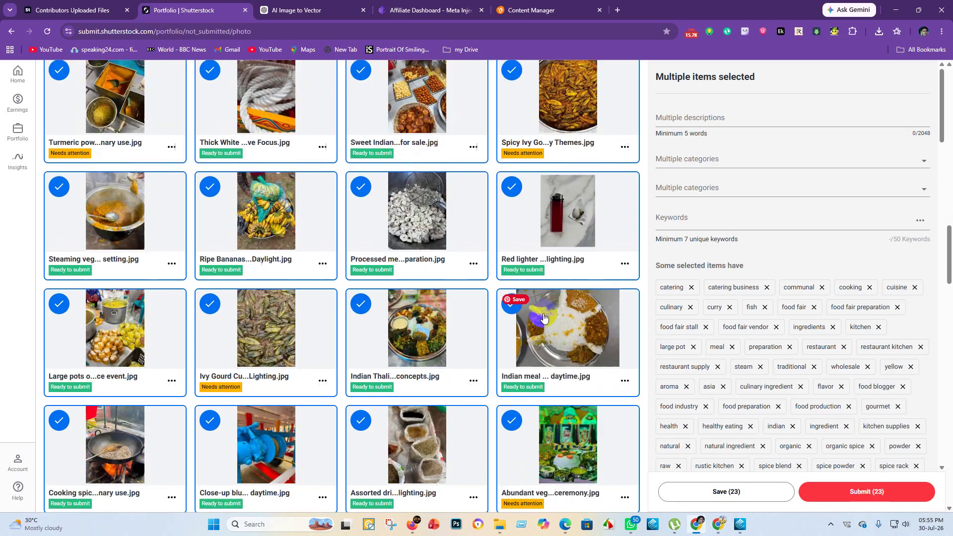
scroll(211, 223, up, 1)
click(210, 139)
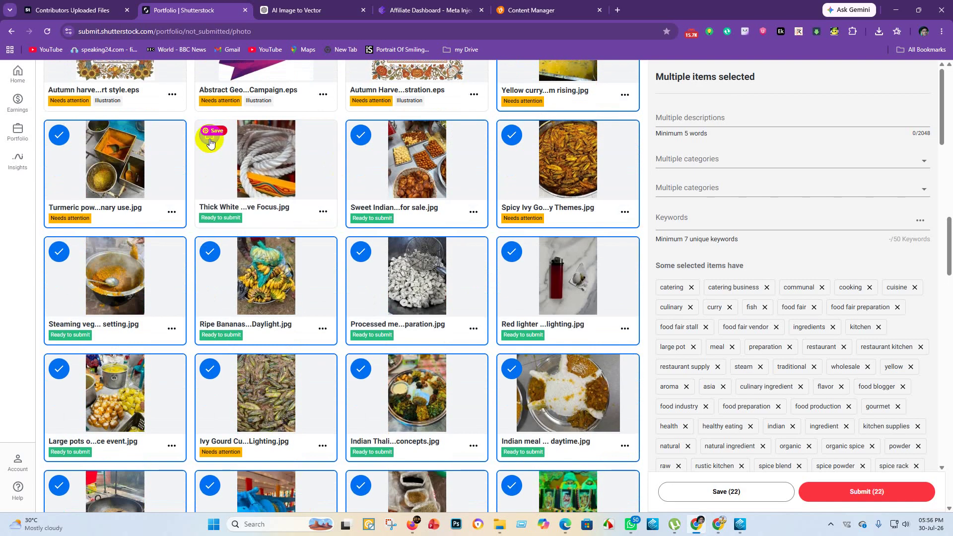
click(510, 258)
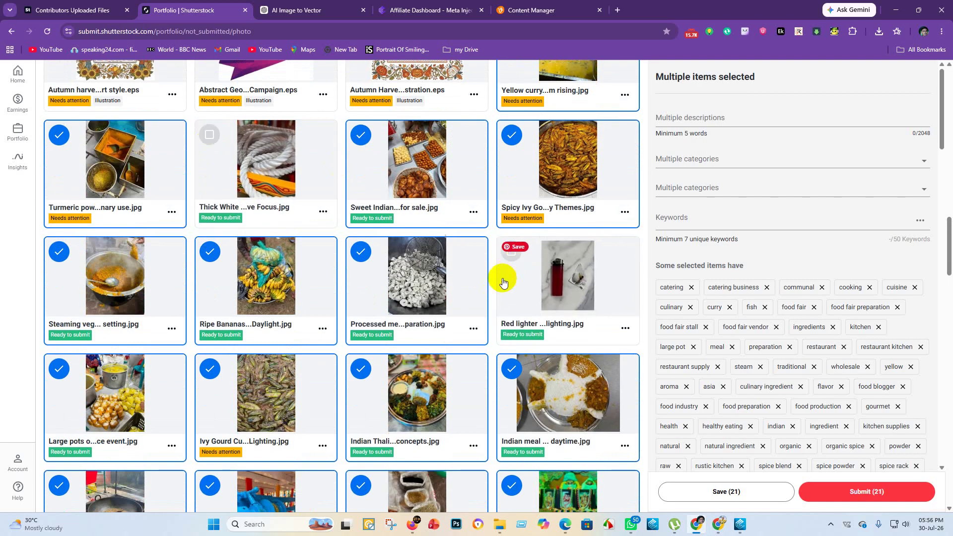
scroll(208, 278, down, 5)
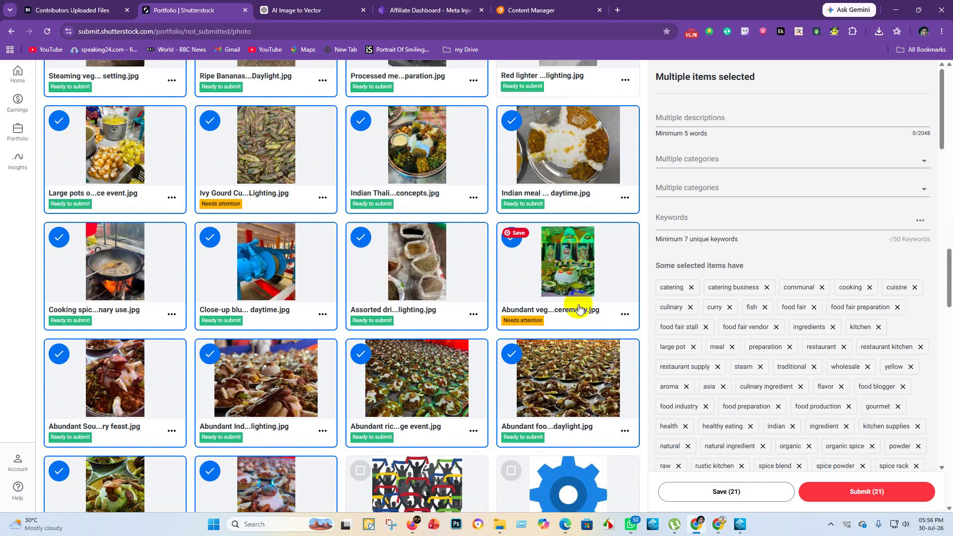
Step: Exclude the close-up blue machinery photo from the selection and set the remaining photos' categories to Food and drink and Nature
click(207, 242)
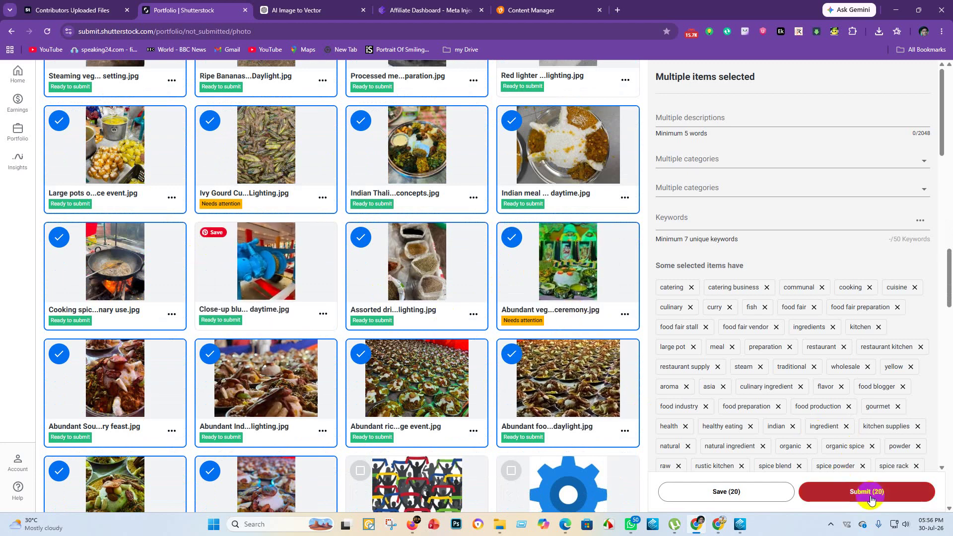
click(715, 163)
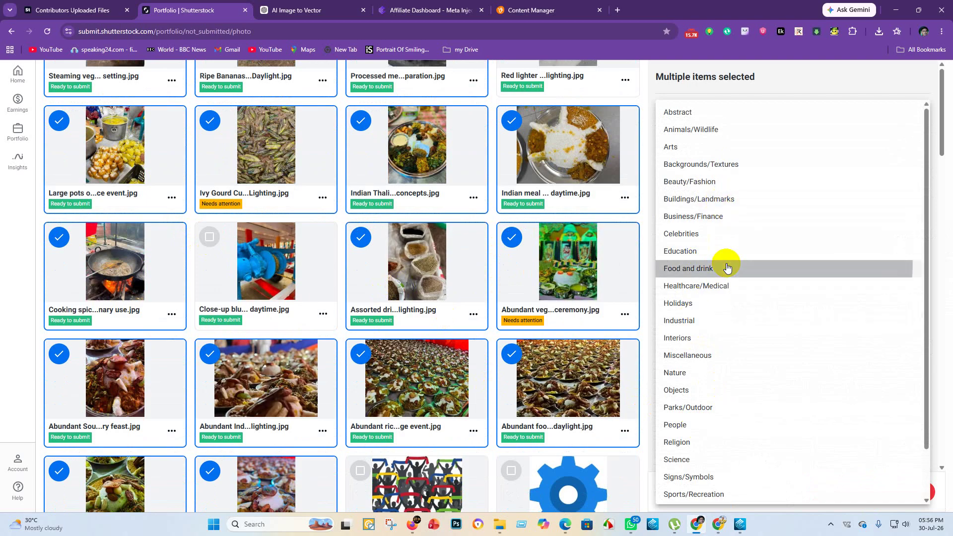
click(724, 268)
click(686, 195)
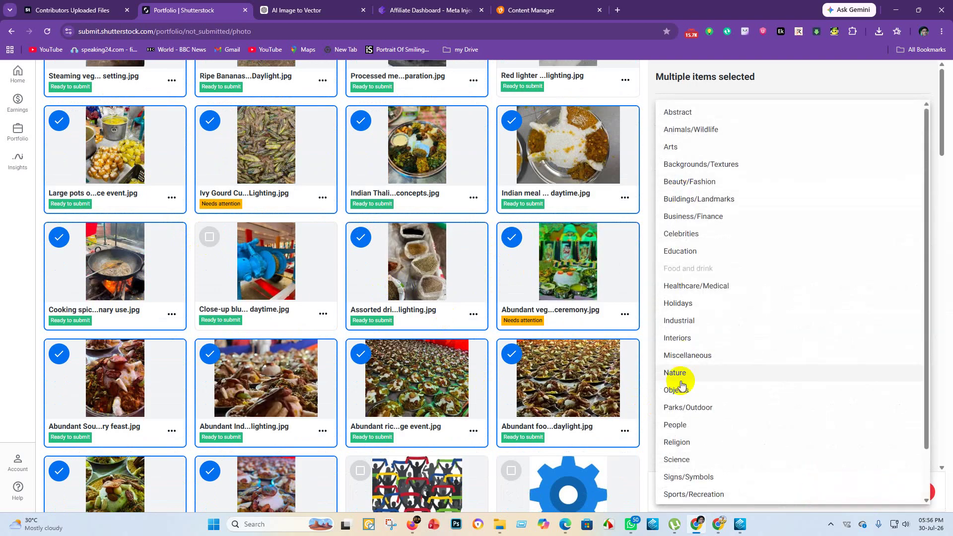
click(688, 377)
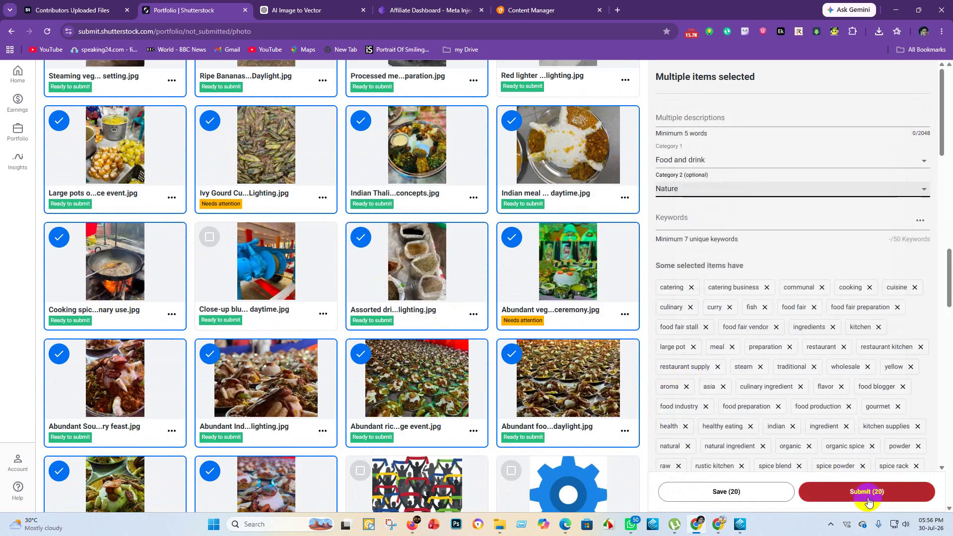
Step: Submit the selected food photos for review and reload the portfolio page once the submission has gone through
click(867, 493)
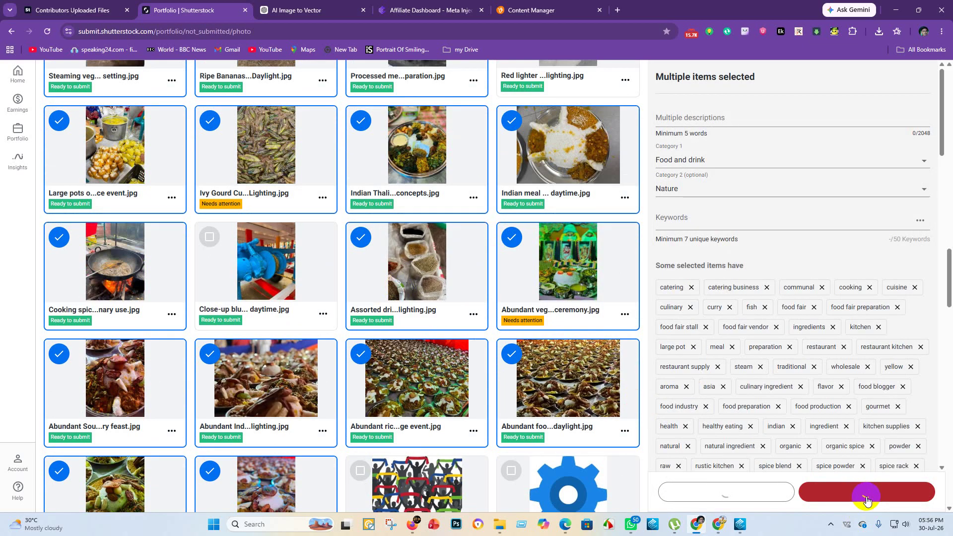
scroll(308, 392, down, 5)
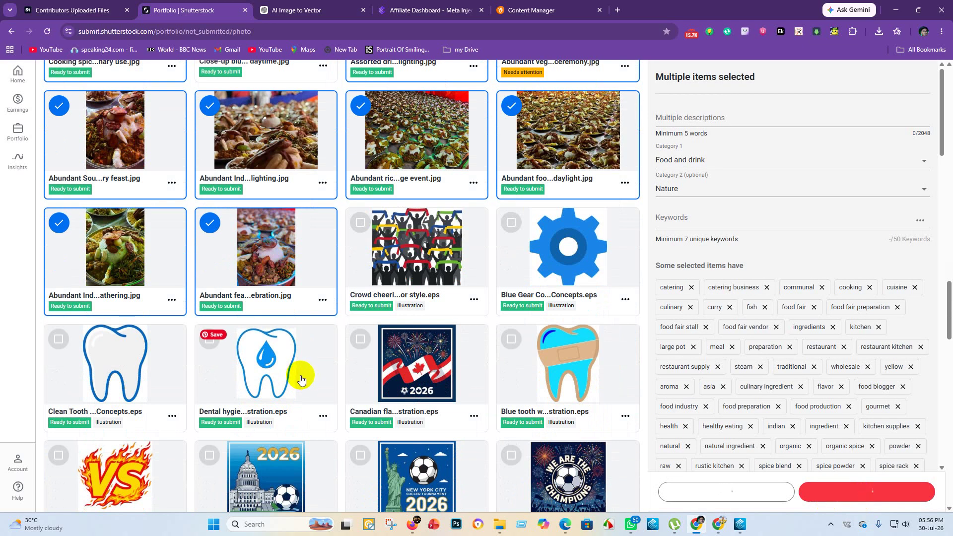
scroll(304, 384, down, 10)
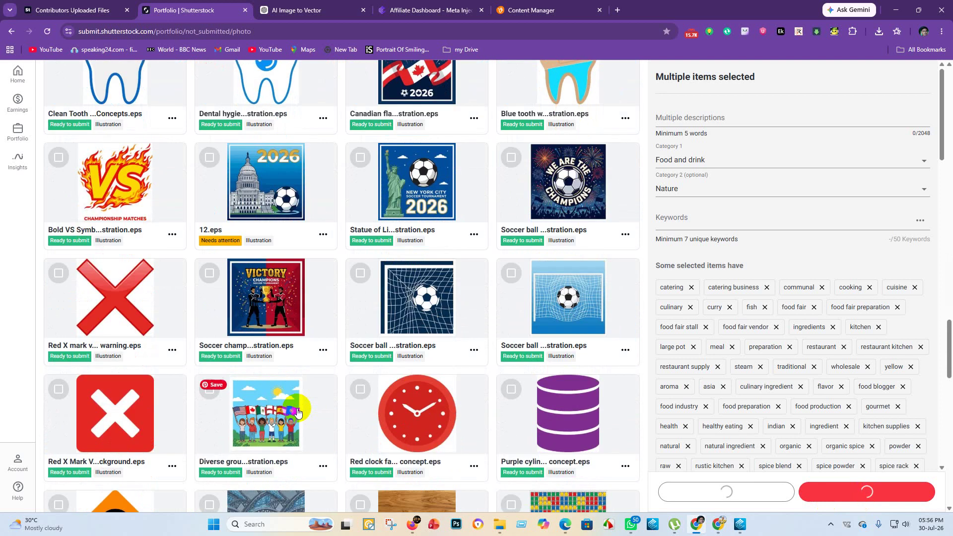
scroll(281, 368, down, 5)
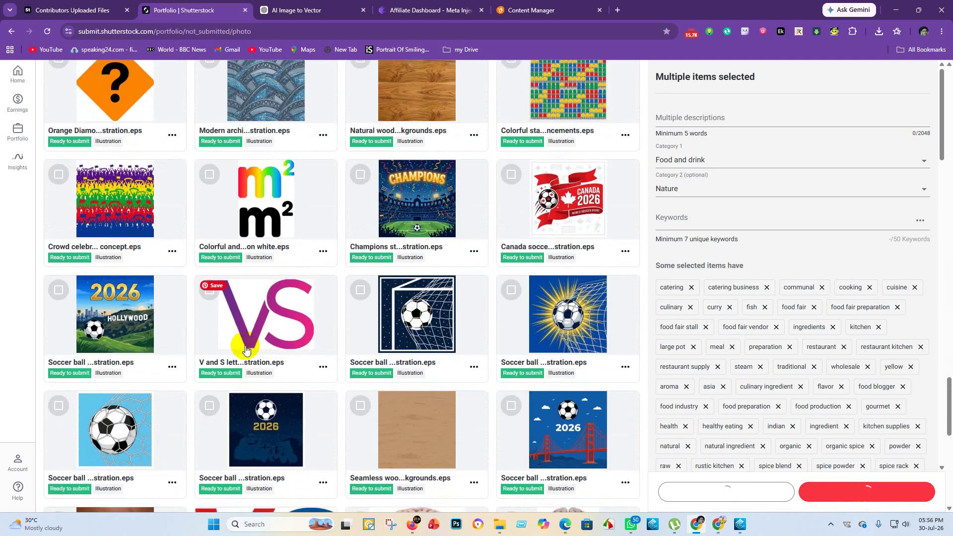
scroll(278, 360, down, 6)
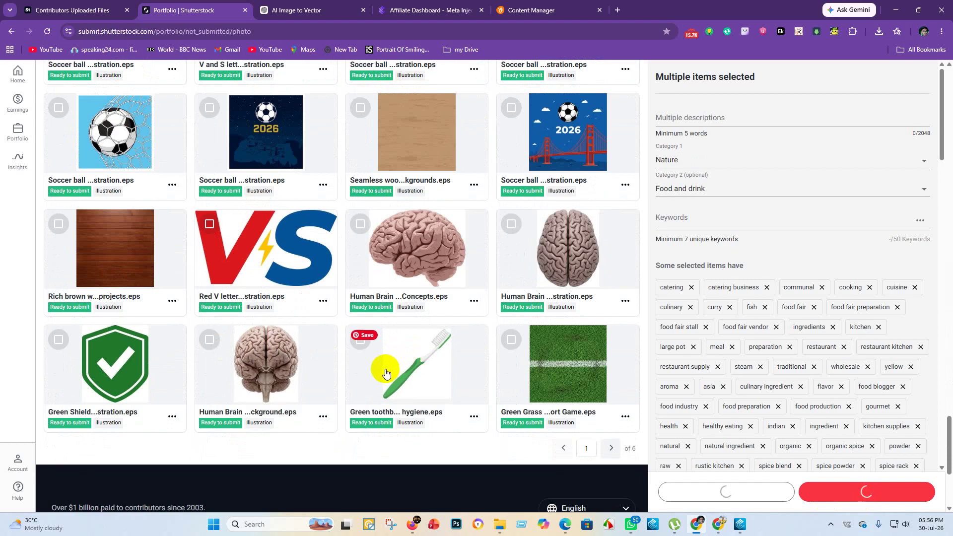
scroll(381, 358, up, 20)
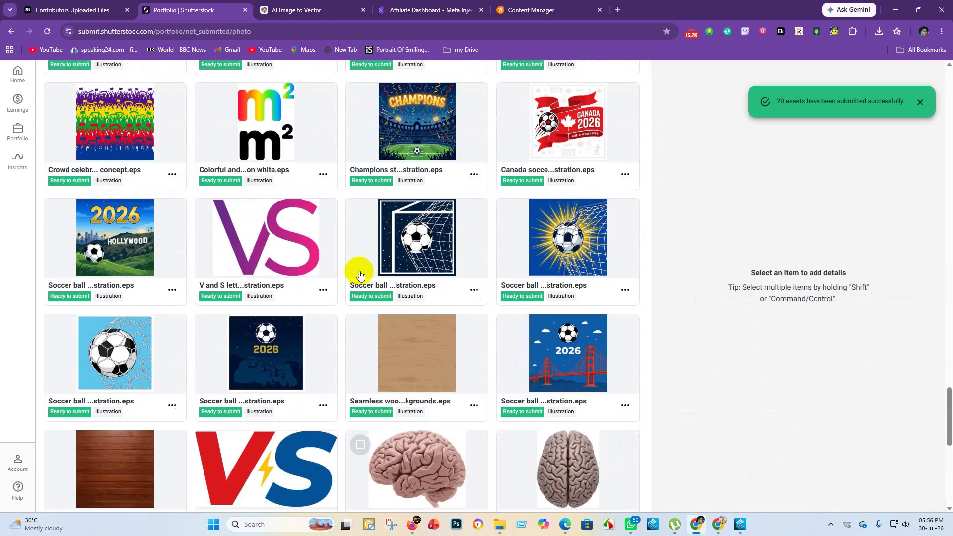
scroll(86, 208, up, 10)
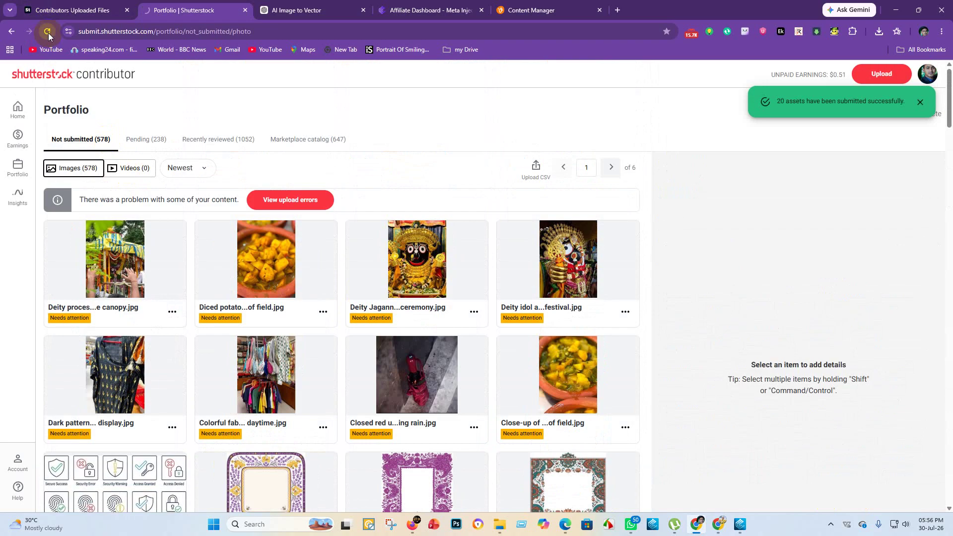
click(47, 32)
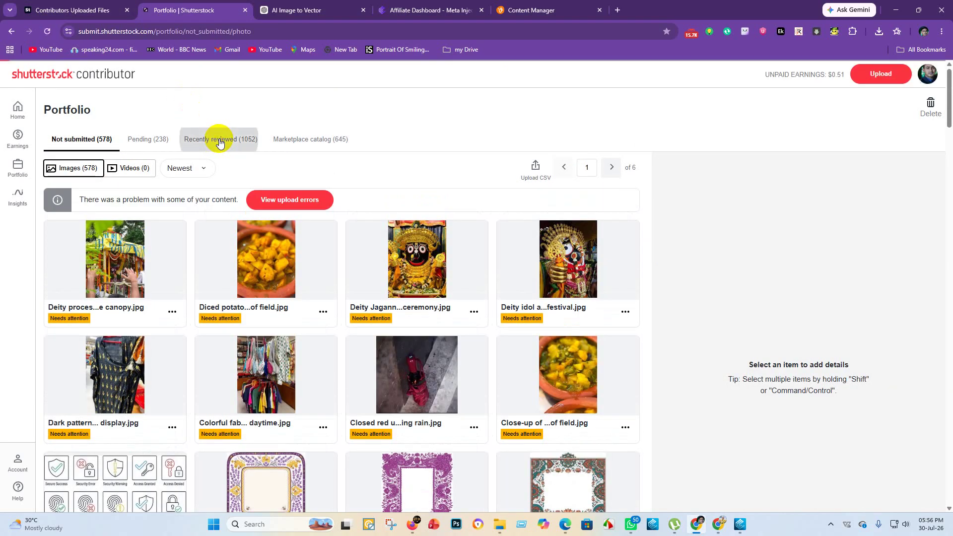
Step: Examine the approval statuses and rejection reasons of the recently reviewed images
click(220, 143)
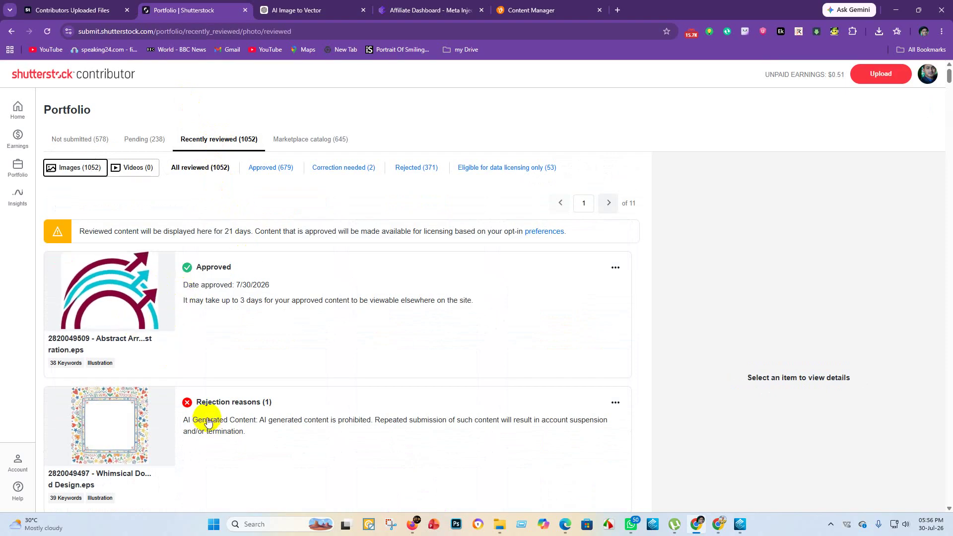
scroll(222, 206, down, 5)
scroll(210, 250, down, 8)
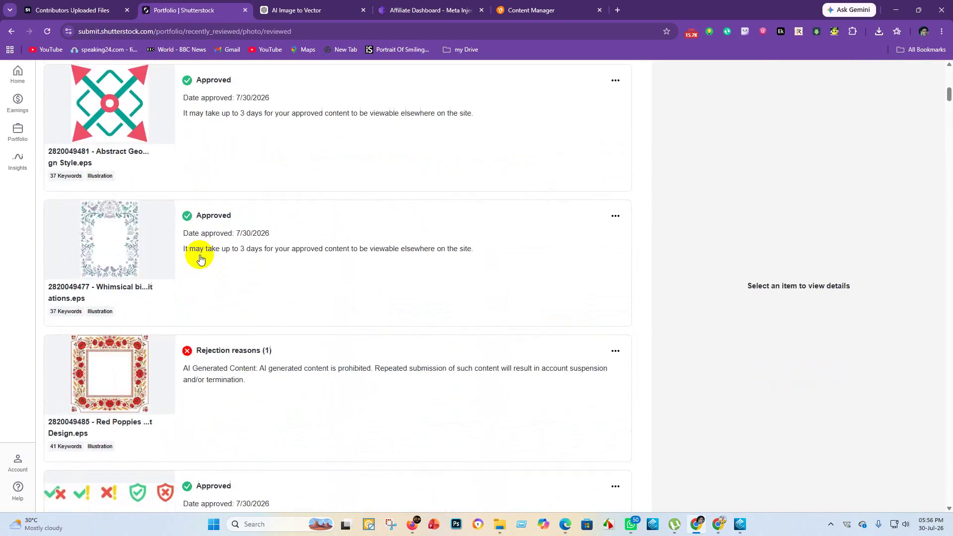
scroll(174, 259, down, 3)
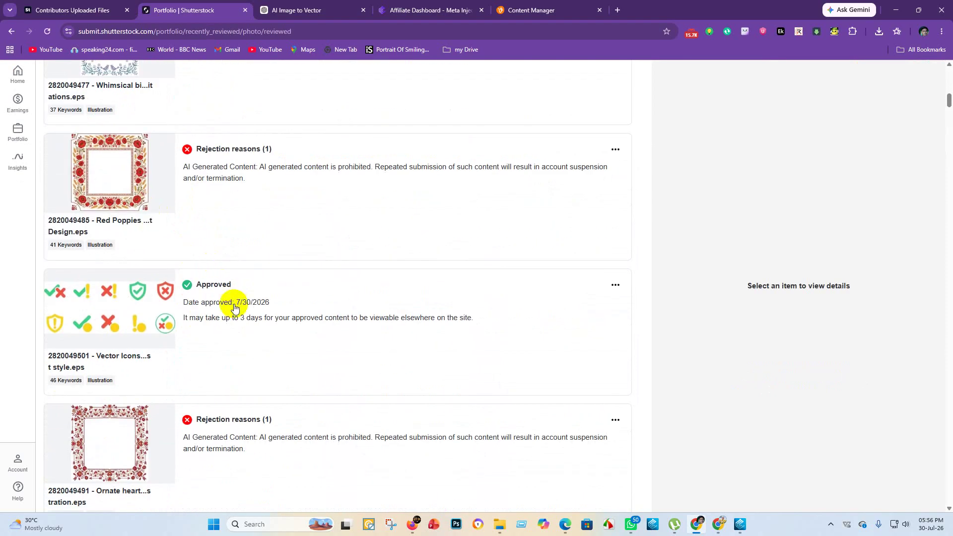
scroll(199, 223, down, 3)
scroll(196, 271, down, 10)
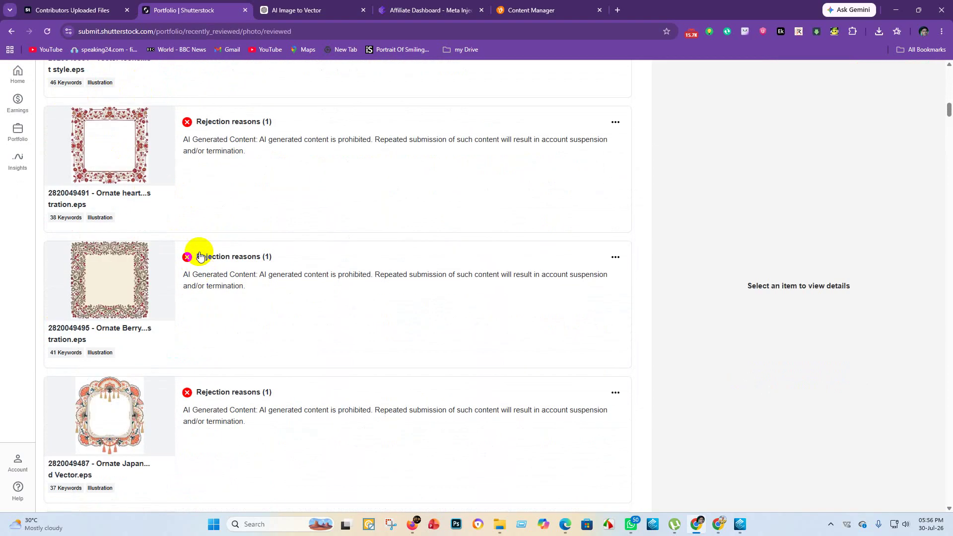
scroll(198, 267, down, 3)
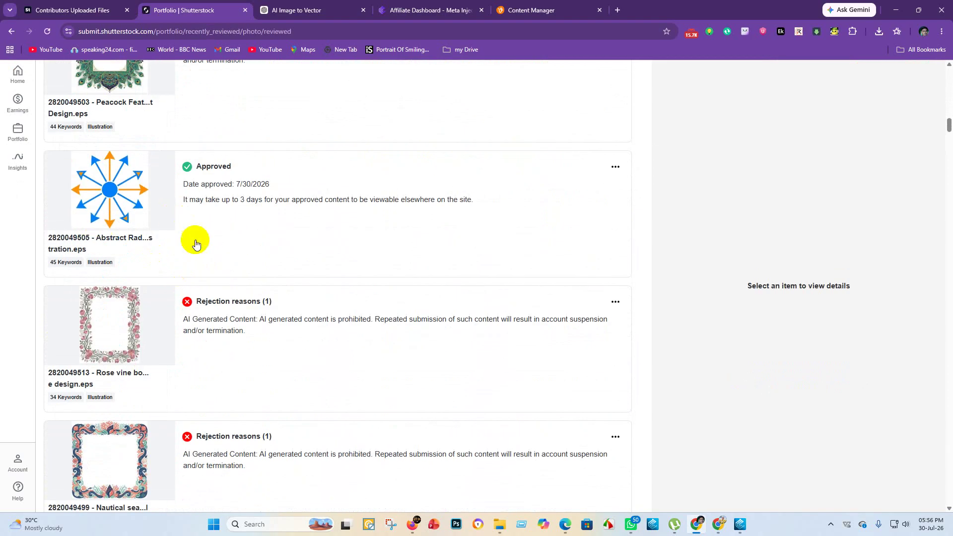
scroll(198, 238, down, 8)
scroll(208, 238, down, 4)
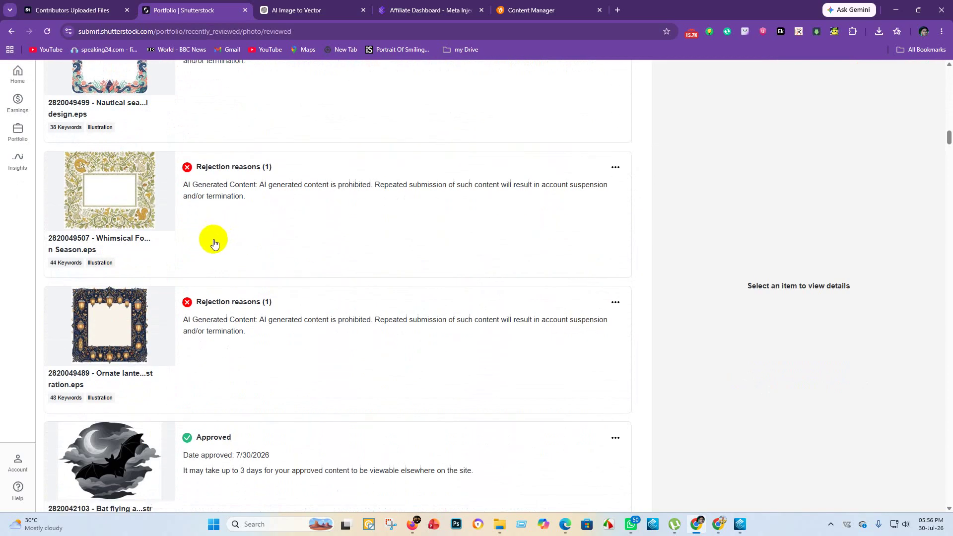
scroll(248, 300, down, 3)
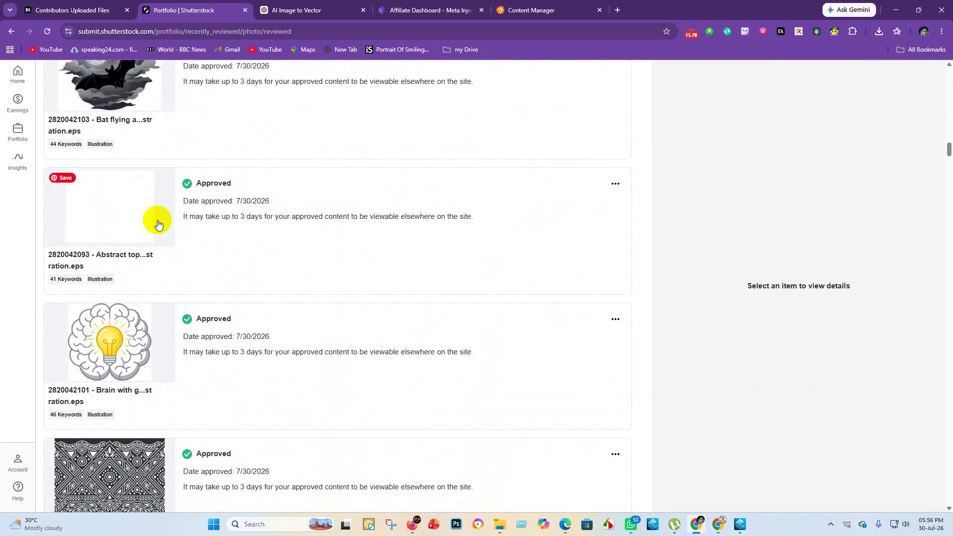
scroll(164, 233, up, 1)
scroll(169, 243, up, 1)
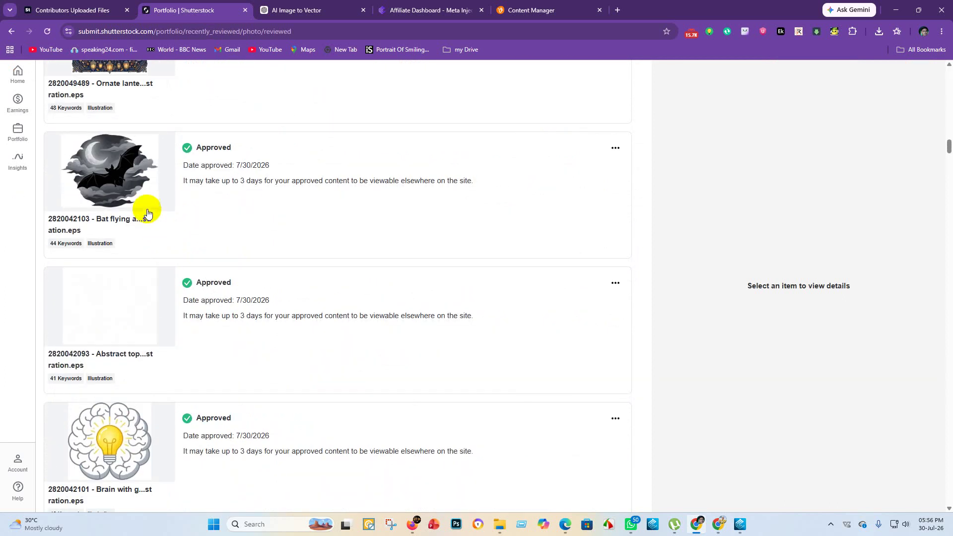
scroll(184, 287, down, 13)
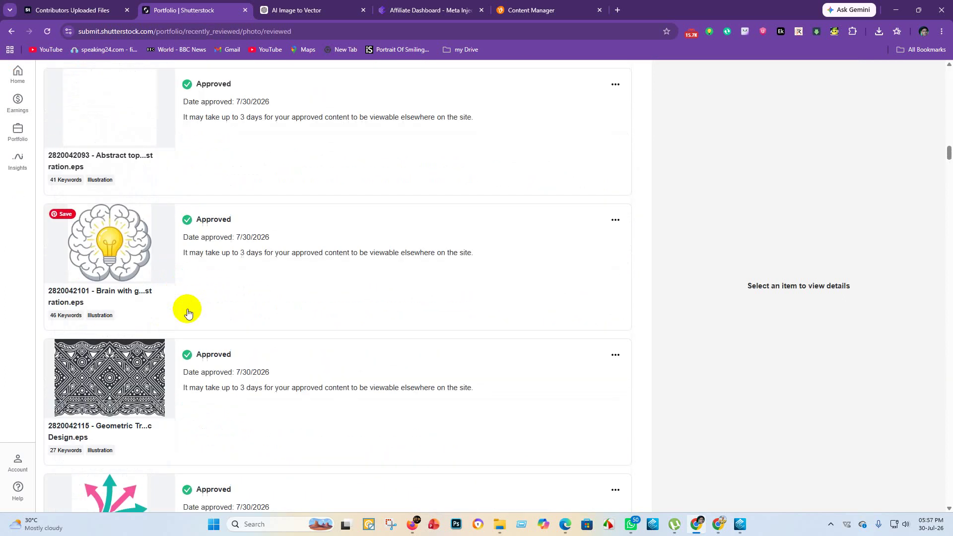
scroll(189, 310, down, 9)
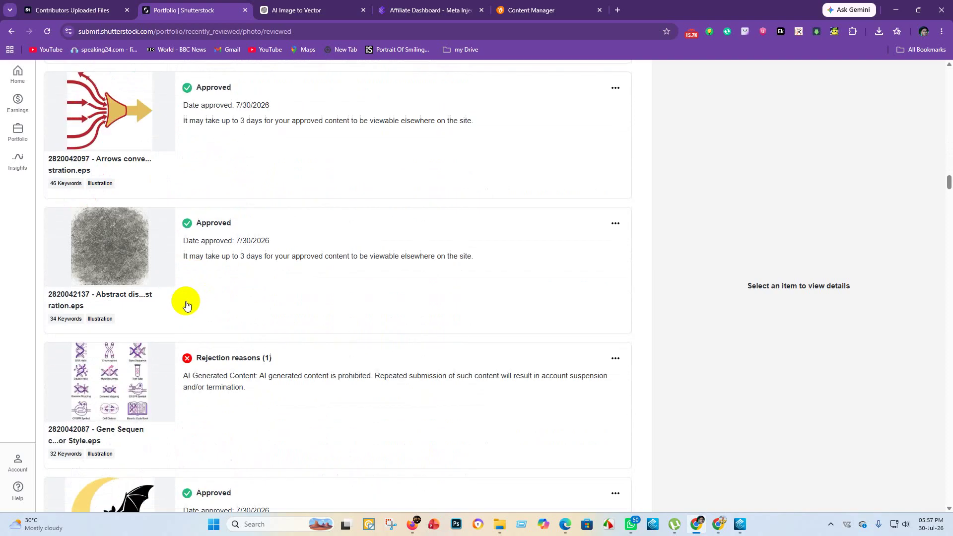
scroll(198, 223, up, 8)
scroll(154, 180, up, 20)
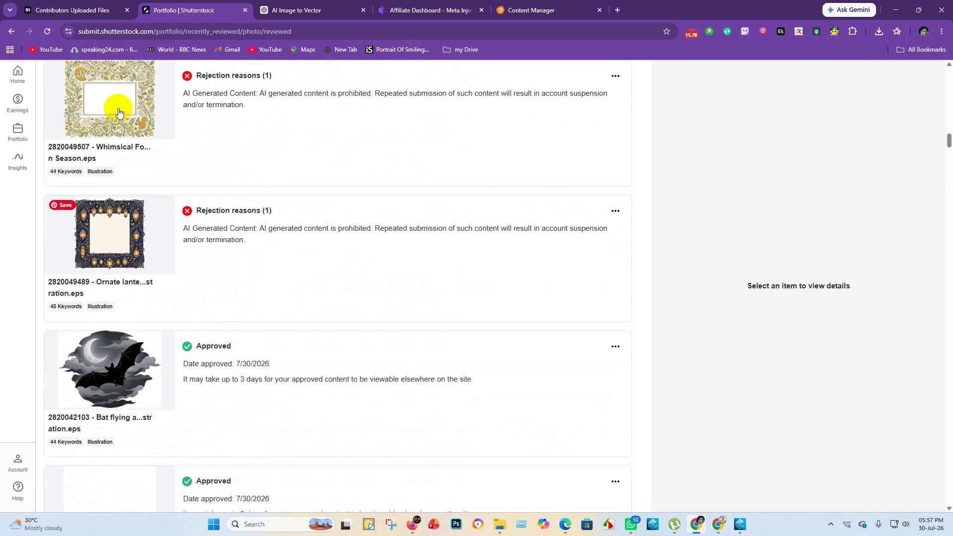
scroll(113, 114, up, 20)
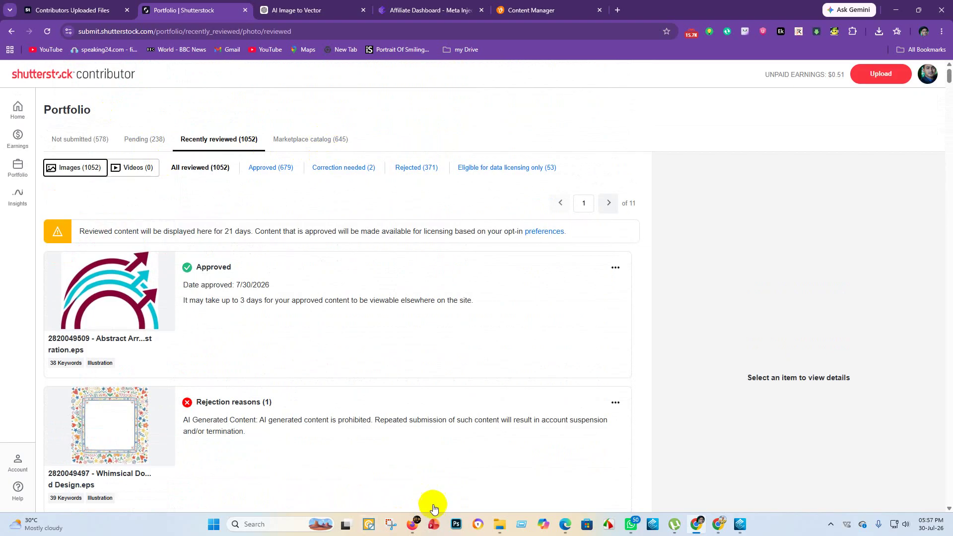
Step: Switch to File Explorer and look through the EPS files and previews in folder 48 of colorful vector
click(500, 524)
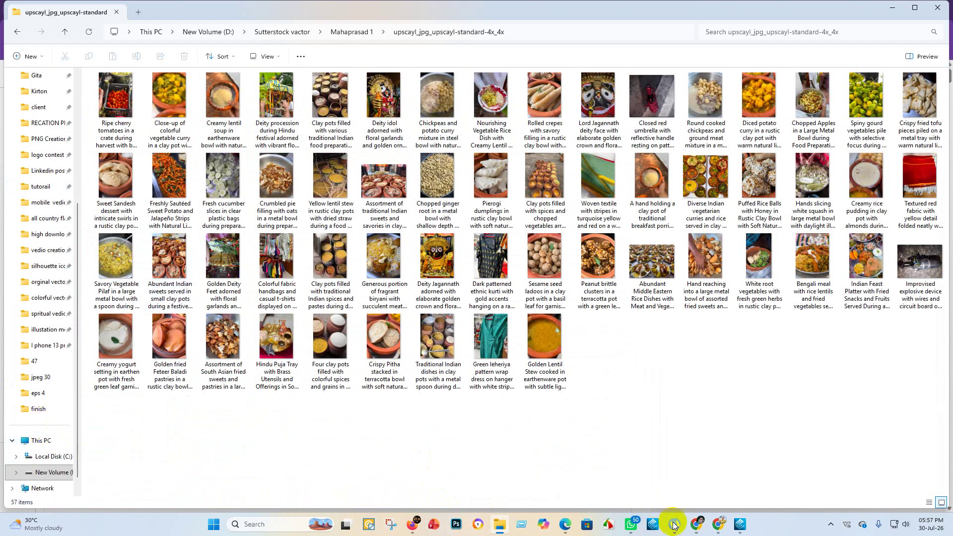
click(48, 366)
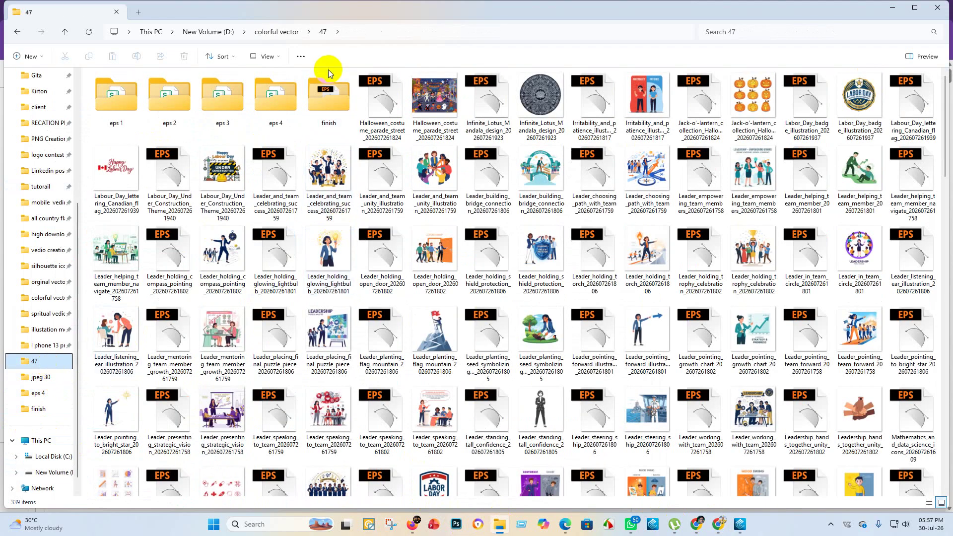
click(276, 32)
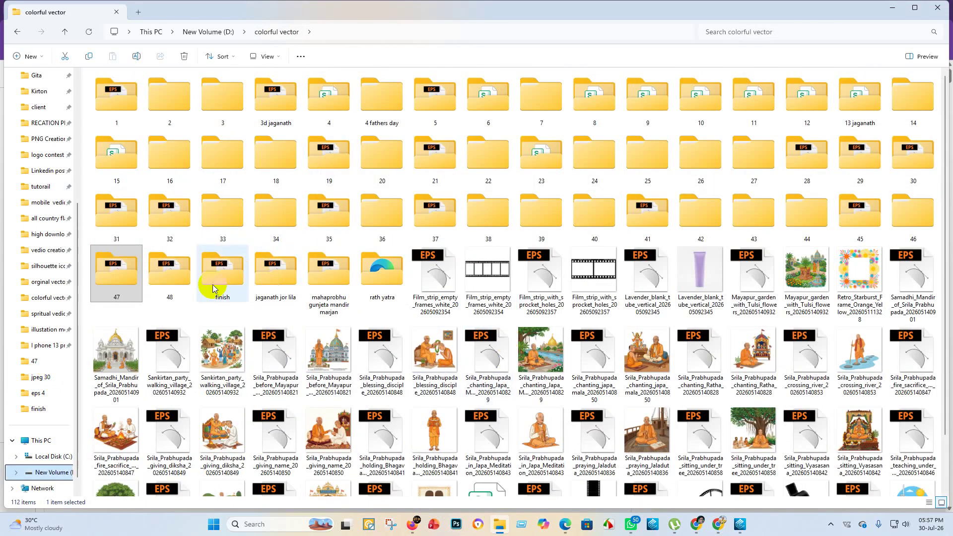
double_click(167, 274)
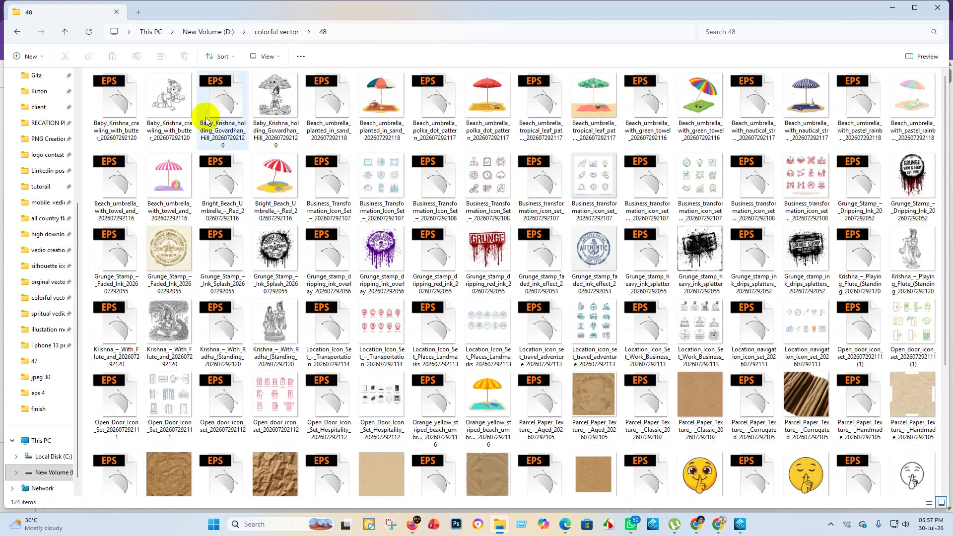
scroll(621, 353, down, 5)
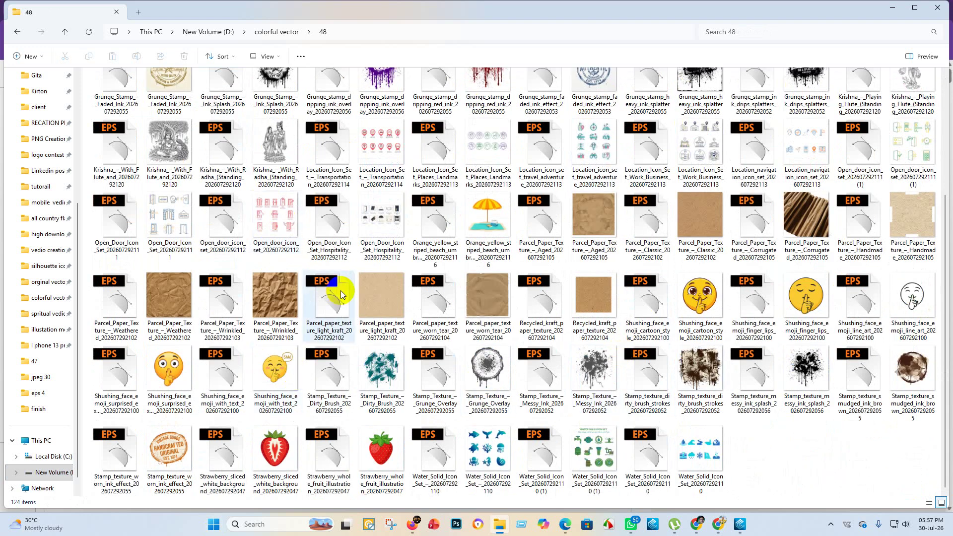
scroll(330, 288, up, 3)
scroll(744, 447, down, 3)
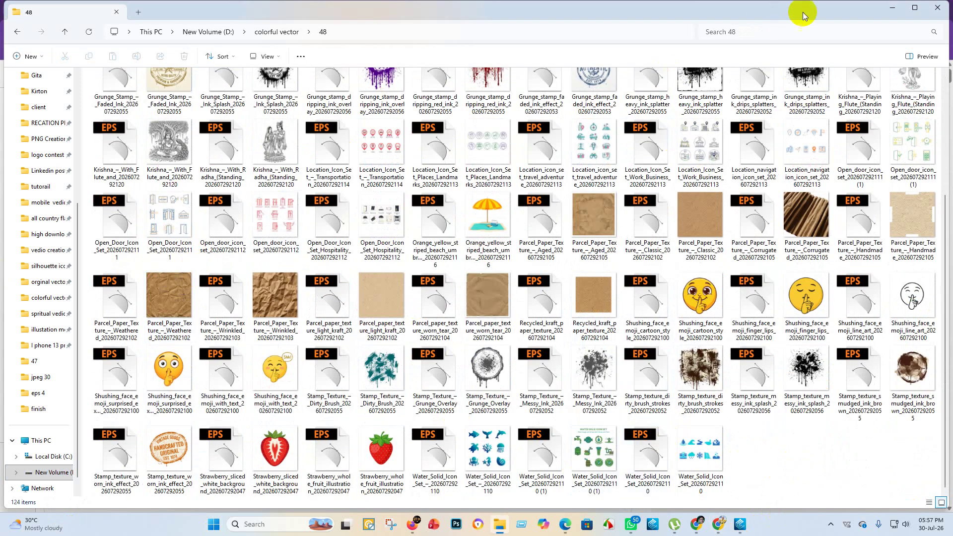
click(894, 8)
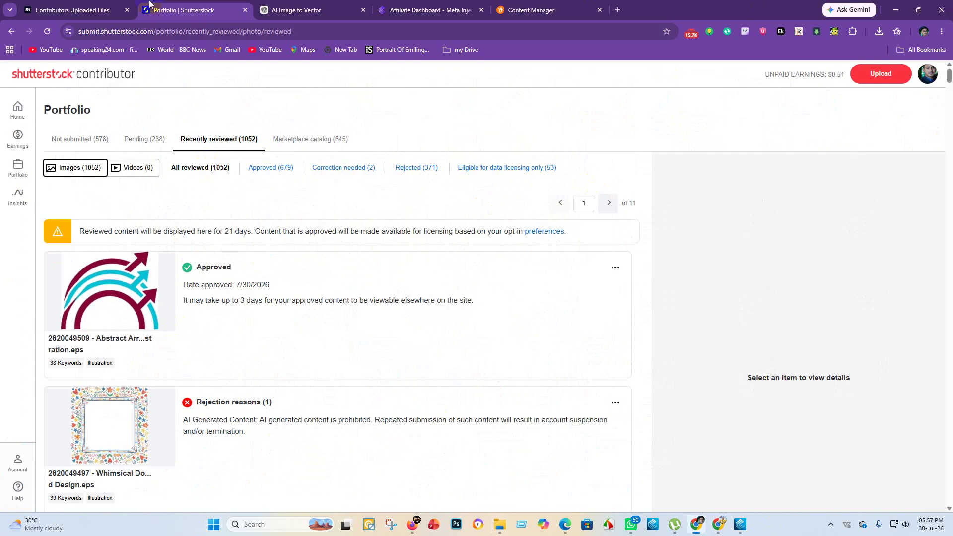
Step: Switch to the Adobe Stock contributor site and view the recent top sellers for photos under Insights
click(60, 11)
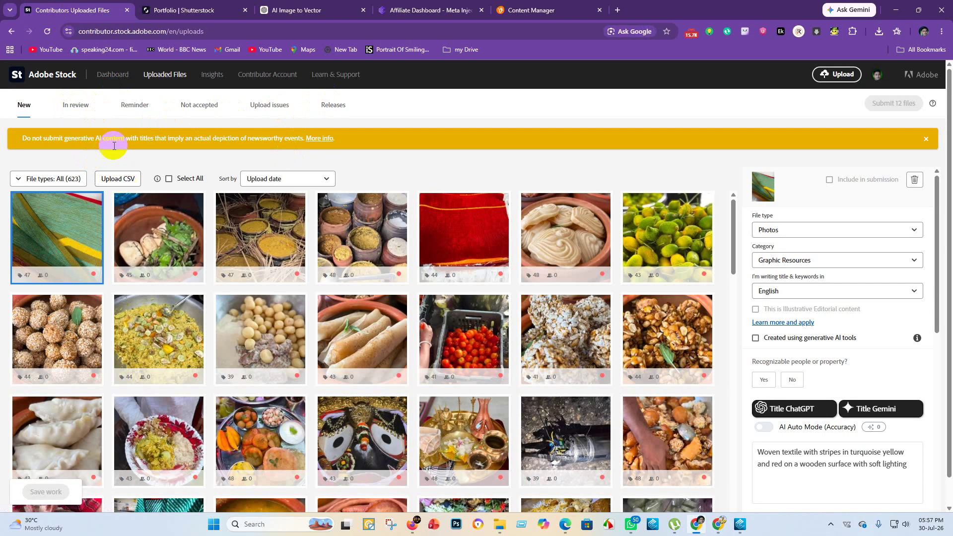
click(221, 80)
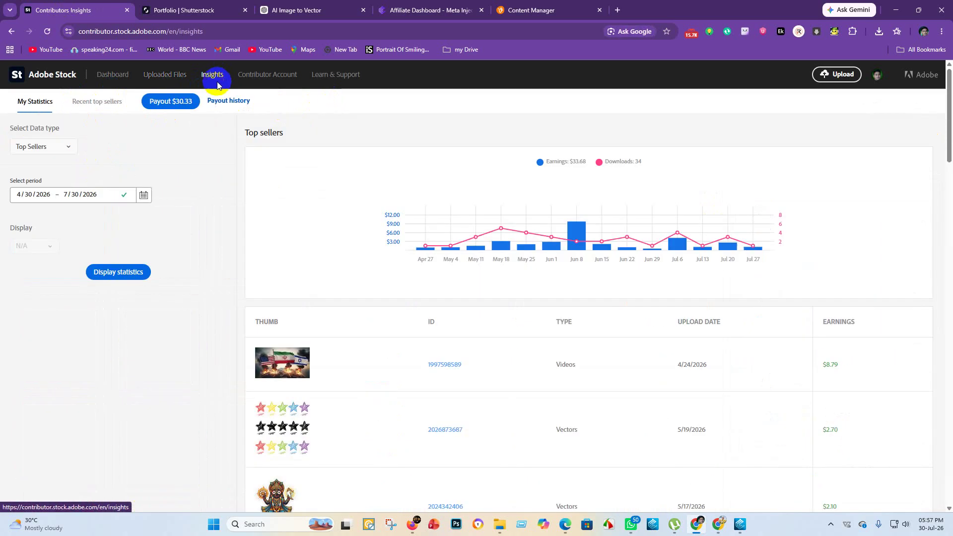
click(96, 107)
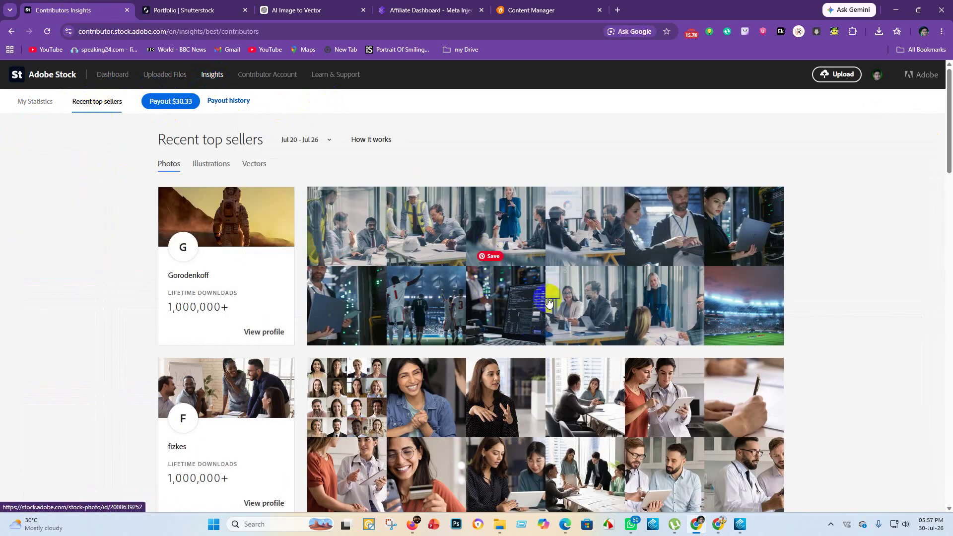
scroll(541, 243, down, 3)
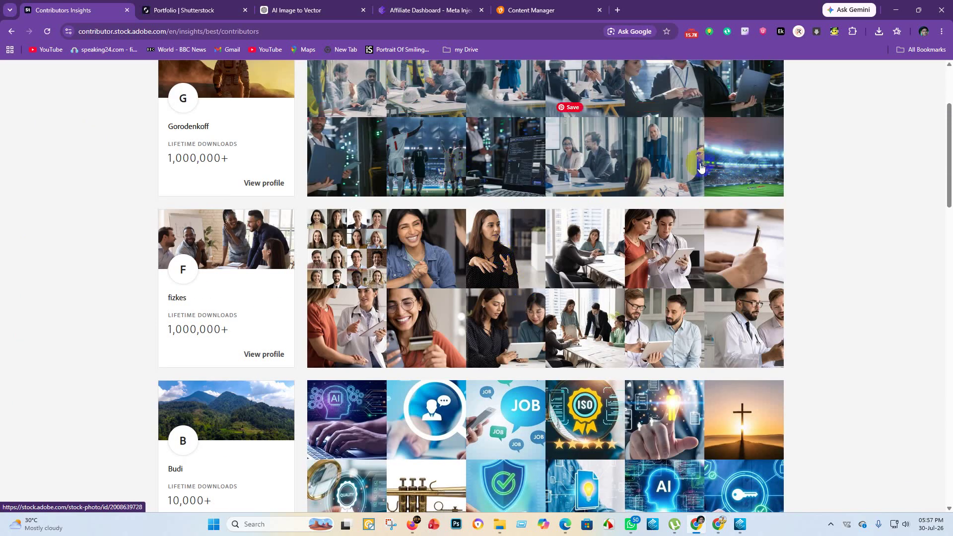
Step: Look through the top-selling photo contributors' images and open Design Zone's red brush strokes photo
scroll(573, 162, down, 3)
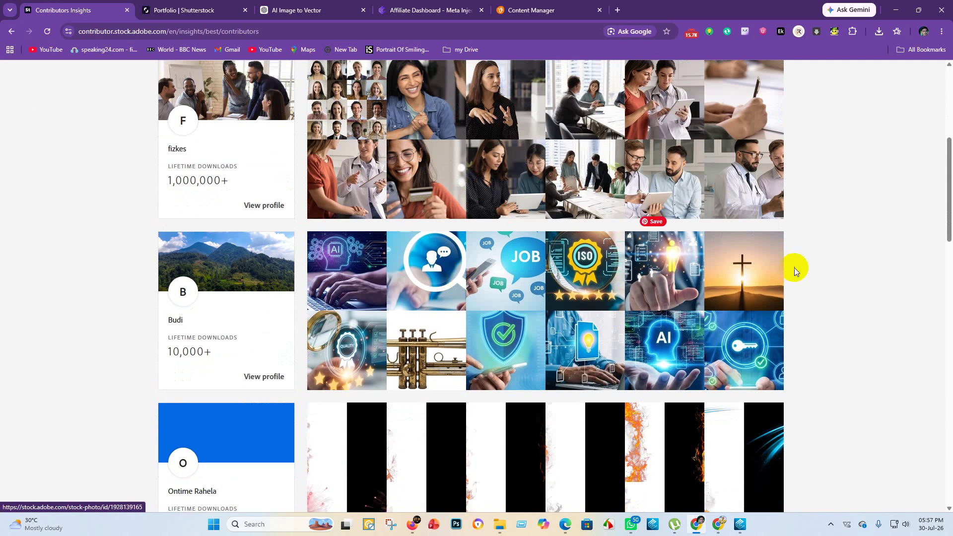
scroll(682, 211, down, 3)
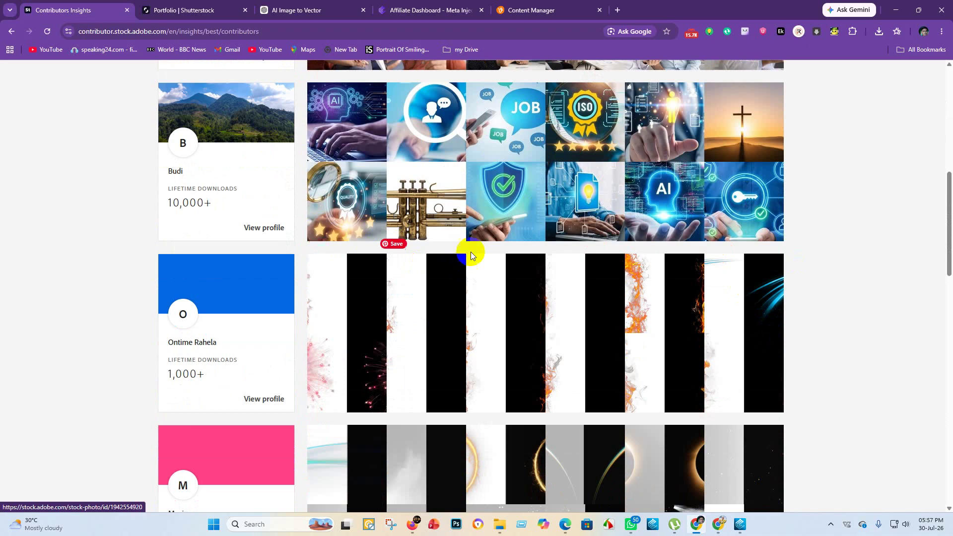
scroll(748, 165, up, 1)
right_click(748, 165)
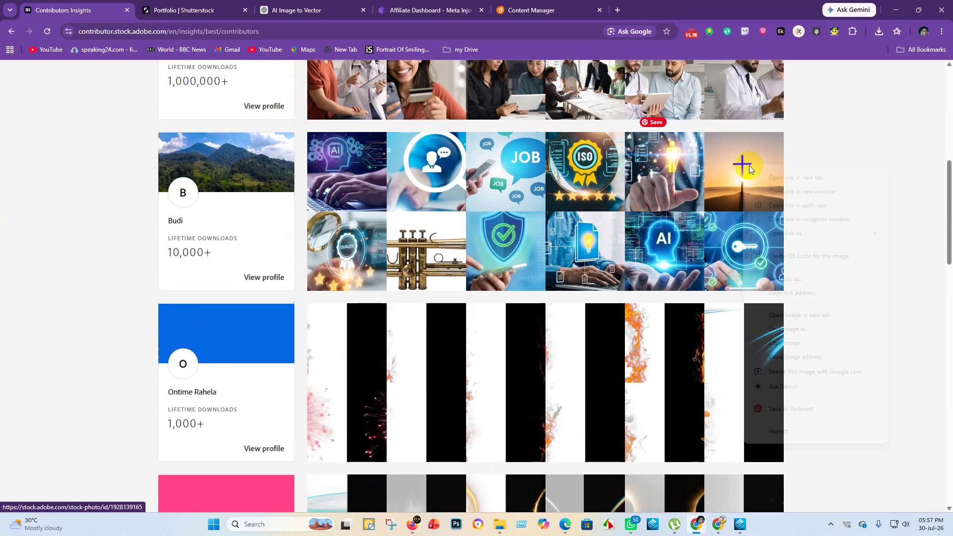
click(863, 143)
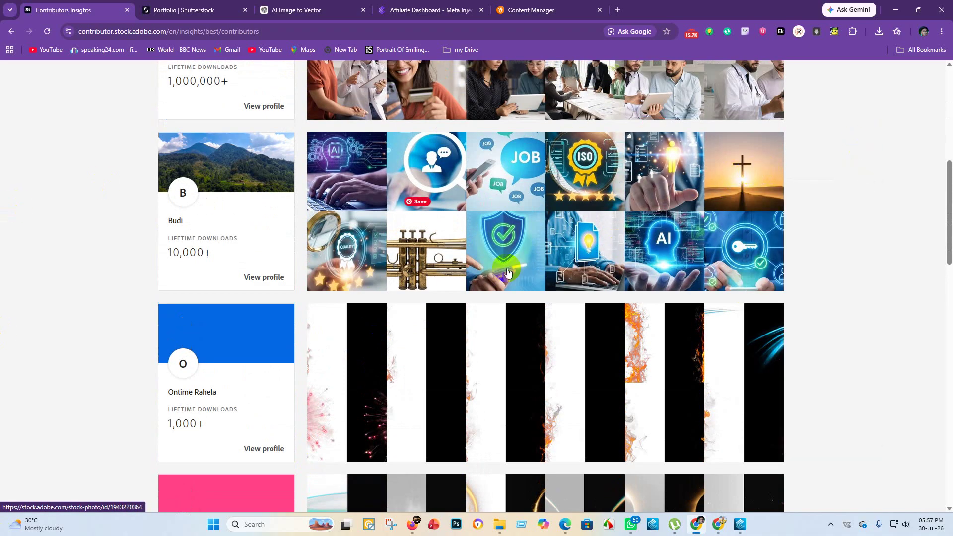
scroll(685, 269, down, 15)
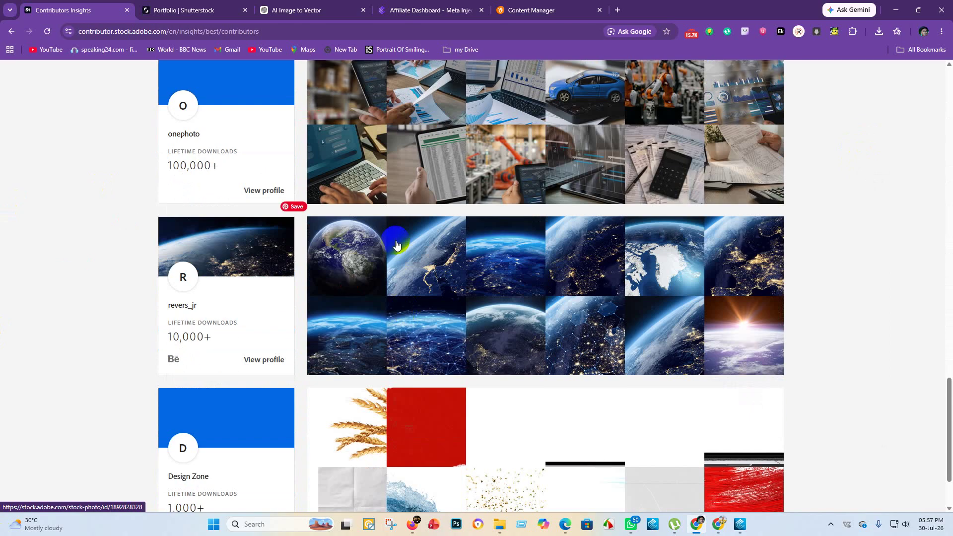
scroll(388, 357, down, 2)
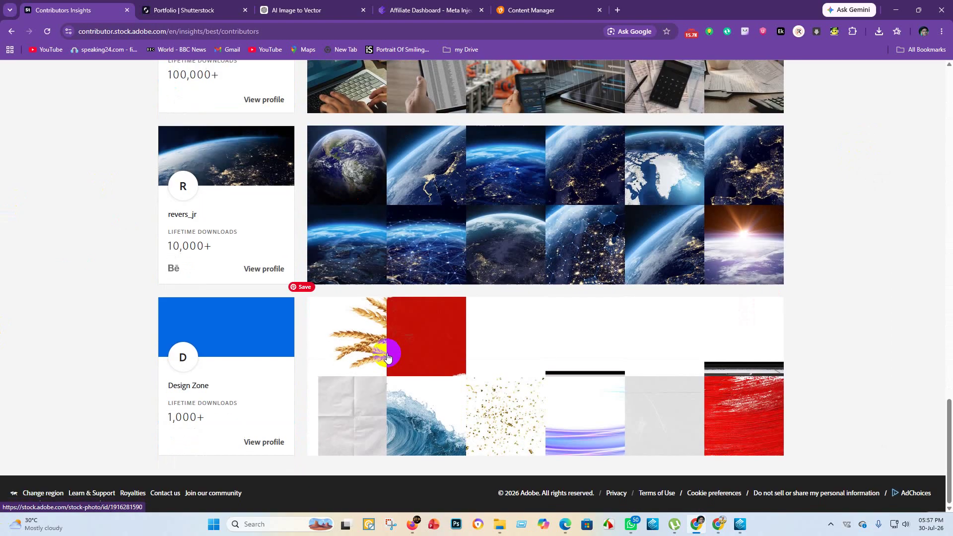
click(734, 411)
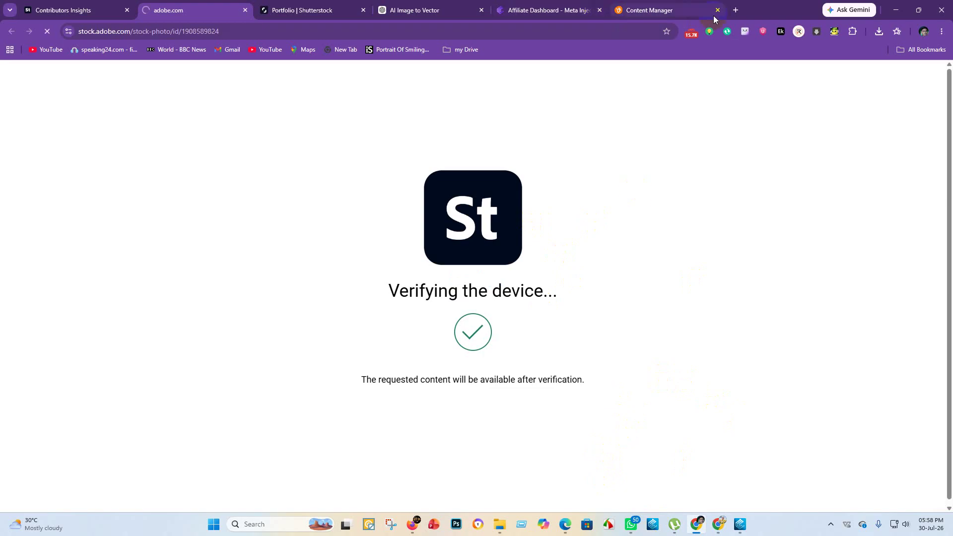
Step: Switch to Vecteezy's Content Manager and, under Add Data, select all photos from the chickpea and potato curry up to the sesame seed ladoos
click(666, 11)
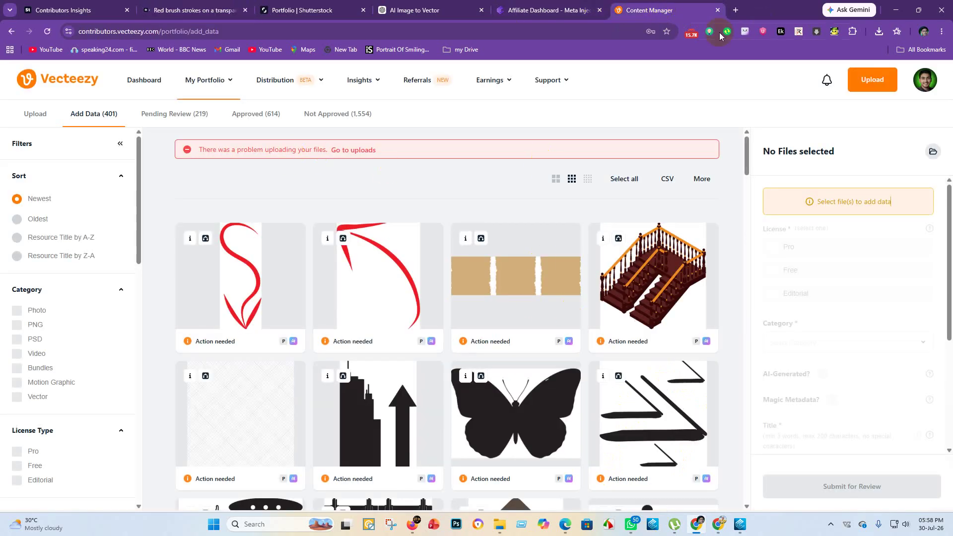
click(35, 114)
click(864, 273)
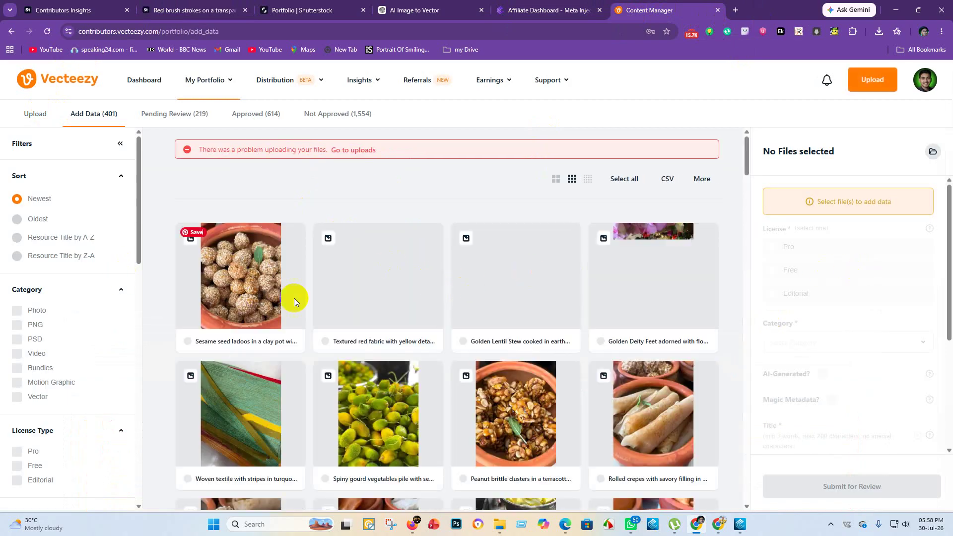
scroll(440, 343, down, 14)
scroll(501, 342, down, 10)
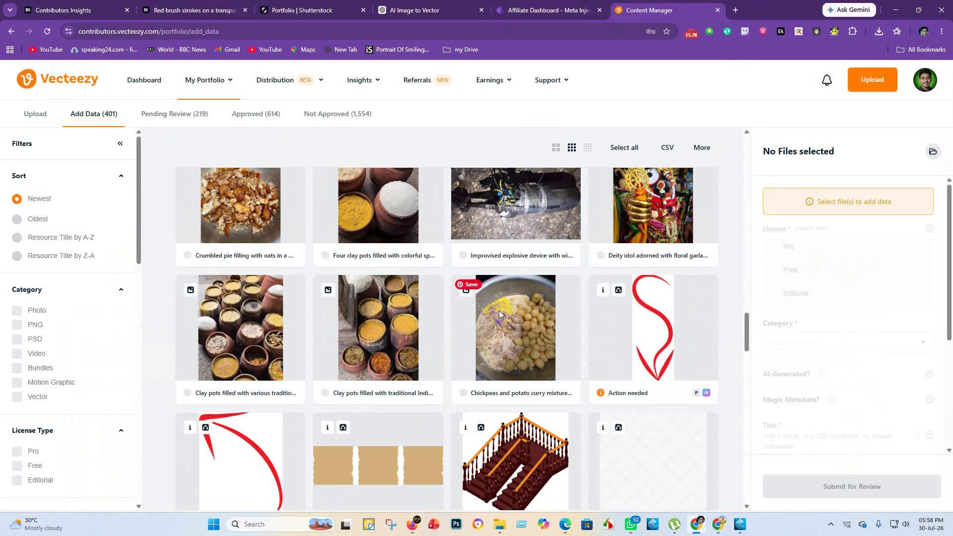
click(499, 311)
scroll(305, 270, up, 12)
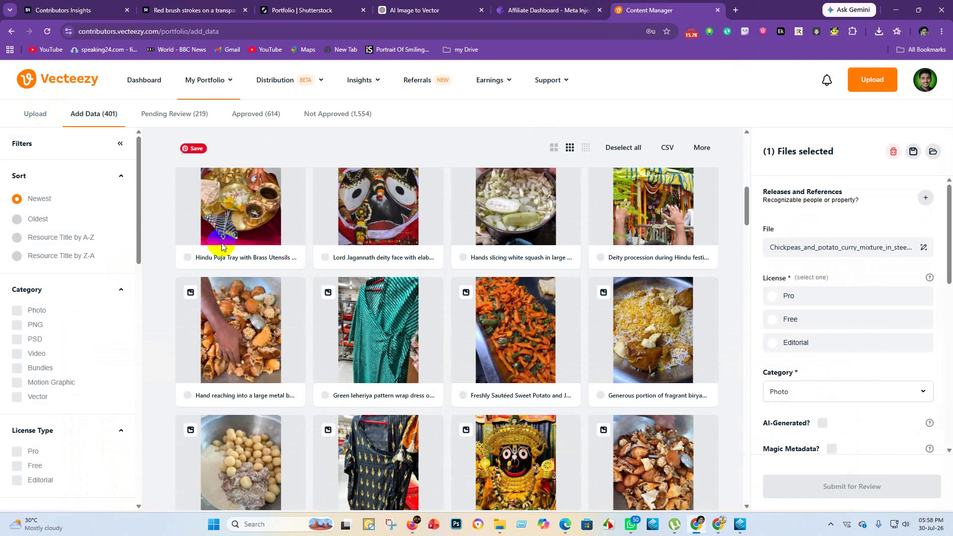
scroll(222, 246, up, 10)
shift+click(245, 269)
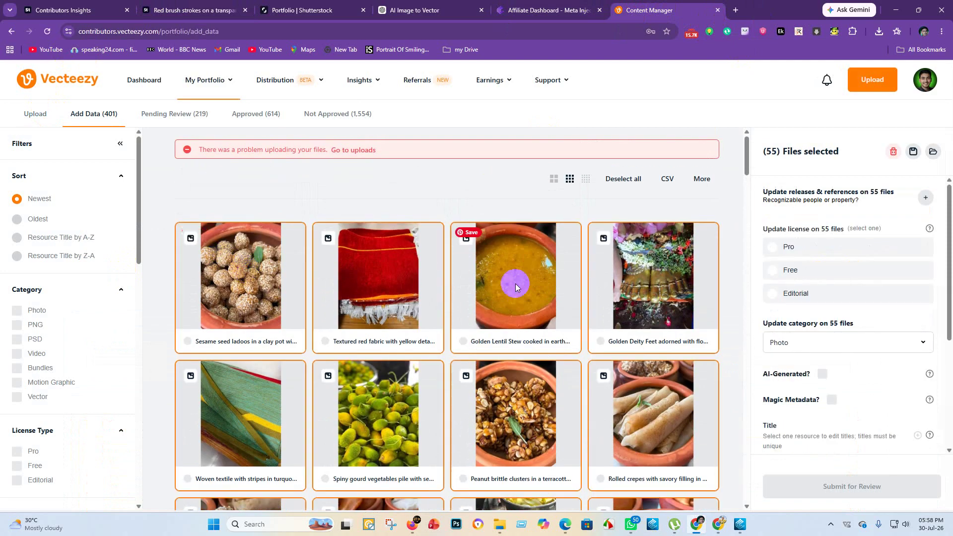
Step: Set the selected photos' license to Pro, submit them for review with the guidelines statement accepted, and dismiss the final dialog
click(816, 248)
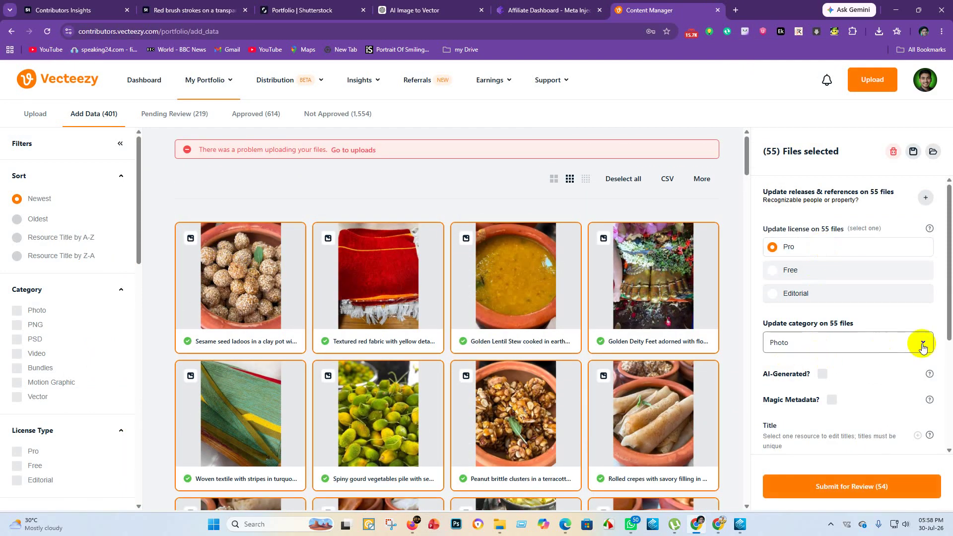
scroll(922, 348, down, 4)
click(868, 486)
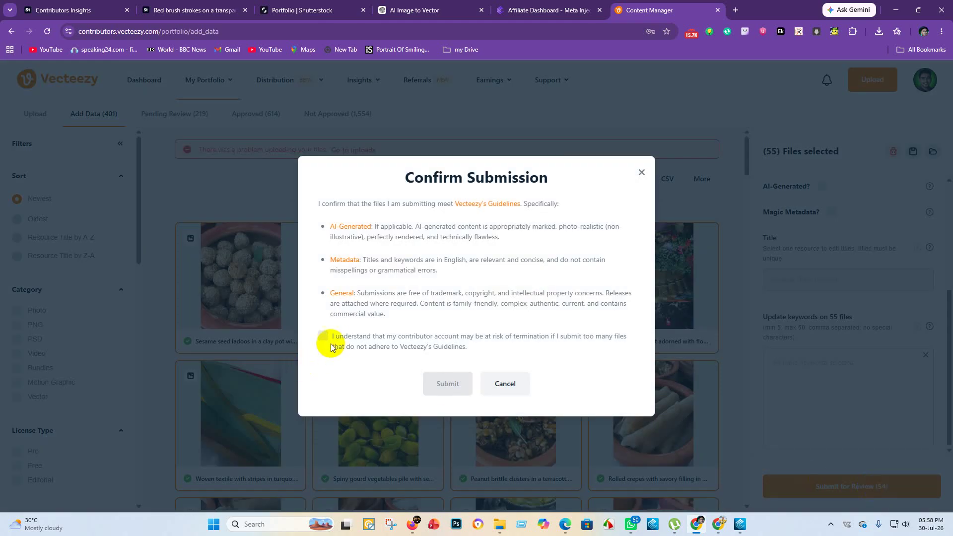
click(457, 386)
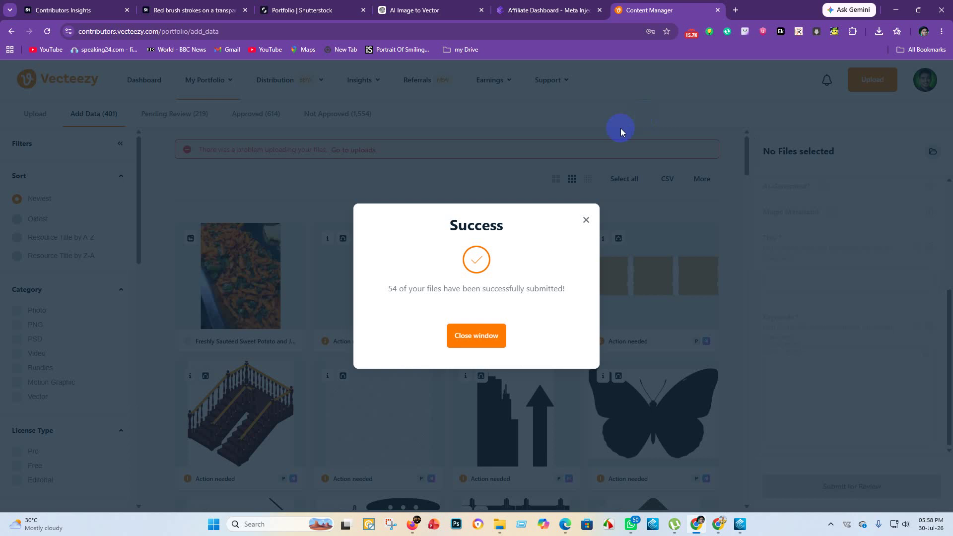
click(471, 336)
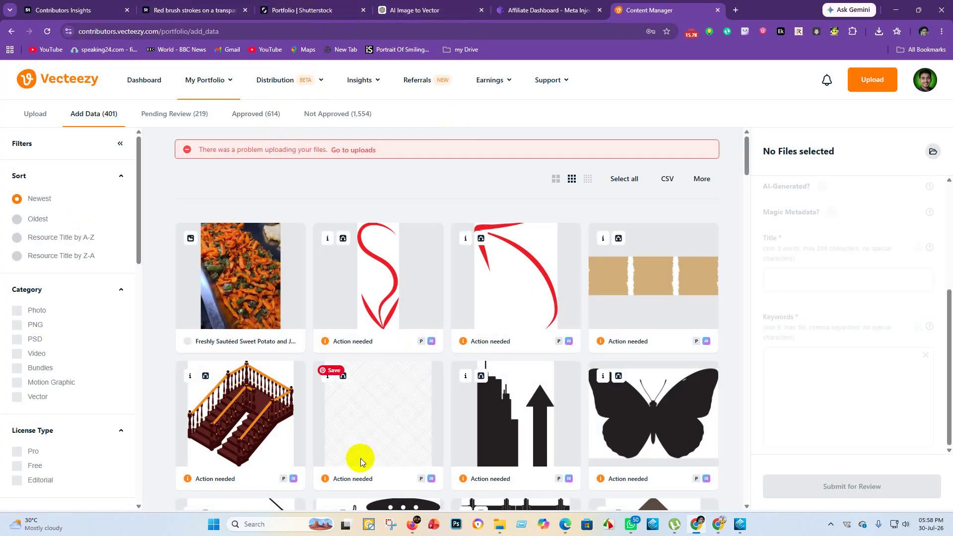
Step: Return to the Adobe Stock contributor site and look over the dashboard's earnings trend and portfolio
click(44, 7)
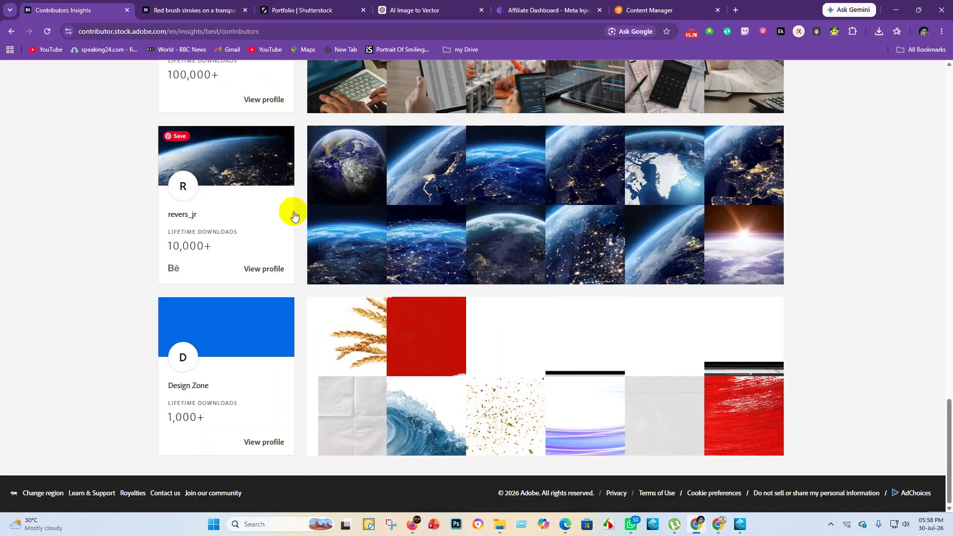
scroll(293, 212, up, 20)
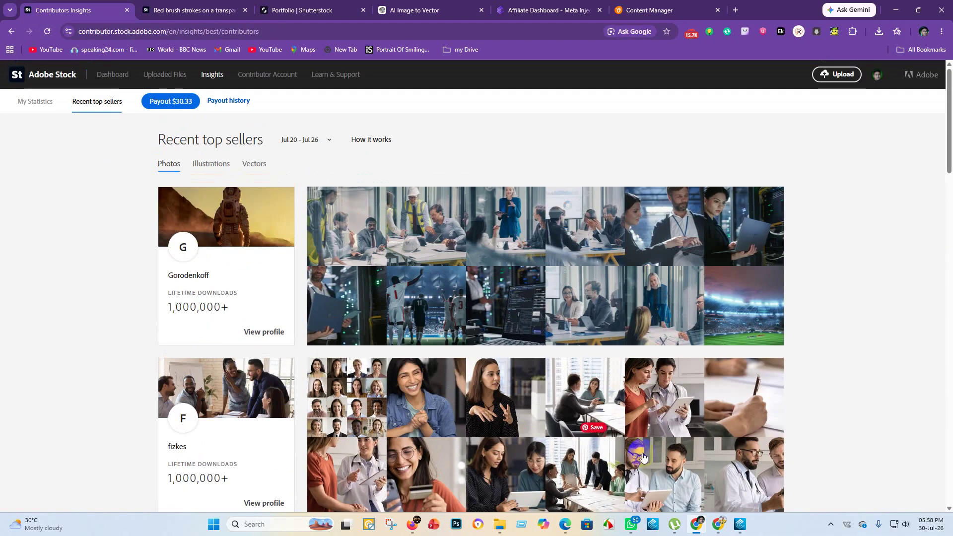
click(107, 81)
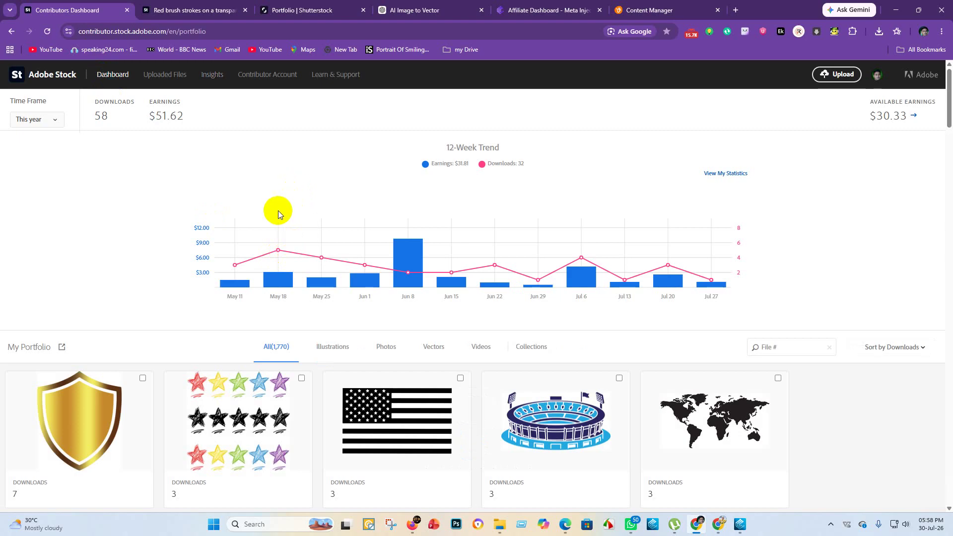
scroll(268, 248, down, 7)
scroll(248, 209, up, 7)
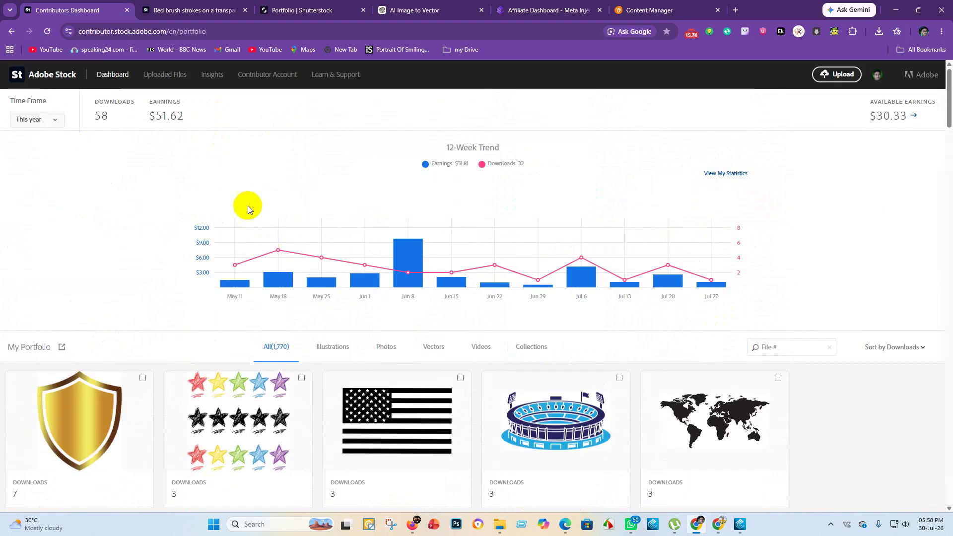
Step: In the new uploaded files, select all photos before the blue technology images, set recognizable people or property to No, and save the work
click(165, 75)
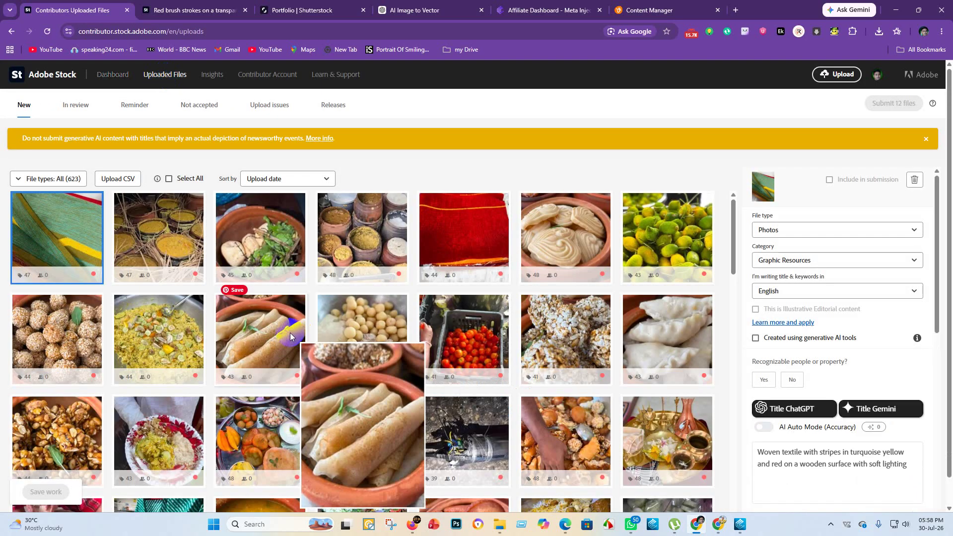
scroll(486, 368, down, 10)
scroll(525, 392, down, 3)
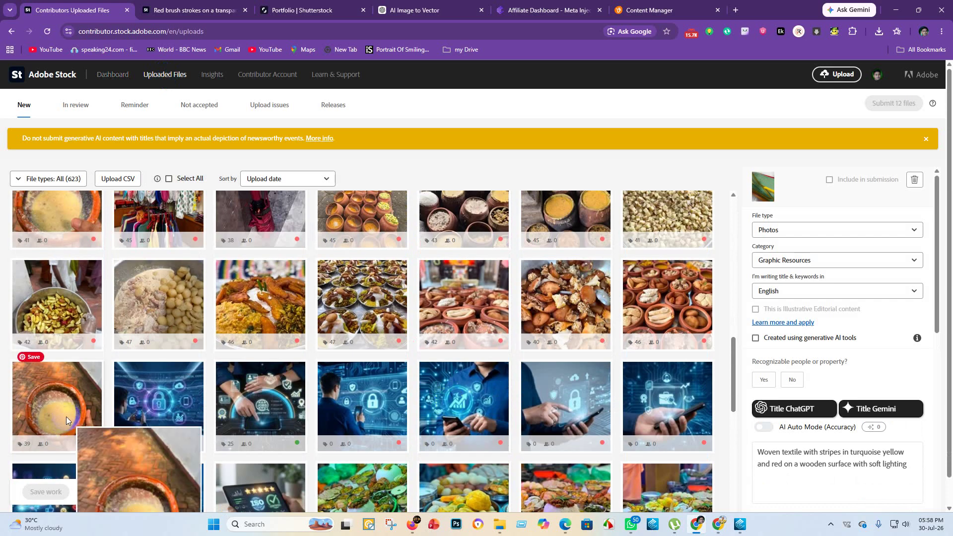
shift+click(67, 421)
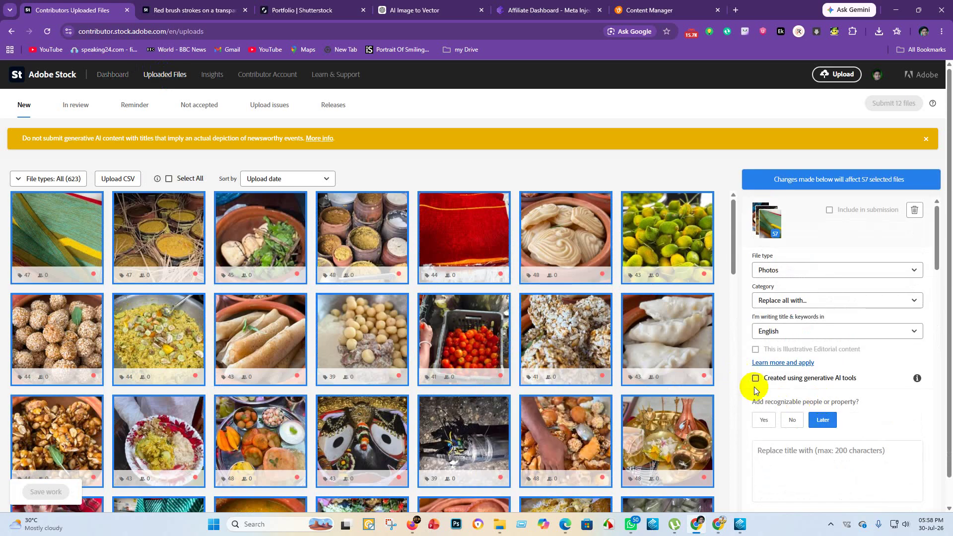
click(793, 422)
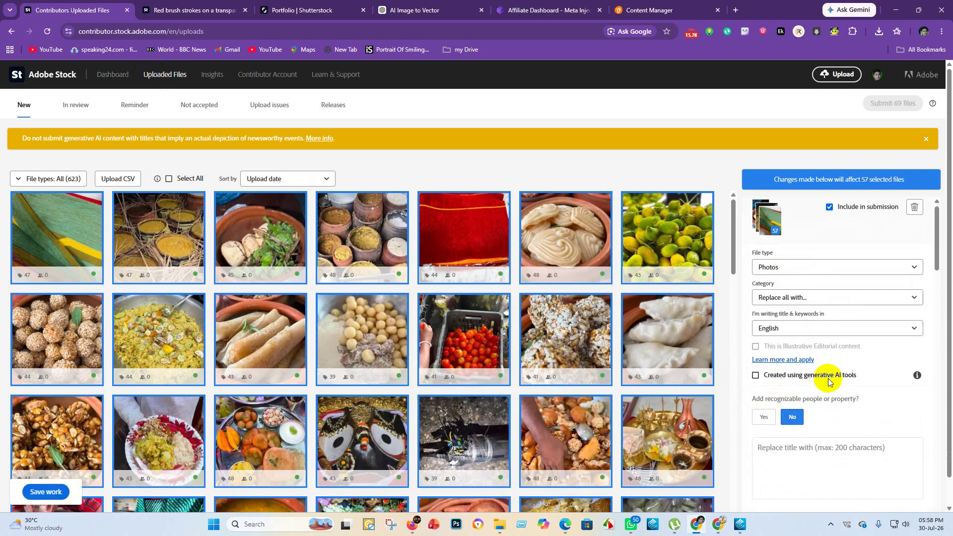
scroll(823, 374, down, 2)
click(48, 492)
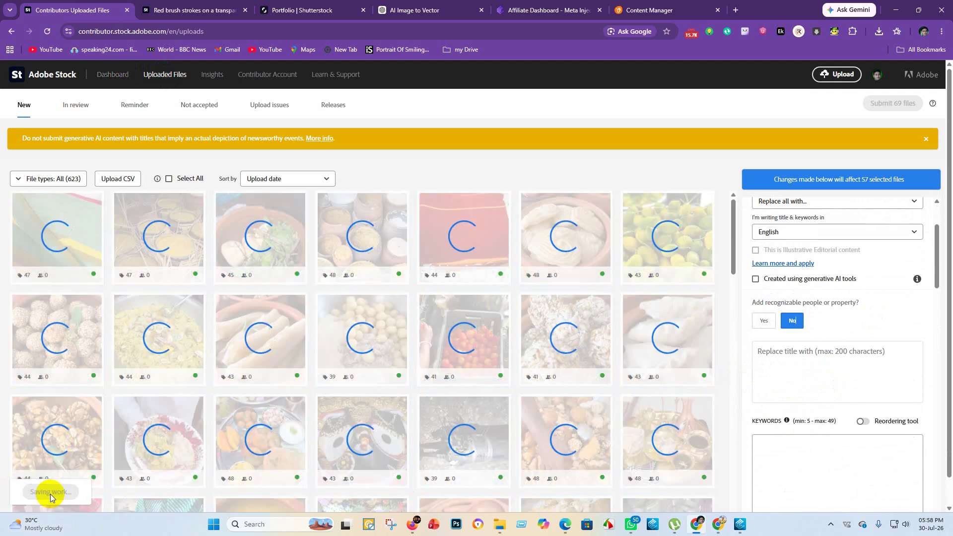
Step: Check the titles and categories of the cucumber slices and rice pudding photos among the saved uploads
scroll(577, 328, down, 5)
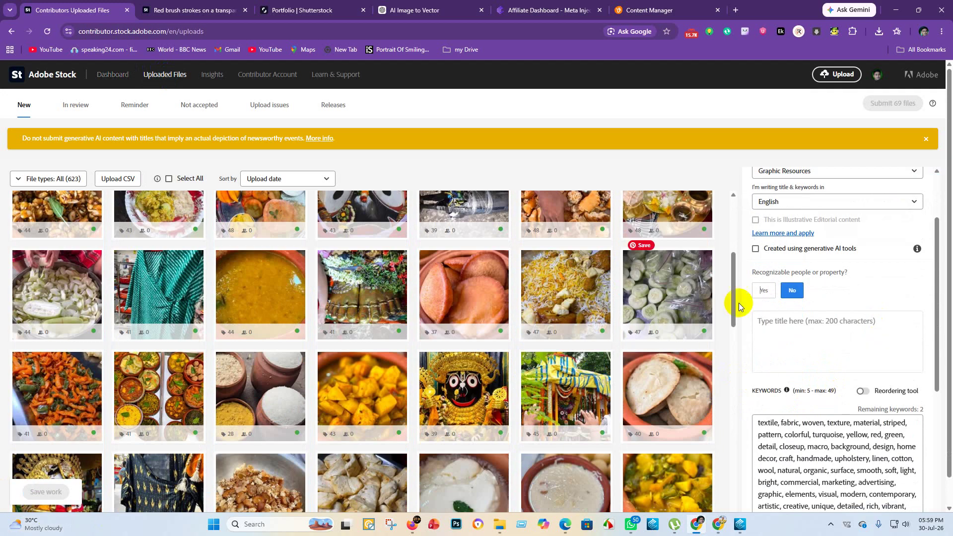
click(666, 293)
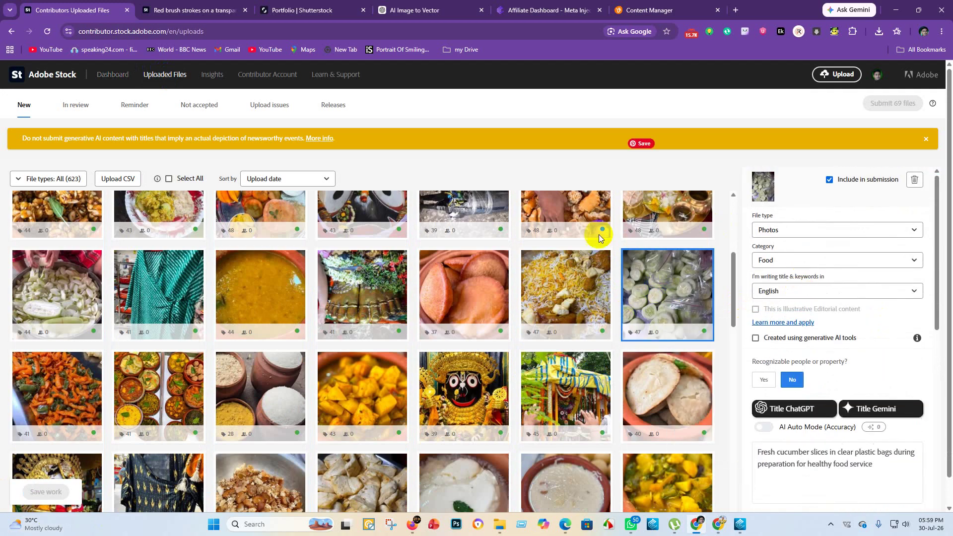
scroll(586, 298, down, 3)
click(585, 356)
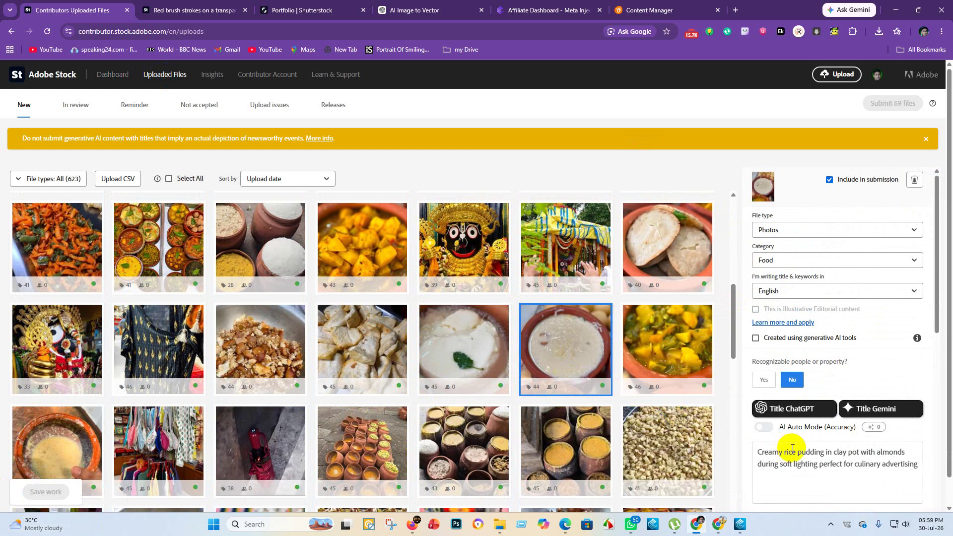
scroll(730, 440, up, 10)
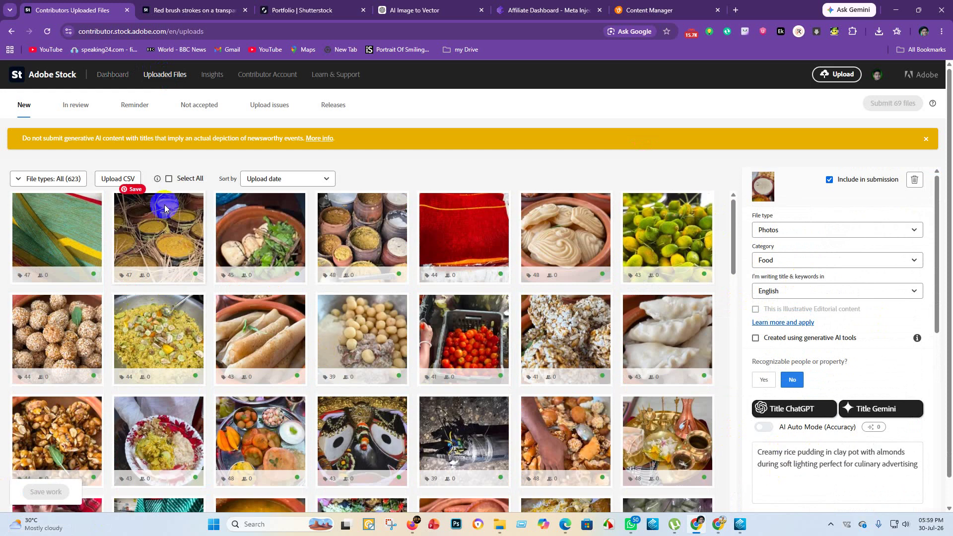
Step: Open the dashboard and examine the portfolio sorted by downloads, from the most downloaded items to the food photos
click(113, 74)
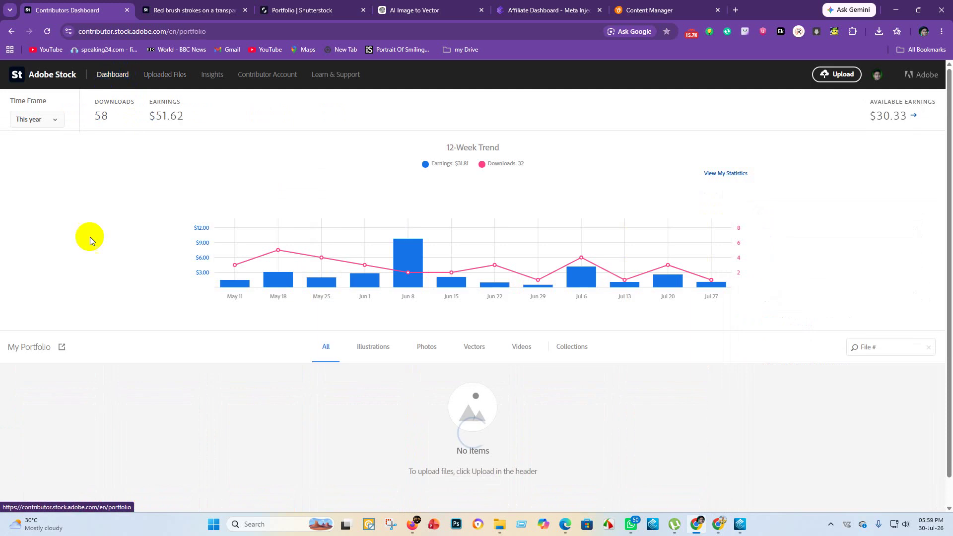
scroll(212, 457, down, 6)
scroll(287, 293, up, 2)
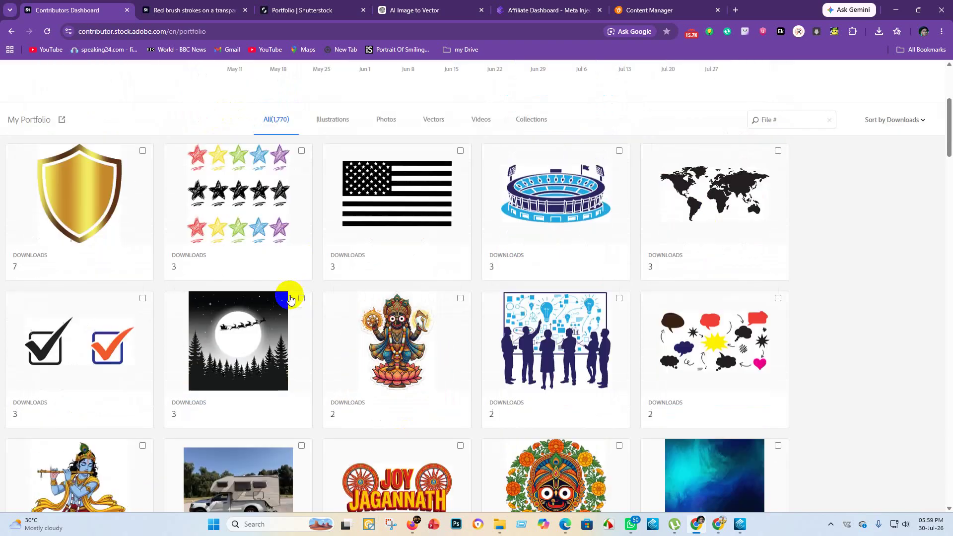
scroll(169, 242, down, 2)
scroll(169, 242, down, 4)
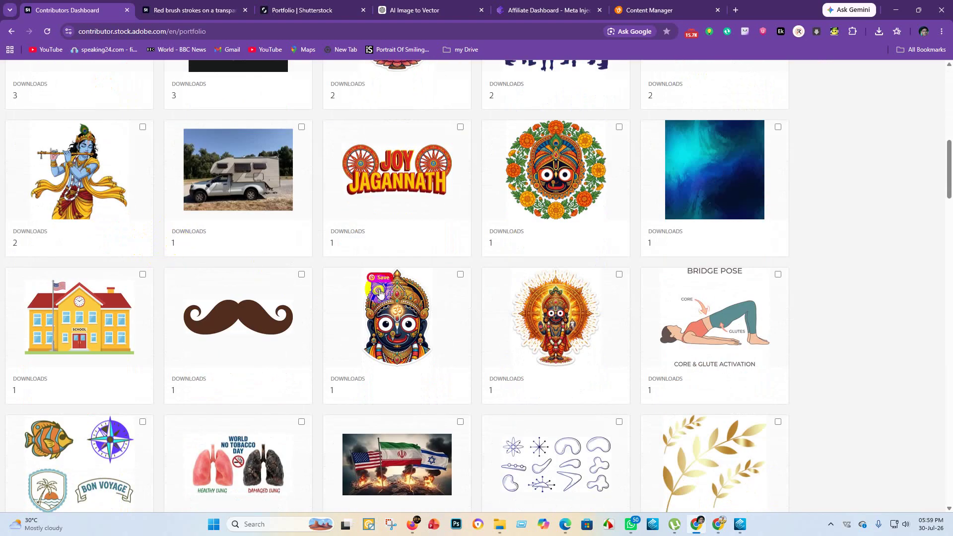
scroll(270, 287, down, 15)
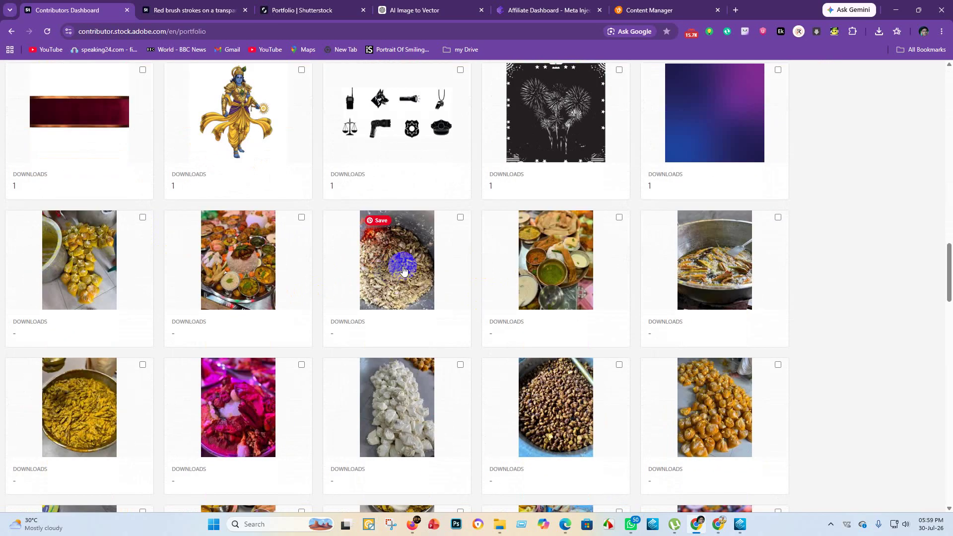
scroll(401, 281, down, 4)
scroll(128, 214, up, 3)
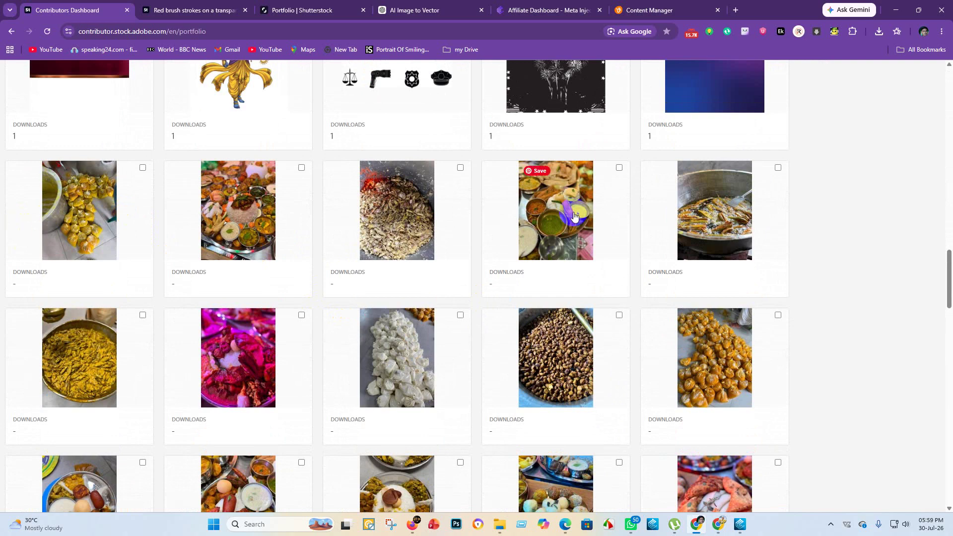
scroll(575, 215, down, 10)
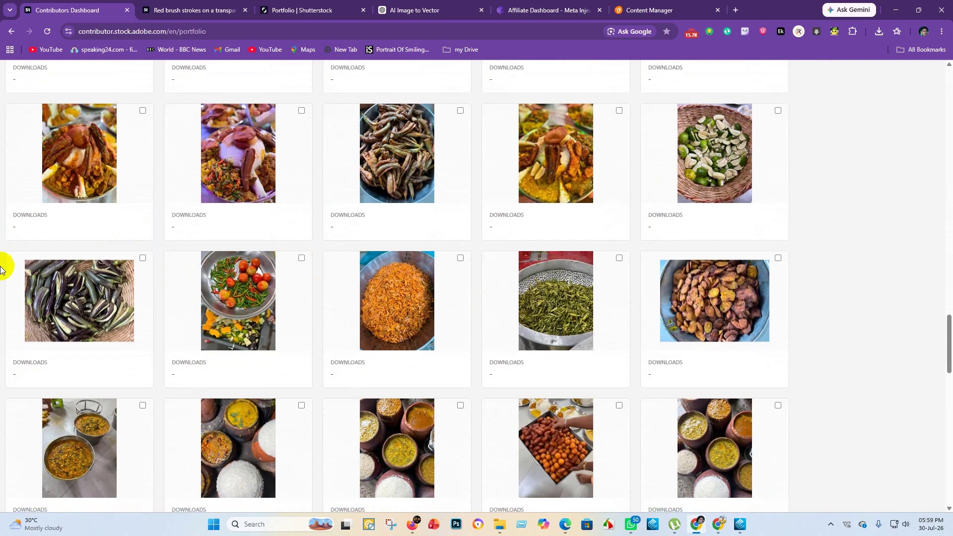
Step: Look through the rest of the portfolio without downloads, from the food photos down to the temple, stone and brick images
scroll(164, 255, down, 12)
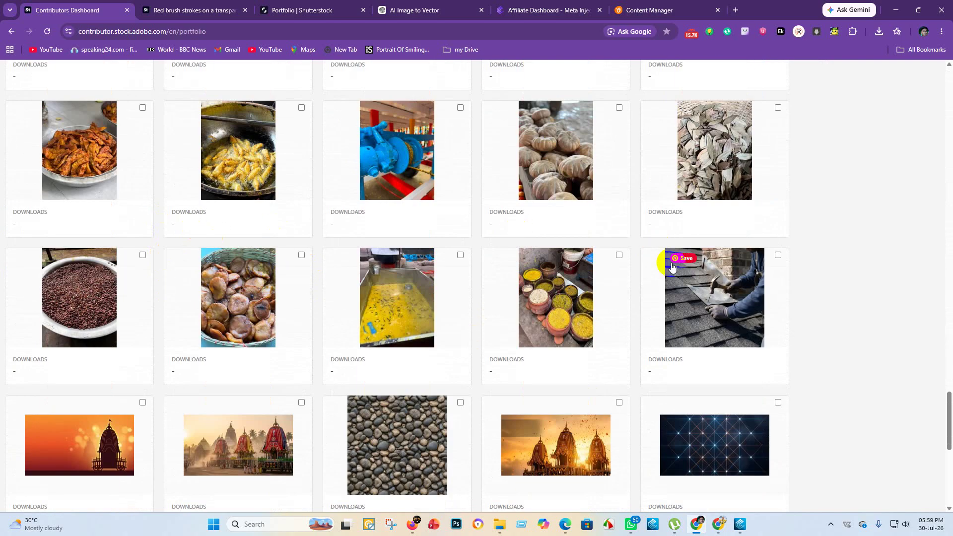
scroll(38, 304, down, 8)
scroll(493, 248, up, 5)
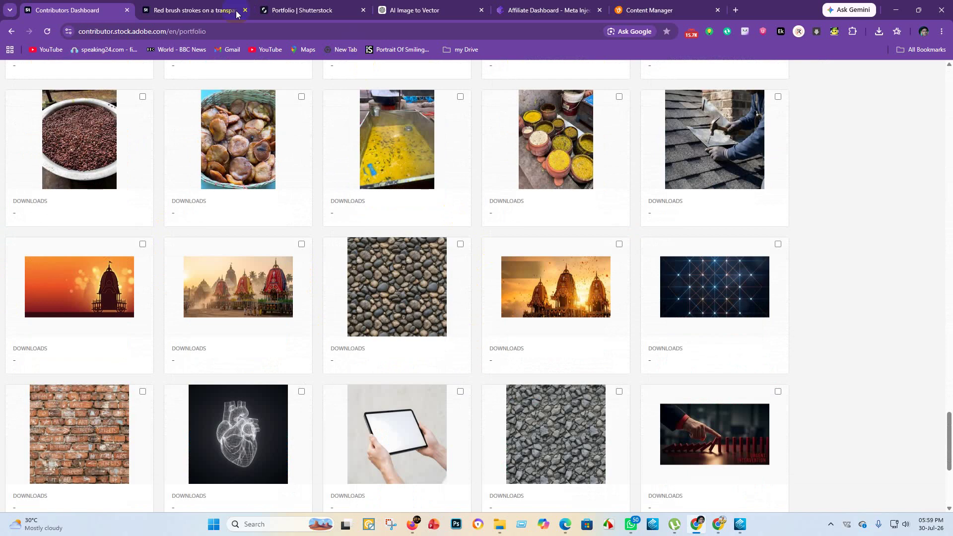
Step: Close the Vecteezy content manager and Meta Injector dashboard pages, and open DeepSeek on a new page
click(664, 6)
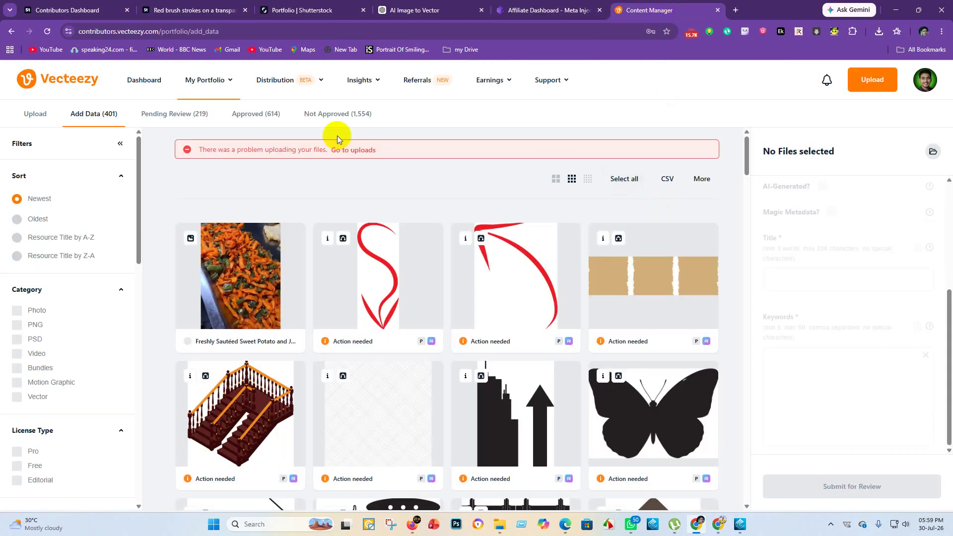
click(717, 10)
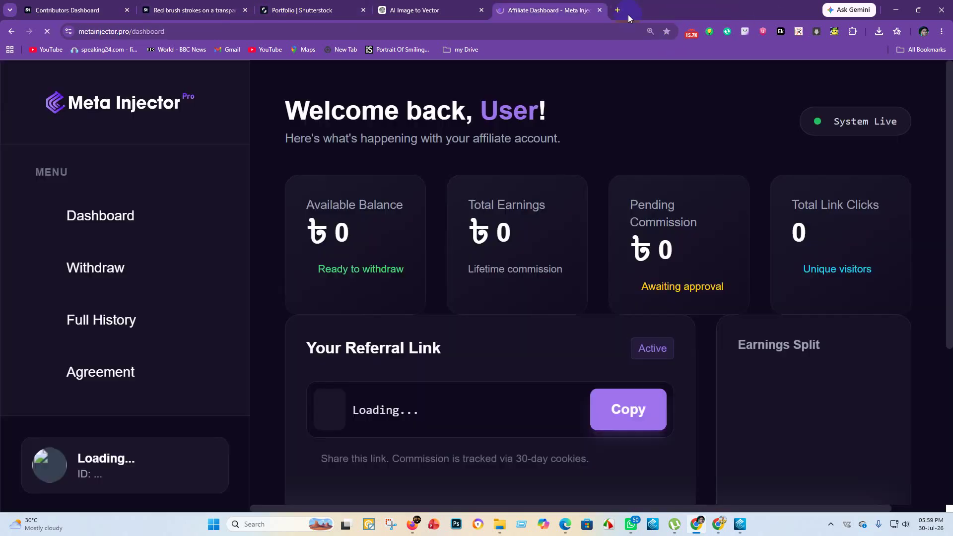
click(599, 10)
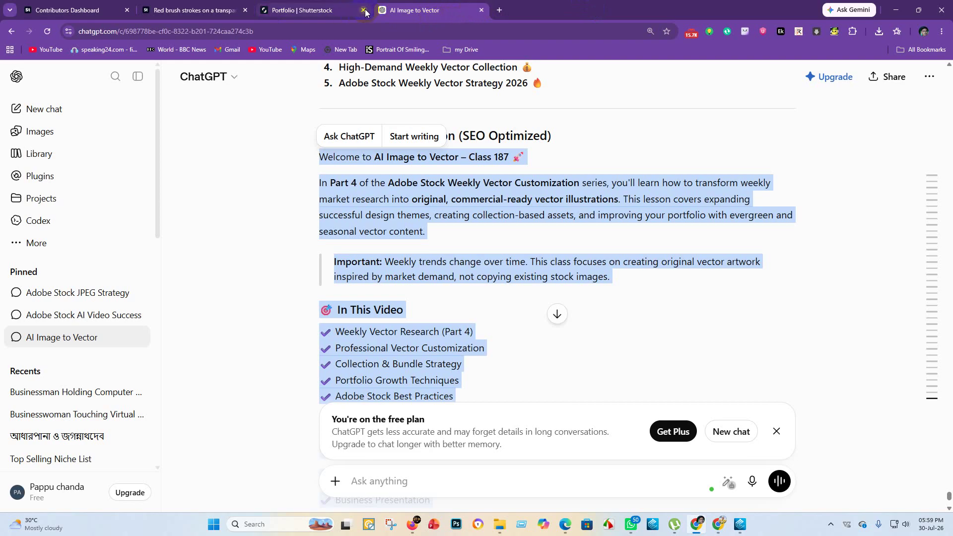
click(500, 10)
click(501, 250)
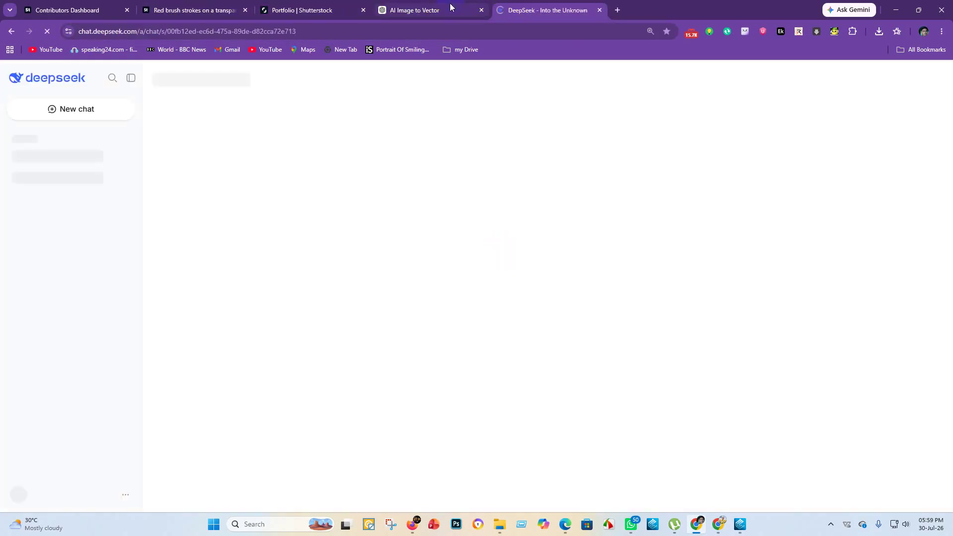
Step: Search for "flow" to open Google Flow on a new page, close the ChatGPT page, and choose a Google account for sign-in
click(618, 10)
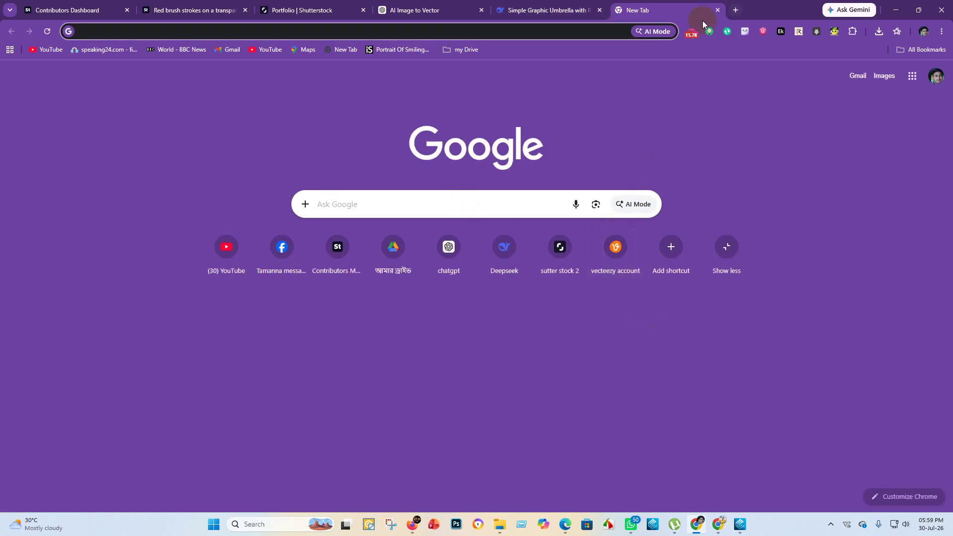
click(421, 204)
click(324, 234)
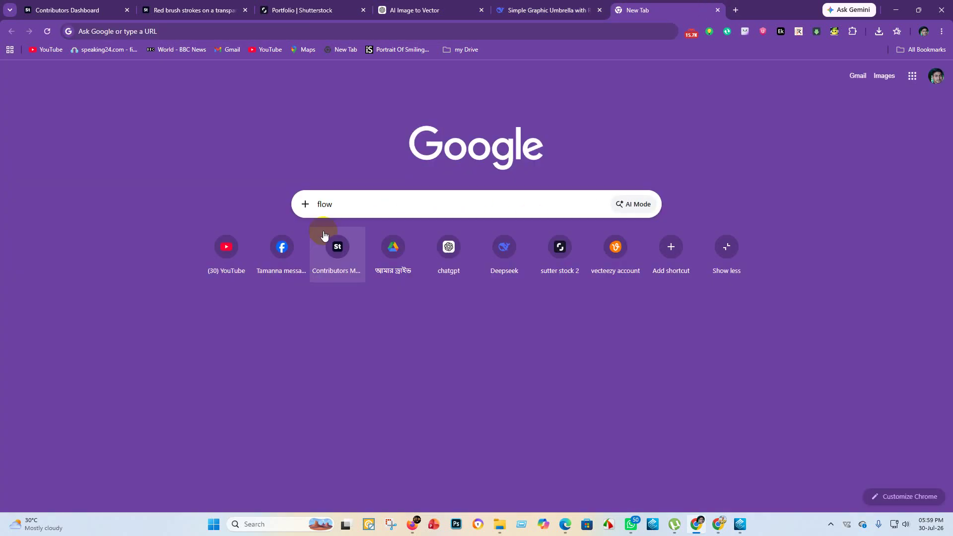
click(165, 173)
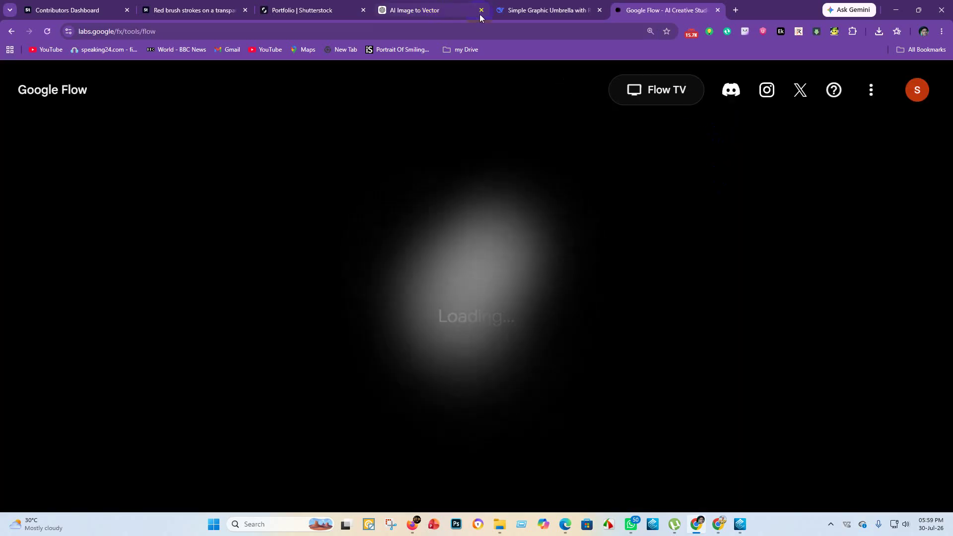
click(480, 12)
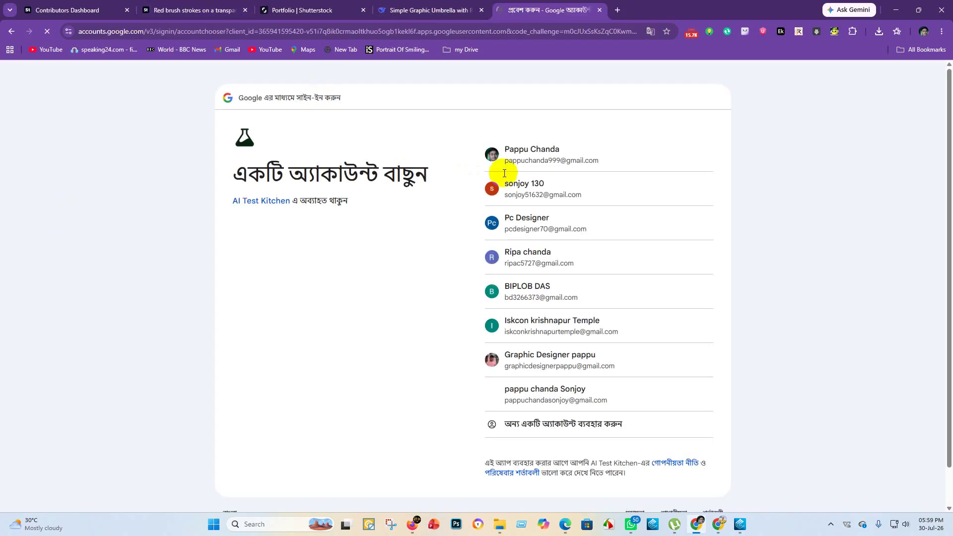
click(598, 160)
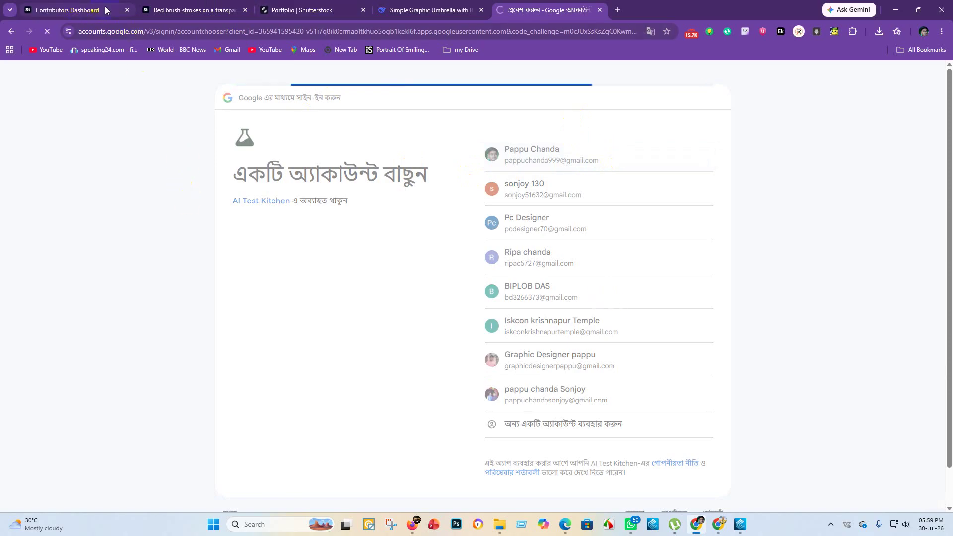
Step: Copy "Abstract red in splash, paint, brush strokes, stain grunge" from the title of the red brush strokes asset on Adobe Stock
click(175, 11)
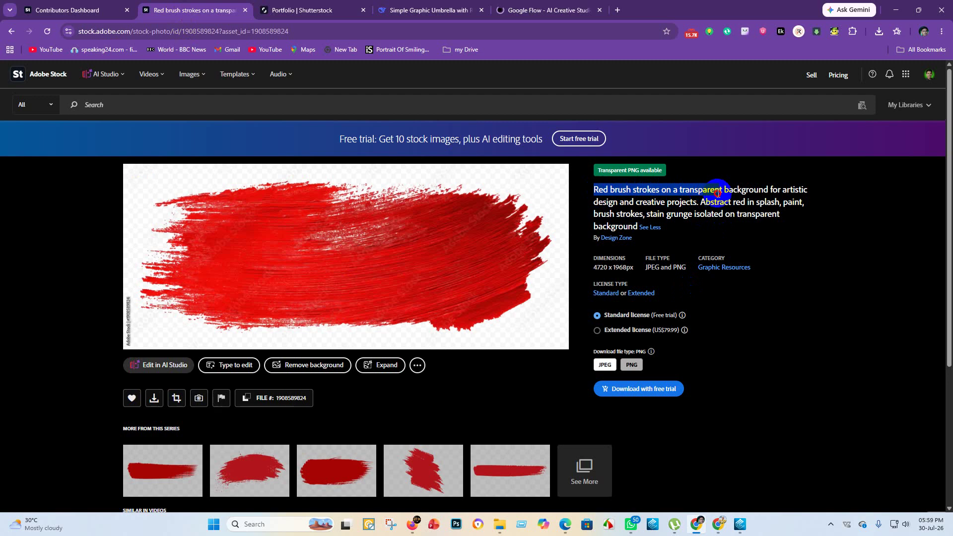
mouse_move(709, 193)
mouse_down()
mouse_move(626, 195)
mouse_move(650, 191)
mouse_up()
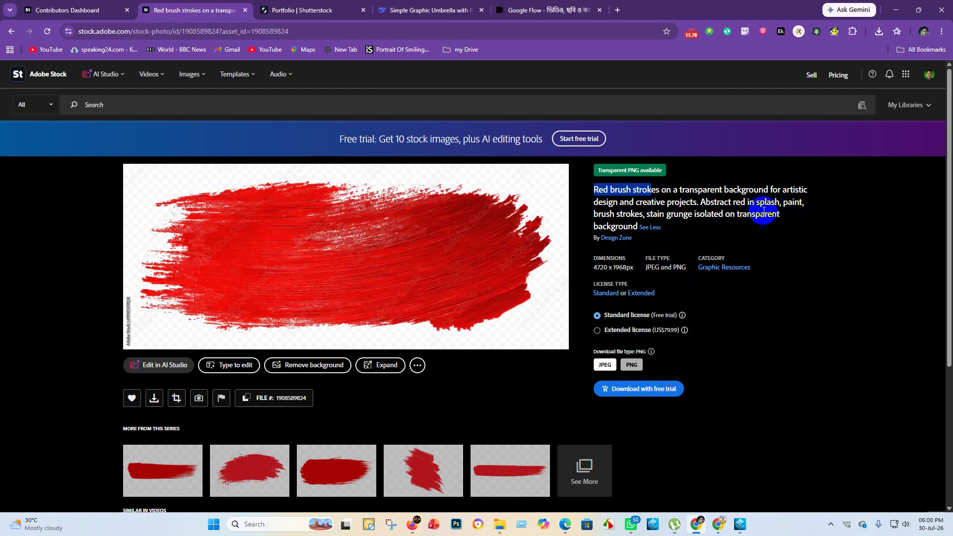
mouse_move(701, 202)
mouse_down()
mouse_move(784, 202)
mouse_move(798, 223)
mouse_up()
drag(648, 220, 651, 216)
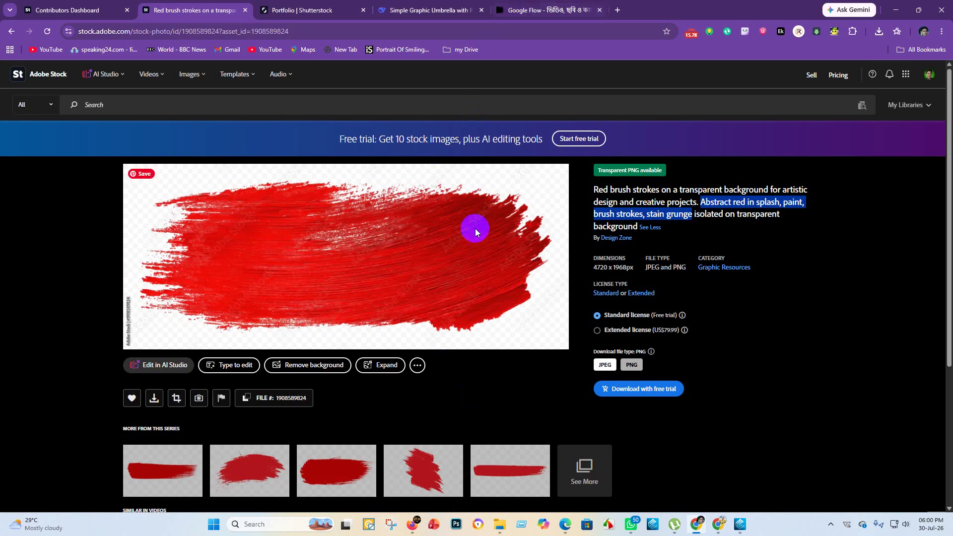
Step: In DeepSeek's pinned set Icon chat, request prompts with "Abstract red in splash, paint, brush strokes, stain grunge 5"
click(421, 9)
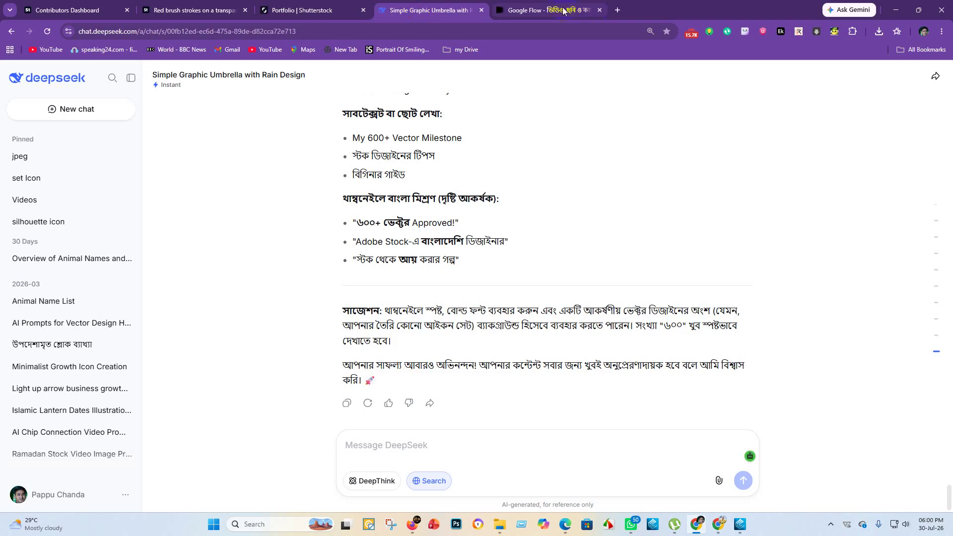
click(564, 10)
click(425, 9)
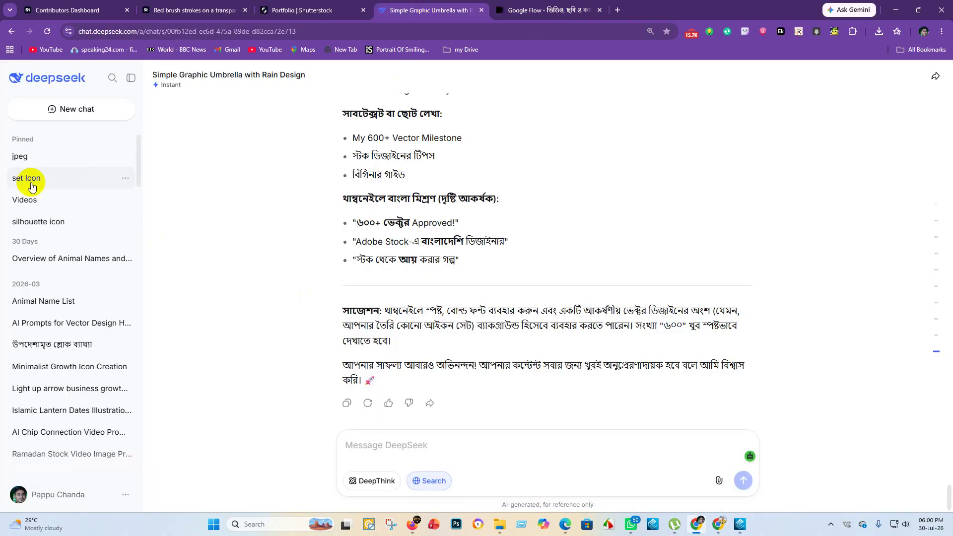
click(56, 177)
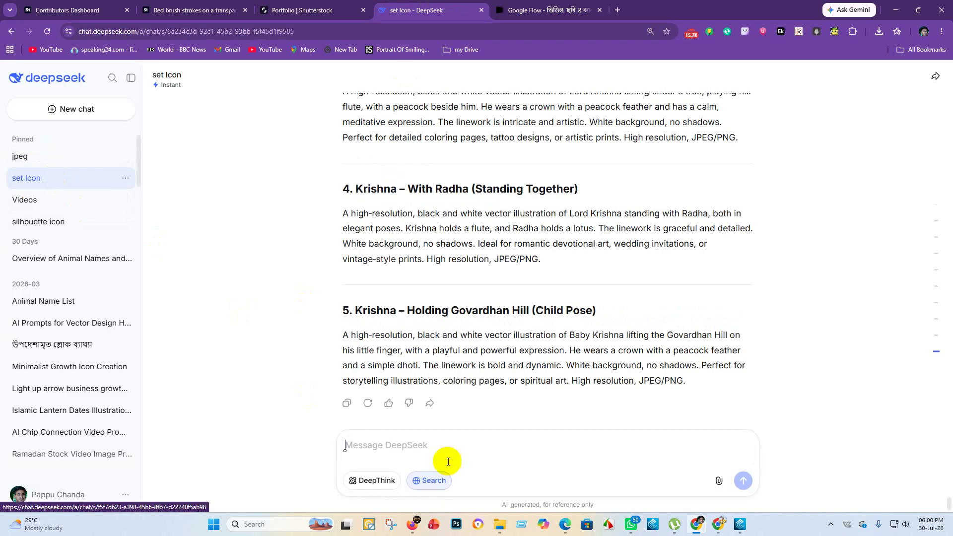
text(Abstract red in splash, paint, brush strokes, stain grunge)
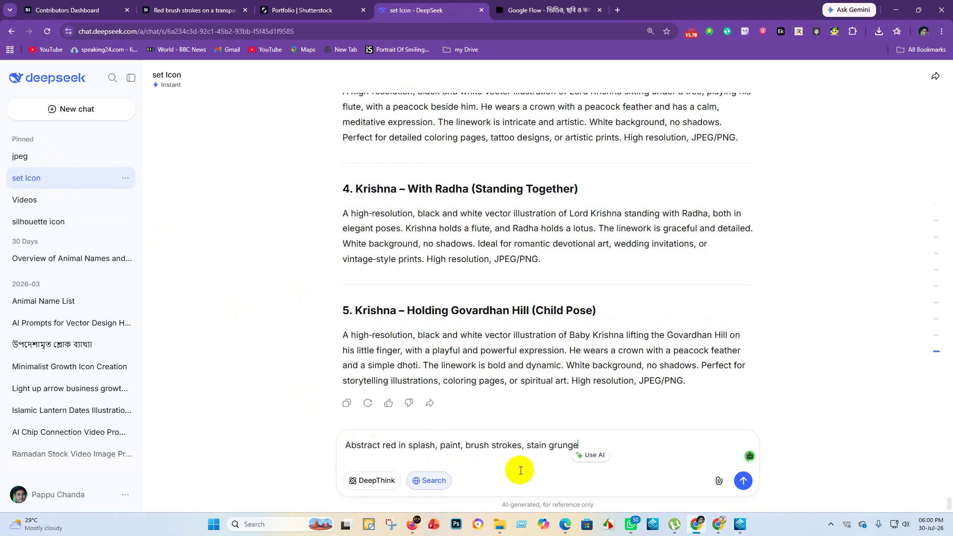
key(Return)
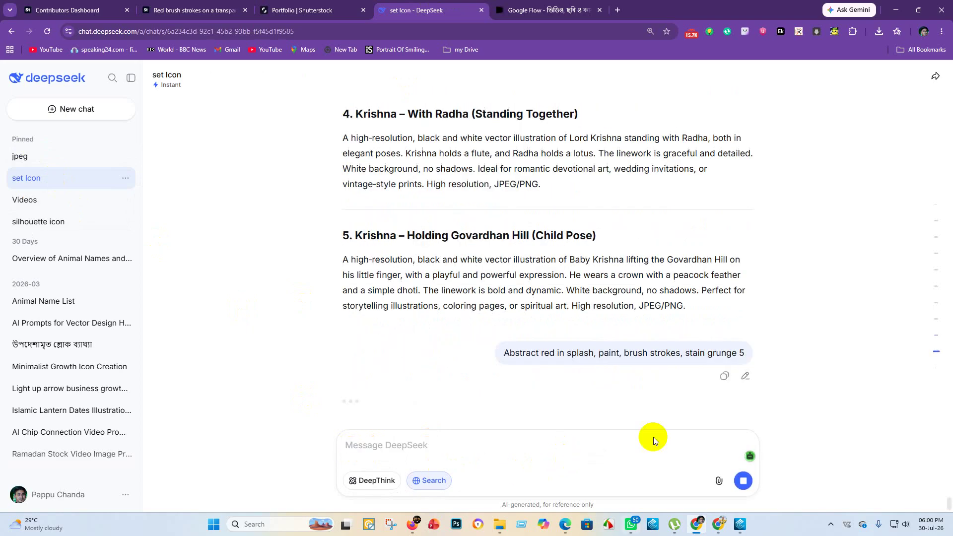
Step: Switch to Google Flow, dismiss the visible watermark notice and start a new project
click(598, 5)
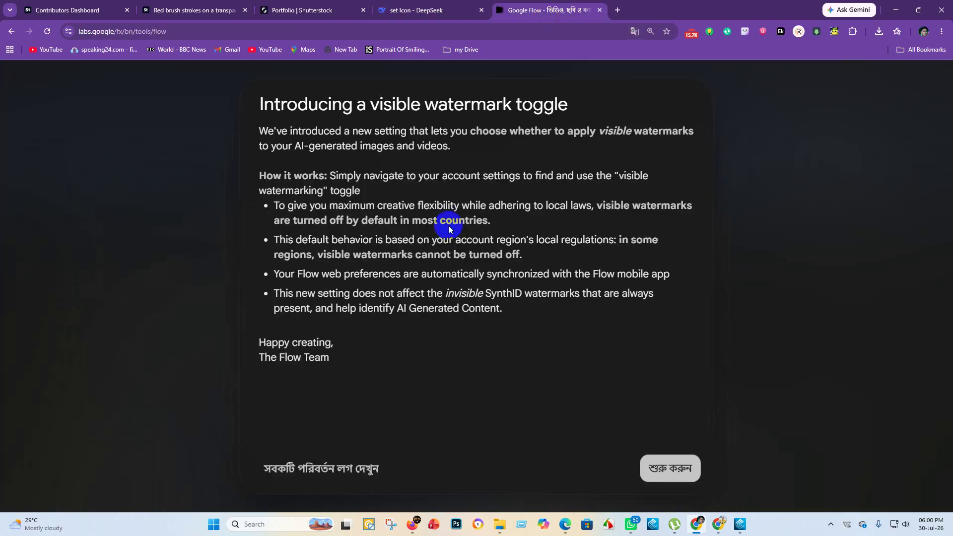
click(674, 474)
click(448, 422)
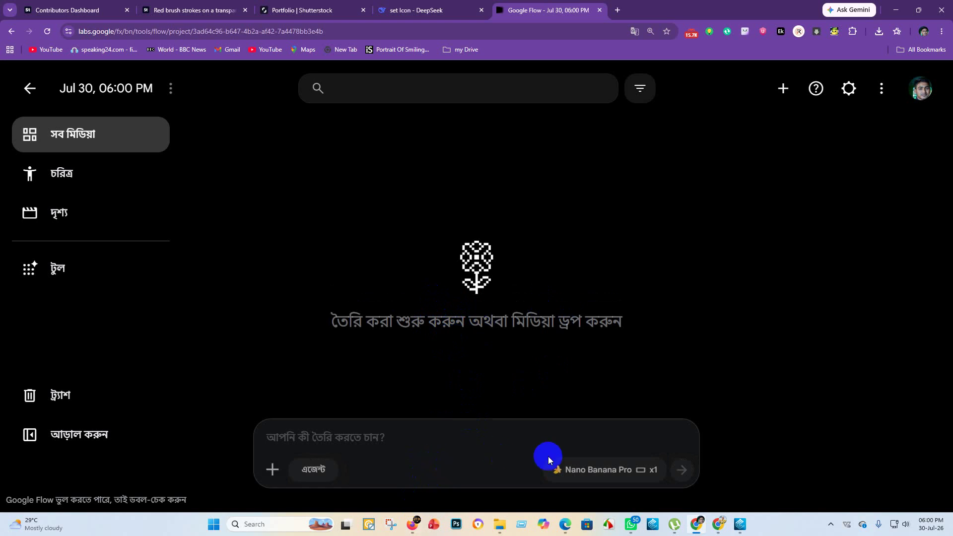
Step: Set the image aspect ratio to 1:1 and generate an image from "Abstract red in splash, paint, brush strokes, stain grunge"
click(601, 473)
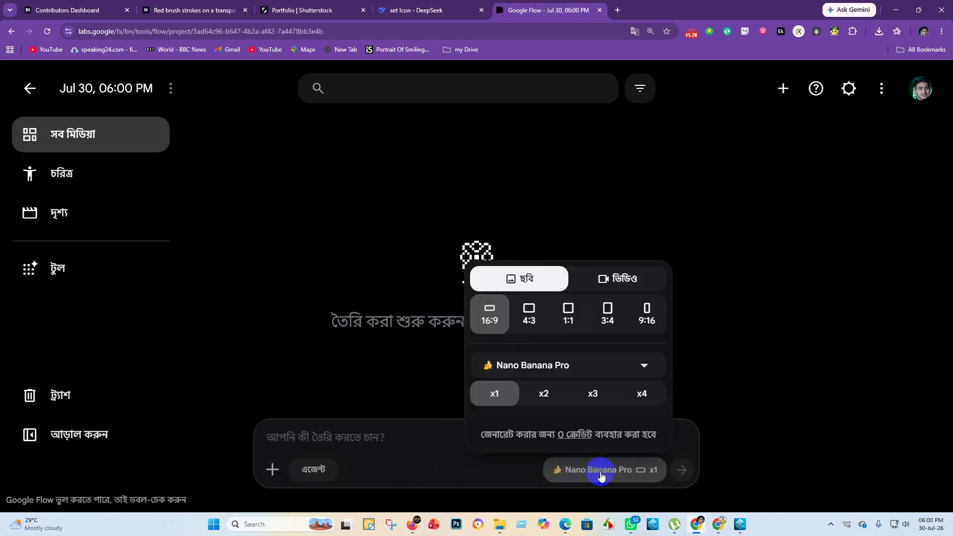
click(568, 322)
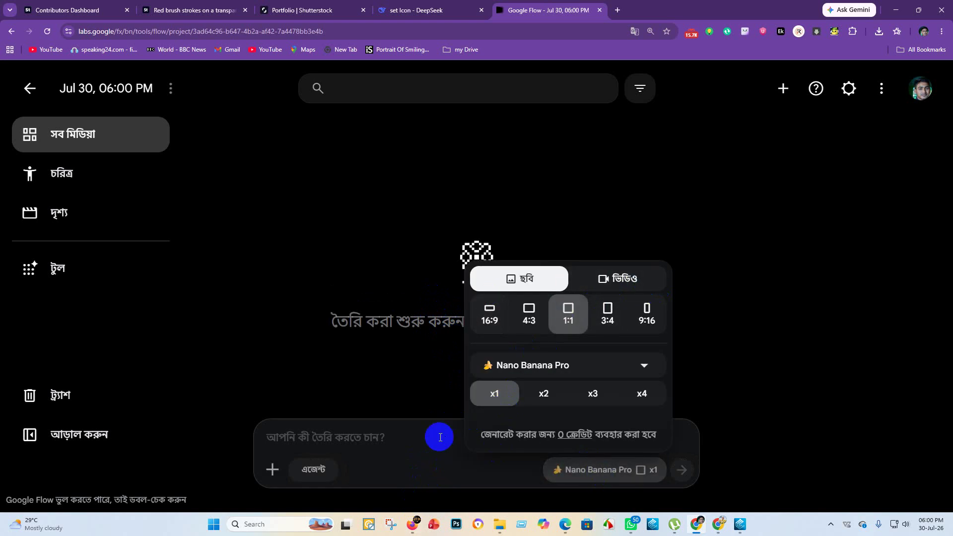
click(418, 441)
text(Abstract red in splash, paint, brush strokes, stain grunge)
key(Return)
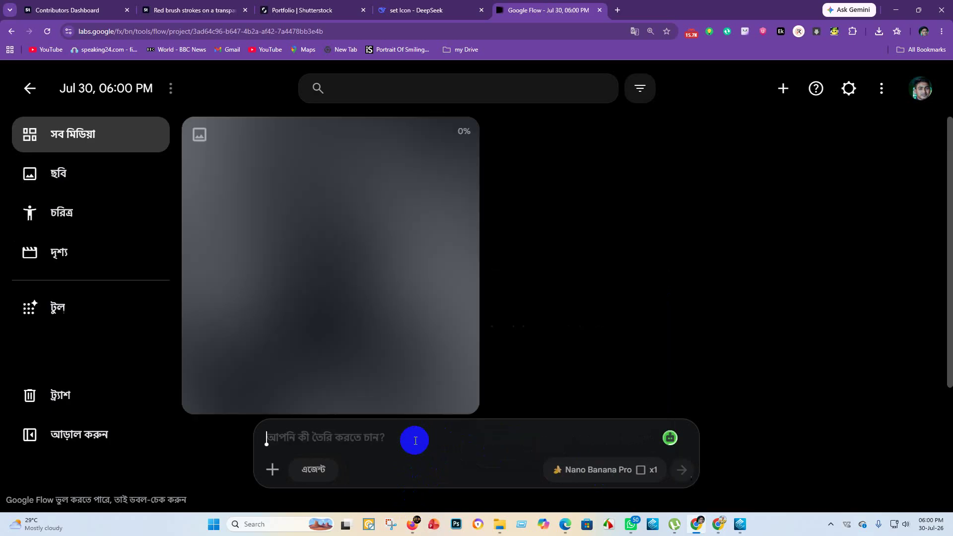
Step: Copy DeepSeek's "Abstract Red Splash – Dynamic Paint Burst" prompt with its description and generate an image from it in Google Flow
click(401, 6)
scroll(418, 242, up, 7)
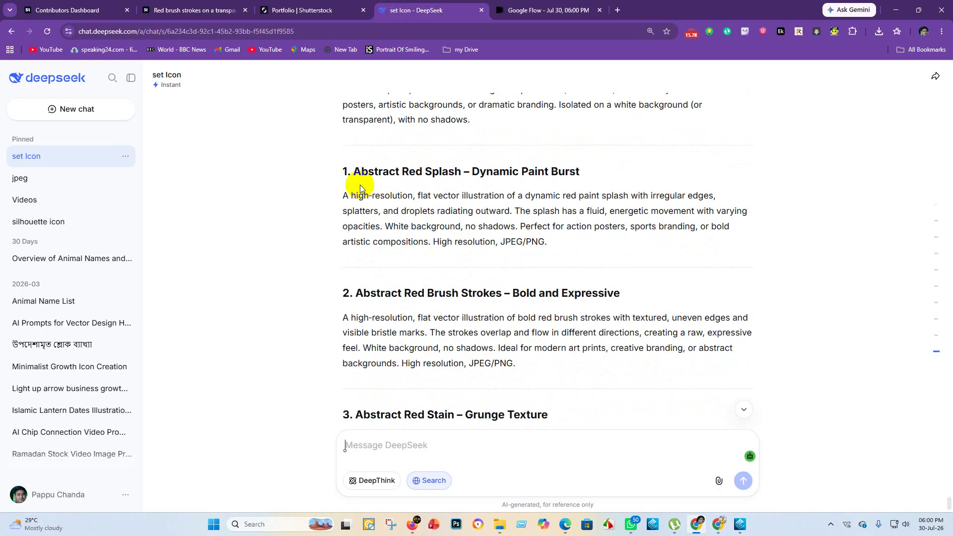
drag(355, 171, 536, 242)
key(ctrl+c)
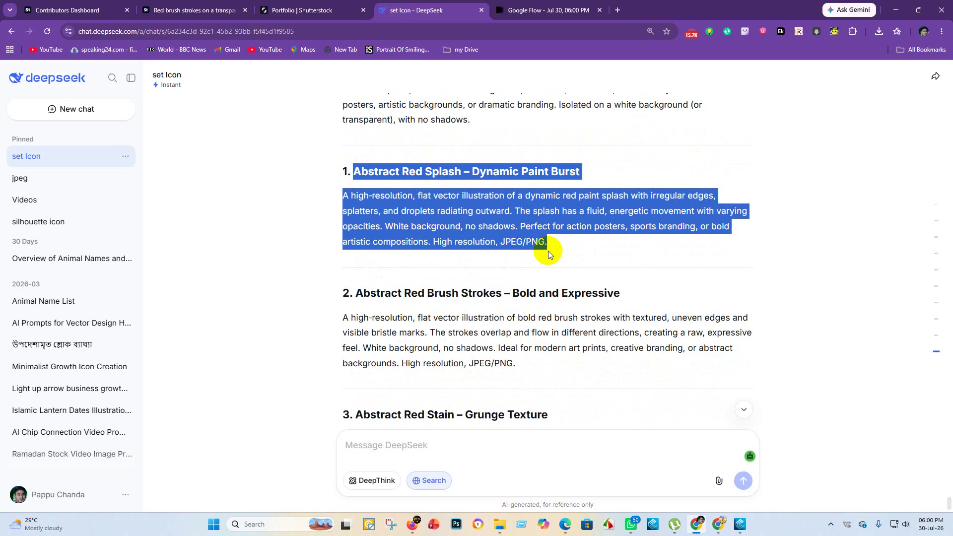
click(546, 9)
click(328, 447)
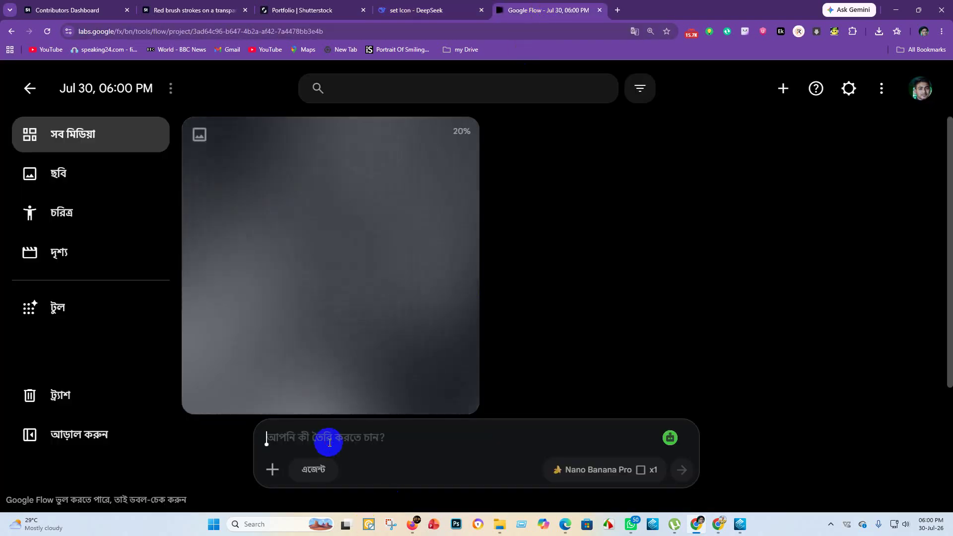
key(ctrl+v)
key(Return)
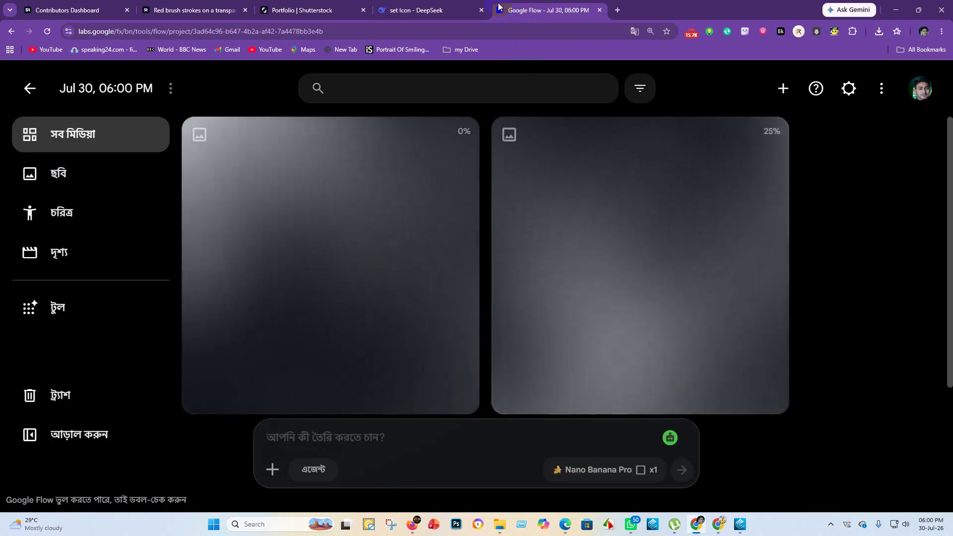
Step: Copy DeepSeek's "Abstract Red Brush Strokes – Bold and Expressive" prompt and generate an image from it in Google Flow
click(432, 10)
scroll(361, 185, down, 3)
drag(356, 144, 531, 232)
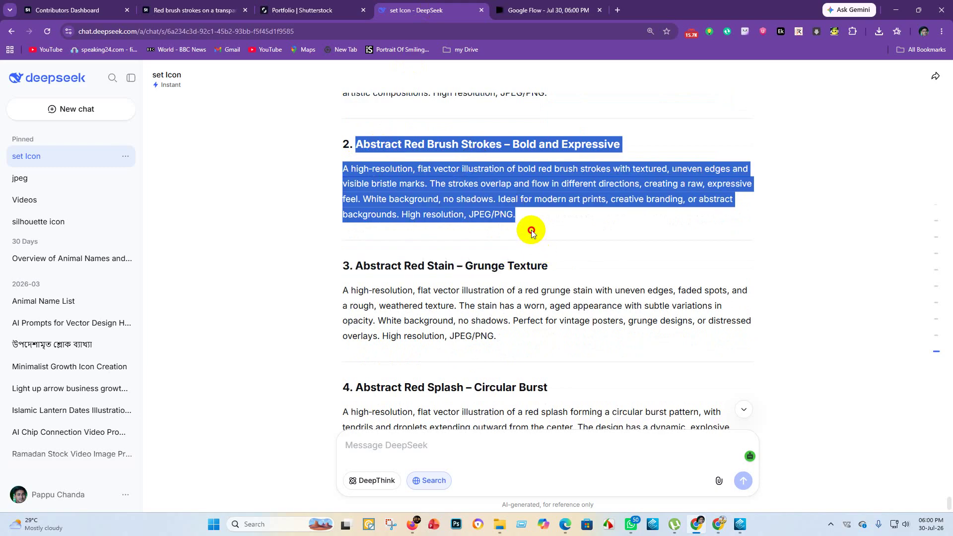
click(553, 9)
click(340, 438)
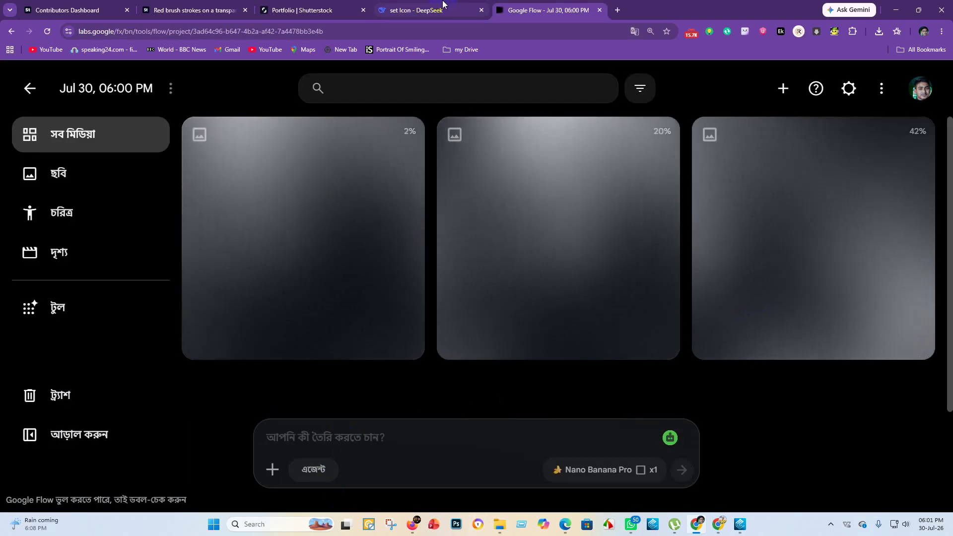
Step: Copy DeepSeek's "Abstract Red Stain – Grunge Texture" prompt and generate an image from it in Google Flow
click(443, 6)
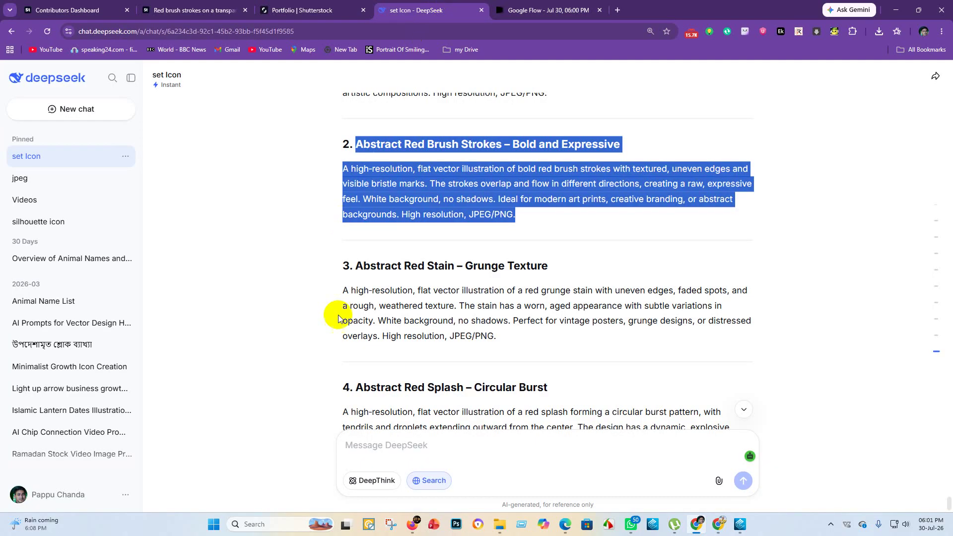
drag(356, 268, 553, 341)
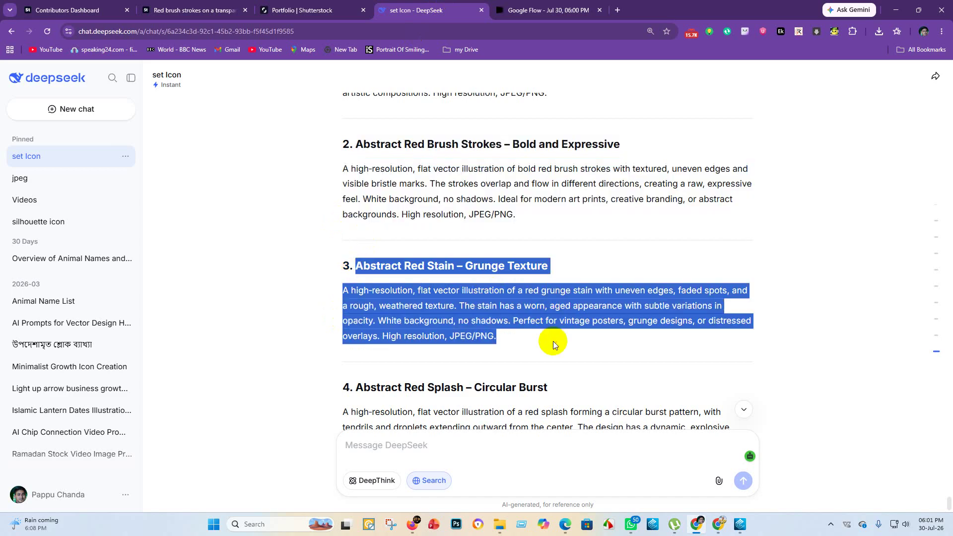
click(516, 4)
click(344, 437)
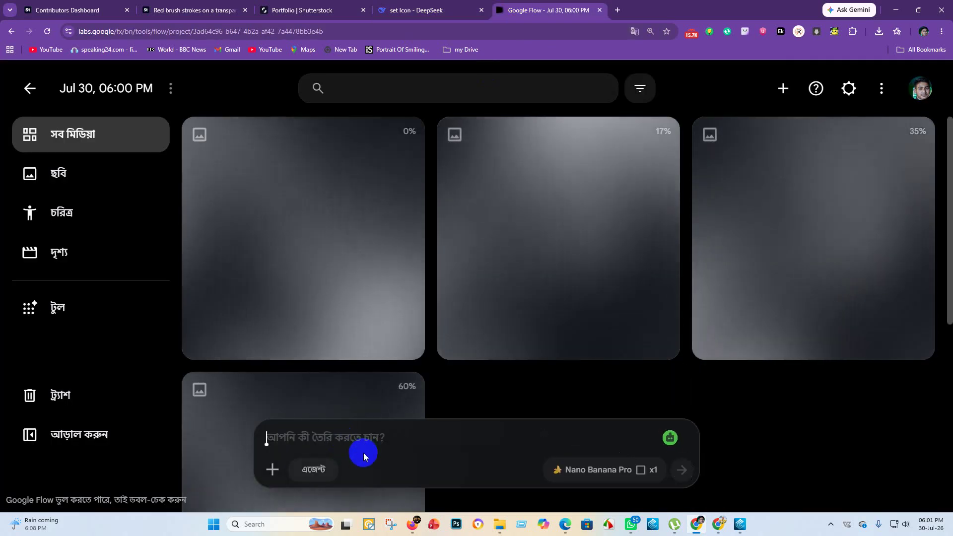
Step: Copy DeepSeek's "Abstract Red Splash – Circular Burst" prompt with its description and generate an image from it in Google Flow
click(394, 11)
scroll(355, 265, down, 3)
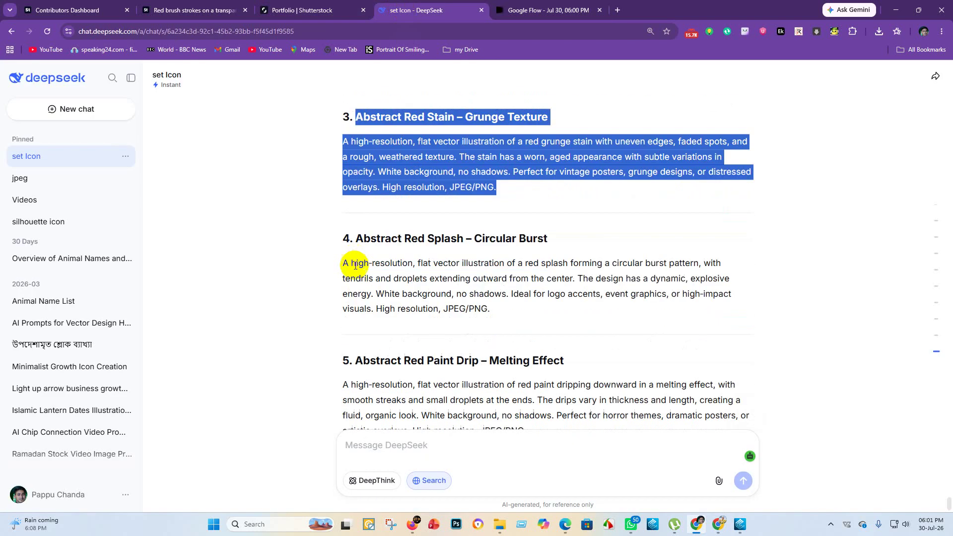
drag(356, 241, 576, 317)
key(ctrl+c)
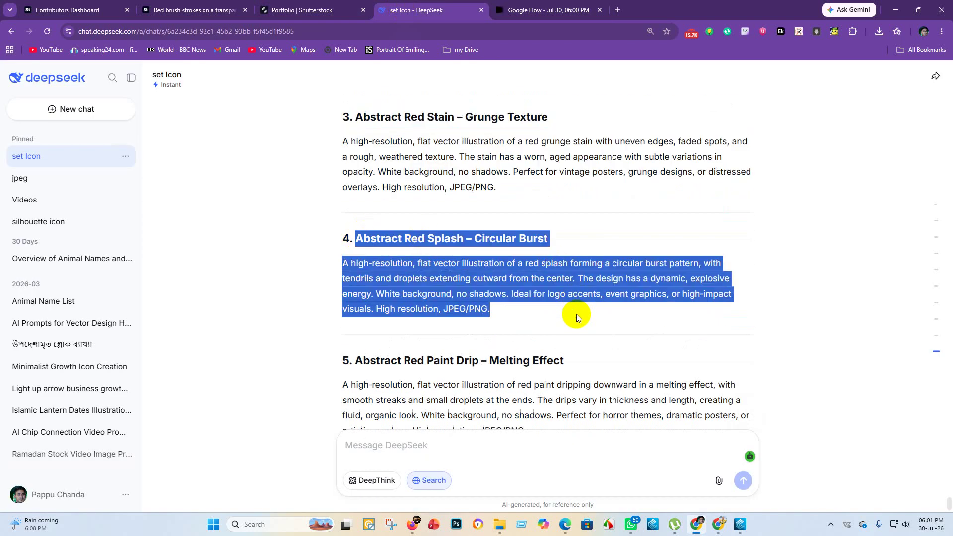
click(540, 10)
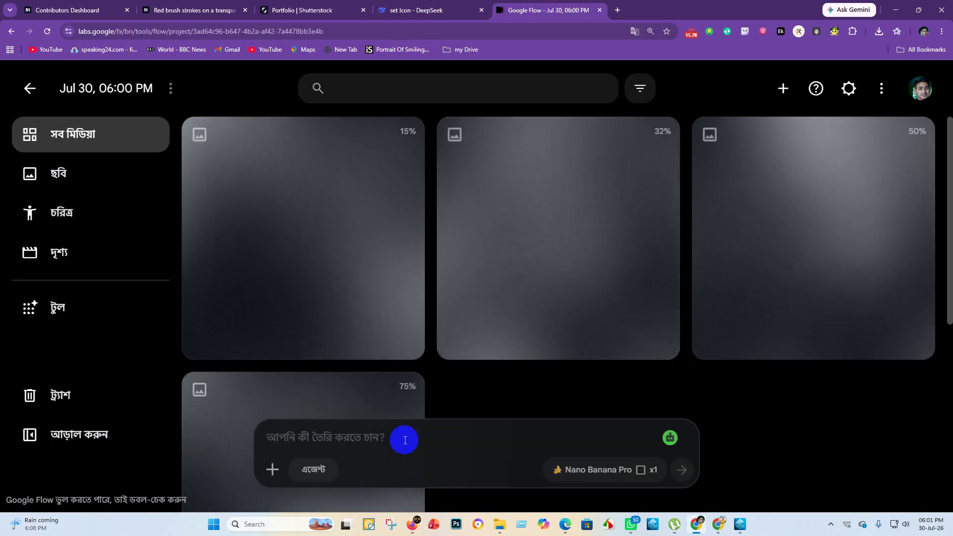
click(405, 440)
key(ctrl+v)
key(Return)
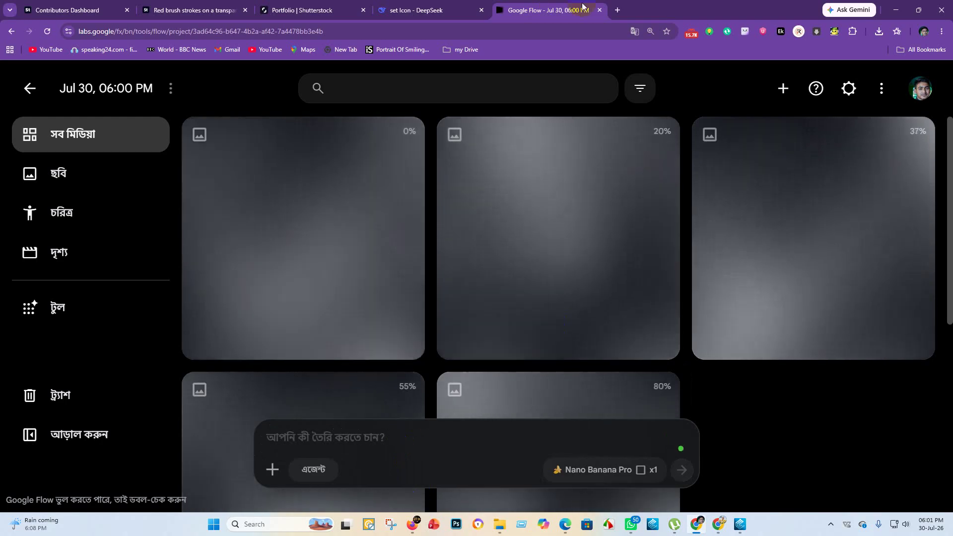
Step: Copy DeepSeek's "Abstract Red Paint Drip – Melting Effect" prompt with its description and generate an image from it in Google Flow
click(427, 10)
scroll(401, 320, down, 1)
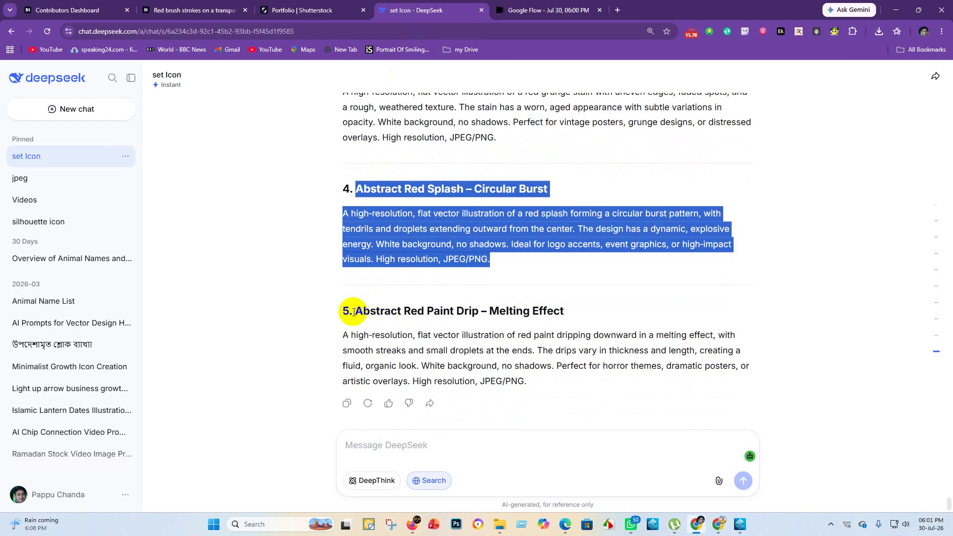
drag(353, 311, 541, 386)
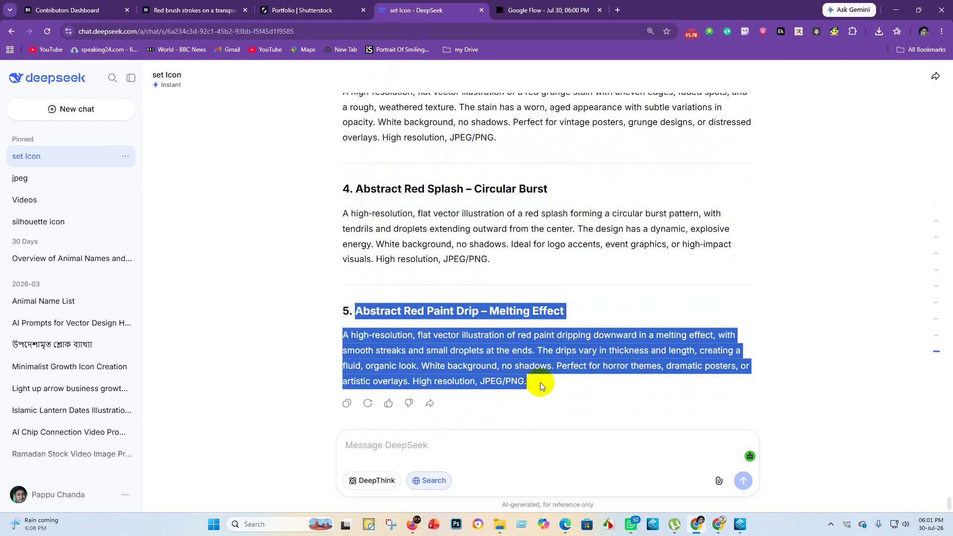
click(546, 10)
click(352, 442)
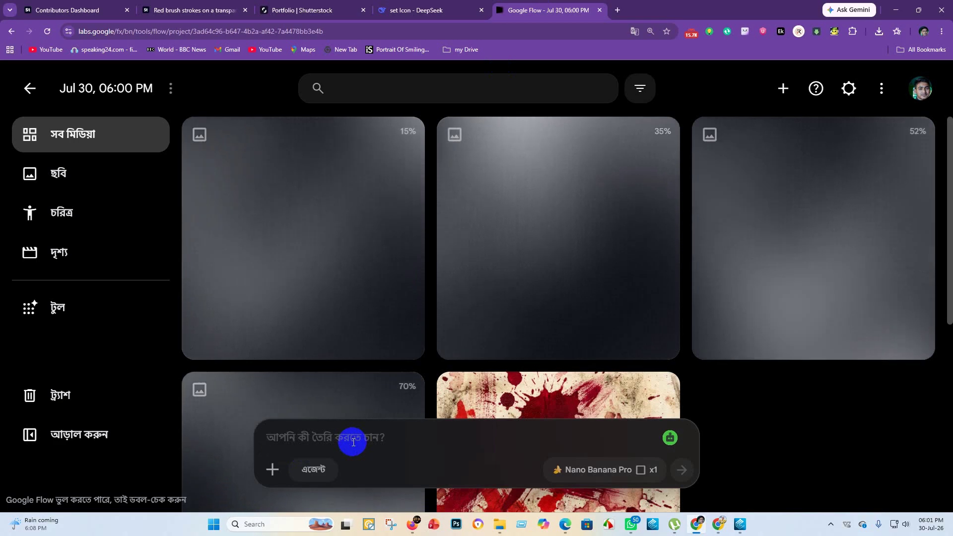
key(ctrl+v)
key(Return)
Step: Examine the generated red splash, brush stroke, stain, burst and drip images in the project's media
scroll(319, 291, down, 5)
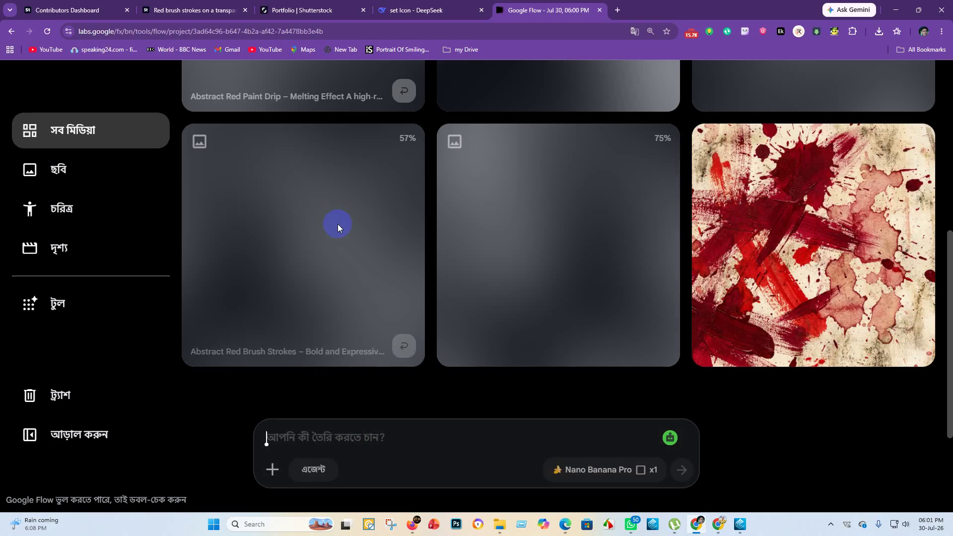
scroll(521, 278, up, 6)
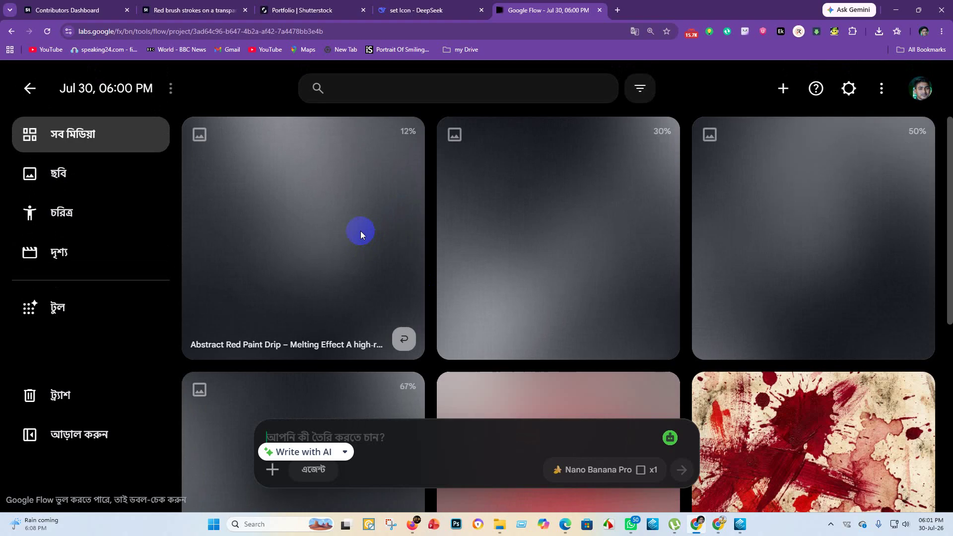
scroll(360, 230, down, 5)
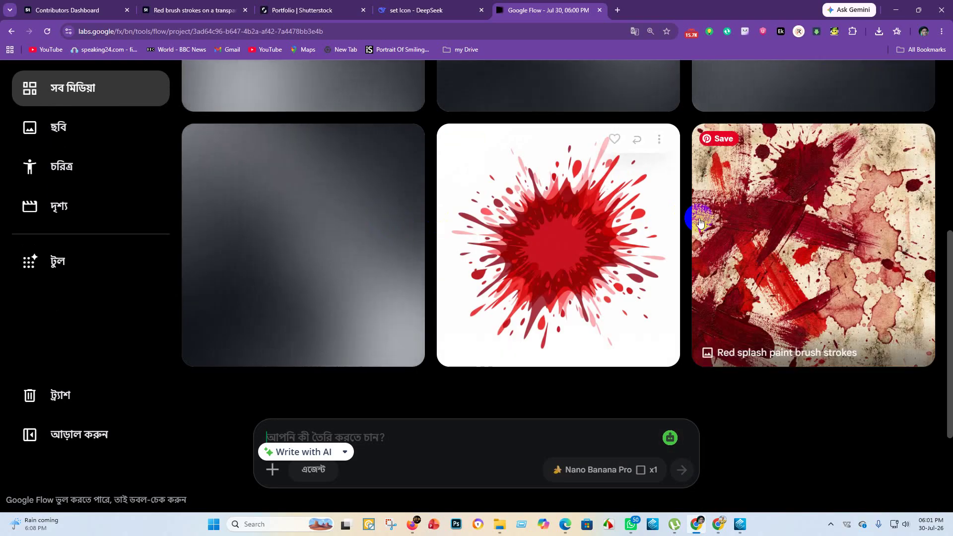
scroll(423, 274, down, 3)
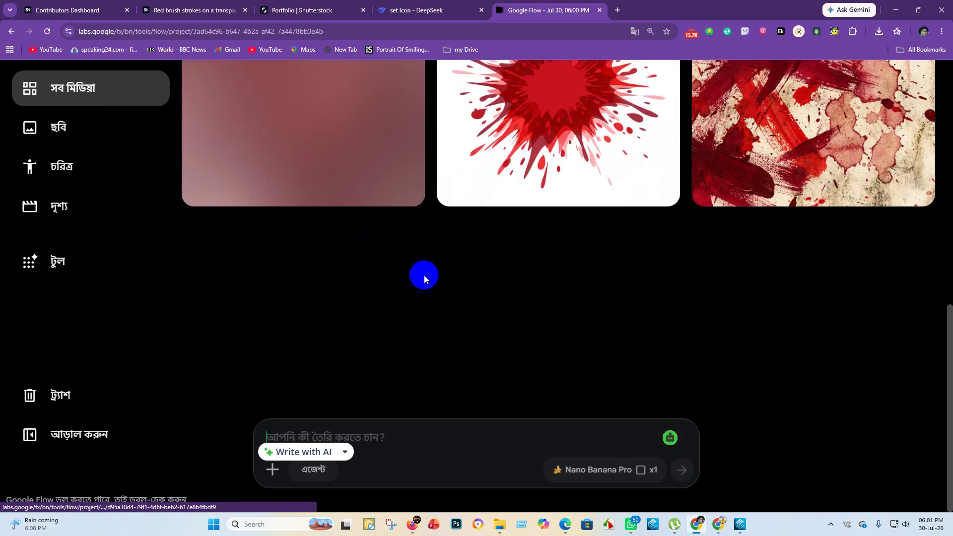
scroll(457, 277, up, 5)
scroll(272, 187, down, 3)
scroll(410, 219, up, 7)
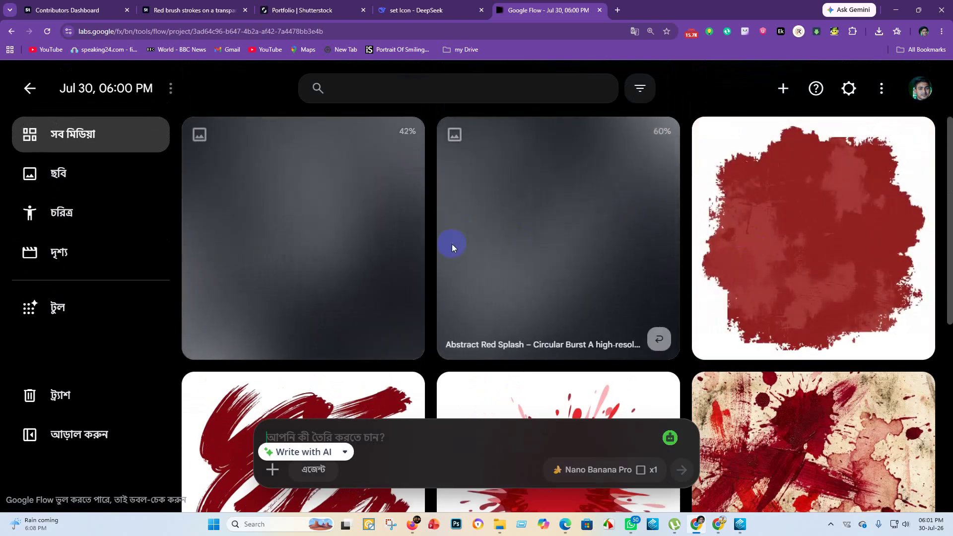
scroll(440, 194, down, 8)
scroll(516, 250, up, 8)
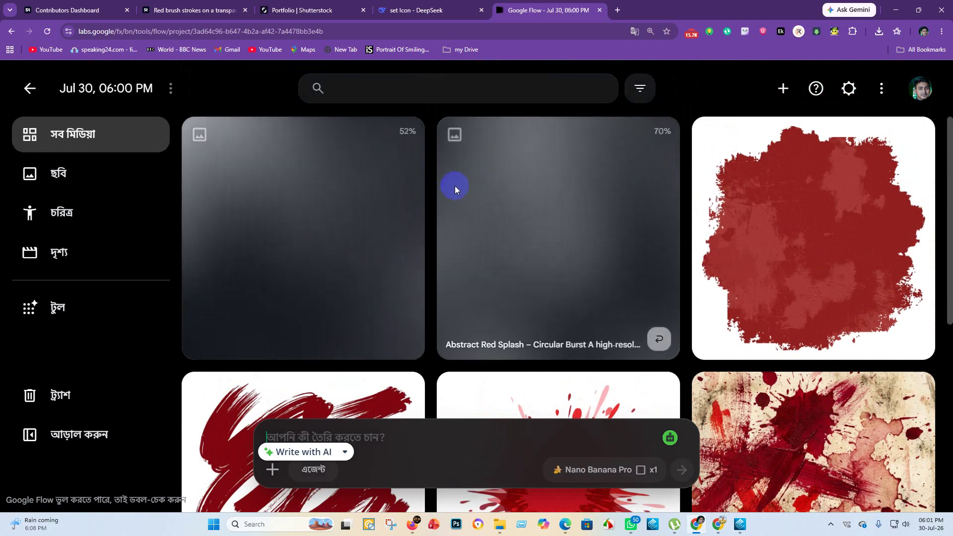
scroll(452, 186, down, 5)
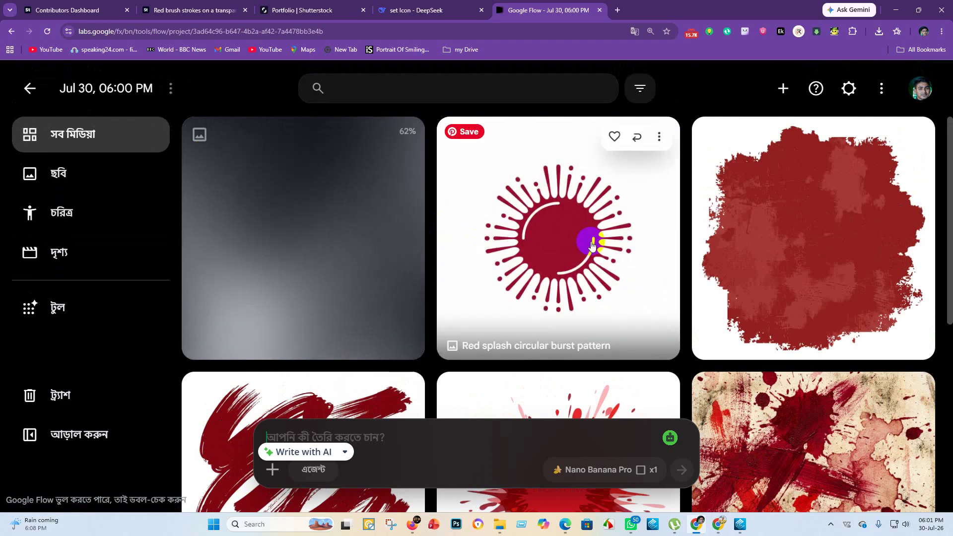
scroll(460, 249, down, 5)
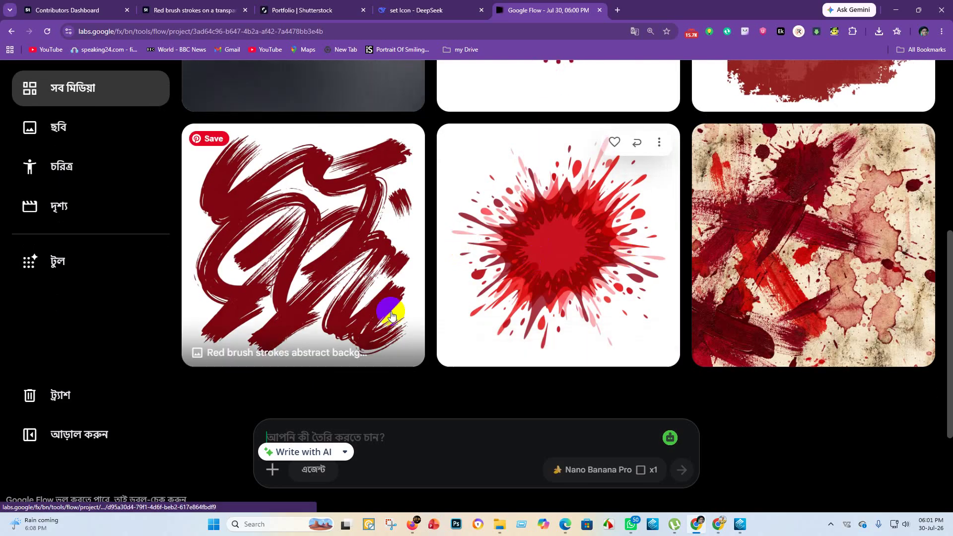
scroll(527, 276, up, 5)
scroll(640, 340, down, 4)
scroll(636, 340, down, 1)
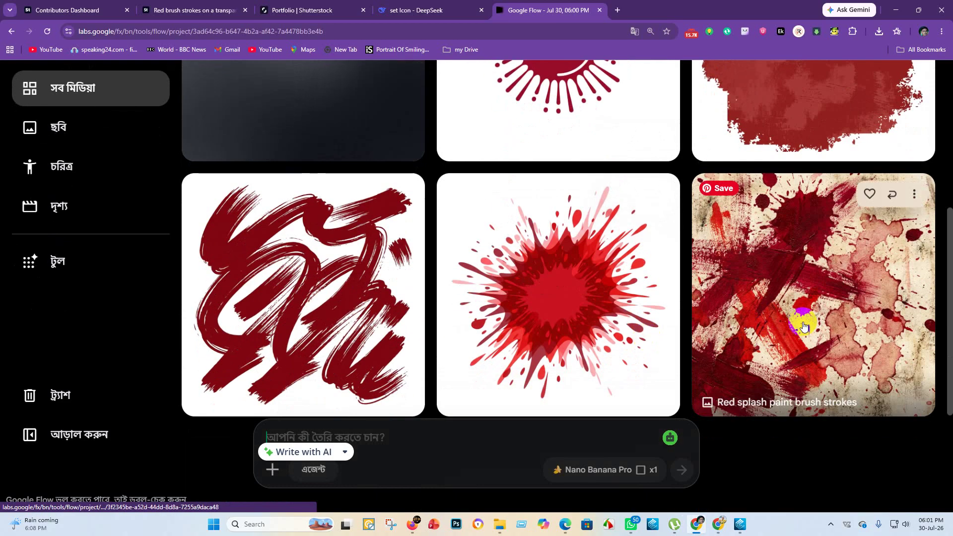
scroll(419, 264, up, 4)
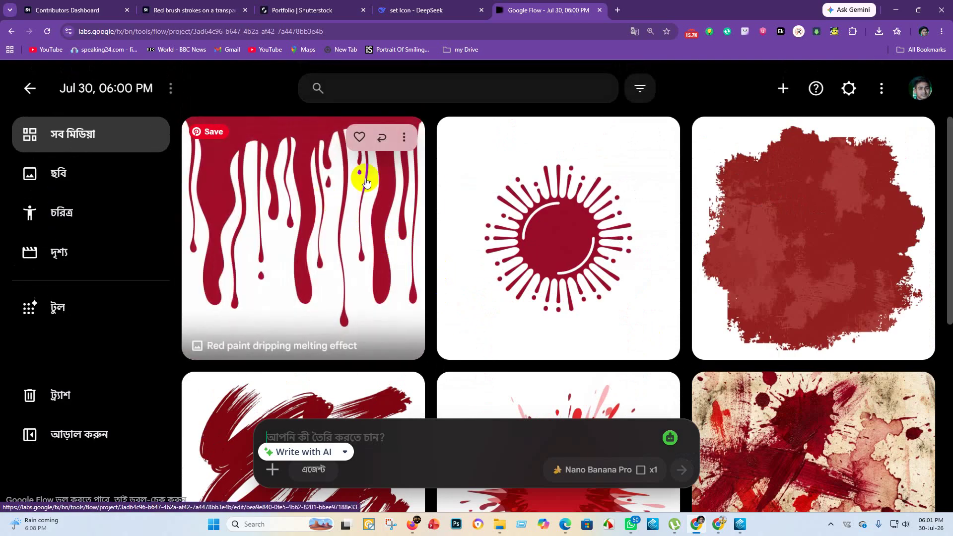
Step: Download the red paint dripping image at 1K into a new folder named 49 inside the colorful vector folder
click(405, 138)
mouse_move(373, 298)
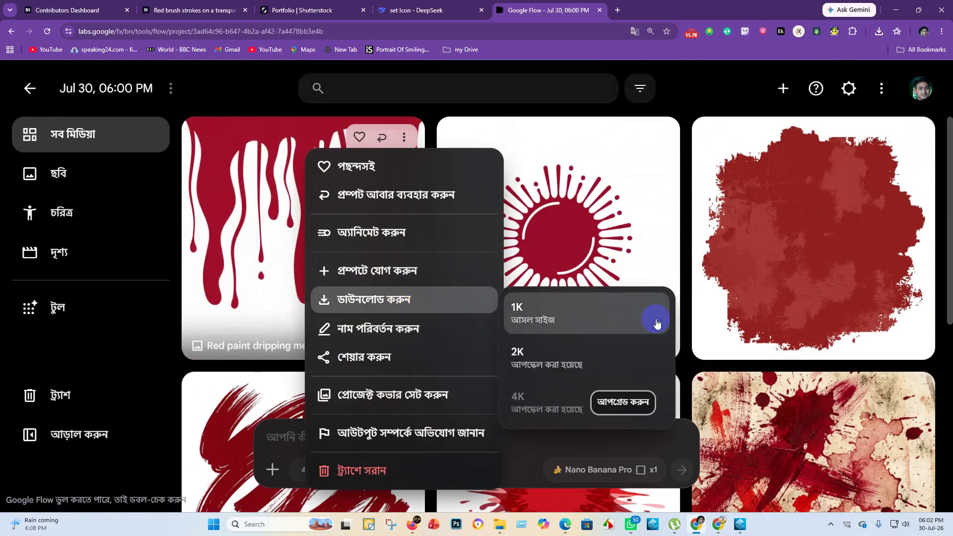
click(603, 314)
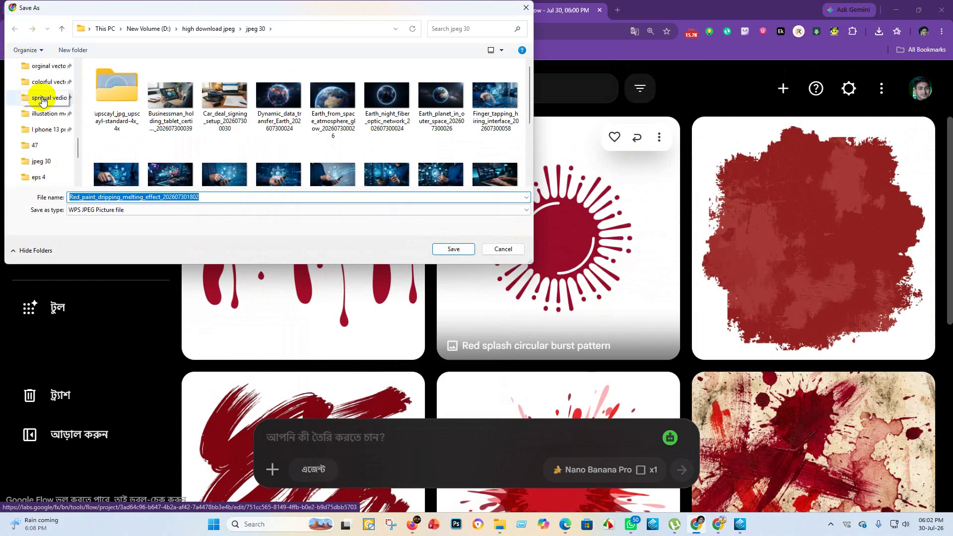
click(49, 83)
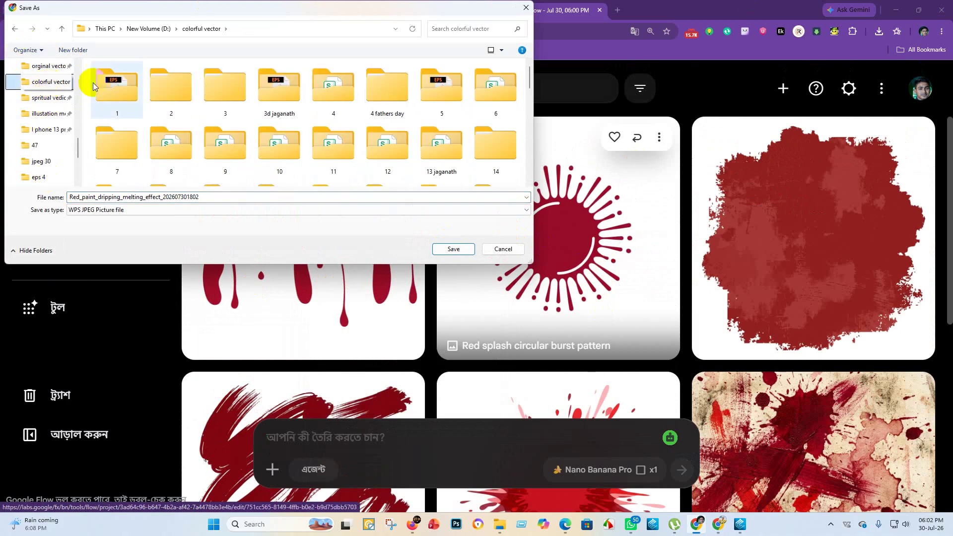
scroll(277, 120, down, 5)
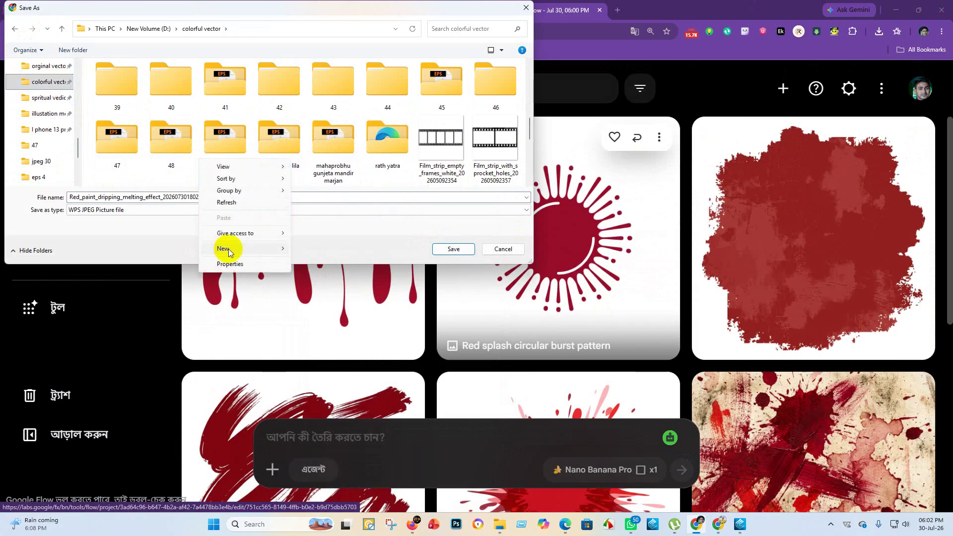
mouse_move(249, 254)
click(315, 250)
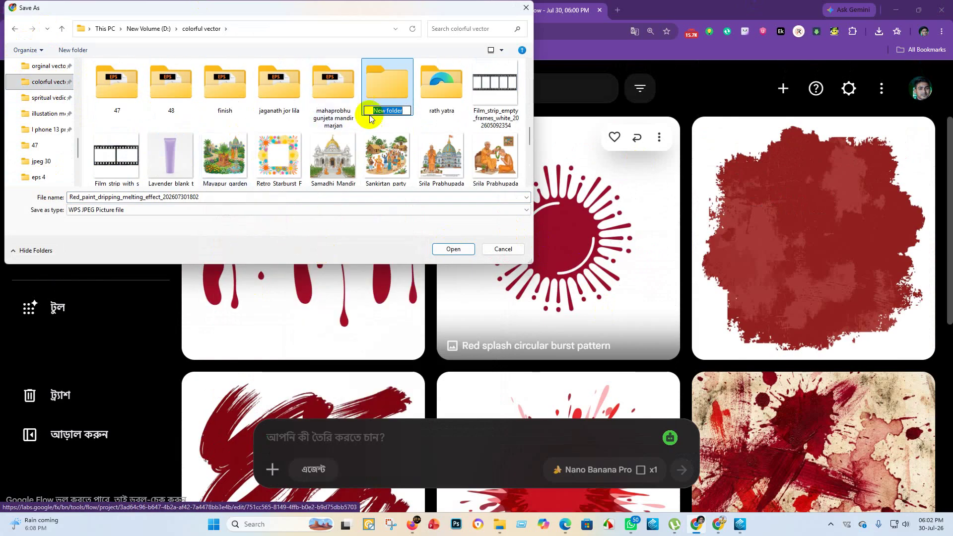
key(BackSpace)
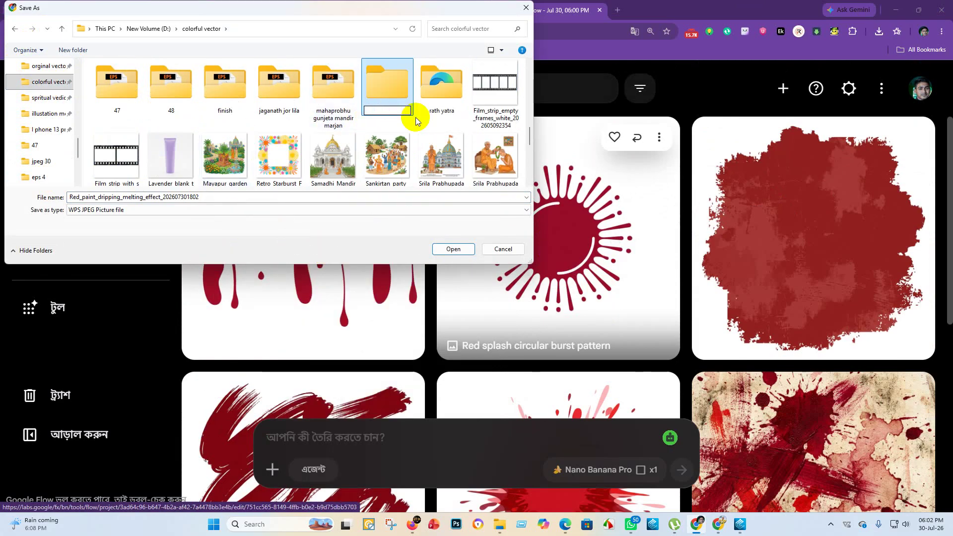
text(49)
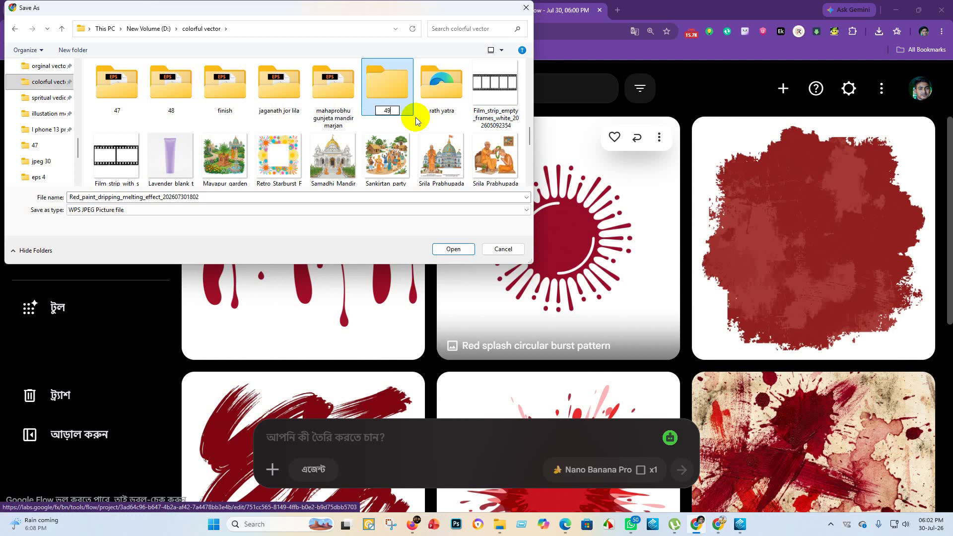
key(Return)
double_click(234, 99)
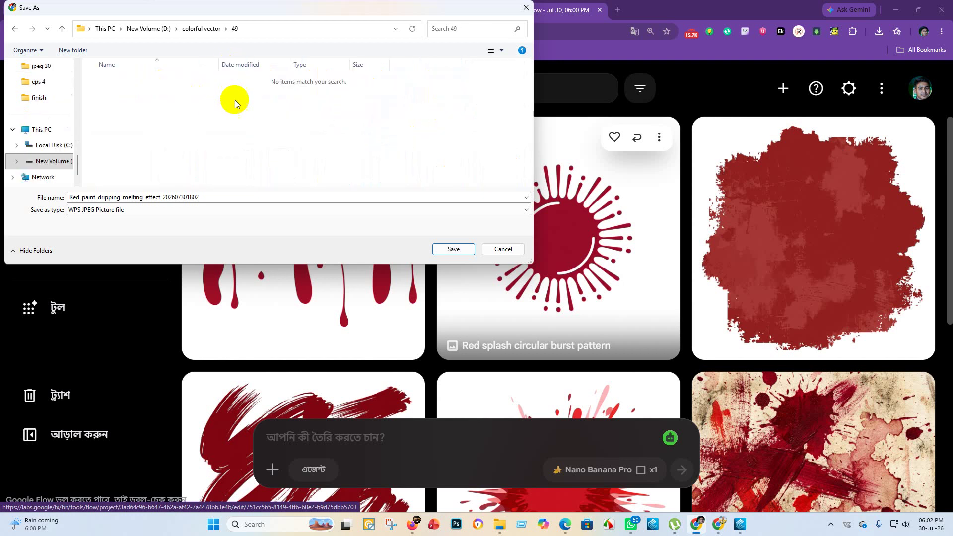
click(459, 250)
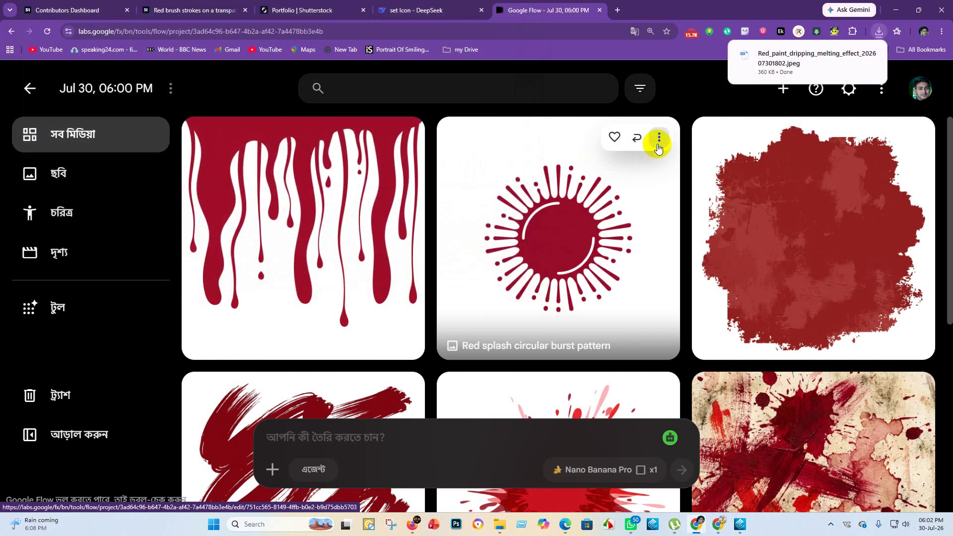
Step: Download the red splash circular burst image at 1K original size into folder 49
click(658, 139)
mouse_move(633, 303)
click(799, 307)
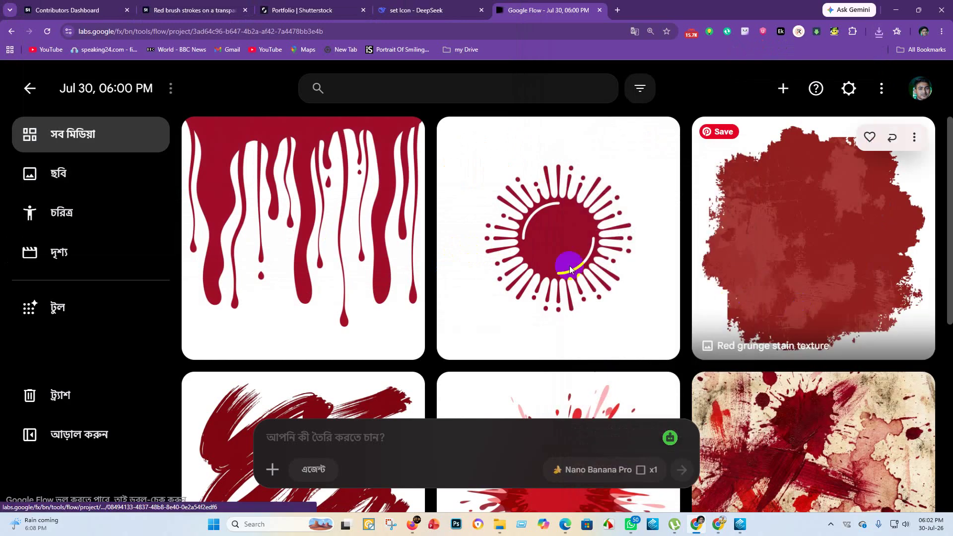
click(452, 248)
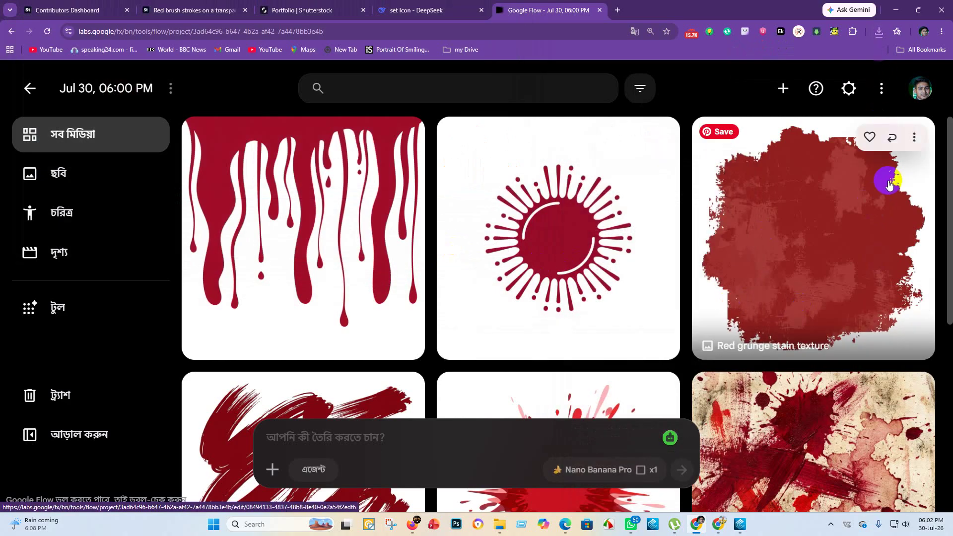
Step: Download the red grunge stain texture image at 1K original size into folder 49
click(913, 142)
click(840, 300)
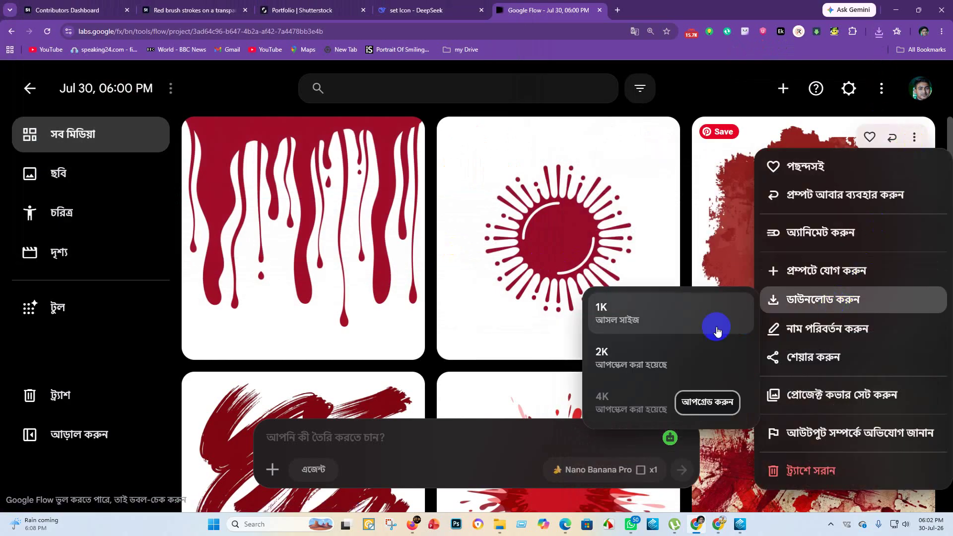
click(715, 325)
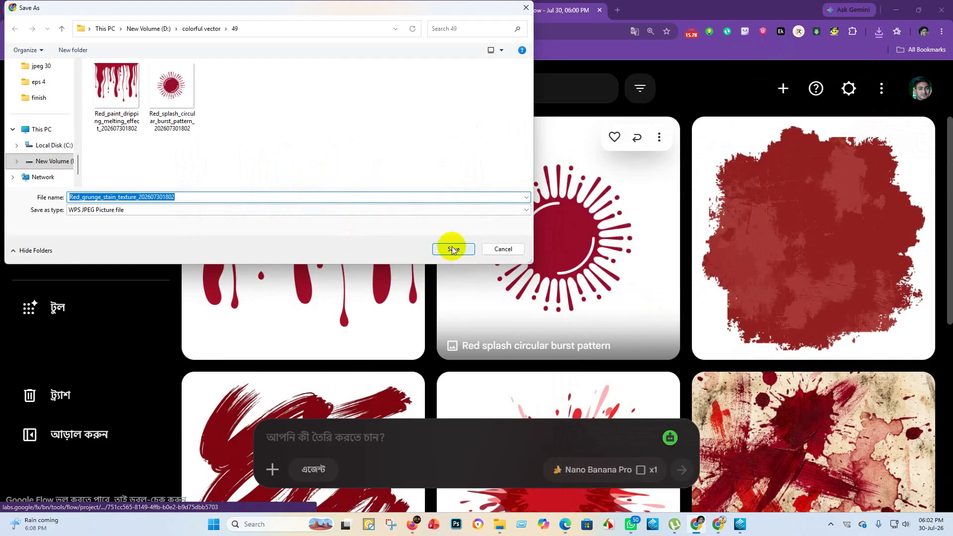
click(453, 248)
Step: Download the red brush strokes abstract image at 1K original size into folder 49
scroll(319, 245, down, 3)
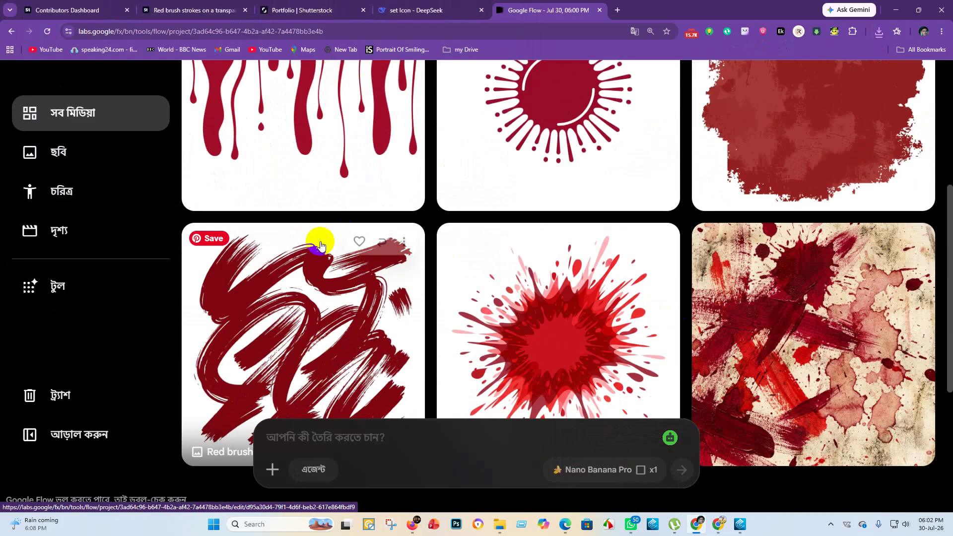
click(404, 244)
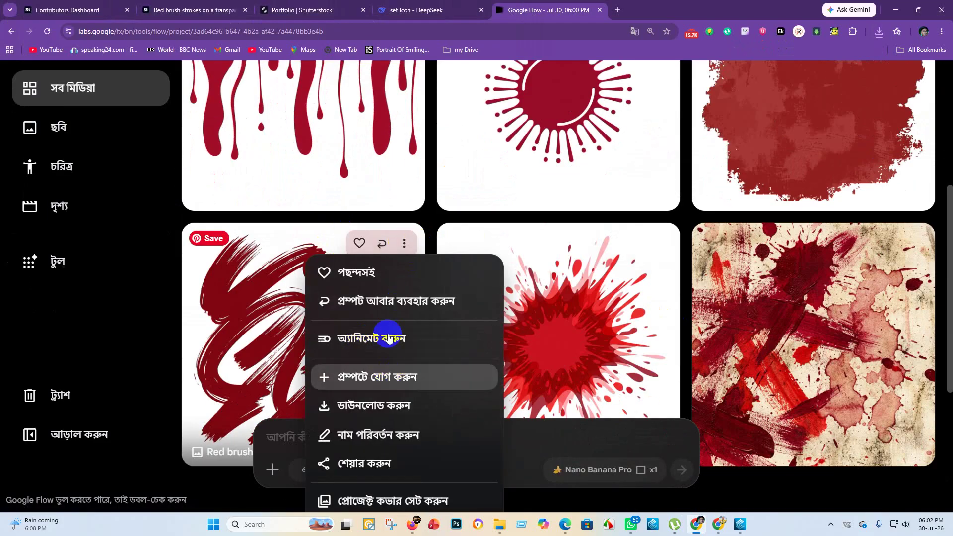
click(419, 406)
click(564, 401)
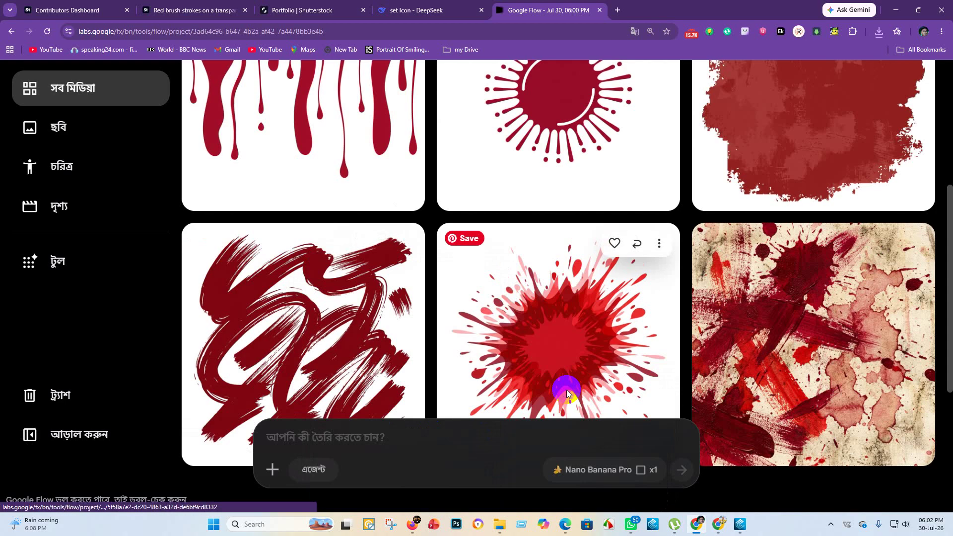
click(467, 250)
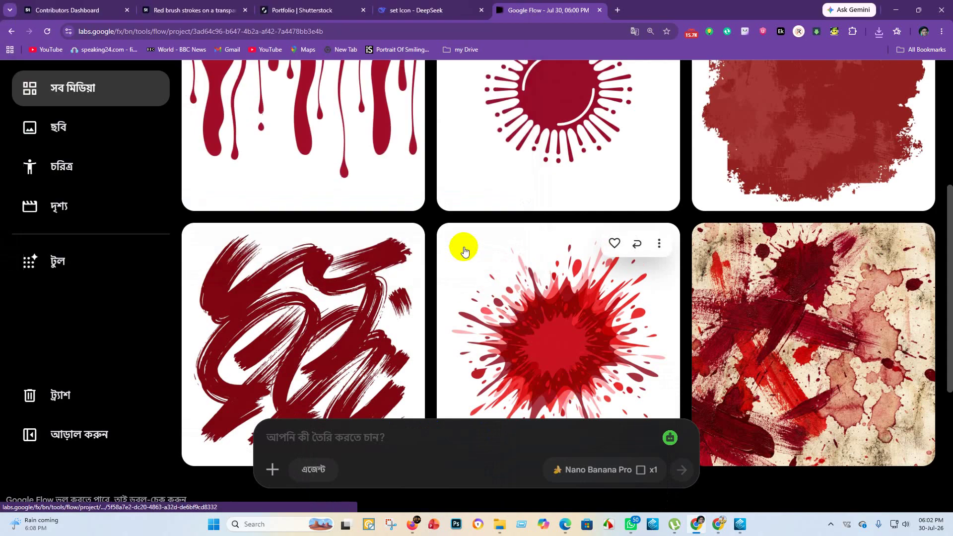
Step: Download the red paint splash dynamic burst image at 1K original size into folder 49
click(659, 243)
mouse_move(628, 416)
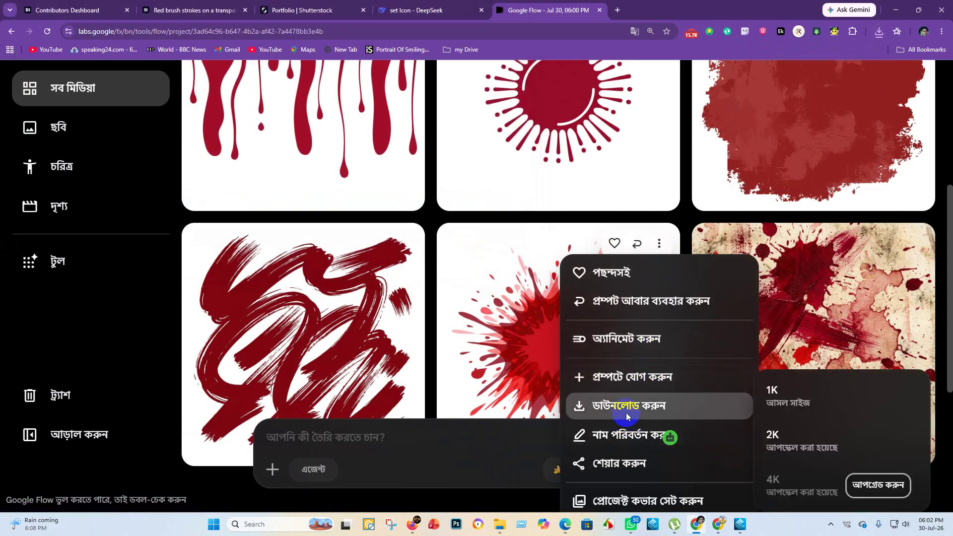
click(804, 394)
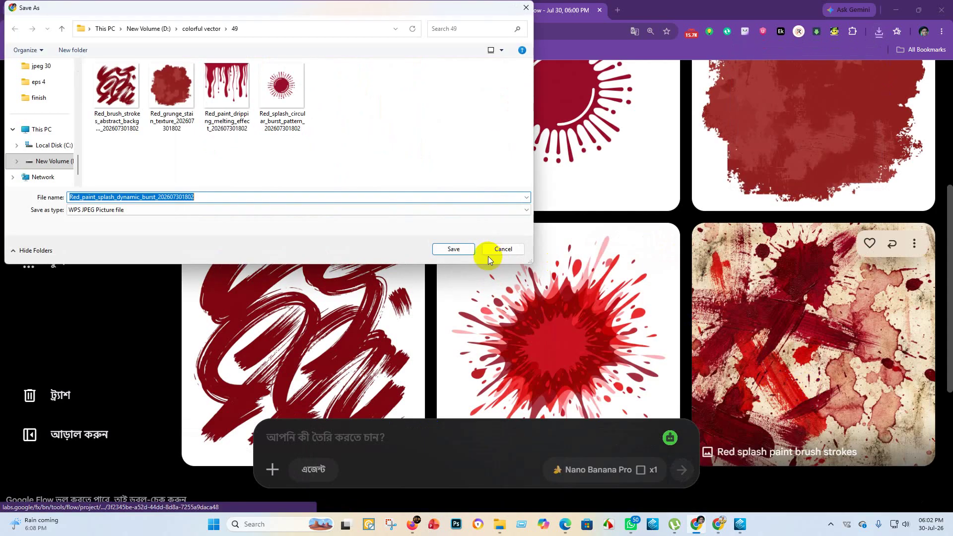
click(458, 249)
Step: Download the red splash paint brush strokes image at 1K original size into folder 49
scroll(893, 204, down, 2)
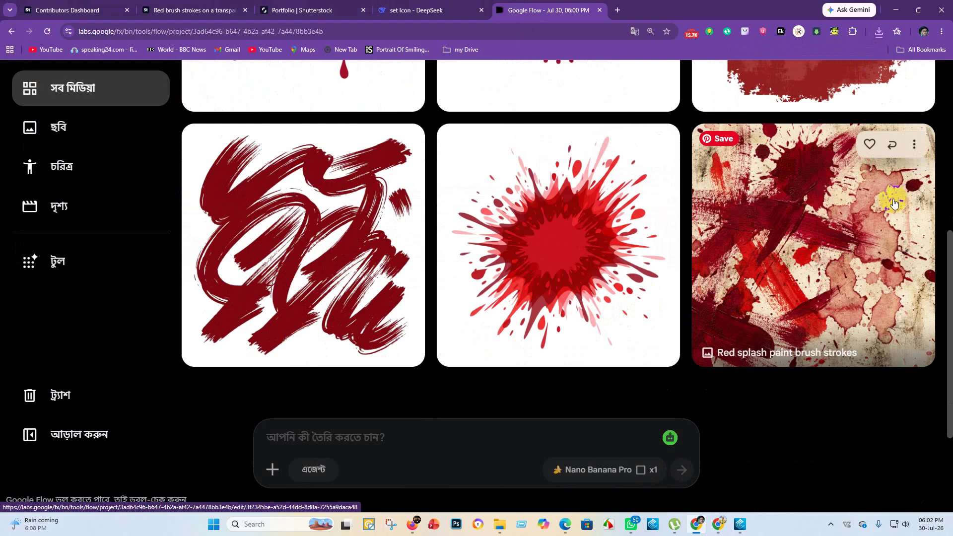
click(915, 147)
mouse_move(844, 306)
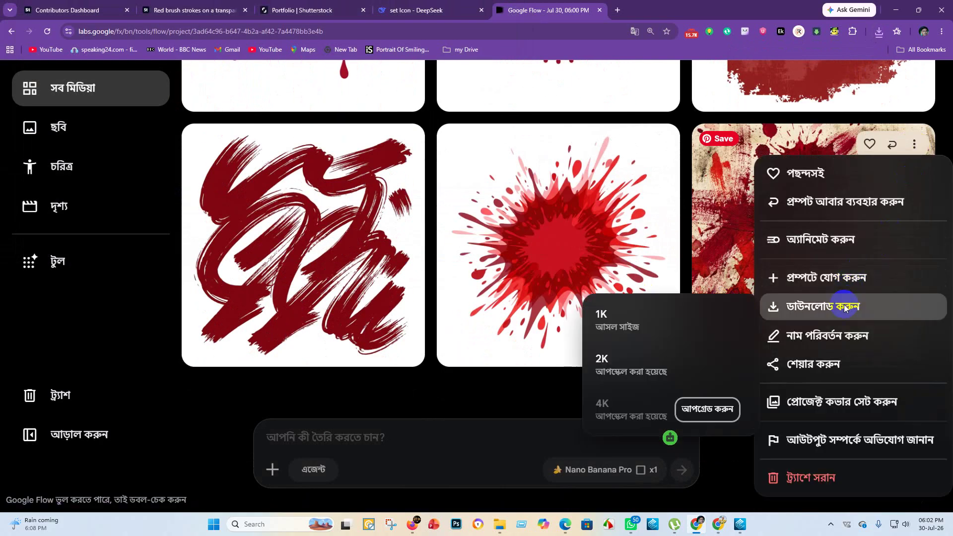
click(673, 322)
click(452, 250)
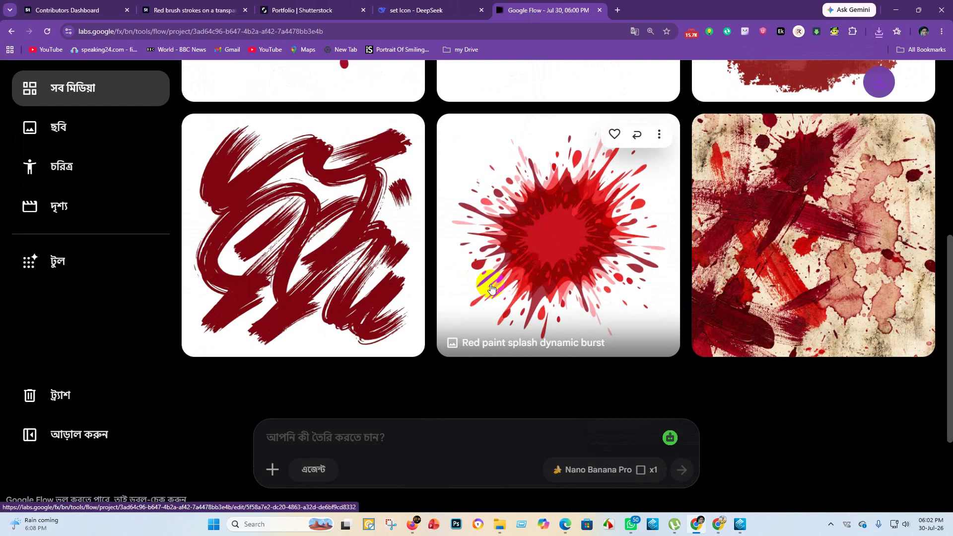
Step: Switch to the DeepSeek set Icon chat and request further red splash and brush stroke prompts with the message "10 more"
scroll(485, 276, down, 3)
click(427, 10)
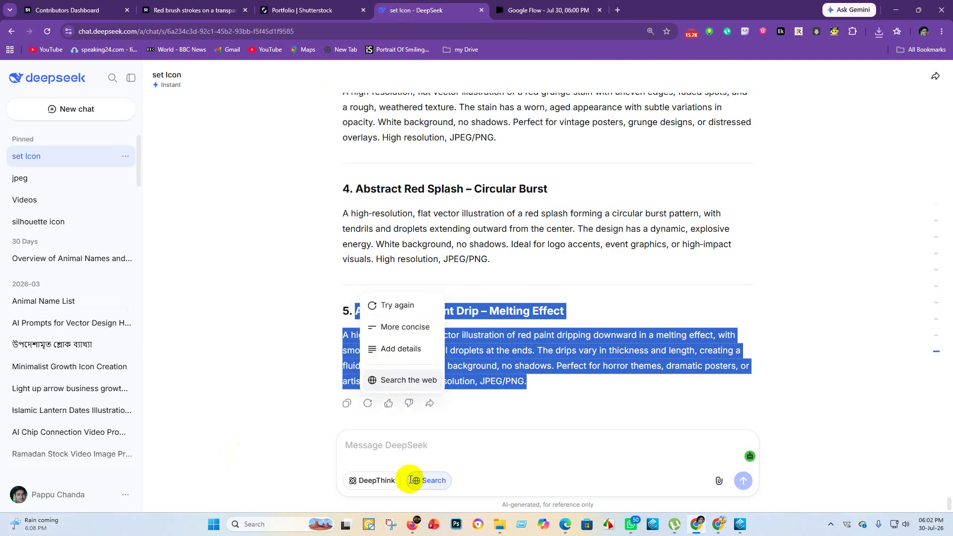
click(367, 447)
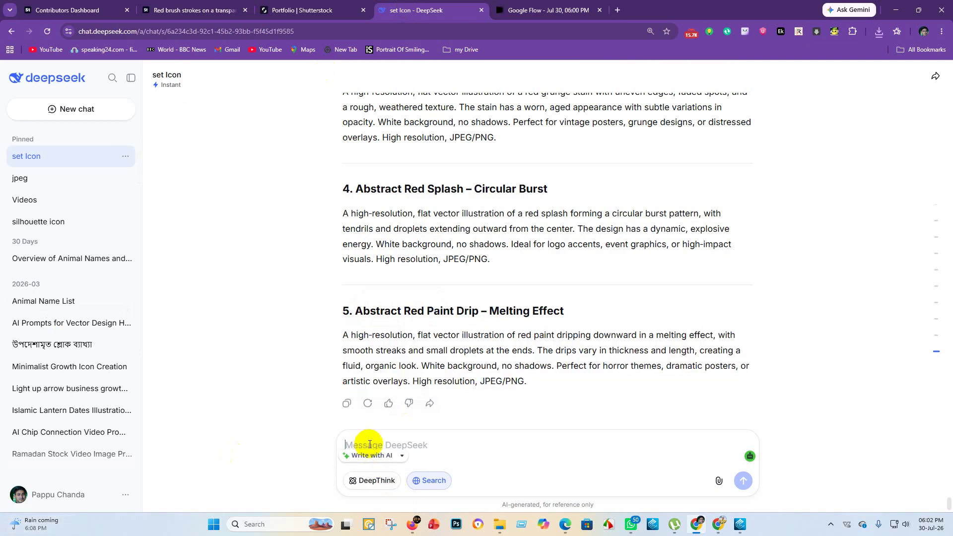
click(171, 9)
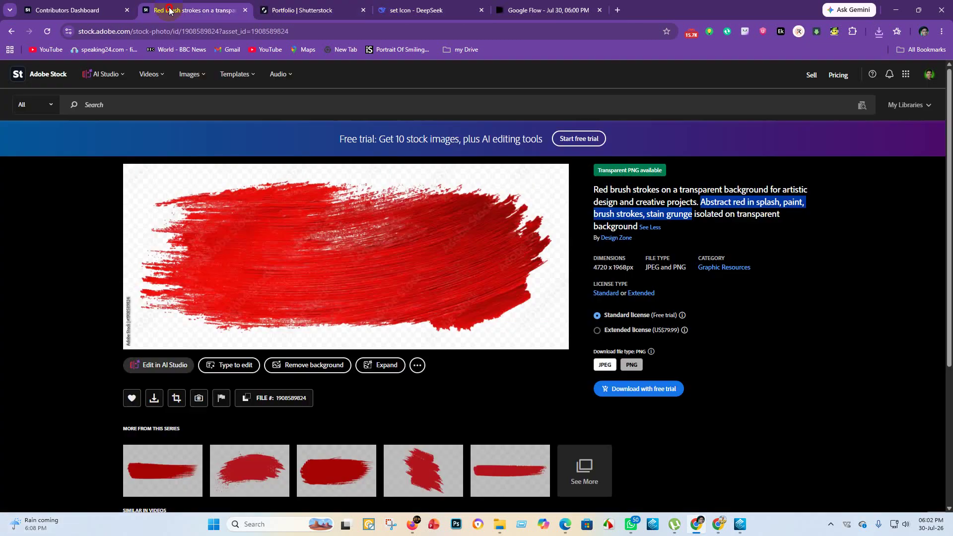
click(424, 10)
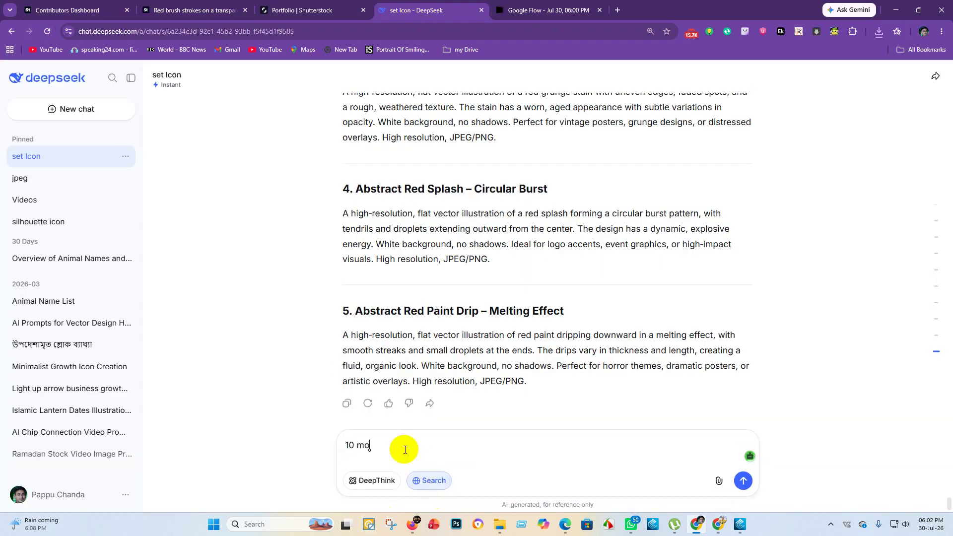
key(Return)
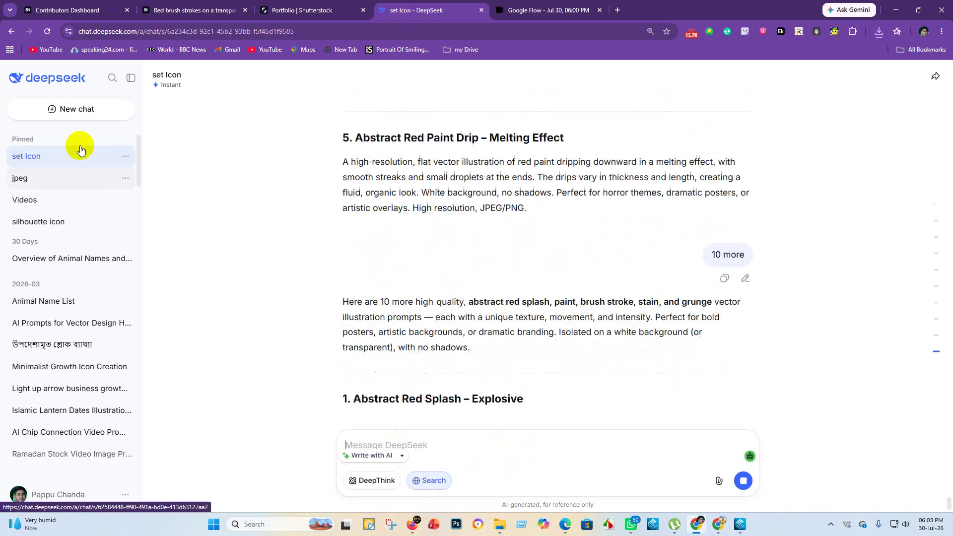
Step: Copy DeepSeek's new prompt "Abstract Red Splash – Explosive Burst (Droplets)" into Google Flow and generate its image
scroll(640, 224, up, 3)
scroll(473, 235, down, 3)
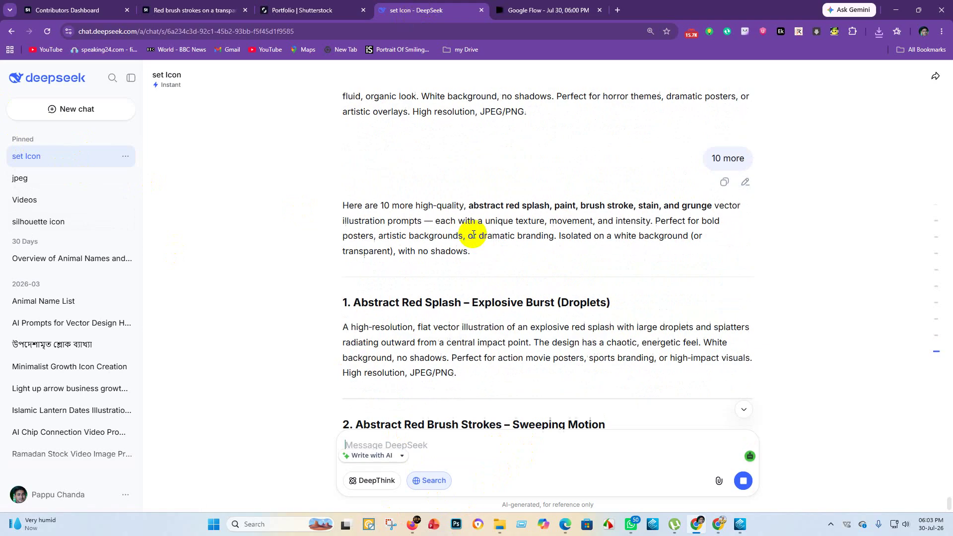
scroll(369, 186, down, 2)
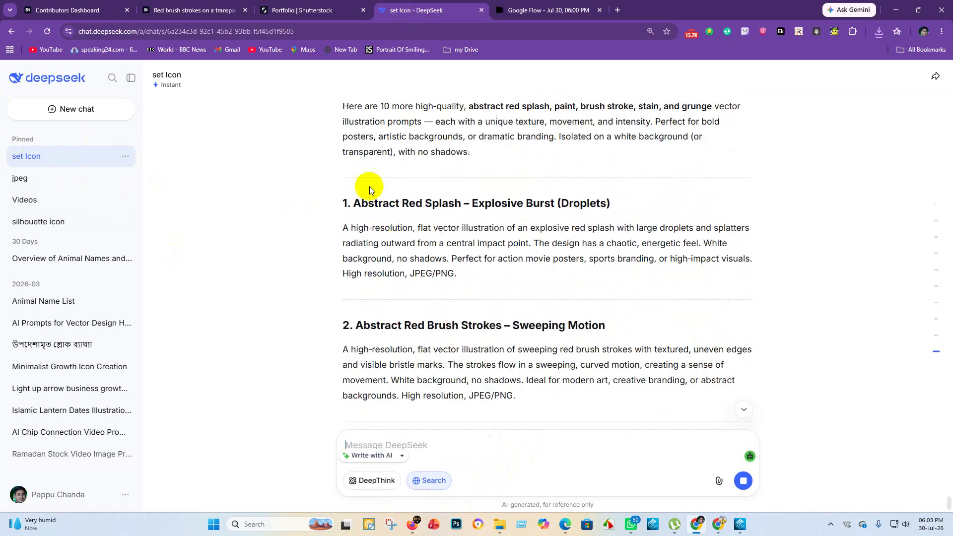
drag(355, 210, 487, 282)
key(ctrl+c)
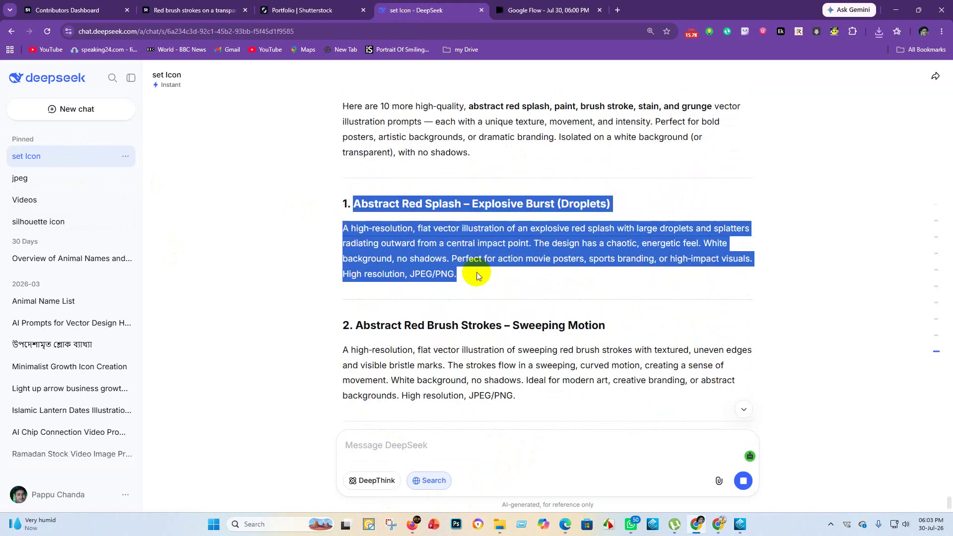
click(538, 11)
key(ctrl+v)
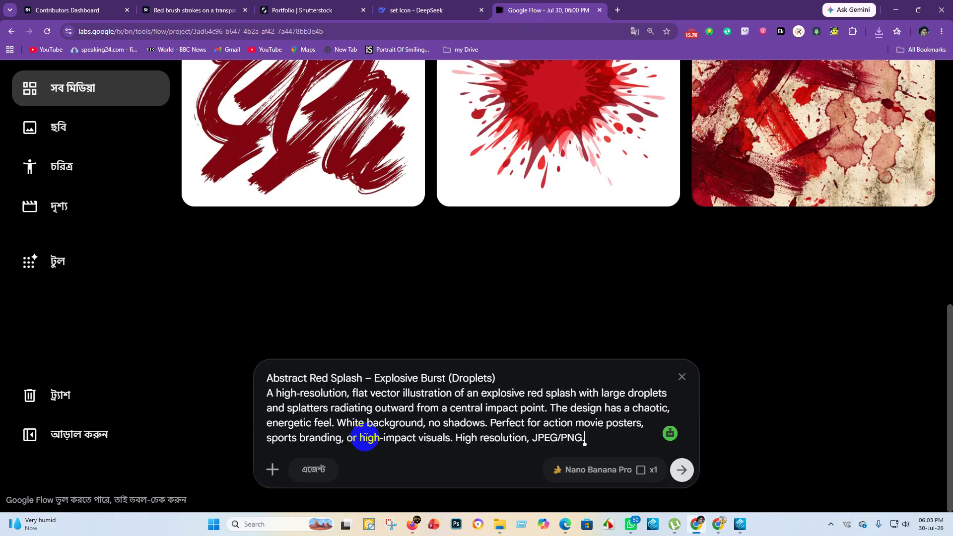
key(Return)
Step: Copy DeepSeek's prompt "Abstract Red Brush Strokes – Sweeping Motion" into Google Flow and generate its image
click(458, 6)
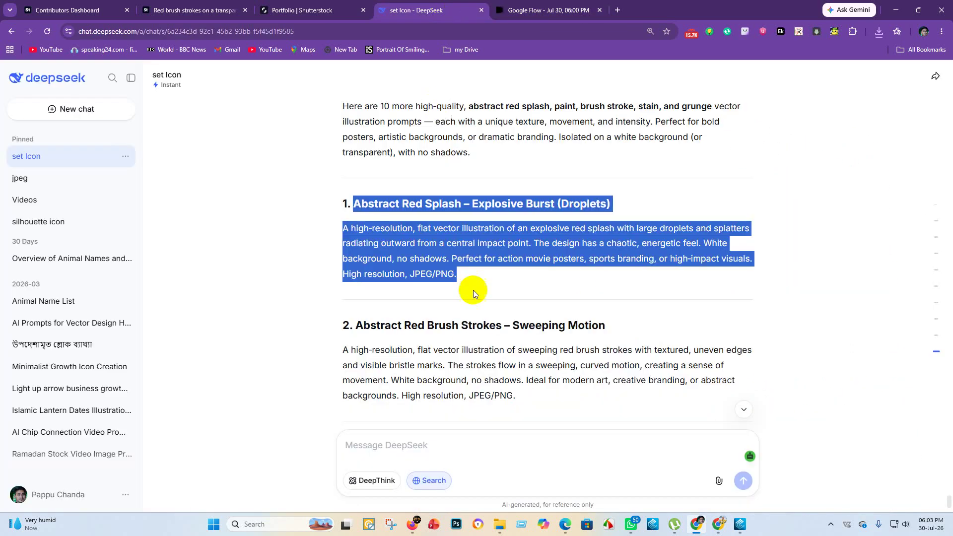
scroll(363, 201, down, 3)
drag(362, 175, 467, 177)
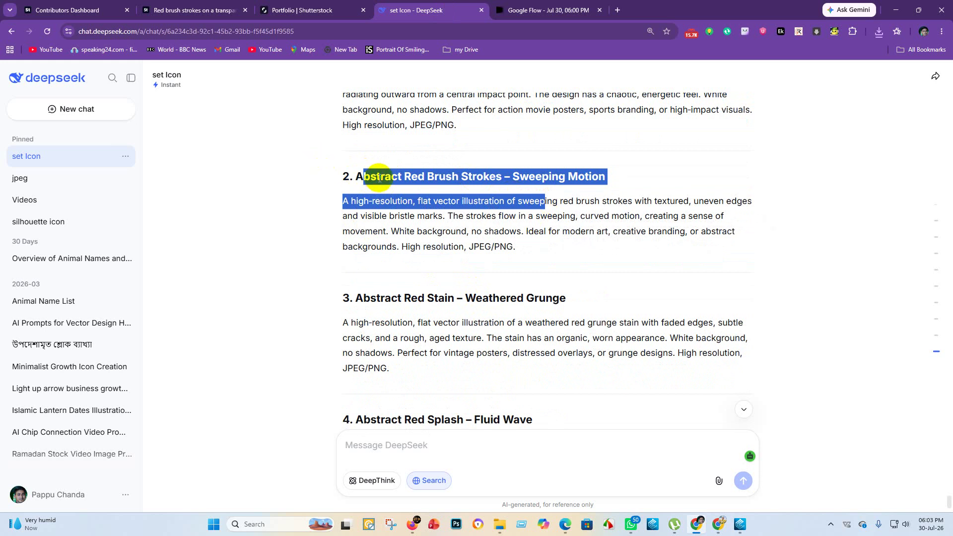
drag(431, 187, 521, 254)
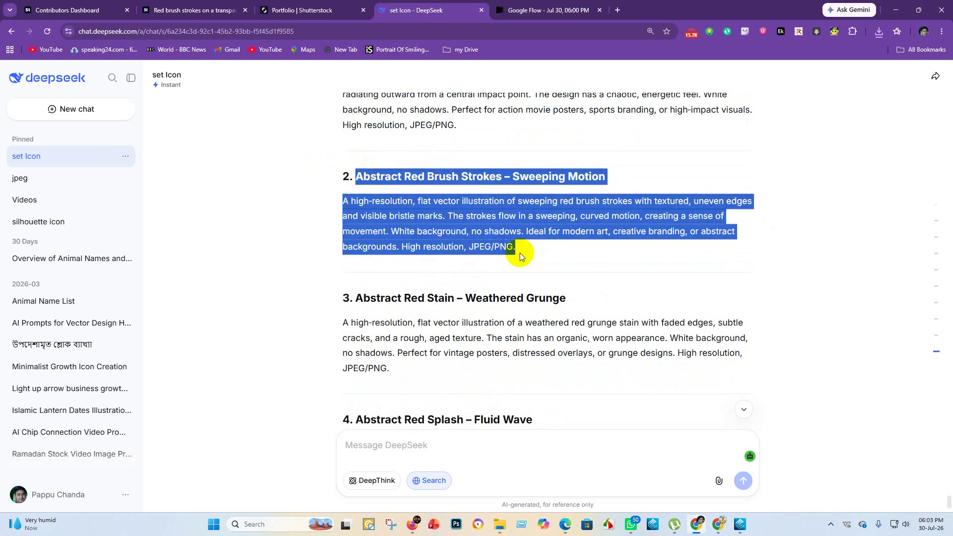
click(546, 10)
click(394, 438)
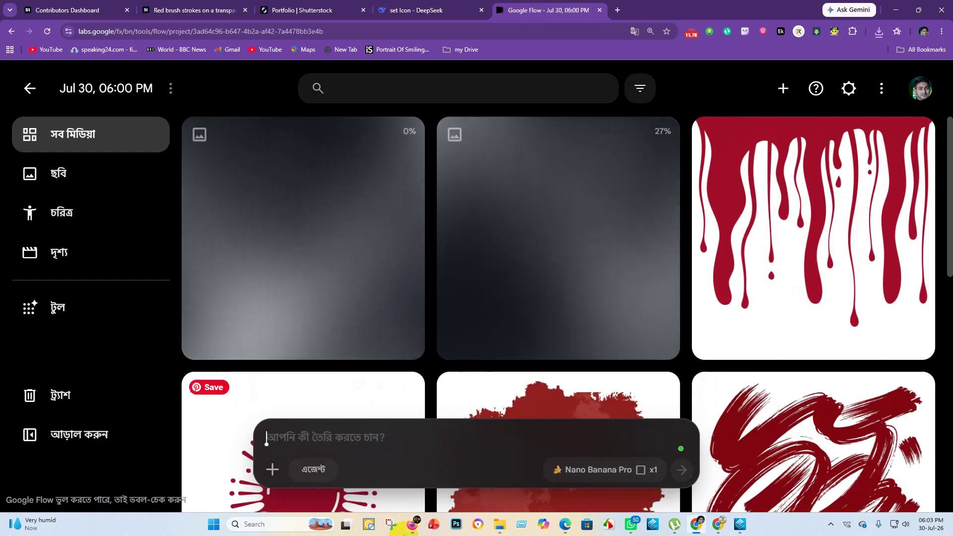
Step: Copy DeepSeek's prompt "Abstract Red Stain – Weathered Grunge" into Google Flow and generate its image
click(426, 10)
scroll(344, 187, down, 2)
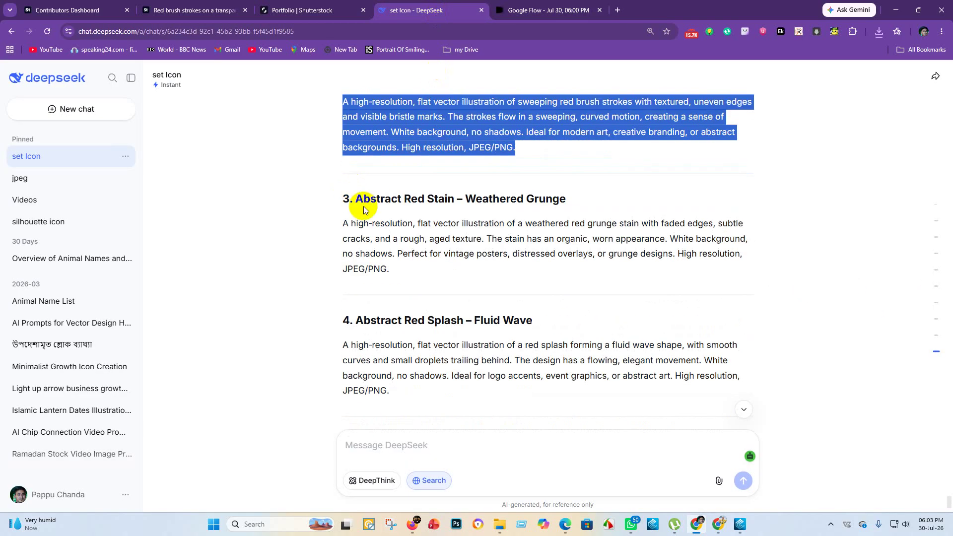
drag(358, 201, 390, 268)
key(ctrl+c)
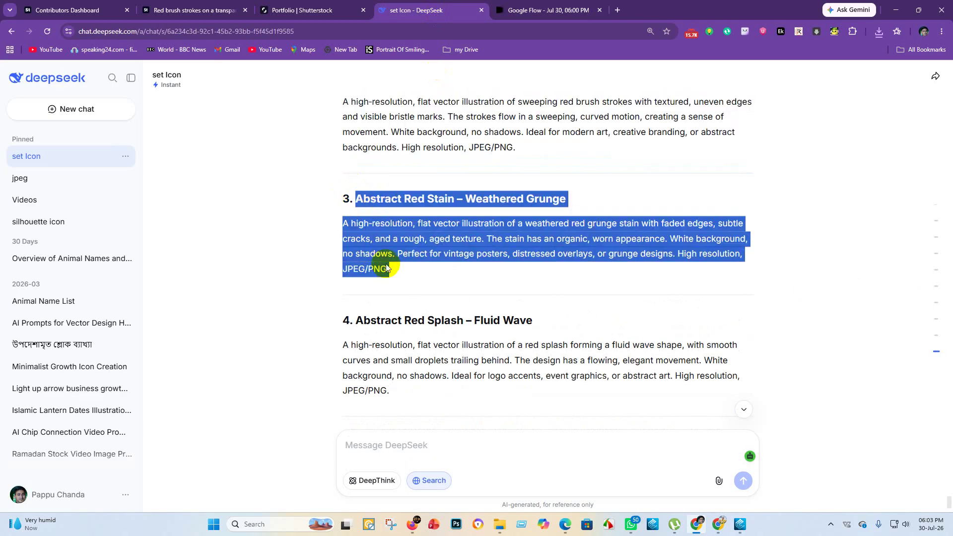
click(546, 10)
click(351, 457)
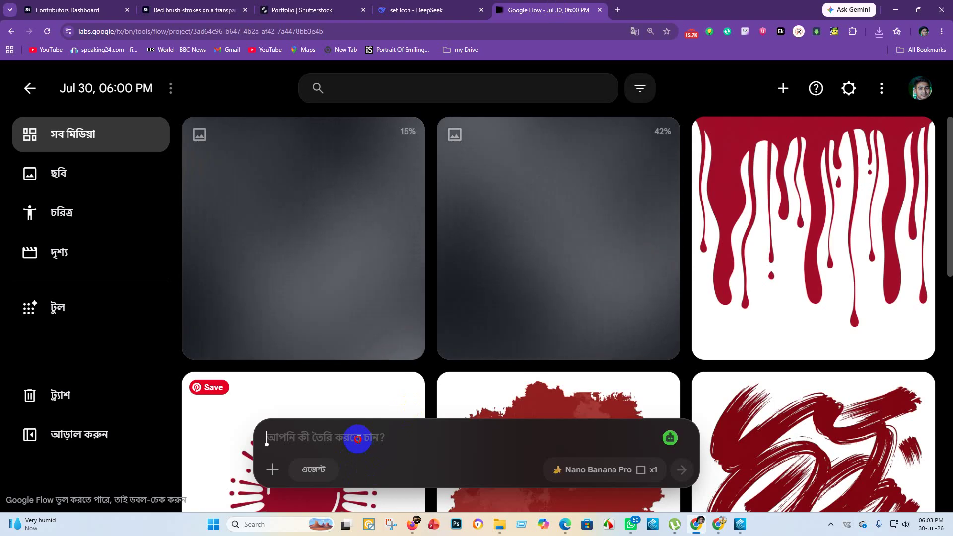
key(ctrl+v)
key(Return)
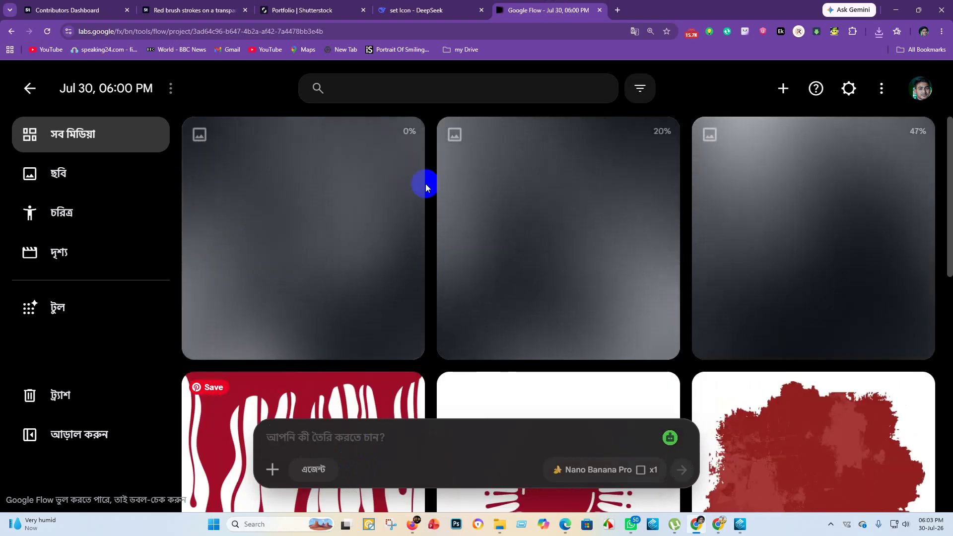
Step: Copy DeepSeek's prompt "Abstract Red Splash – Fluid Wave" into Google Flow and generate its image
click(412, 10)
scroll(371, 258, down, 2)
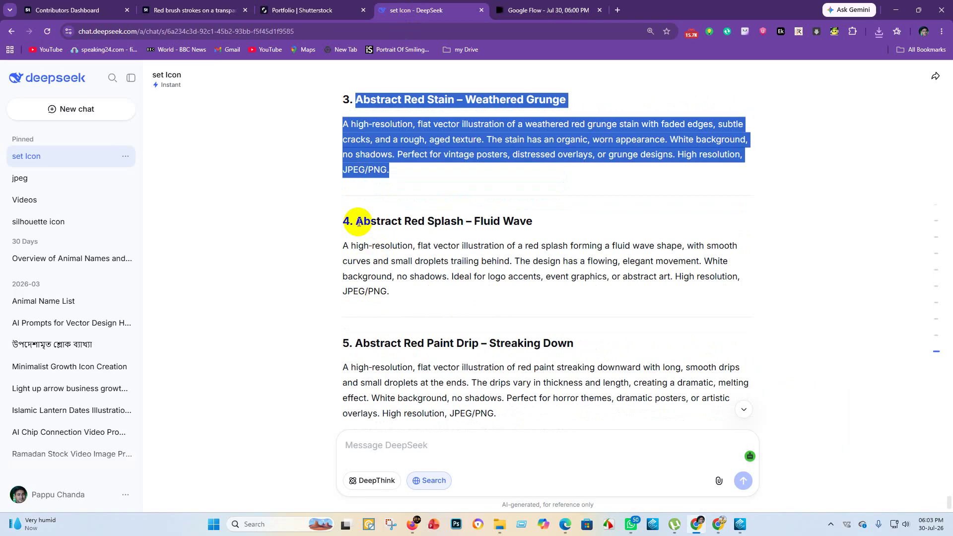
drag(358, 222, 426, 302)
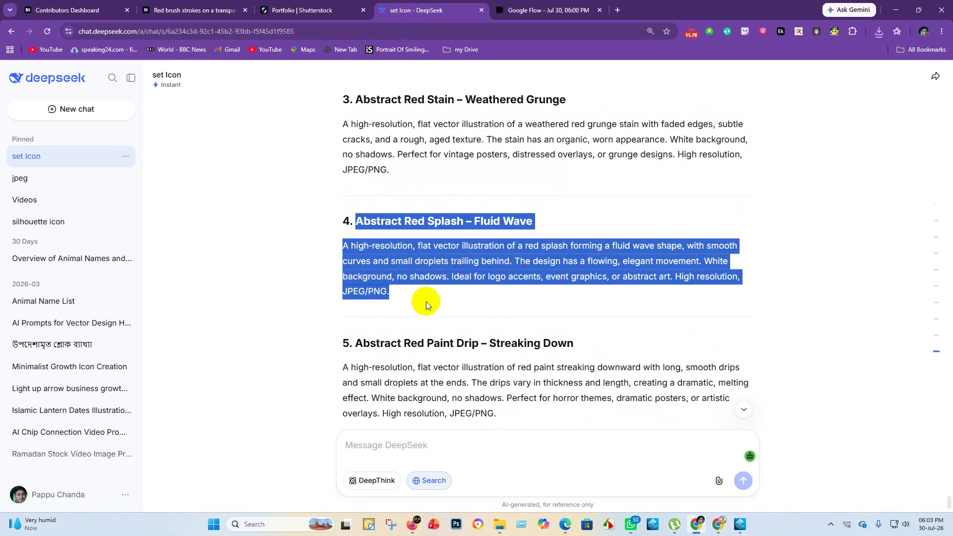
click(554, 4)
click(385, 438)
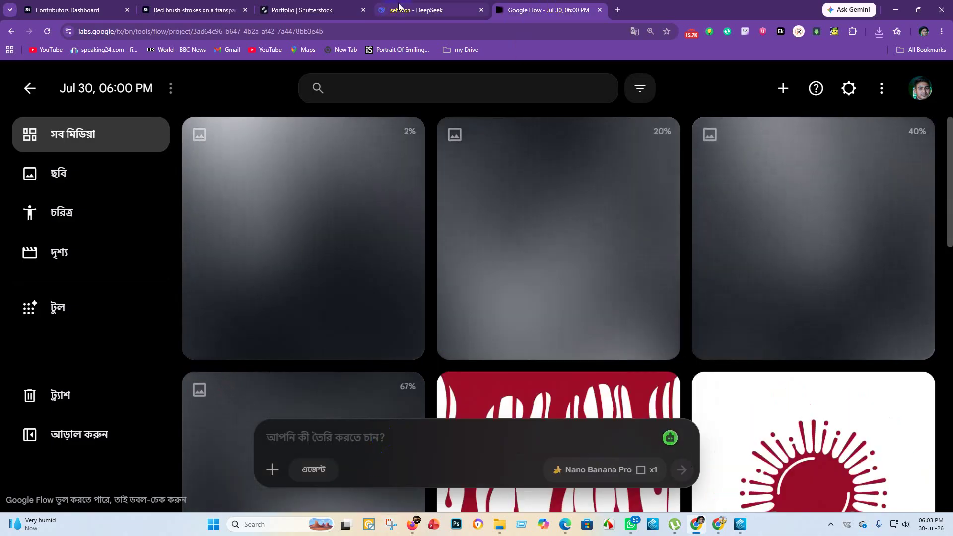
Step: Copy DeepSeek's prompt "Abstract Red Paint Drip – Streaking Down" into Google Flow and generate its image
click(411, 9)
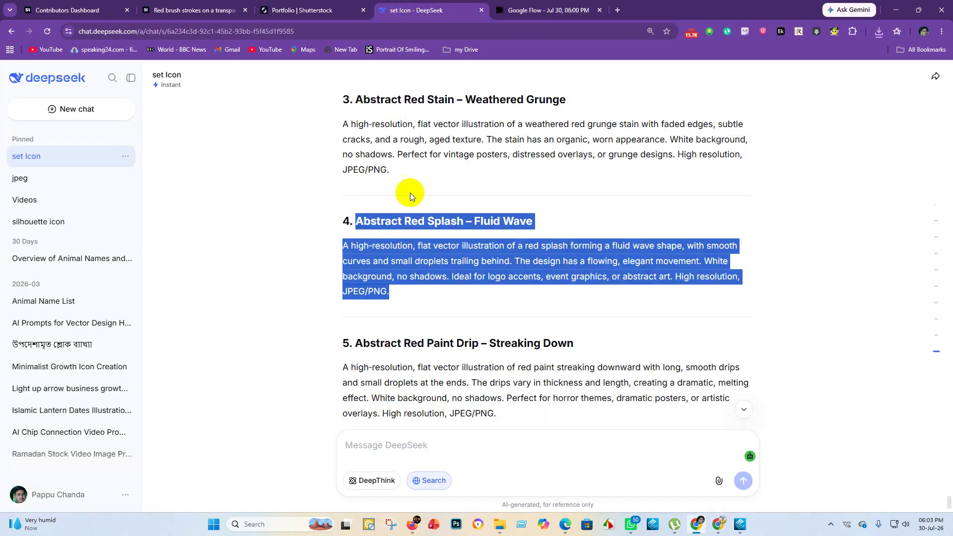
scroll(410, 193, down, 3)
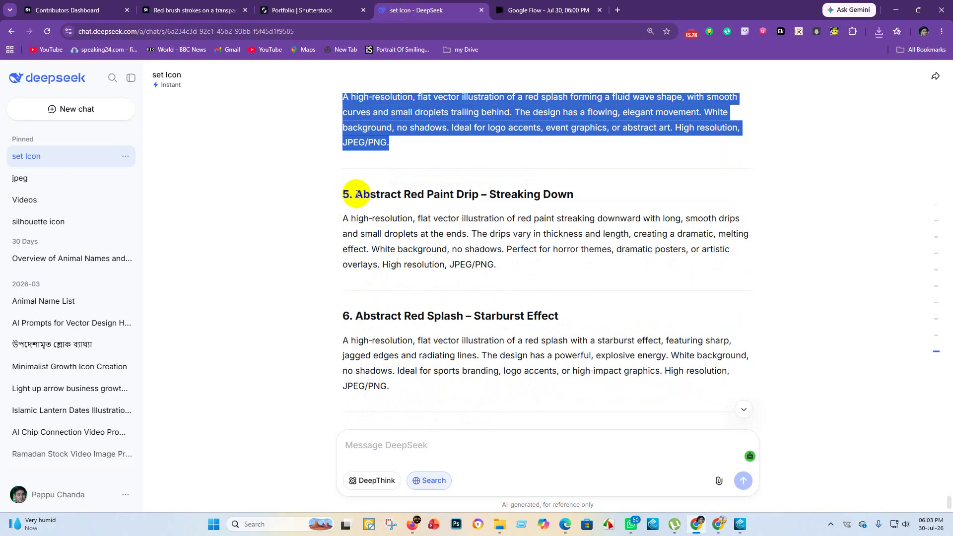
drag(356, 194, 496, 264)
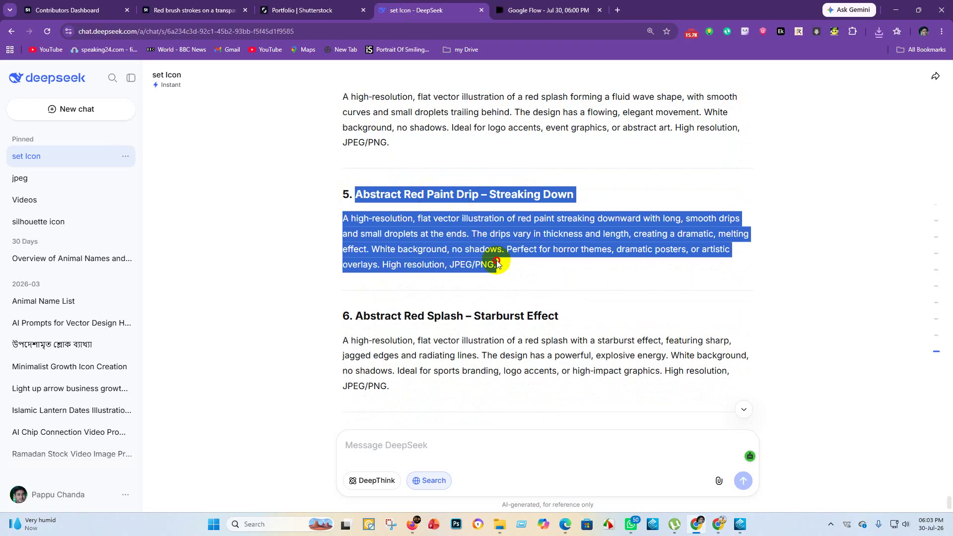
click(546, 10)
click(369, 436)
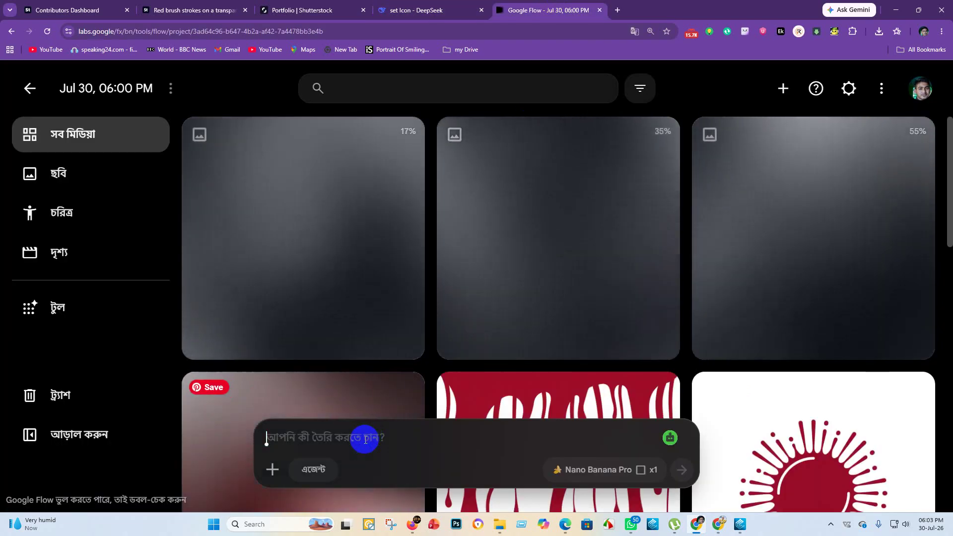
text(Abstract Red Paint Drip – Streaking Down A high-resolution, flat vector illustration of red paint streaking downward with long, smooth drips and small droplets at the ends. The drips vary in thickness and length, creating a dramatic, melting effect. White background, no shadows. Perfect for horror themes, dramatic posters, or artistic overlays. High resolution, JPG/PNG).)
key(Return)
Step: Copy DeepSeek's prompt "Abstract Red Splash – Starburst Effect" into Google Flow and generate its image
click(422, 10)
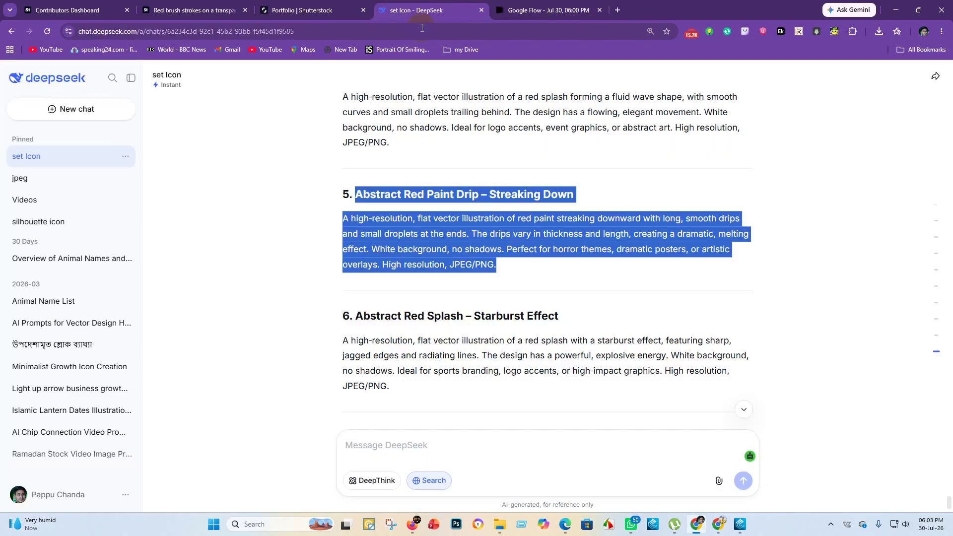
scroll(396, 238, down, 3)
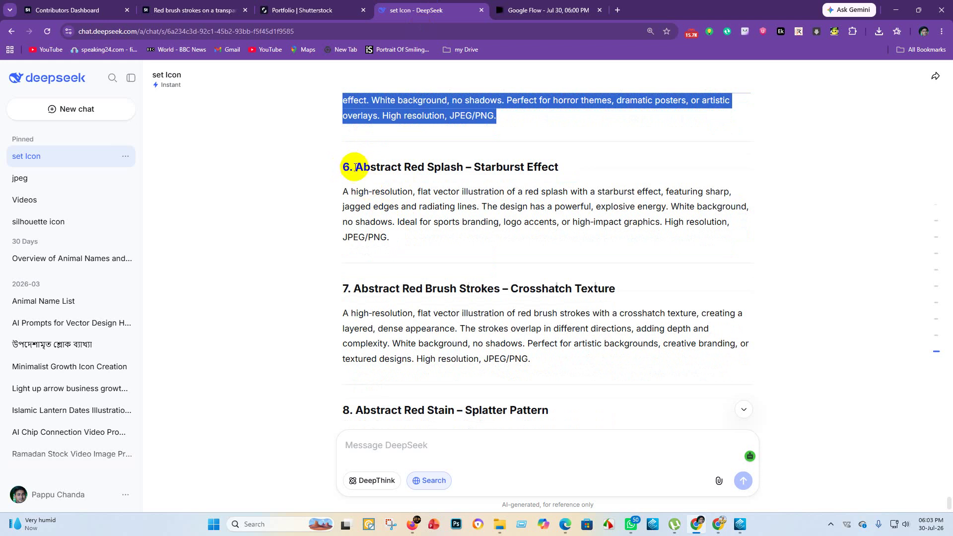
drag(356, 166, 441, 243)
key(ctrl+c)
click(544, 8)
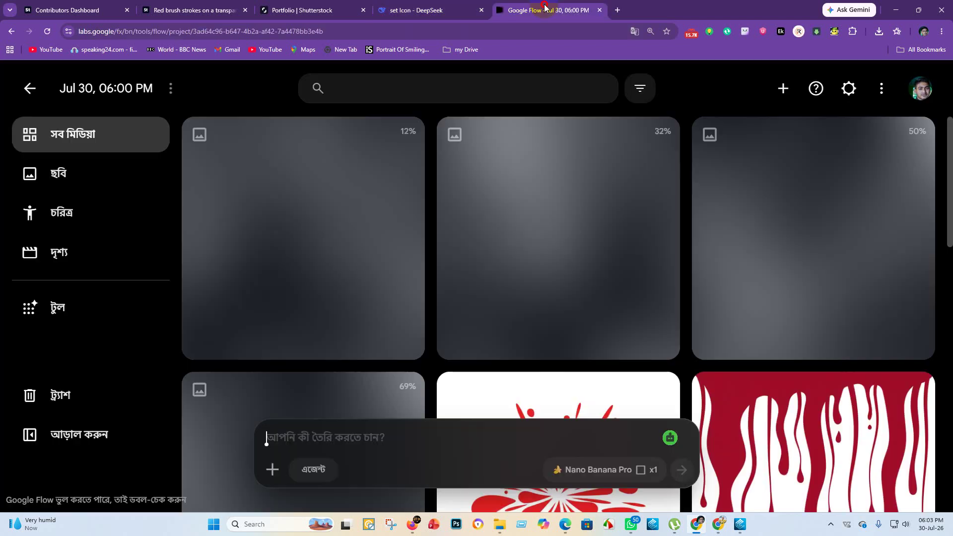
click(361, 441)
key(ctrl+v)
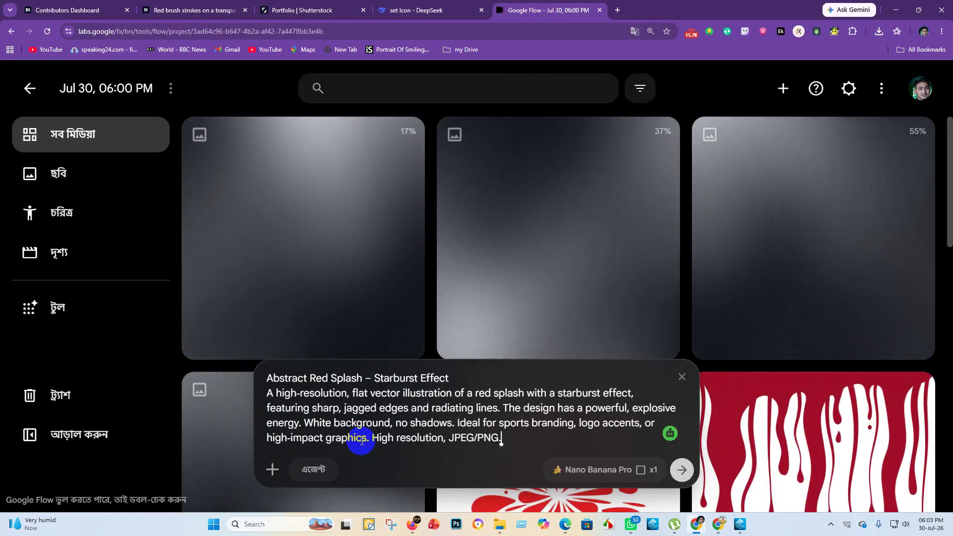
key(Return)
Step: Copy DeepSeek's prompt "Abstract Red Brush Strokes – Crosshatch Texture" into Google Flow and generate its image
click(417, 10)
scroll(377, 223, down, 3)
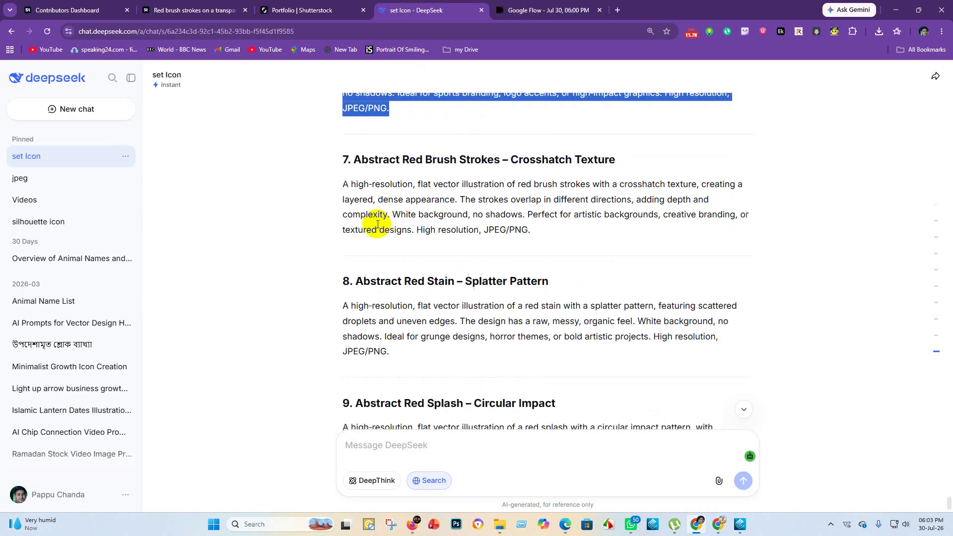
drag(421, 147, 540, 210)
key(ctrl+c)
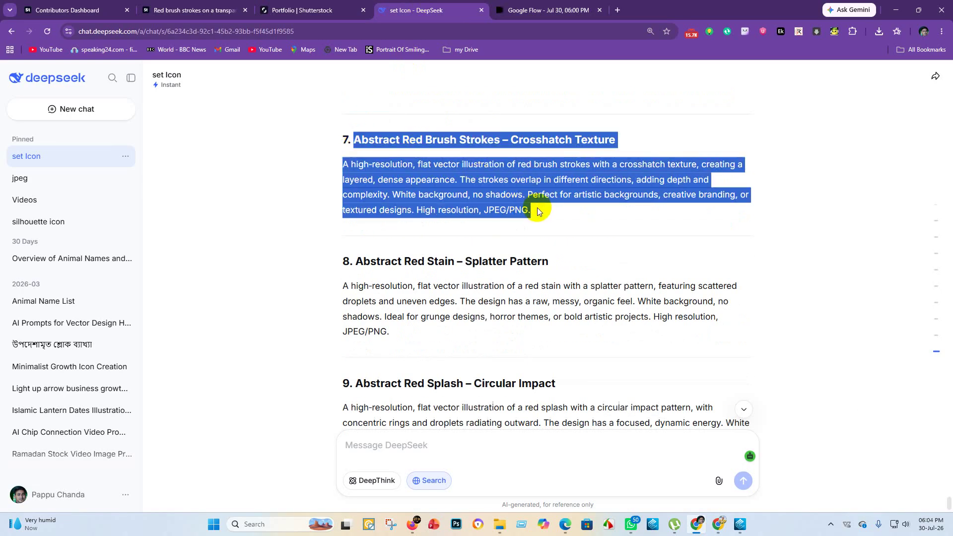
click(546, 10)
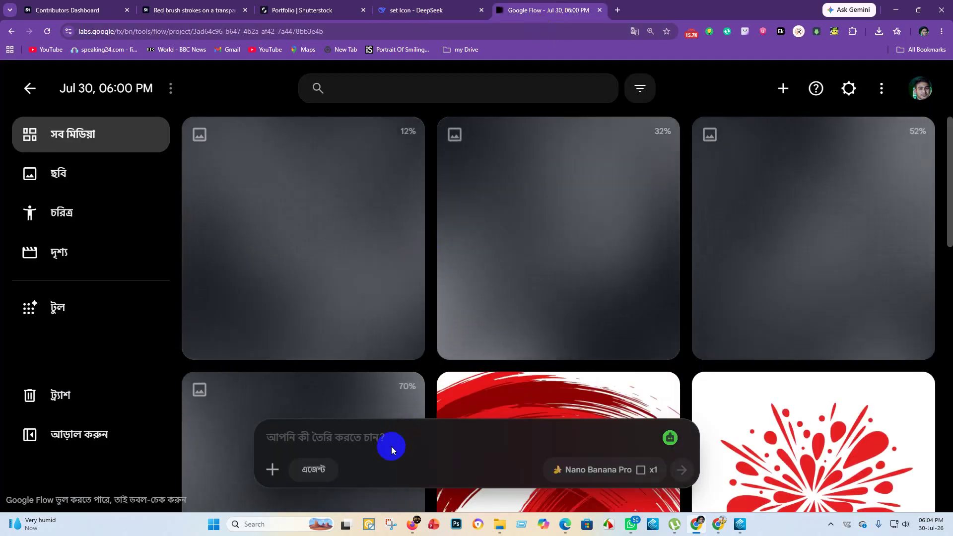
click(390, 442)
key(ctrl+v)
key(Return)
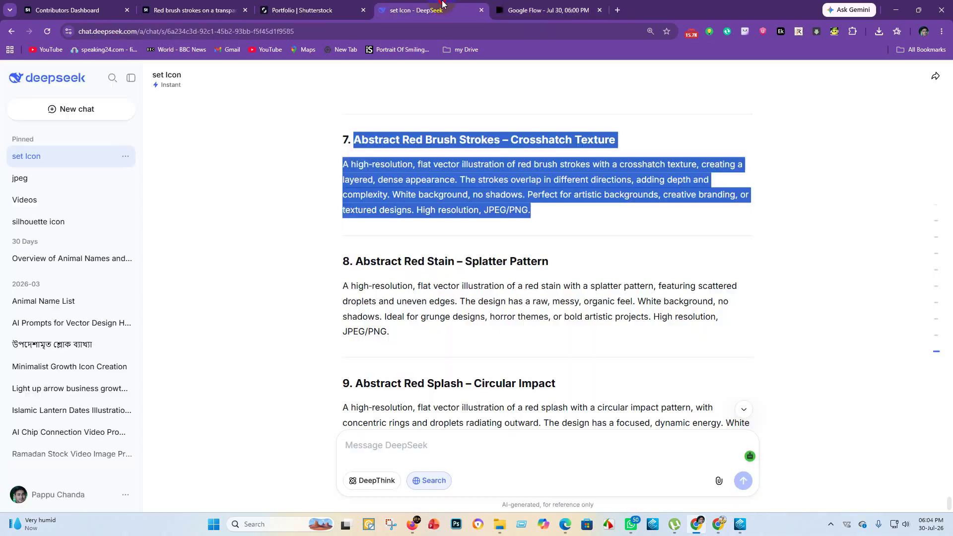
Step: Copy DeepSeek's prompt "Abstract Red Stain – Splatter Pattern" into Google Flow and generate its image
click(426, 10)
scroll(359, 178, down, 3)
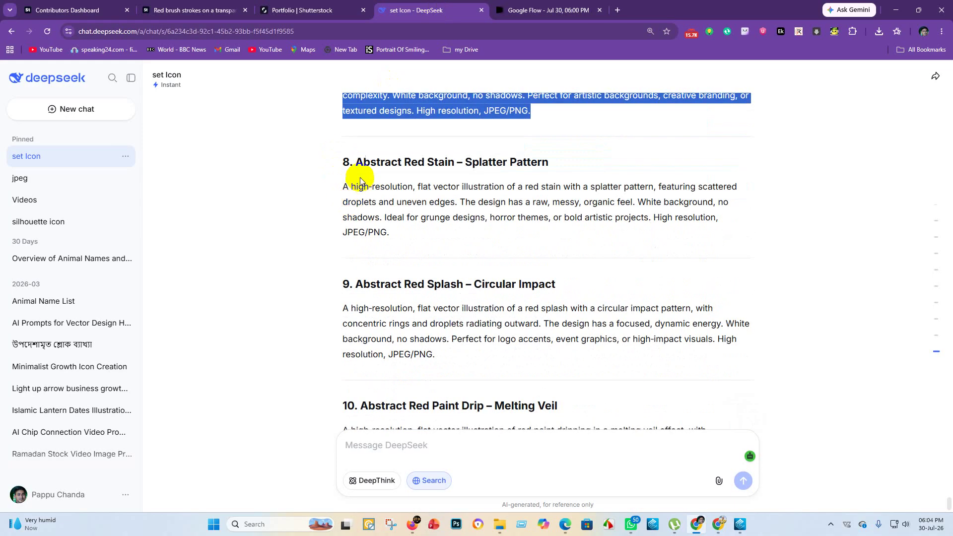
drag(357, 161, 475, 256)
key(ctrl+c)
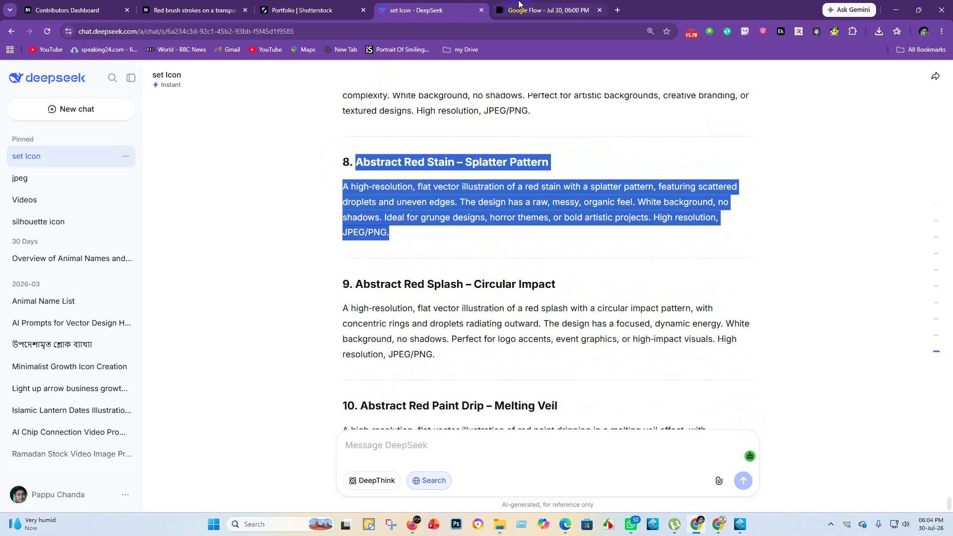
click(545, 10)
click(369, 436)
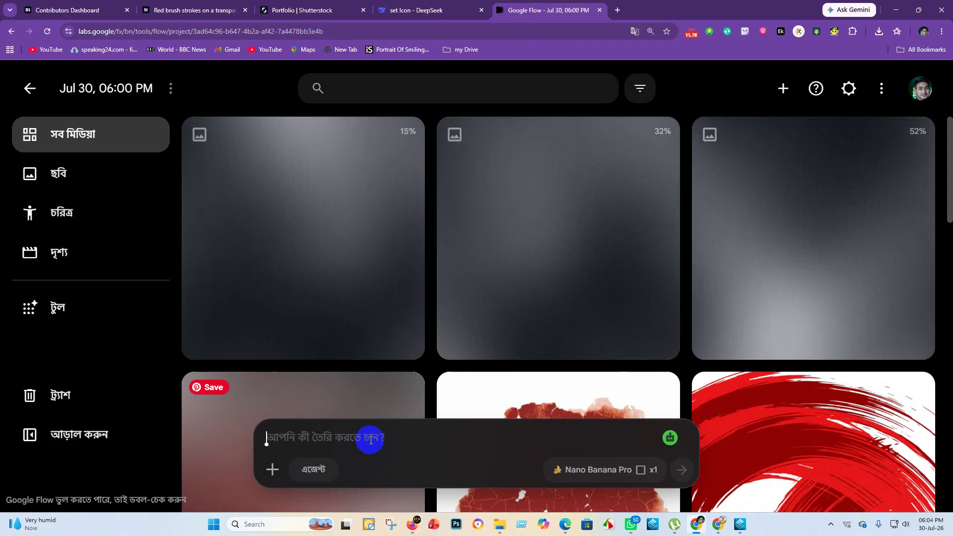
key(ctrl+v)
key(Return)
Step: Copy DeepSeek's prompt "Abstract Red Splash – Circular Impact" into Google Flow and generate its image
click(430, 5)
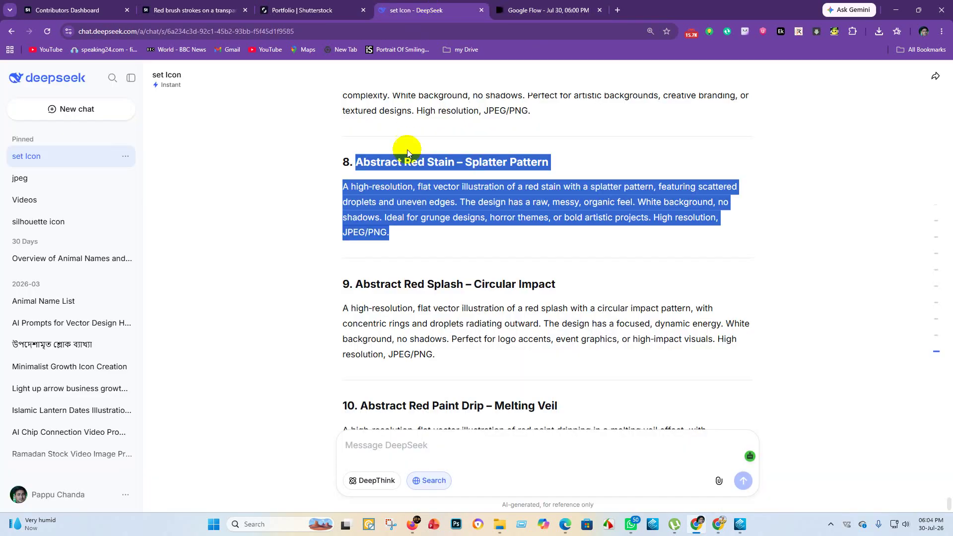
scroll(364, 236, down, 1)
drag(358, 233, 448, 311)
key(ctrl+c)
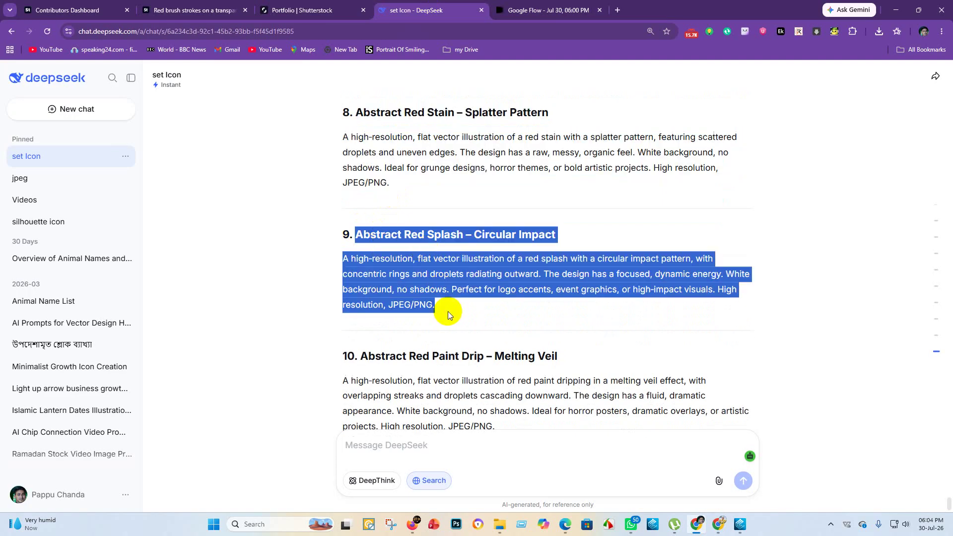
click(574, 4)
click(358, 436)
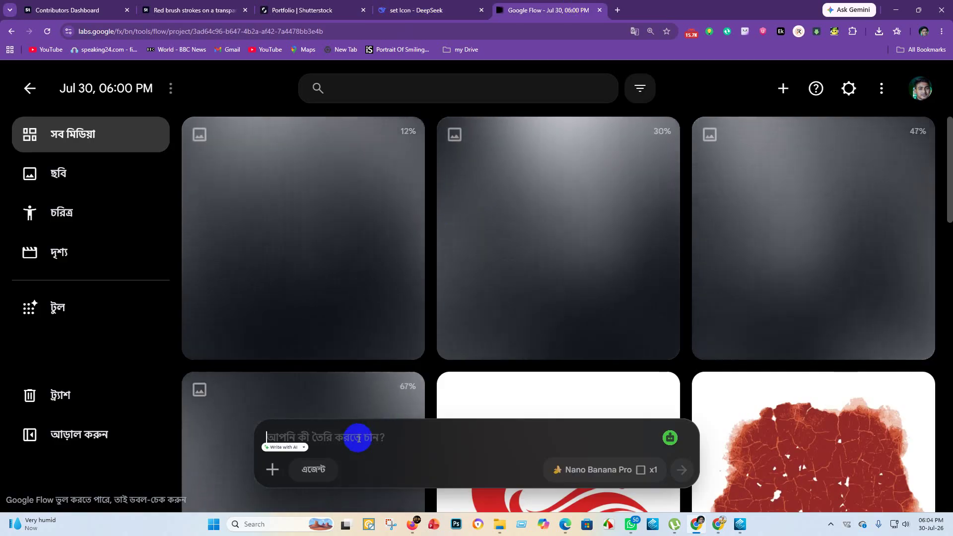
key(ctrl+v)
key(Return)
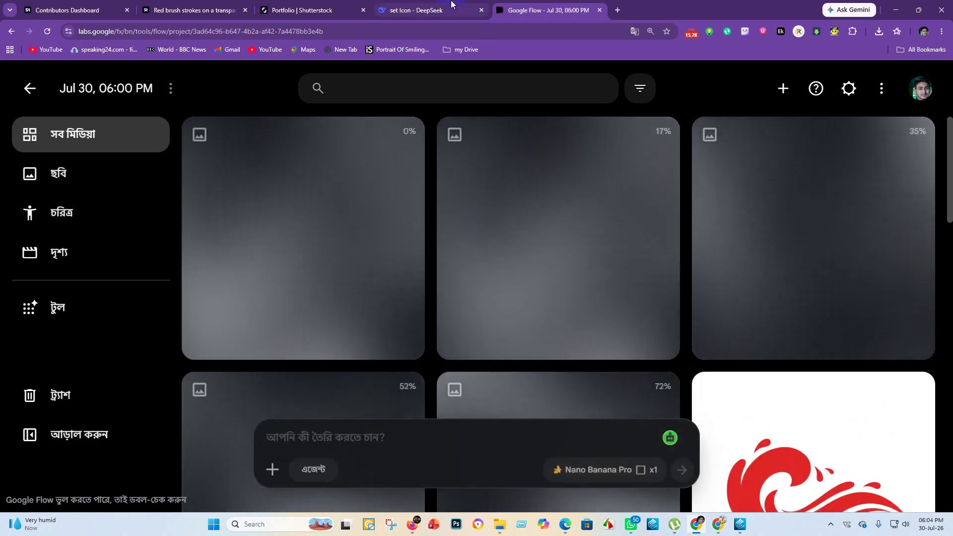
Step: Copy DeepSeek's prompt "Abstract Red Paint Drip – Melting Veil" into Google Flow and generate its image
click(429, 10)
scroll(382, 195, down, 1)
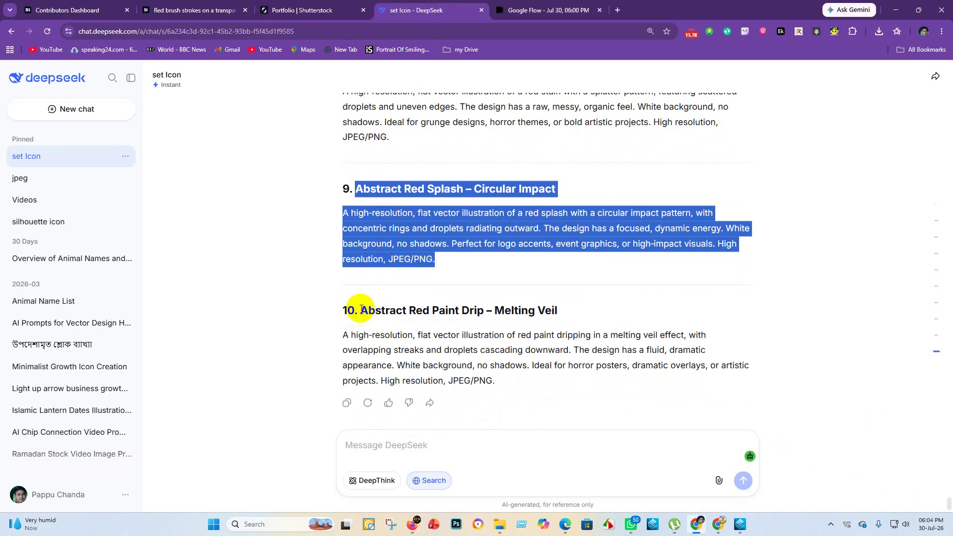
drag(361, 308, 501, 378)
key(ctrl+c)
click(537, 4)
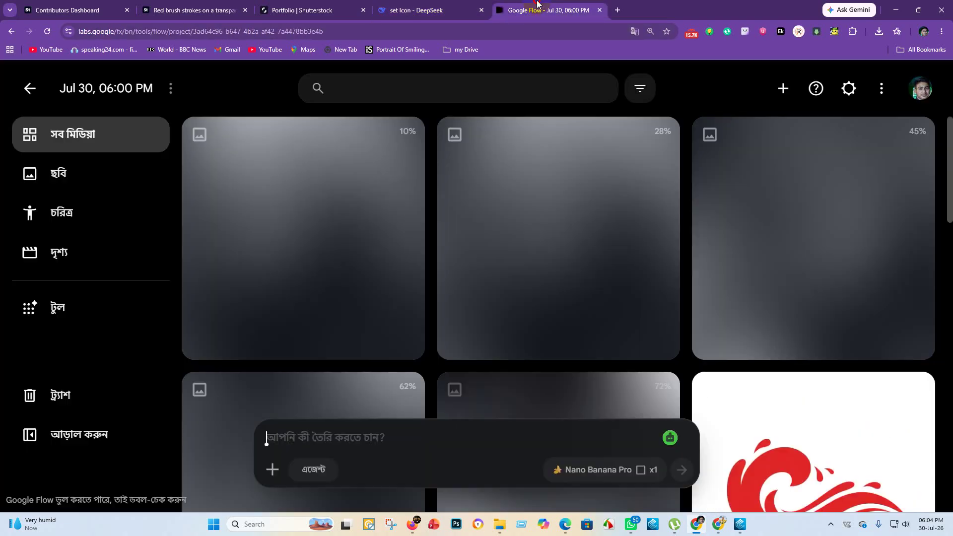
click(381, 440)
key(ctrl+v)
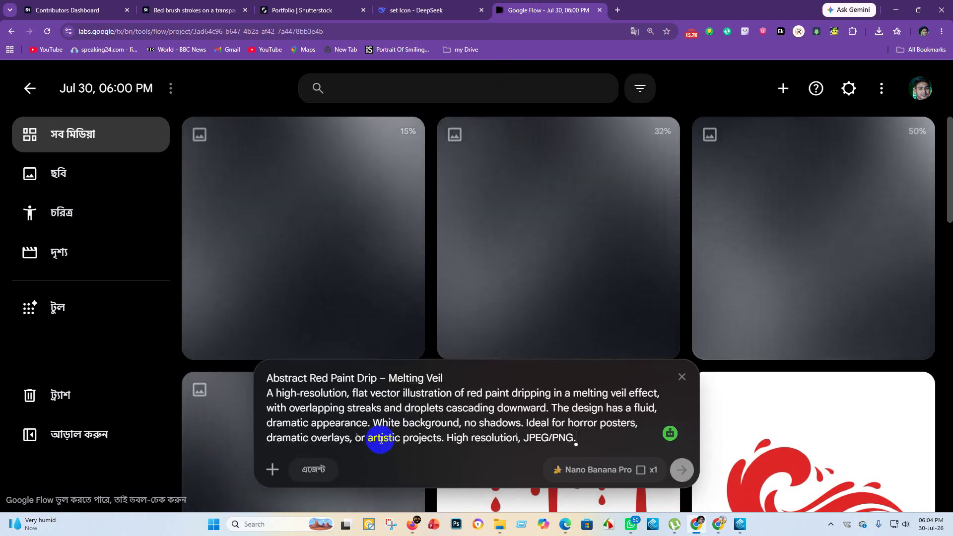
key(Return)
Step: Download the red explosive burst splash with droplets at 1K original size into folder 49
scroll(419, 253, down, 8)
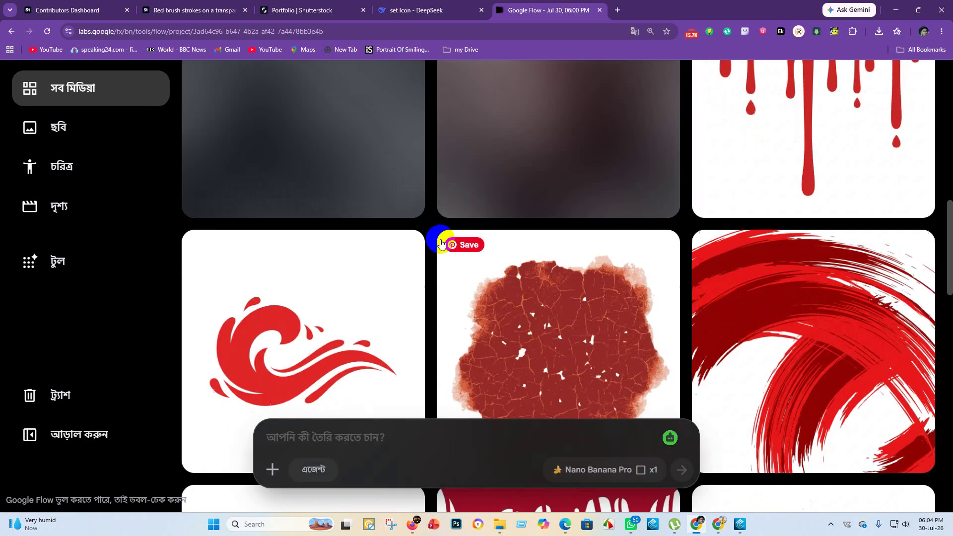
scroll(441, 244, down, 2)
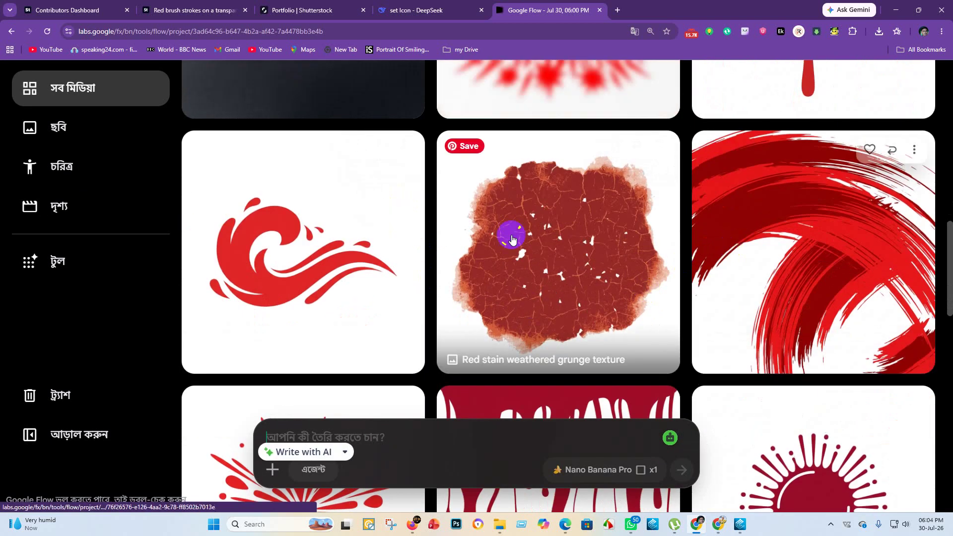
scroll(513, 239, down, 5)
scroll(395, 242, down, 5)
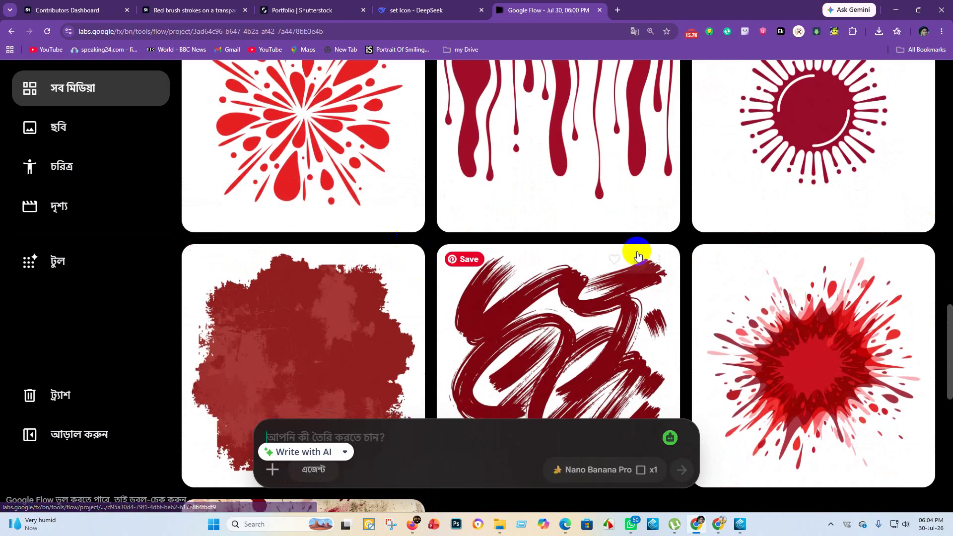
scroll(645, 243, up, 5)
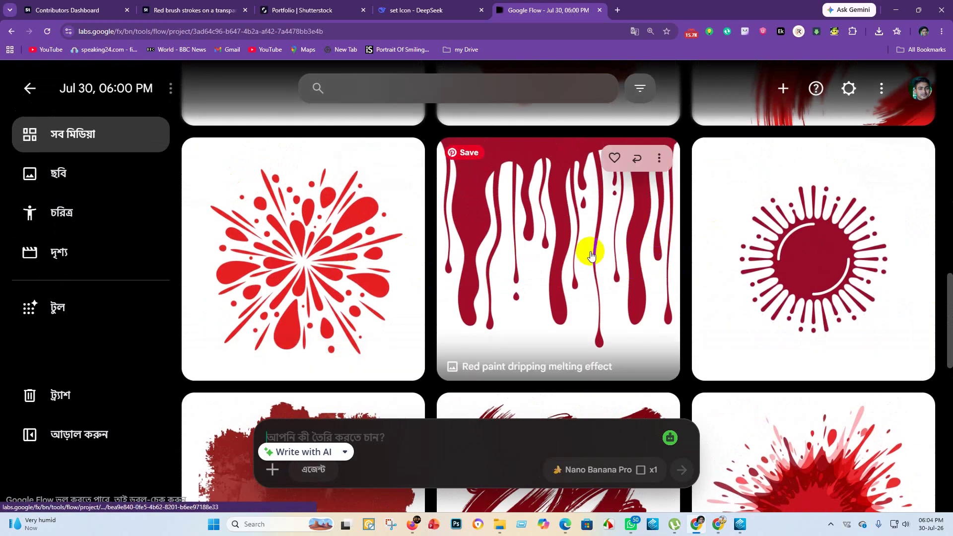
click(404, 166)
mouse_move(421, 320)
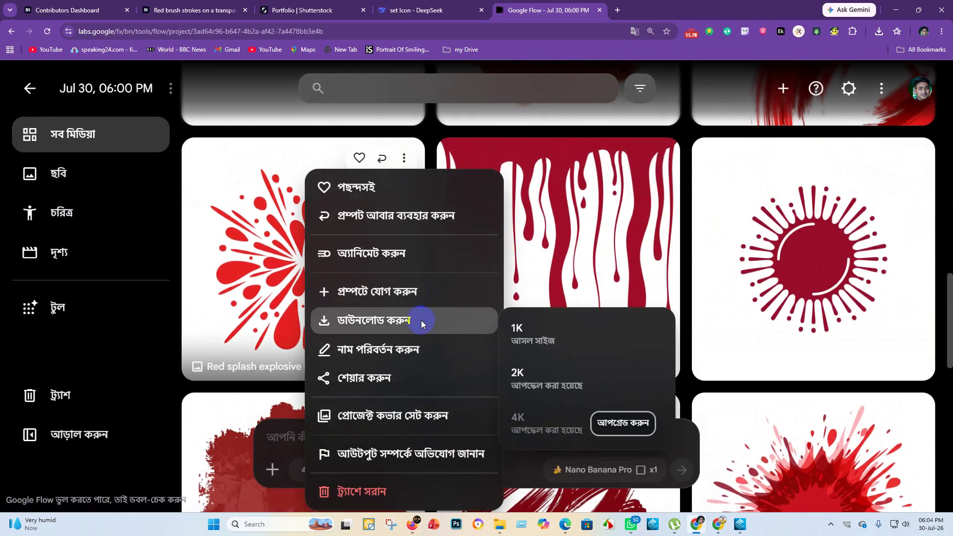
click(535, 326)
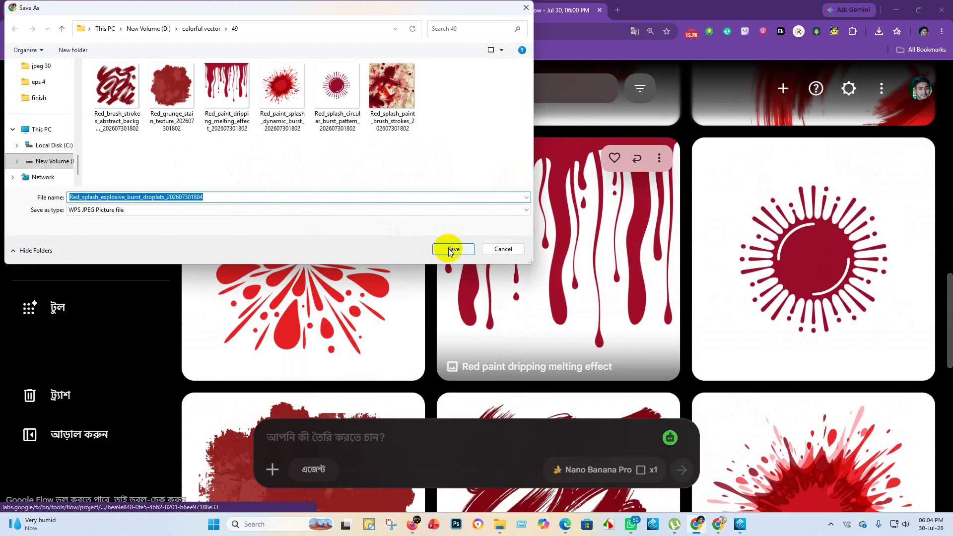
click(452, 248)
Step: Download the "Red brush strokes sweeping motion" image at 1K original size into folder 49
scroll(675, 276, up, 5)
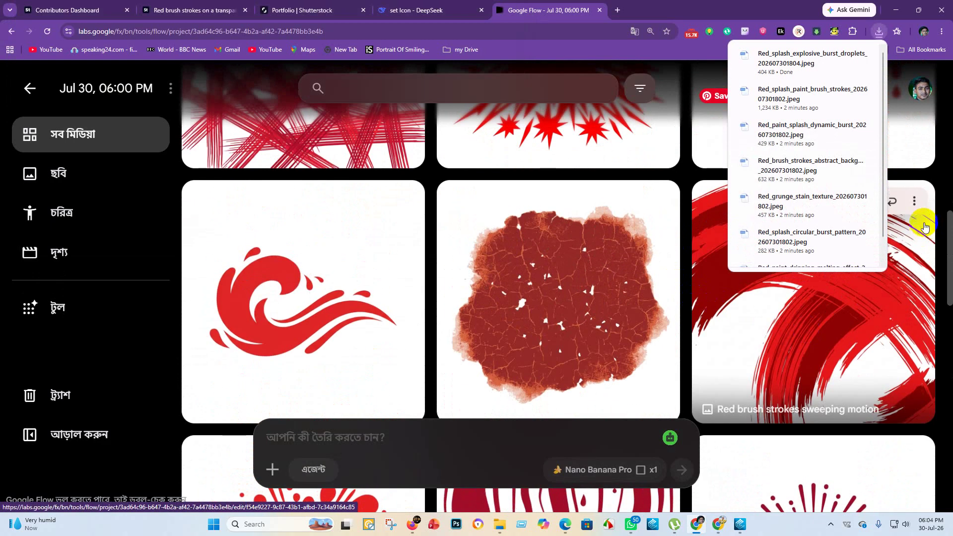
click(914, 201)
mouse_move(766, 361)
click(681, 377)
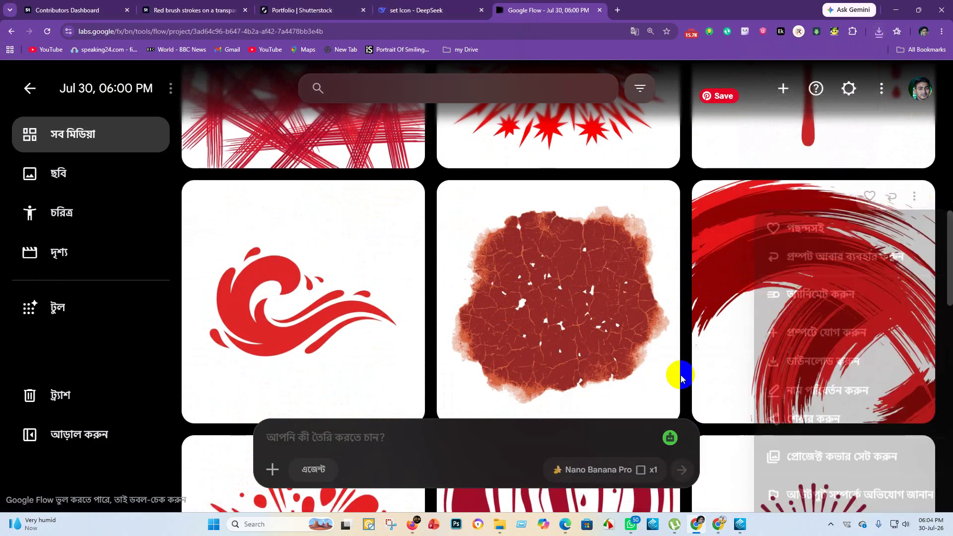
click(448, 250)
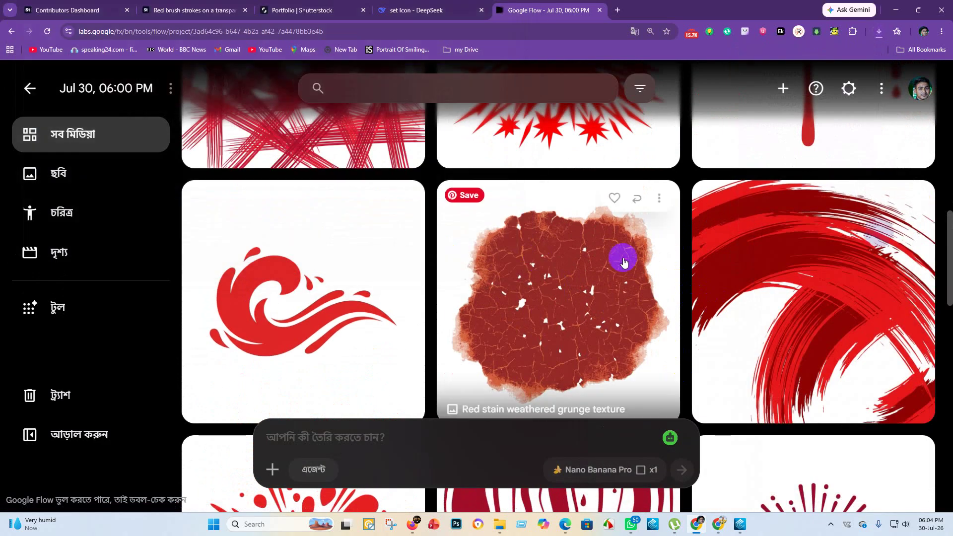
Step: Download the "Red stain weathered grunge texture" image at 1K original size into folder 49
click(657, 203)
mouse_move(650, 363)
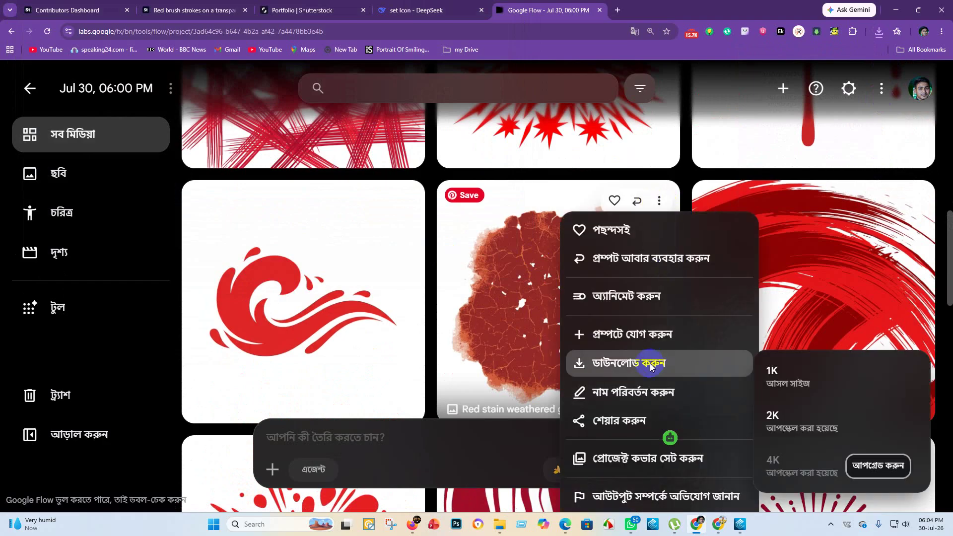
click(776, 368)
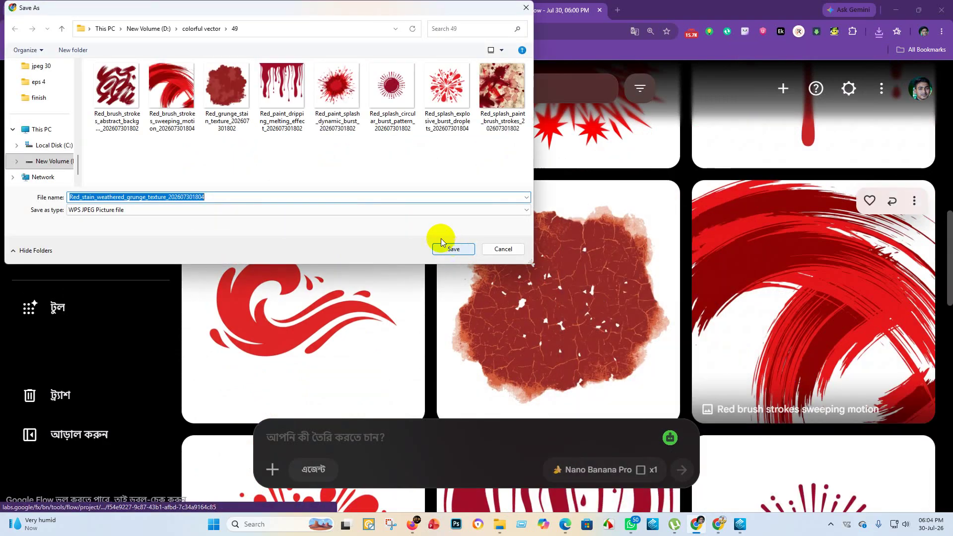
click(453, 249)
Step: Download the red fluid wave splash image at 1K original size into folder 49
click(405, 204)
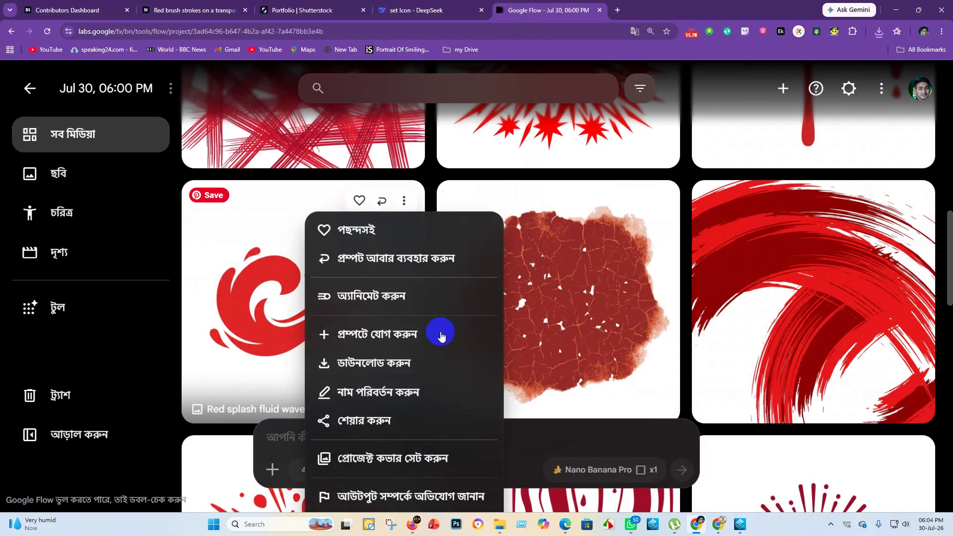
mouse_move(419, 362)
click(577, 368)
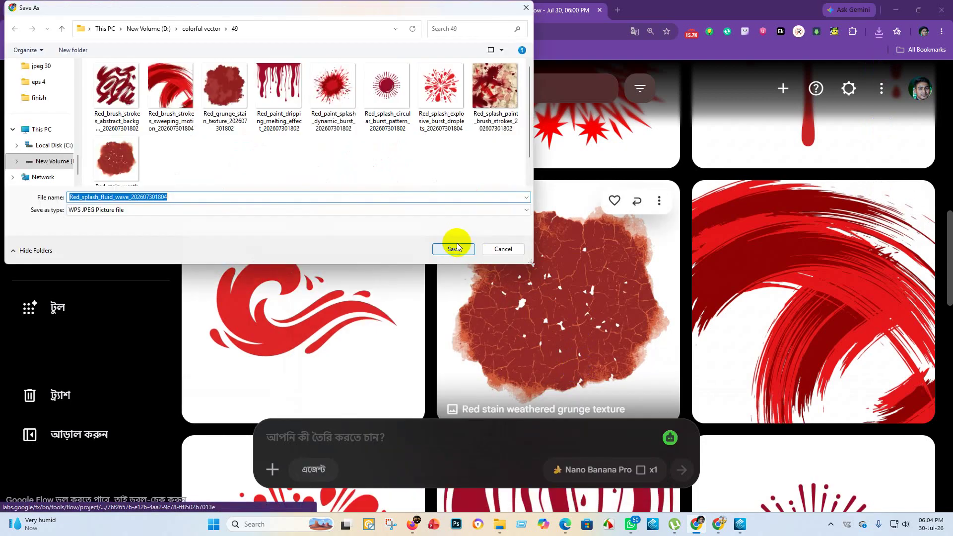
click(454, 249)
Step: Download the "Red paint streaking downward" image at 1K original size into folder 49
scroll(719, 285, up, 6)
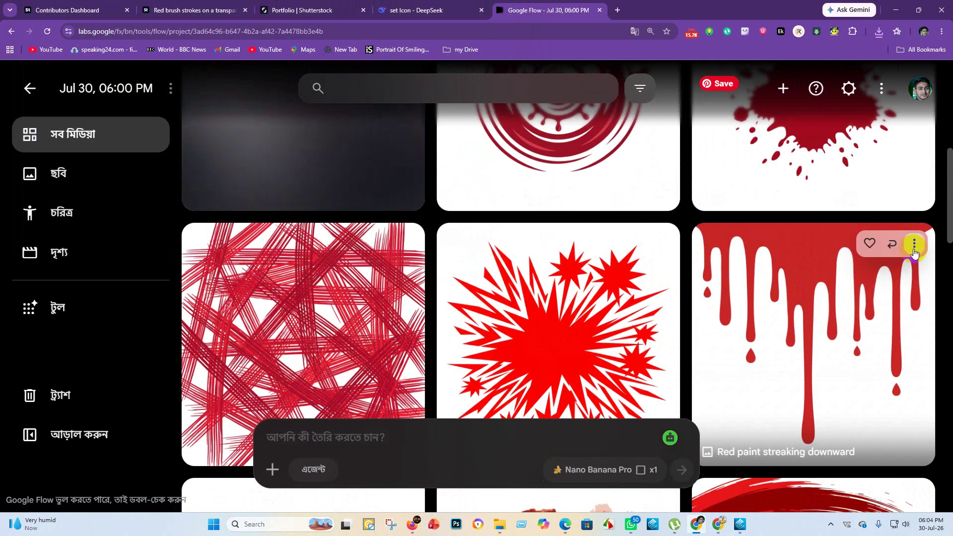
click(914, 242)
mouse_move(812, 413)
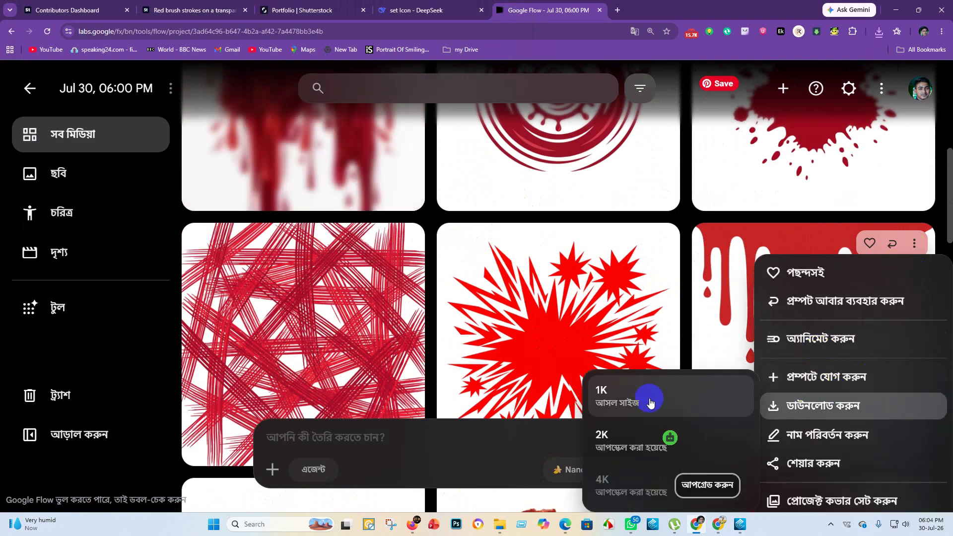
click(627, 386)
click(447, 252)
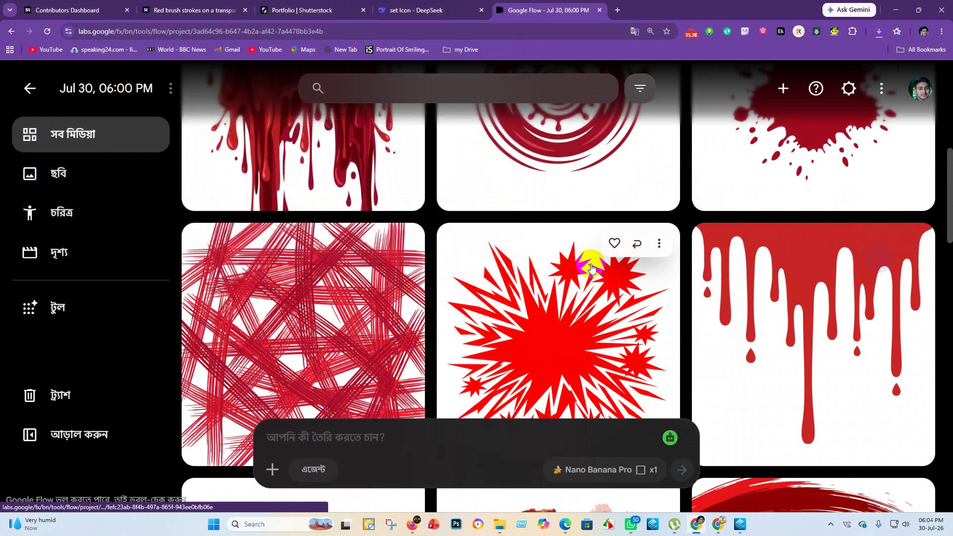
Step: Download the red starburst splash image with jagged spikes at 1K original size into folder 49
click(659, 244)
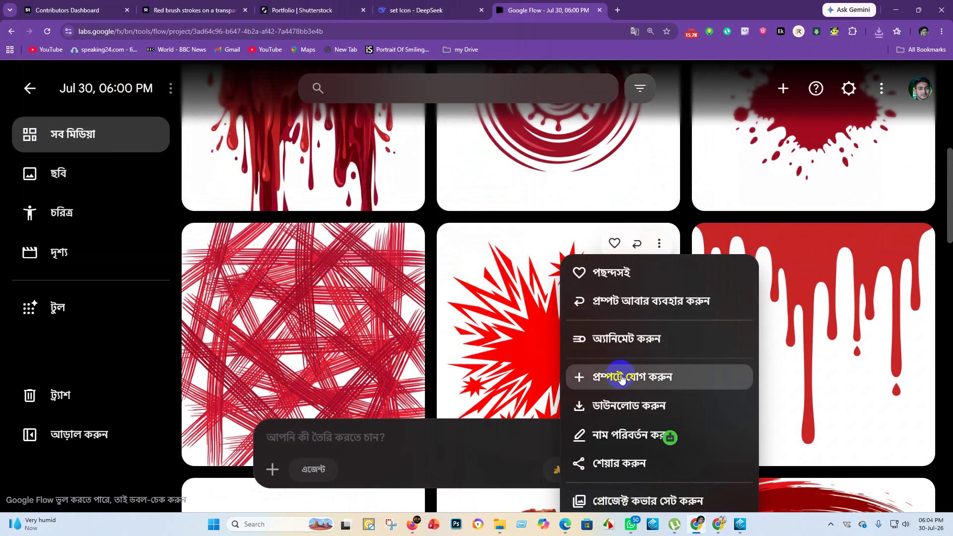
mouse_move(620, 406)
click(789, 395)
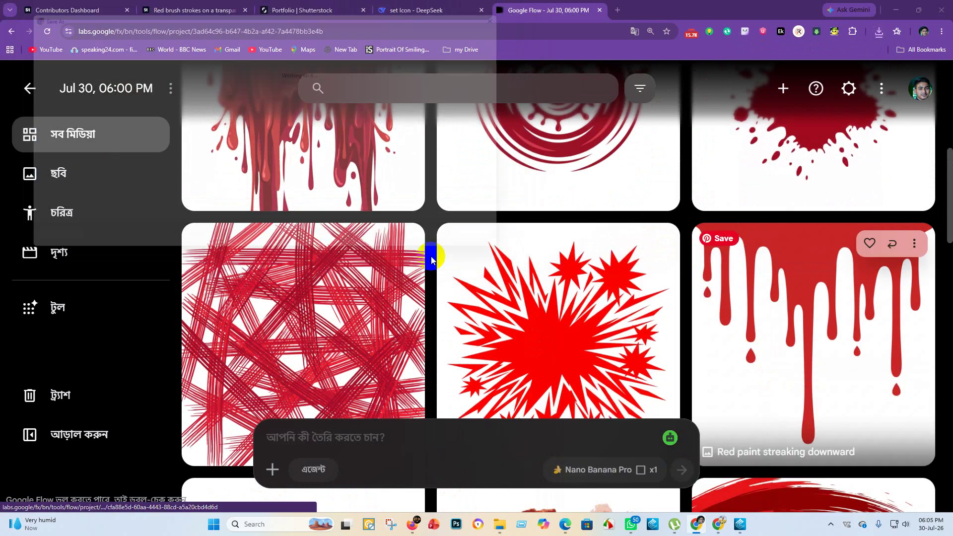
click(454, 250)
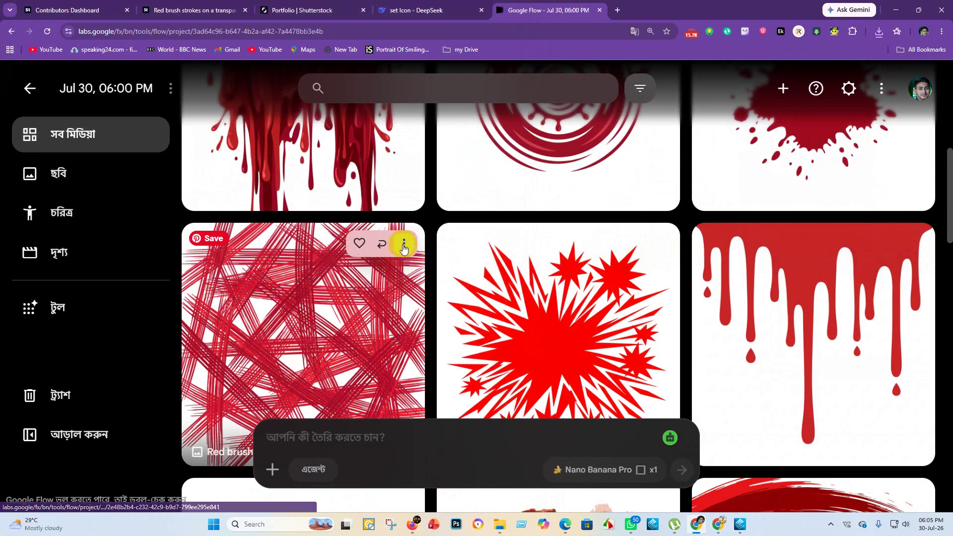
Step: Download the red crosshatch brush strokes image at 1K original size into folder 49
click(403, 245)
mouse_move(423, 406)
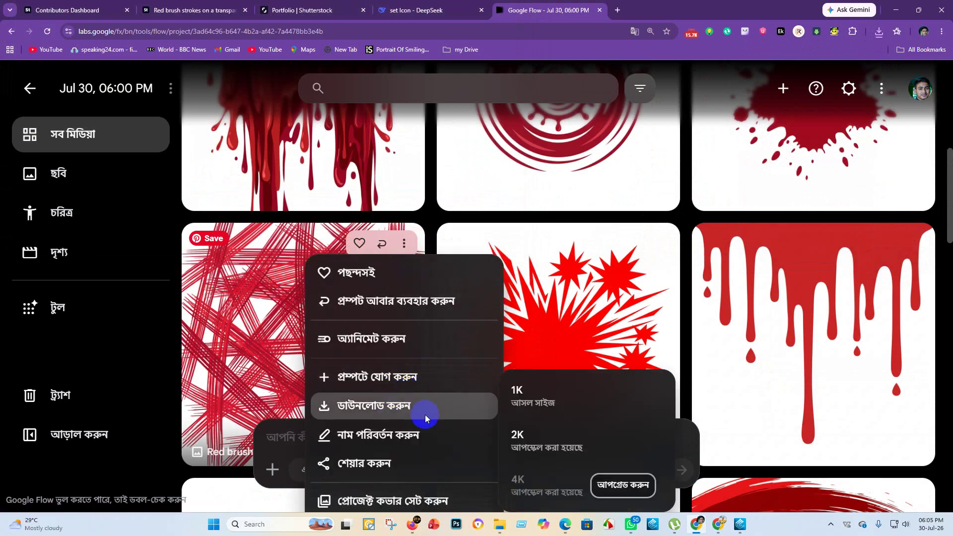
click(579, 393)
click(454, 250)
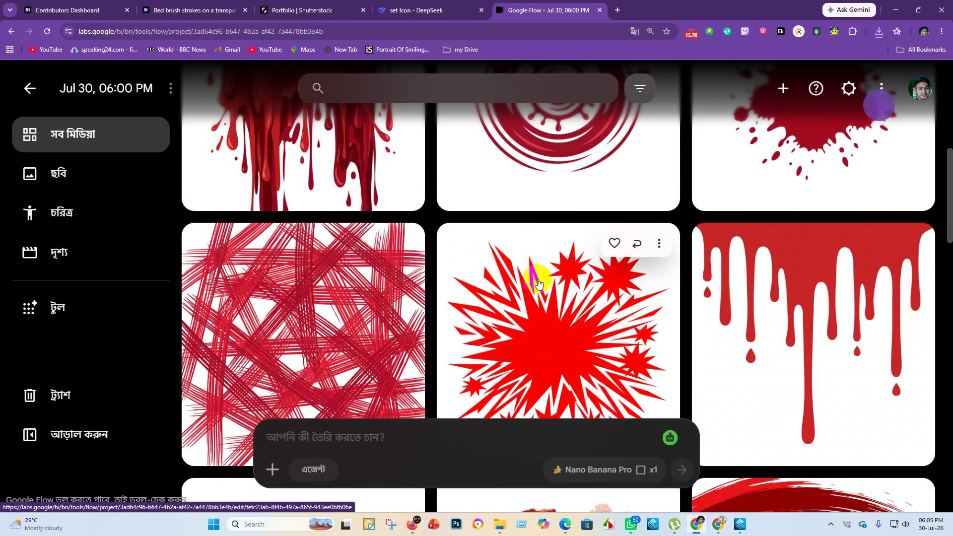
Step: Download the red stain splatter image at 1K original size into folder 49
scroll(786, 288, up, 3)
click(914, 138)
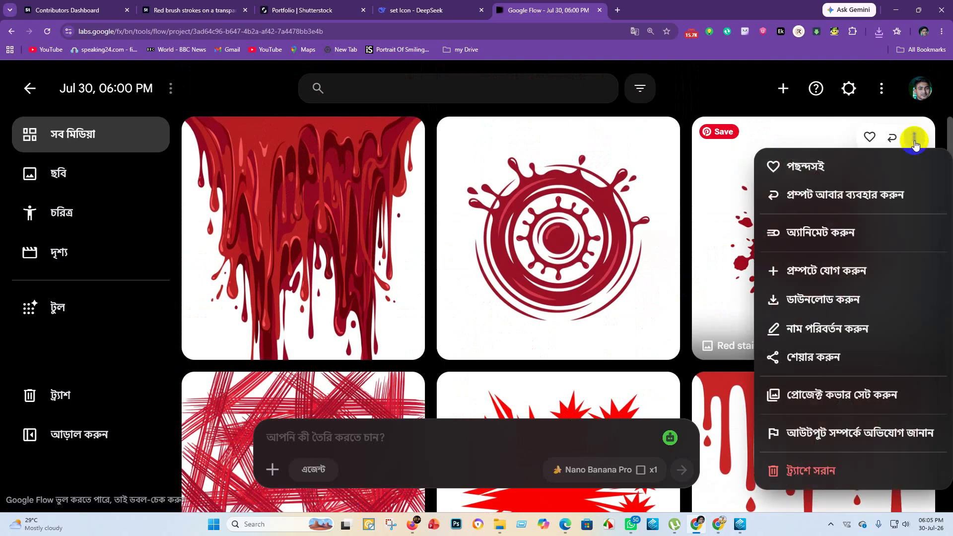
mouse_move(846, 300)
click(672, 304)
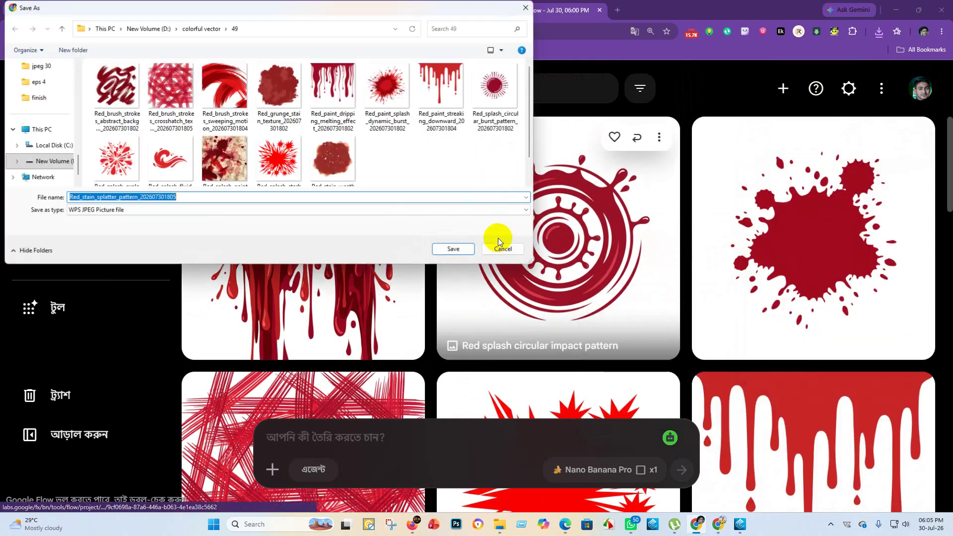
click(454, 251)
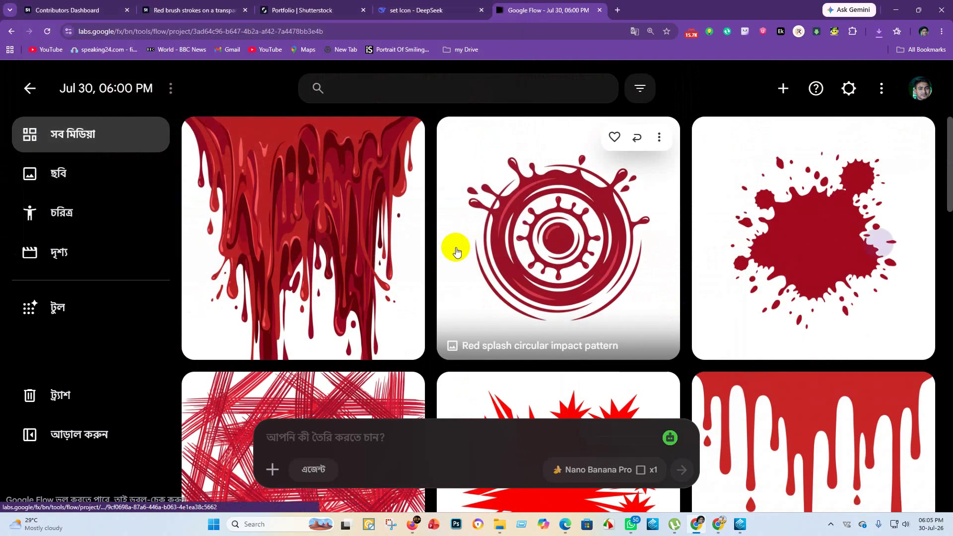
Step: Download the "Red splash circular impact pattern" image at 1K original size into folder 49
click(658, 138)
mouse_move(694, 300)
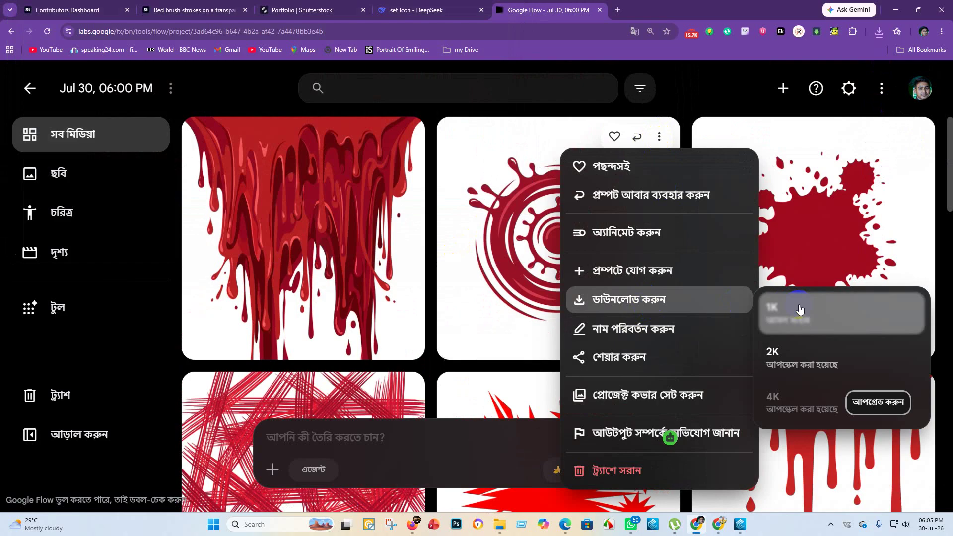
click(788, 304)
click(459, 248)
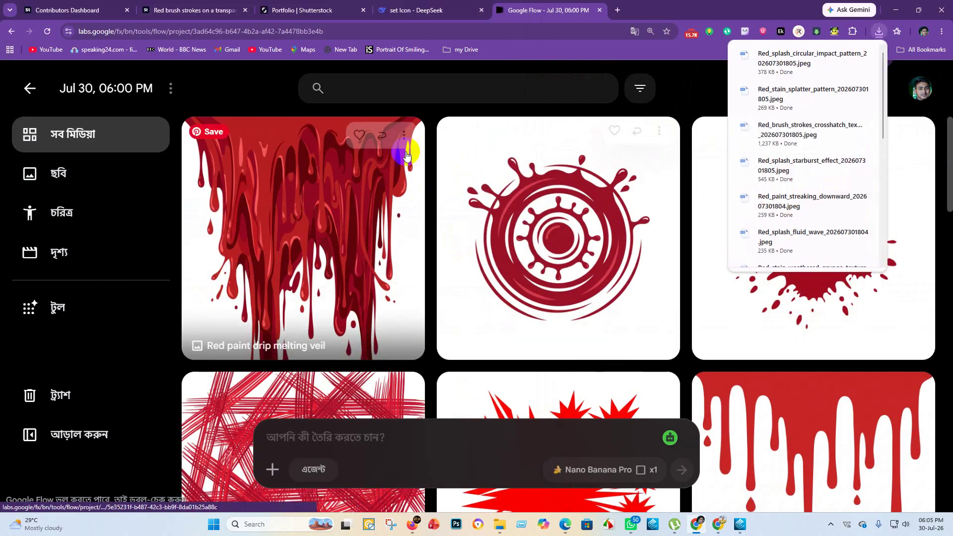
Step: Download the "Red paint drip melting veil" image at 1K original size into folder 49
click(404, 137)
mouse_move(472, 307)
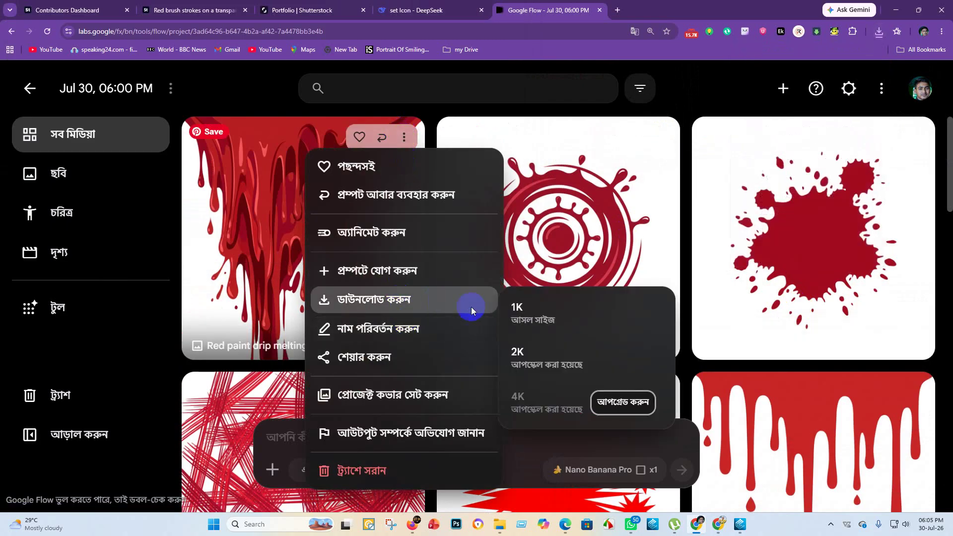
click(586, 312)
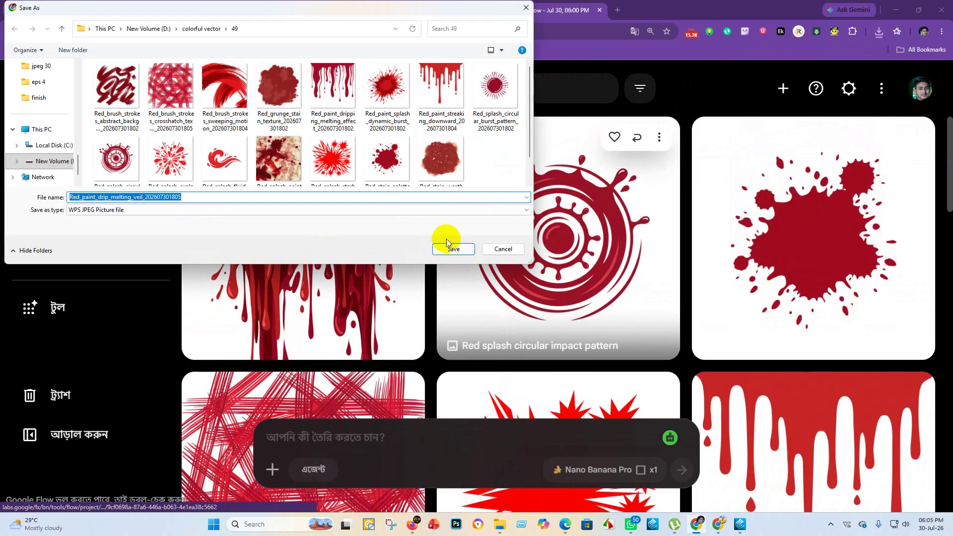
click(454, 249)
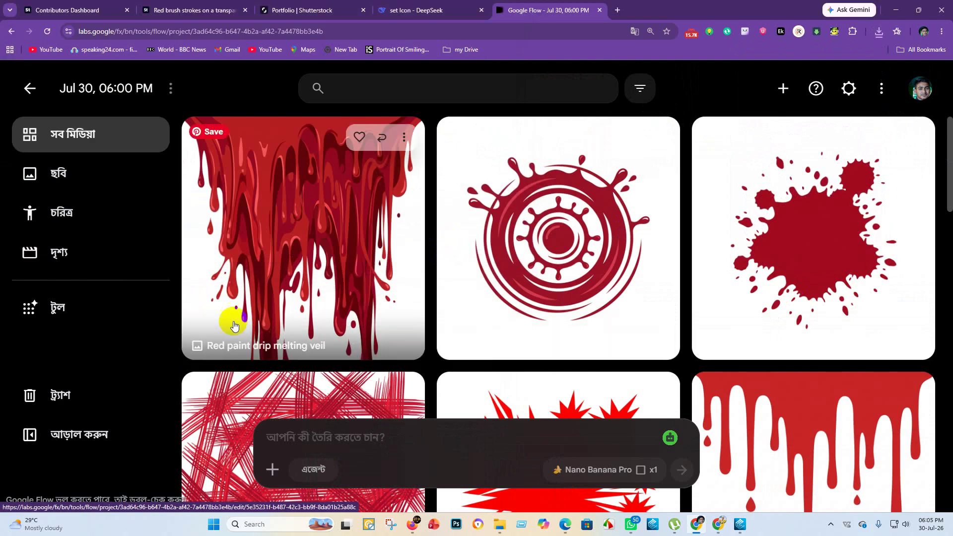
Step: Switch to the Adobe Stock page for the red brush strokes asset and close it
click(50, 9)
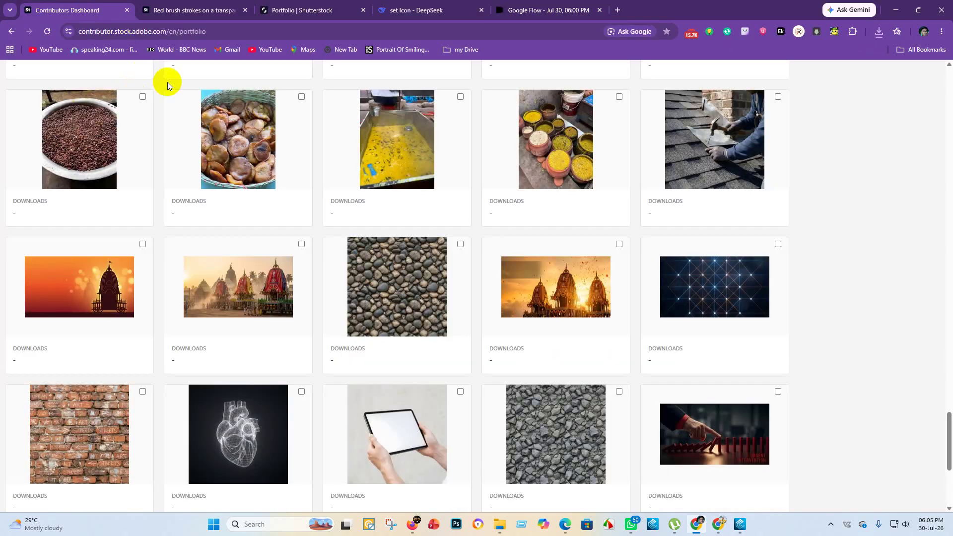
click(231, 5)
click(350, 288)
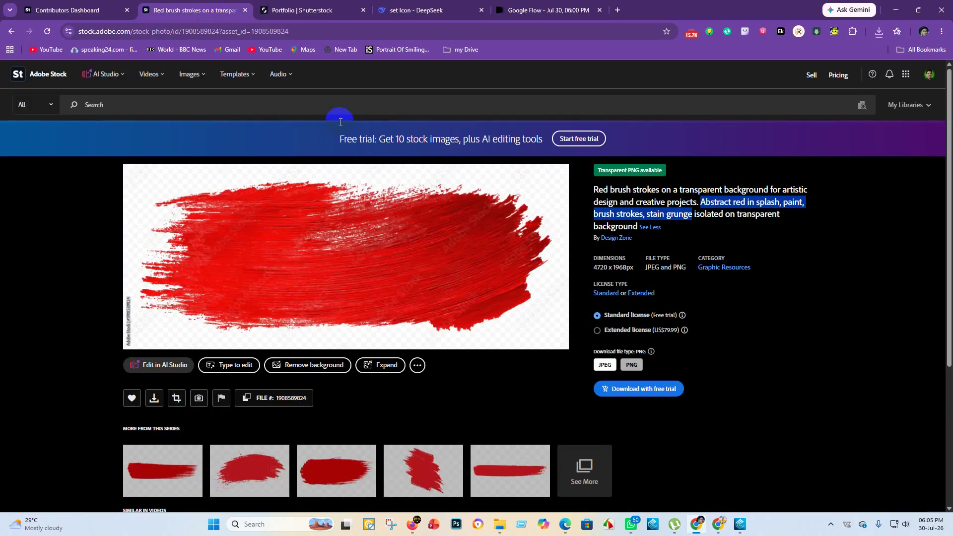
click(301, 9)
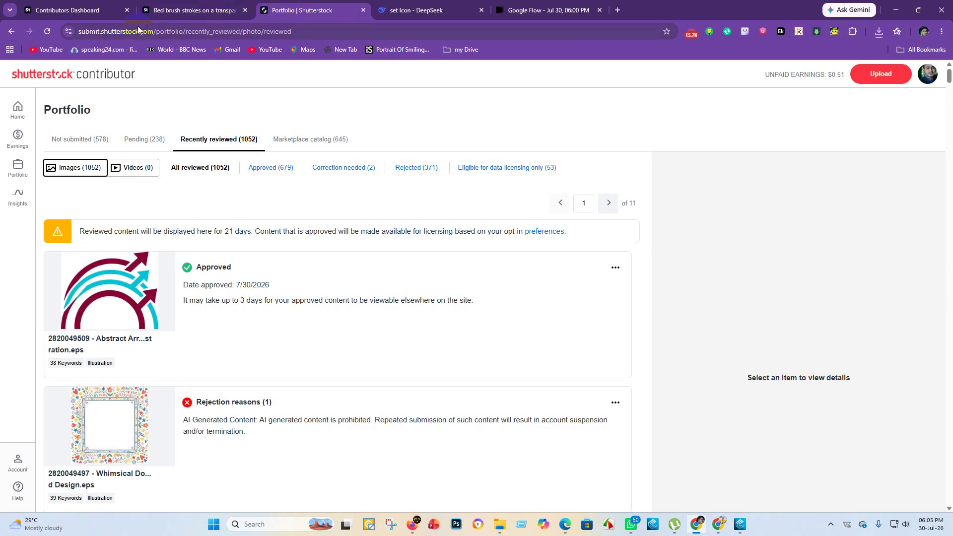
click(56, 10)
click(188, 10)
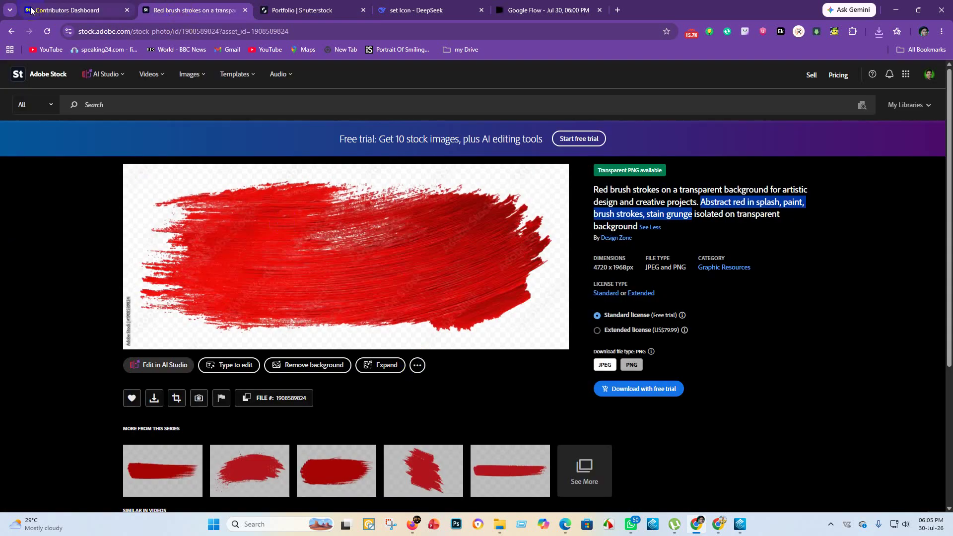
click(245, 10)
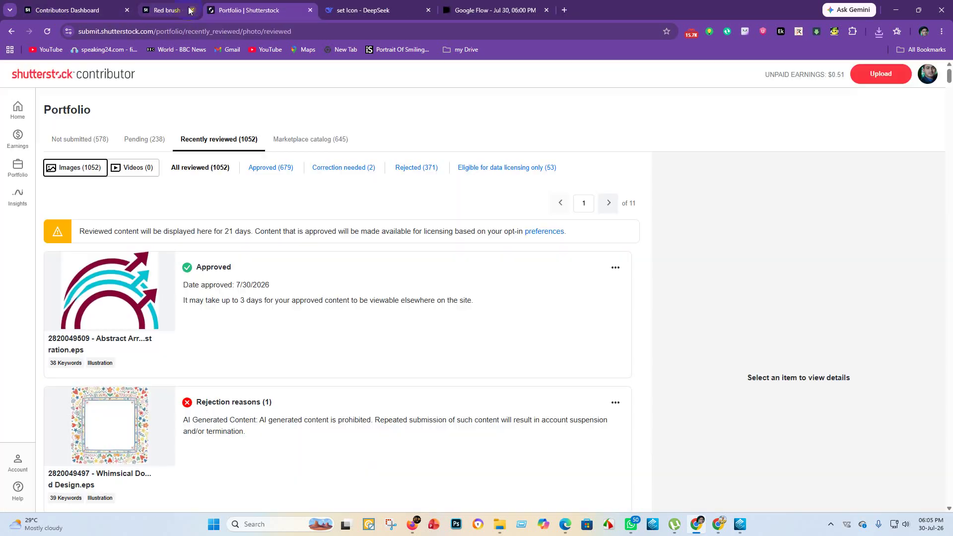
Step: Switch to the Adobe Stock contributor dashboard and set the statistics time frame to Lifetime
click(75, 10)
scroll(196, 151, up, 20)
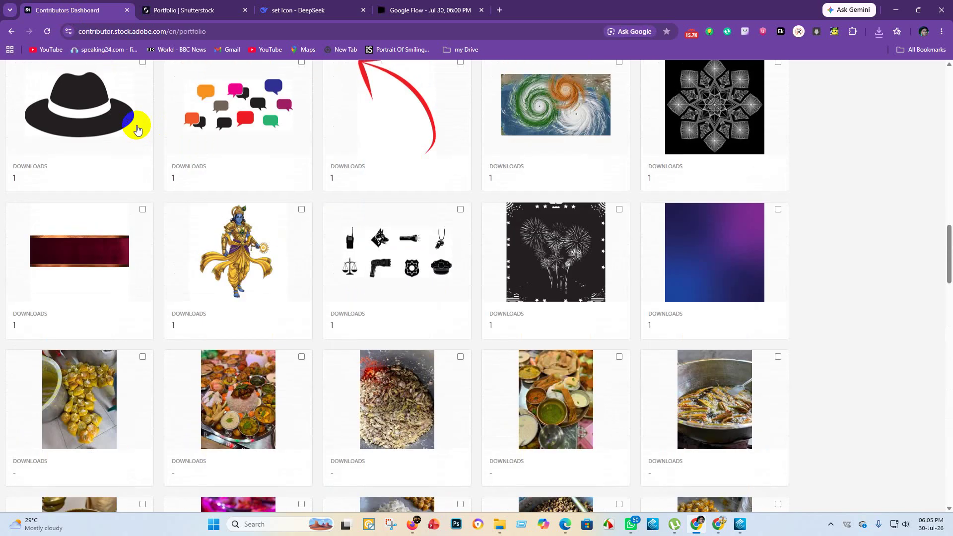
scroll(113, 138, up, 6)
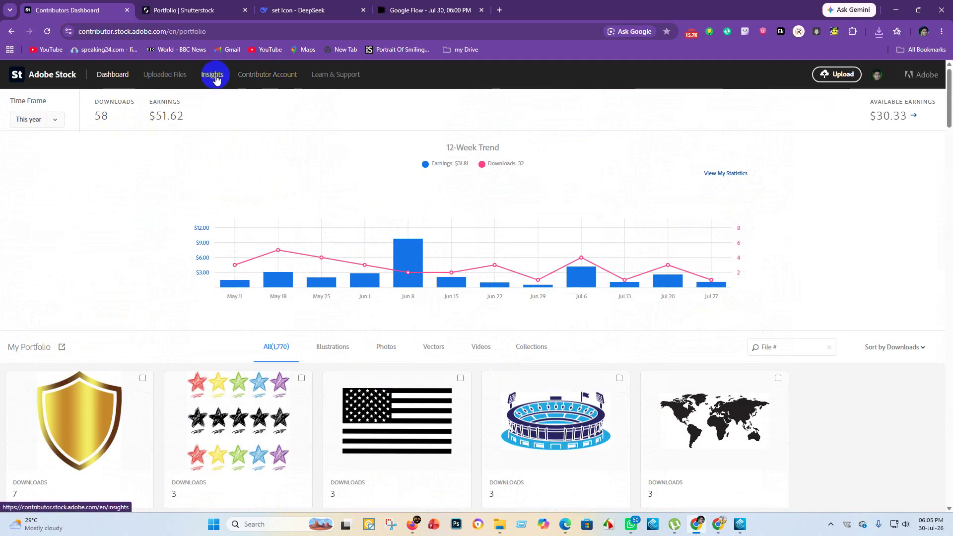
click(56, 123)
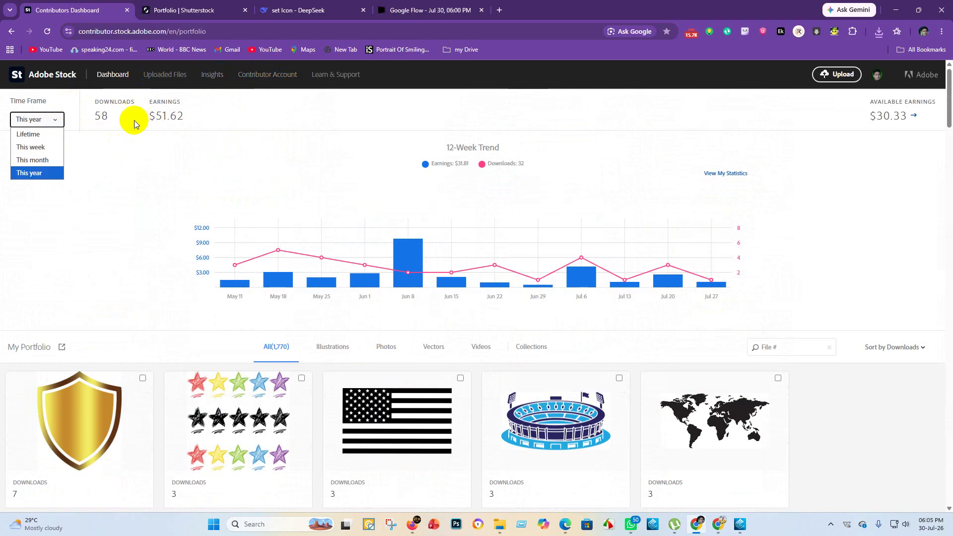
click(44, 134)
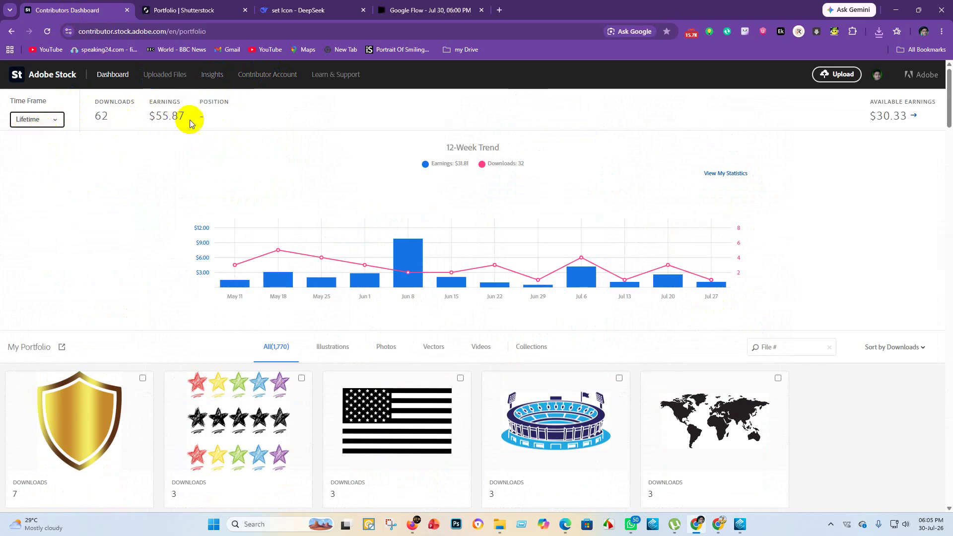
Step: Browse the recent top sellers in the contributor insights and switch the list to Vectors
click(212, 76)
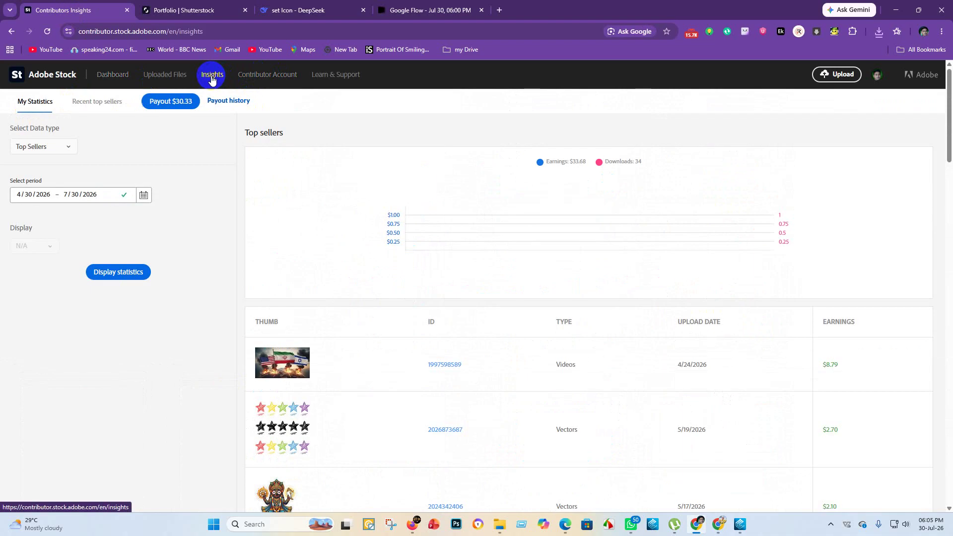
click(108, 109)
scroll(291, 274, down, 15)
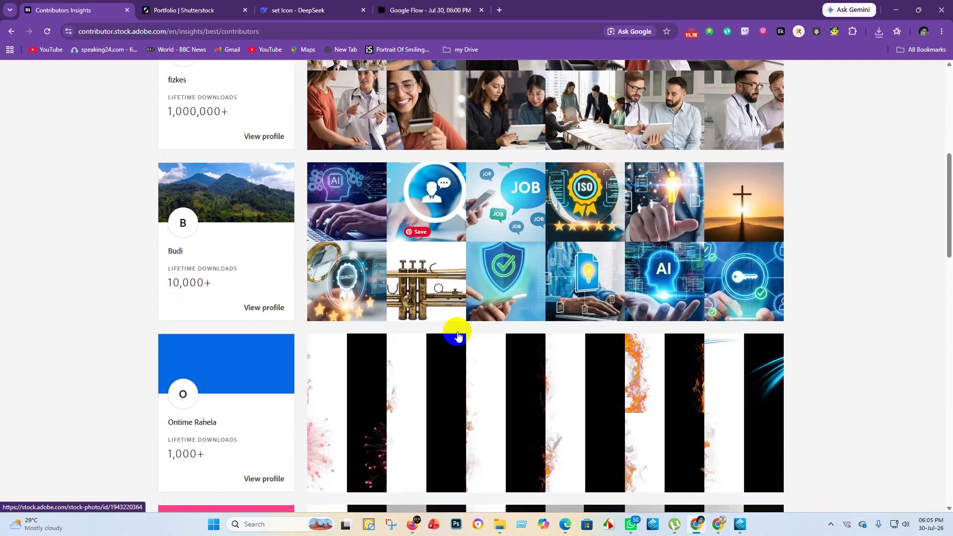
scroll(417, 330, down, 5)
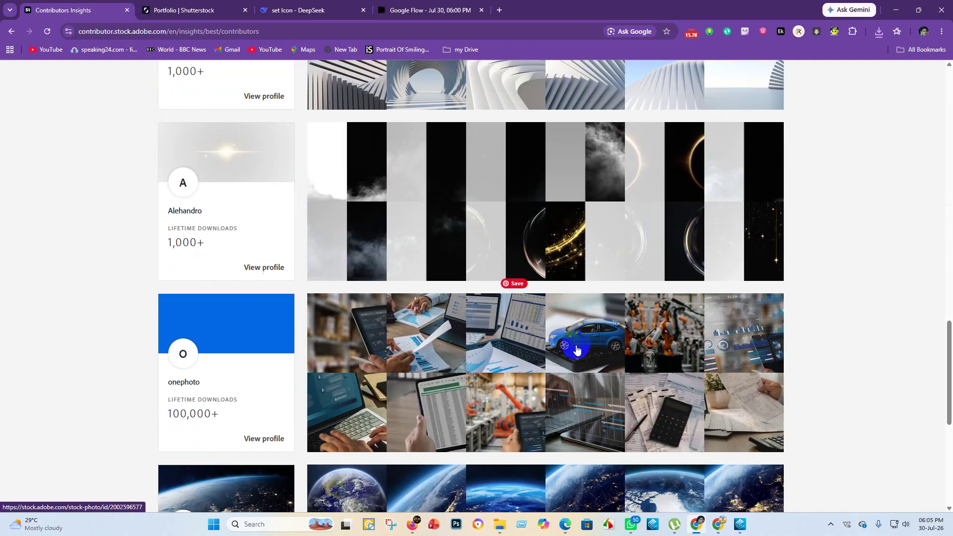
scroll(451, 348, down, 5)
scroll(407, 437, down, 3)
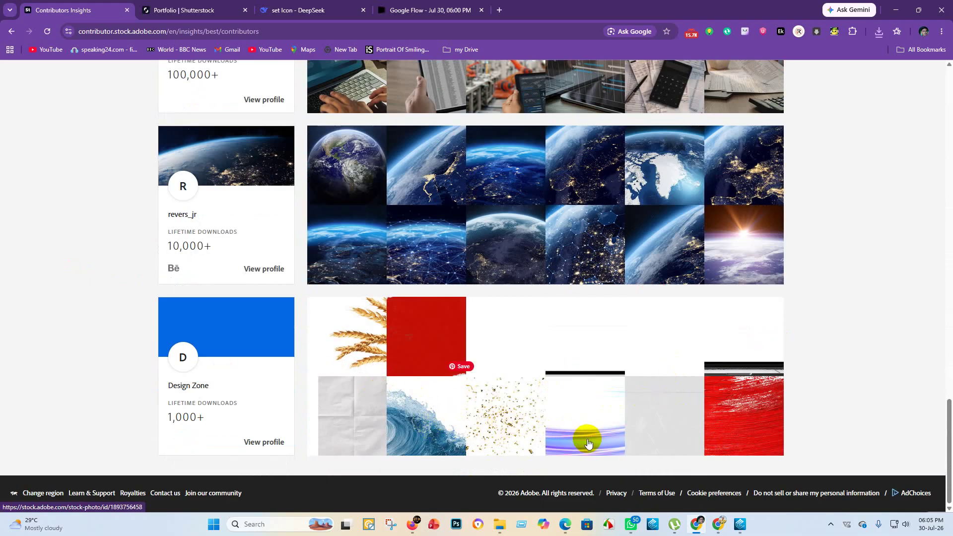
scroll(347, 390, up, 10)
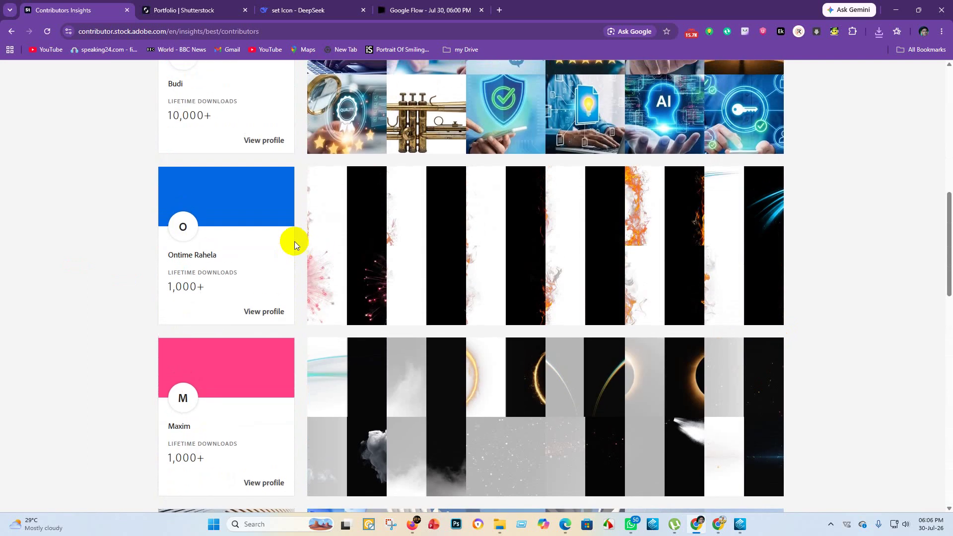
scroll(294, 242, up, 10)
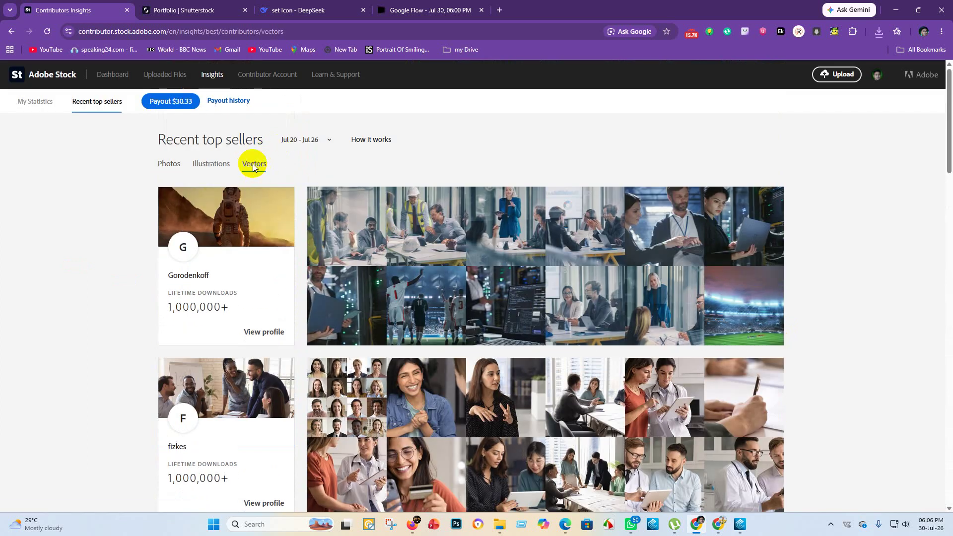
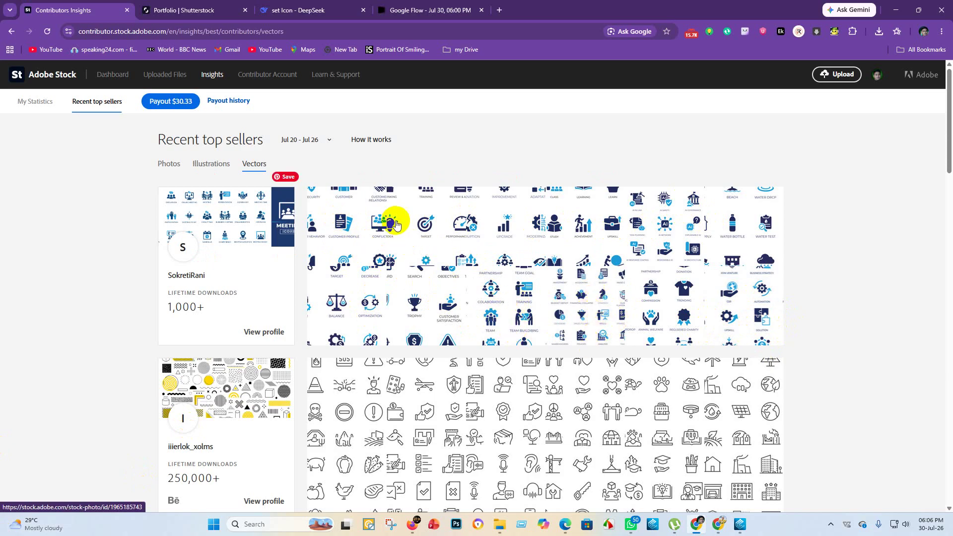
Step: Open the customer icon set asset of the first vector top seller and copy "Customer icon set" from its title
click(365, 213)
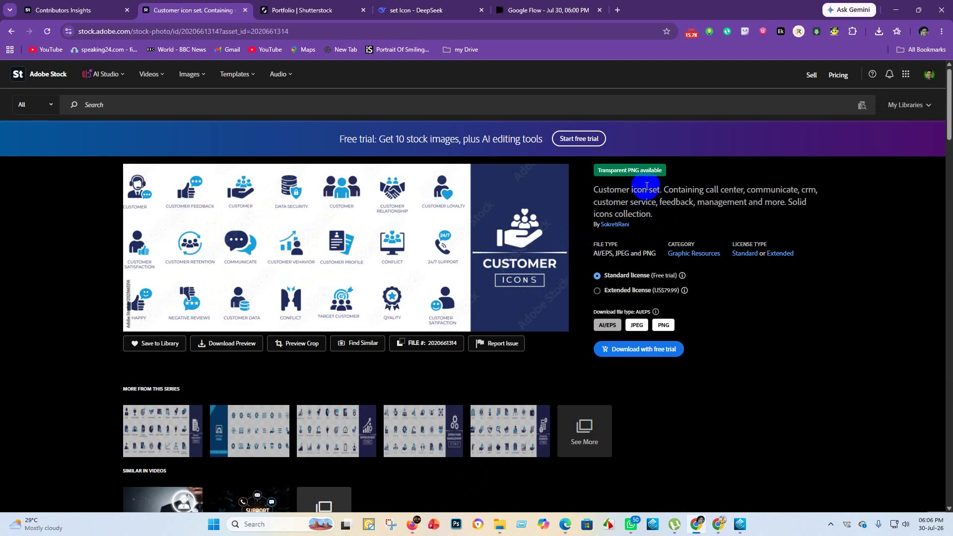
drag(589, 189, 660, 189)
key(ctrl+c)
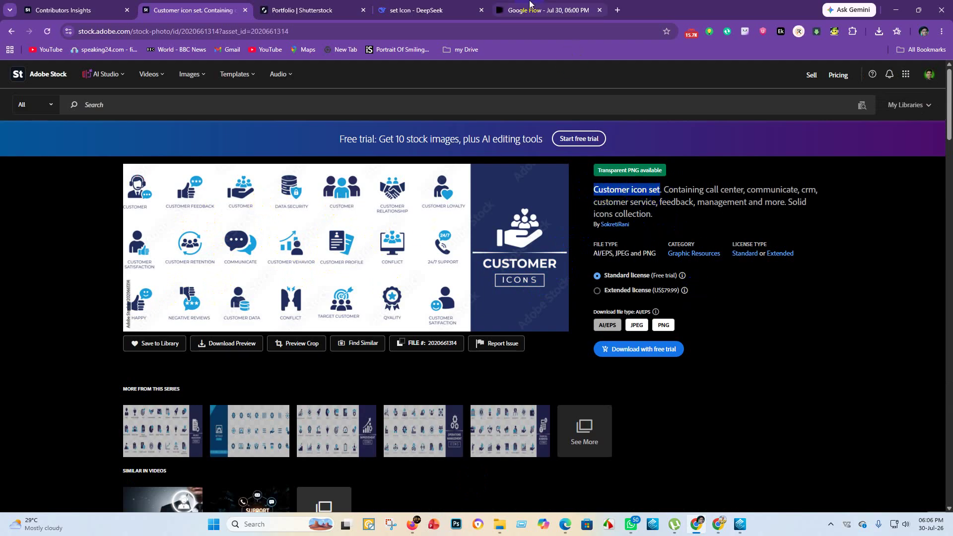
Step: Switch to DeepSeek and request prompts for "Customer colorful line icon set vector illustration" in the set Icon chat
click(546, 10)
click(417, 10)
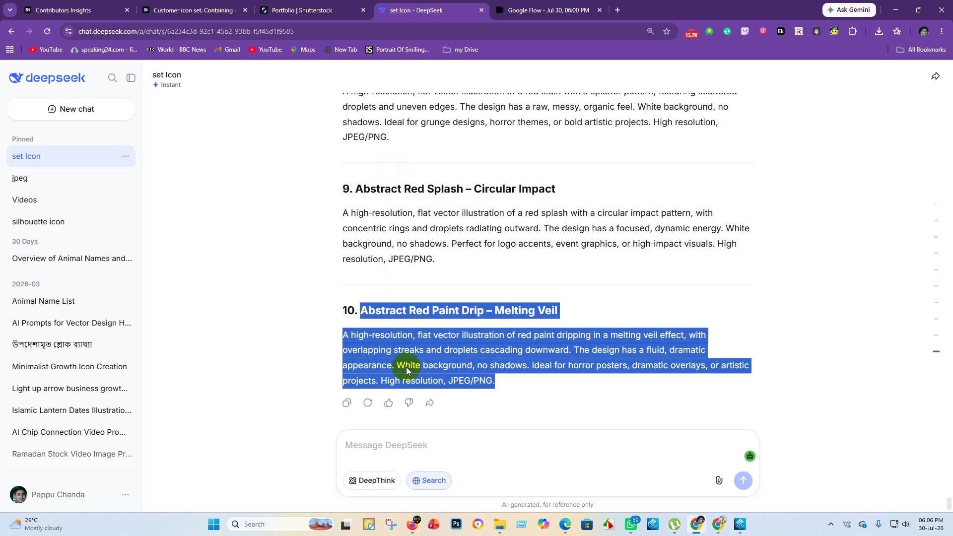
click(378, 458)
key(ctrl+v)
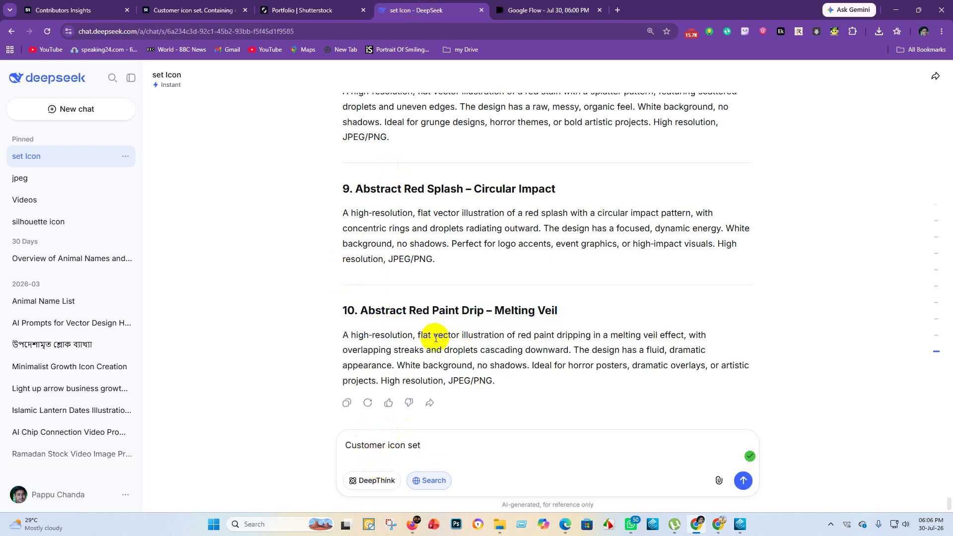
drag(435, 337, 482, 334)
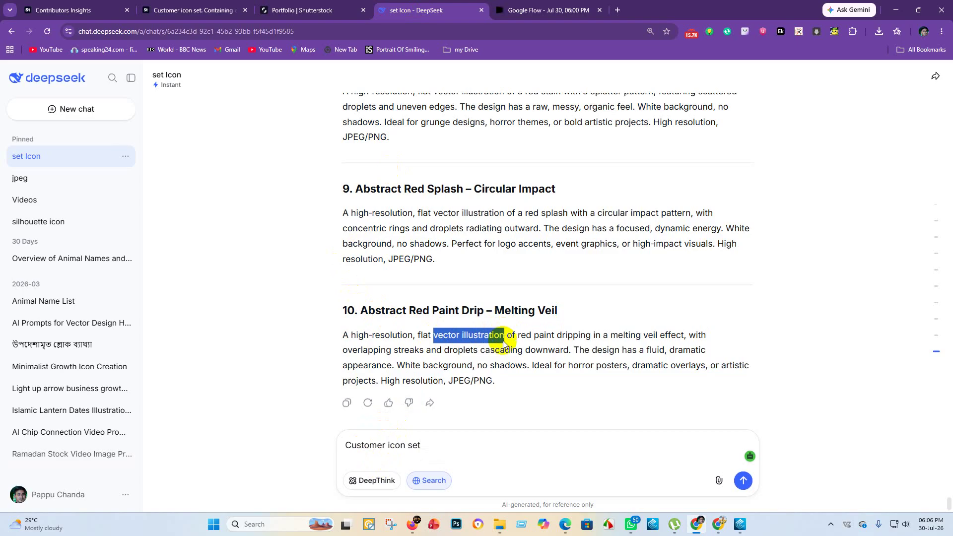
click(447, 450)
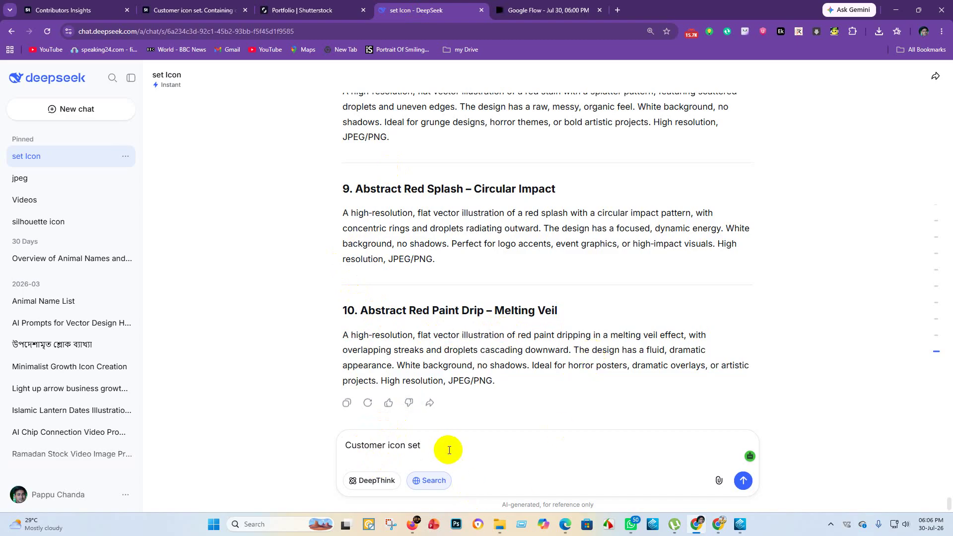
text(vector illustration)
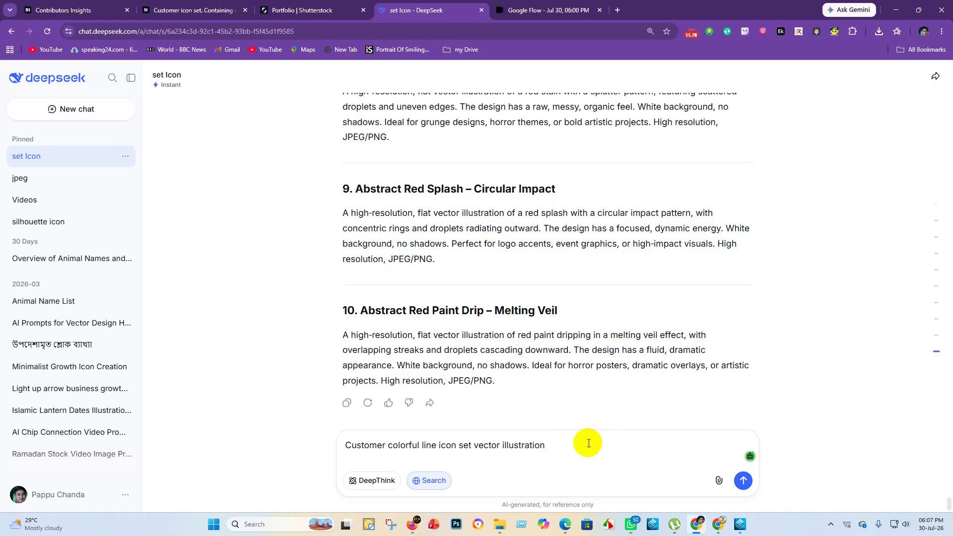
key(Return)
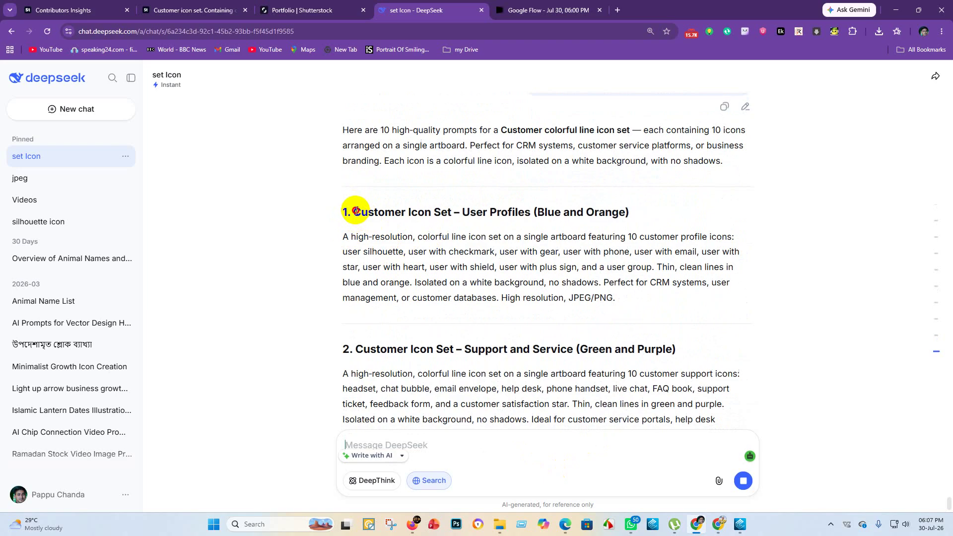
Step: Copy the "Customer Icon Set – User Profiles (Blue and Orange)" prompt and submit it in Google Flow to generate the image
drag(355, 210, 621, 305)
key(ctrl+c)
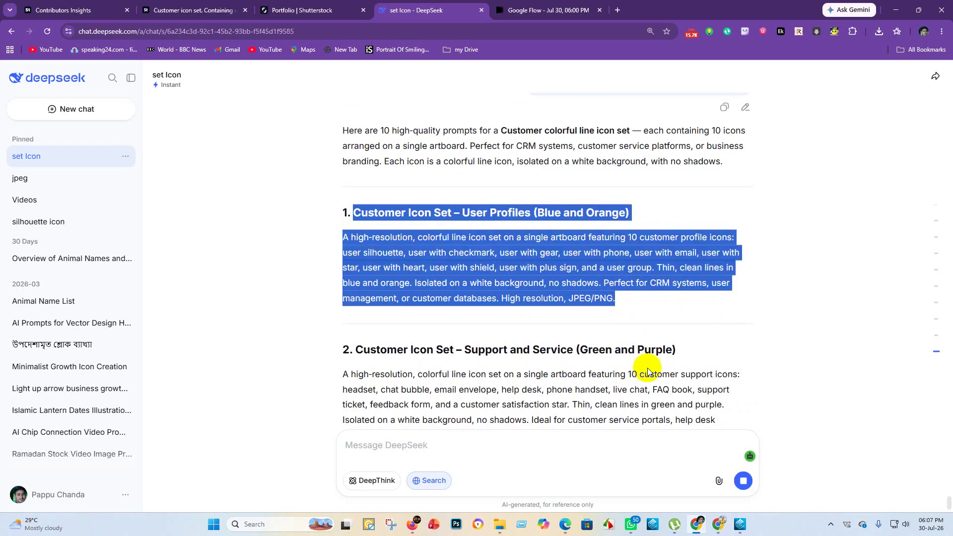
click(545, 10)
click(424, 443)
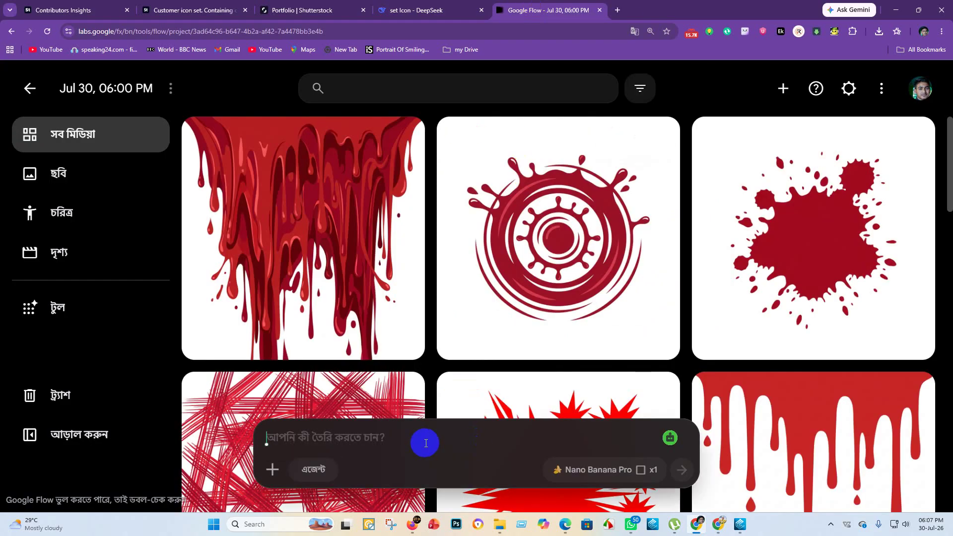
key(ctrl+v)
key(Return)
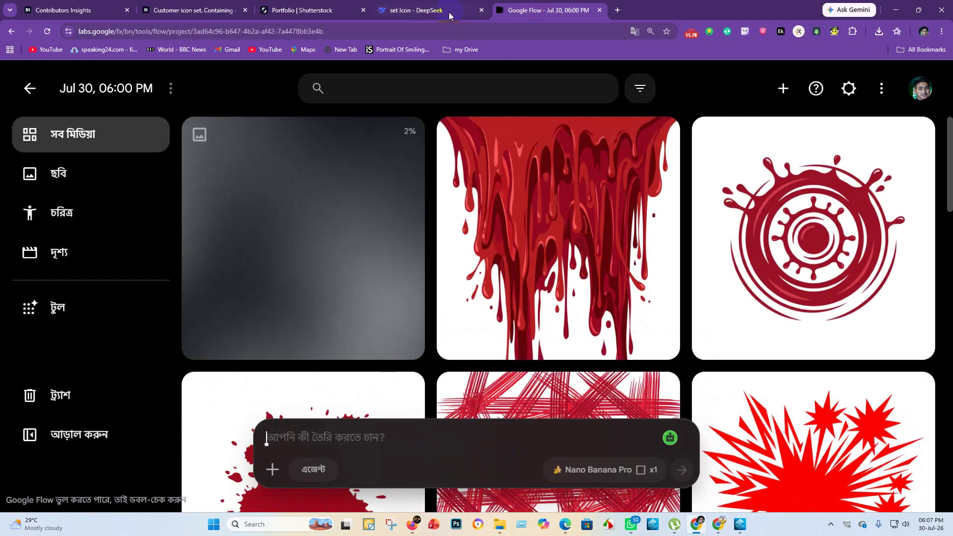
Step: Copy the "Customer Icon Set – Support and Service (Green and Purple)" prompt from DeepSeek and submit it in Google Flow
click(431, 10)
drag(360, 203, 686, 306)
key(ctrl+c)
click(539, 9)
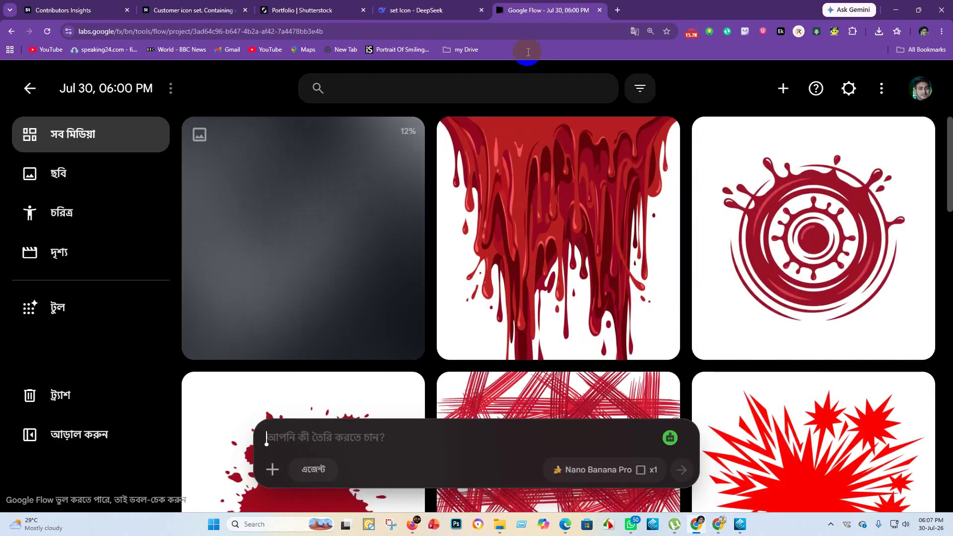
click(385, 437)
key(ctrl+v)
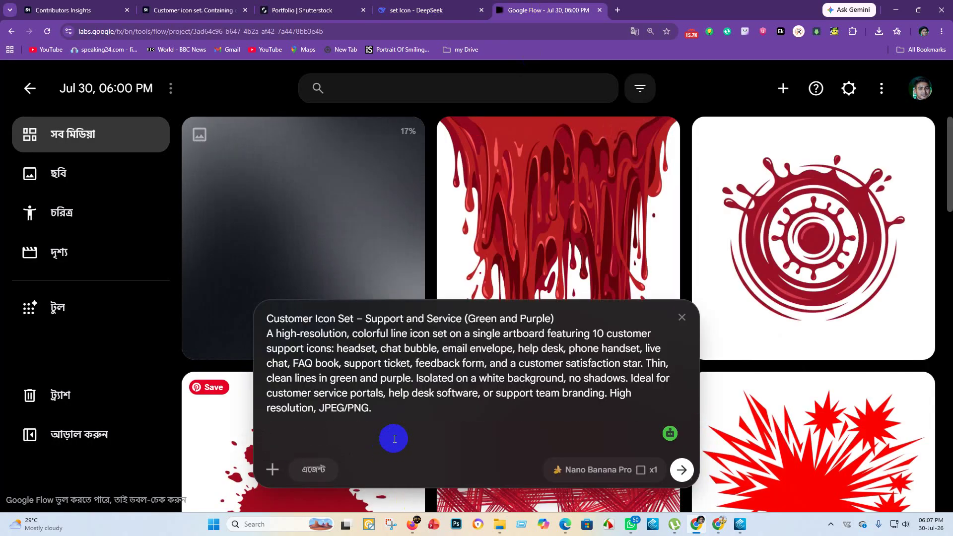
key(Return)
Step: Copy the "Customer Icon Set – Feedback and Reviews (Gold and Teal)" prompt from DeepSeek and submit it in Google Flow
click(422, 10)
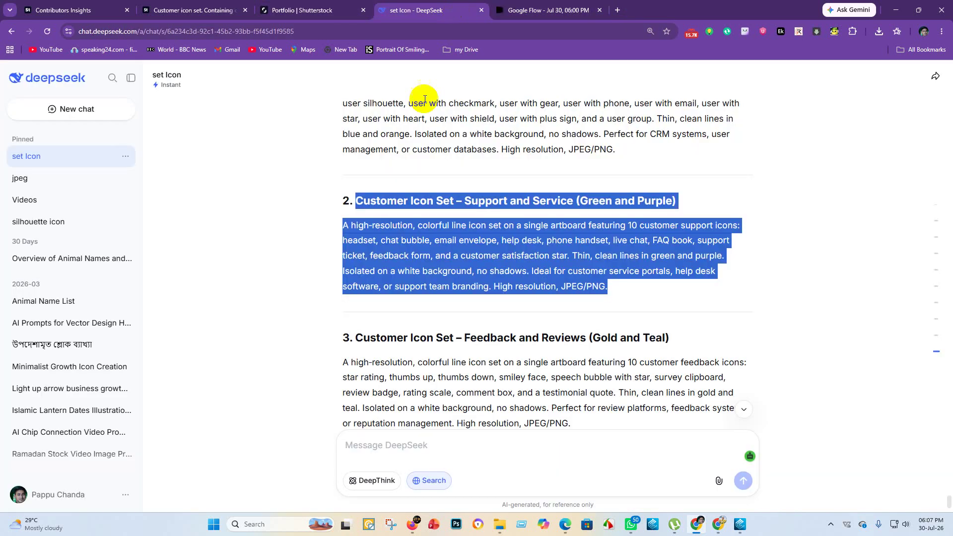
scroll(361, 240, down, 2)
drag(356, 238, 573, 328)
key(ctrl+c)
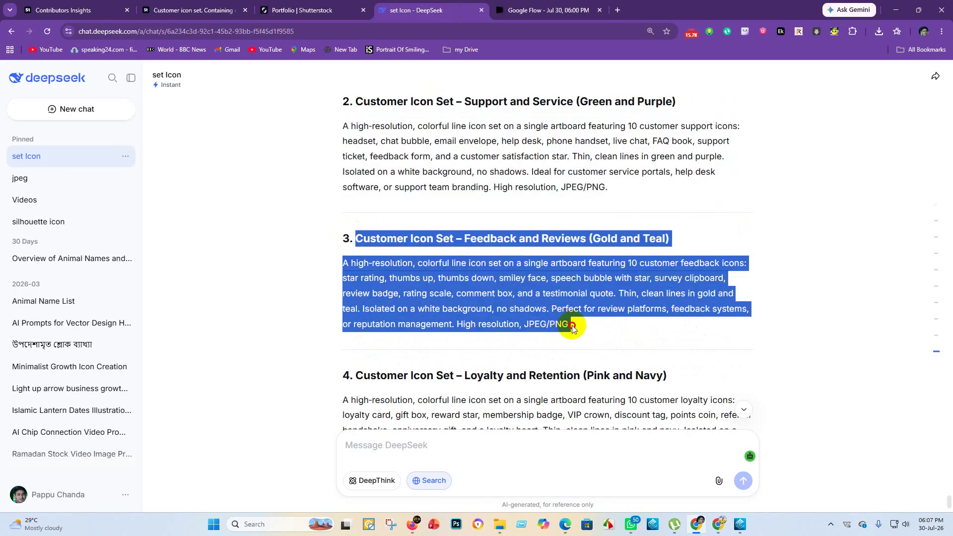
click(574, 8)
click(321, 437)
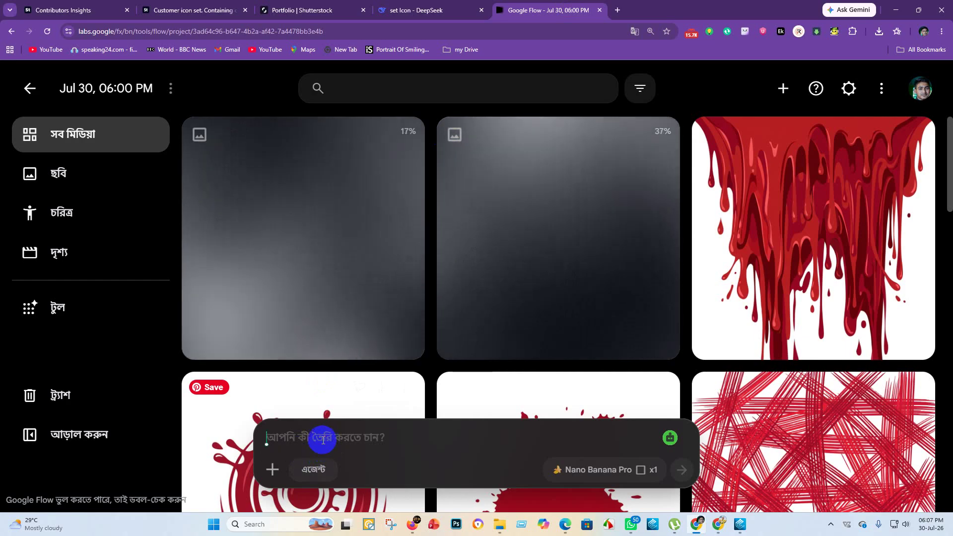
key(ctrl+v)
key(Return)
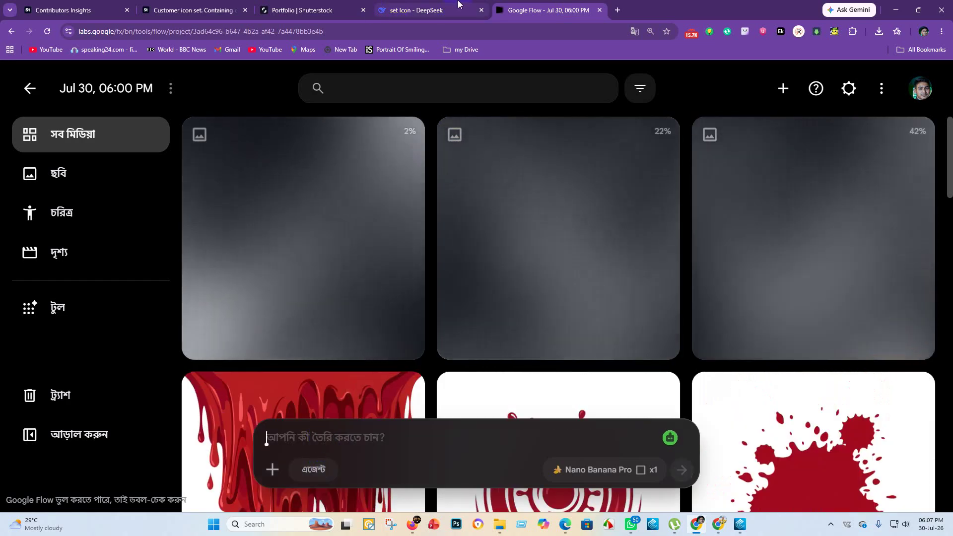
Step: Copy the "Customer Icon Set – Loyalty and Retention (Pink and Navy)" prompt from DeepSeek and submit it in Google Flow
click(458, 6)
scroll(336, 242, down, 3)
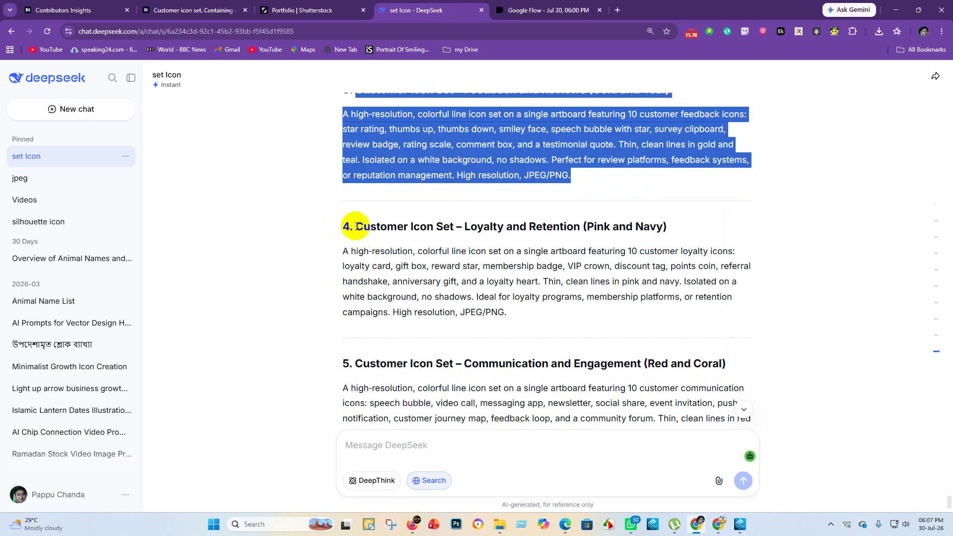
drag(355, 227, 528, 322)
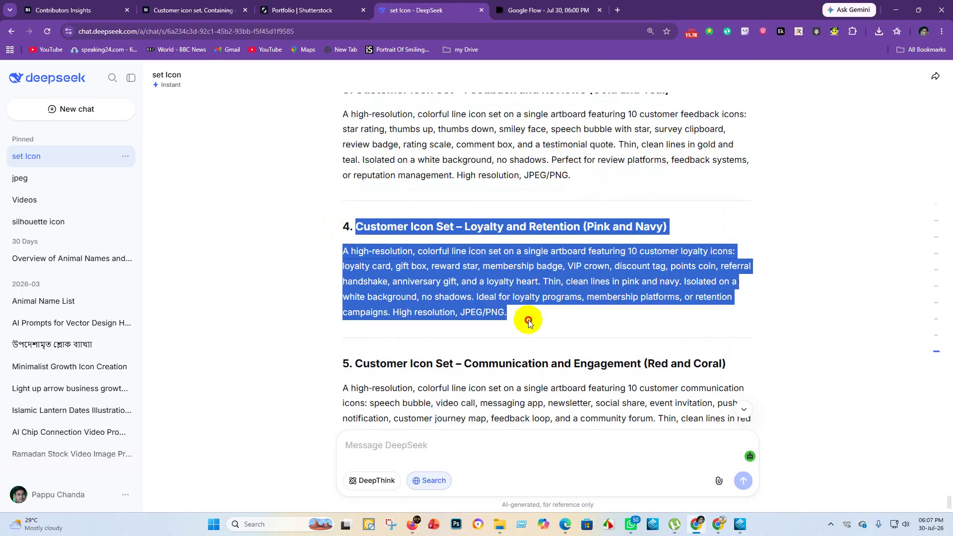
click(541, 13)
click(383, 436)
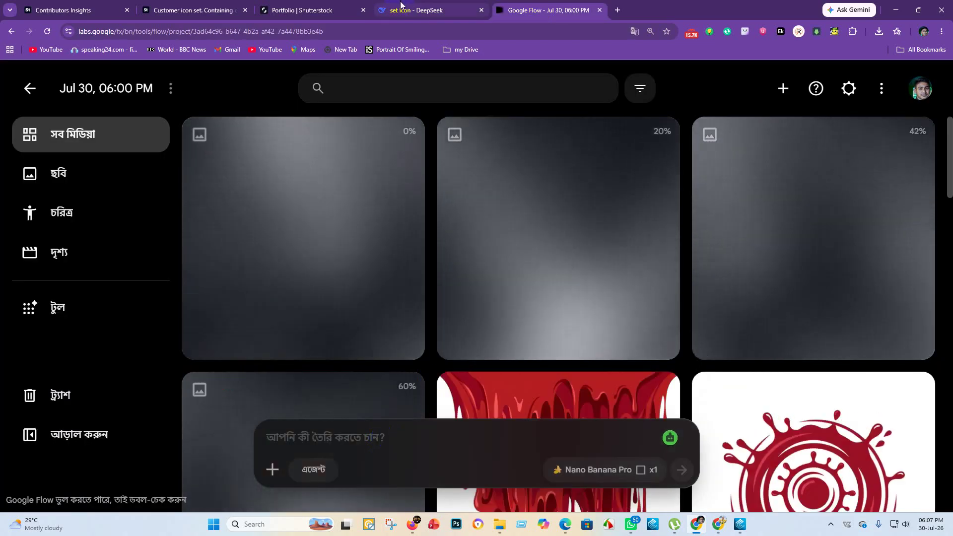
Step: Try to generate the "Customer Icon Set – Communication and Engagement (Red and Coral)" image in Google Flow from its DeepSeek prompt
click(421, 10)
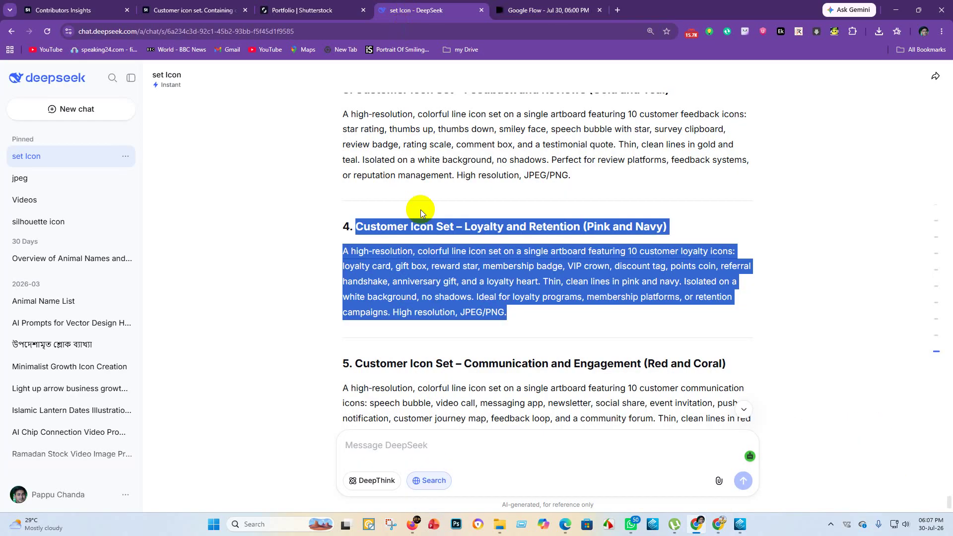
scroll(382, 225, down, 3)
drag(360, 222, 679, 303)
key(ctrl+c)
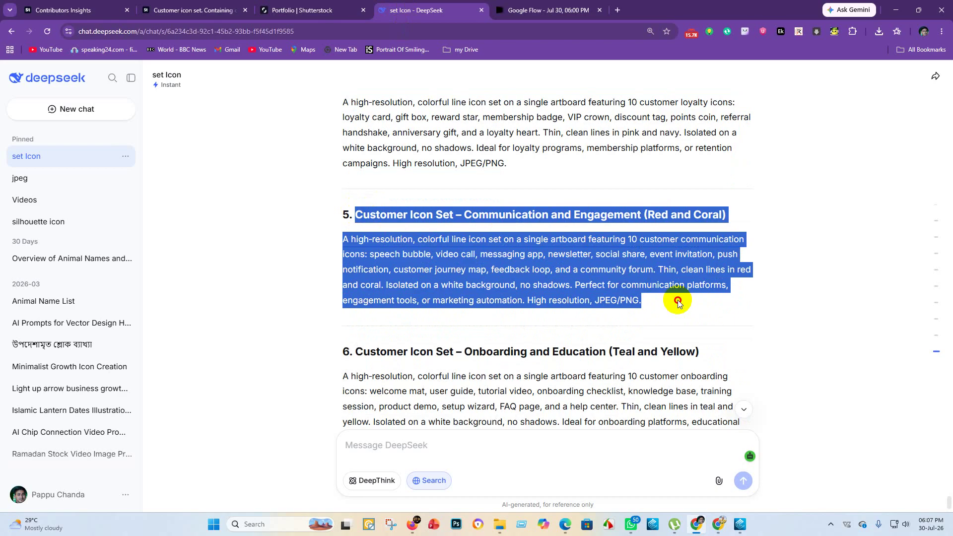
click(546, 10)
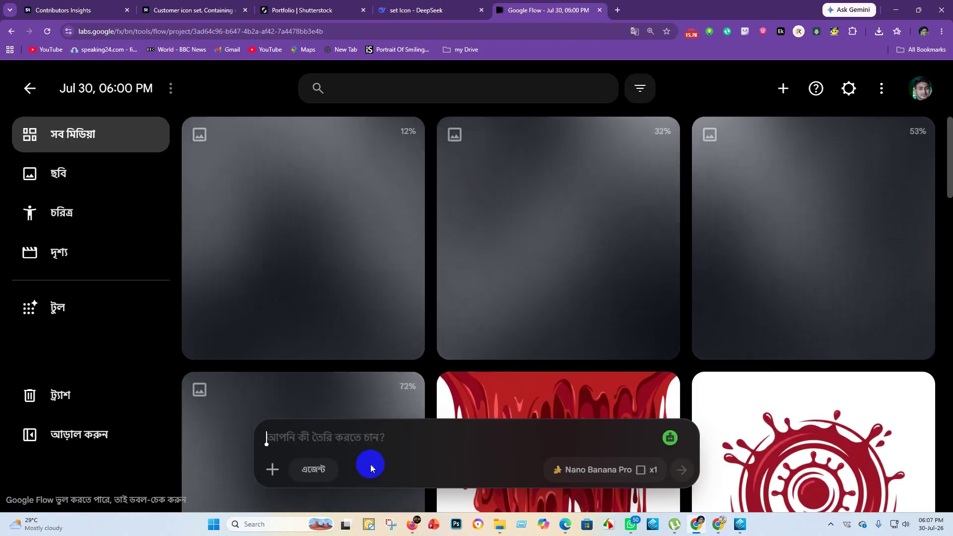
click(365, 437)
key(ctrl+v)
key(Return)
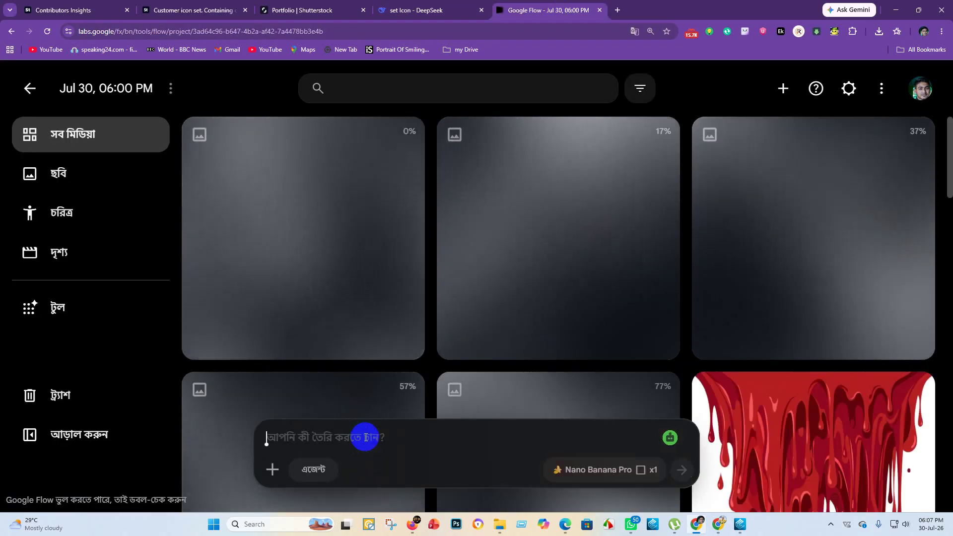
Step: Switch to DeepSeek and copy the "Customer Icon Set – Onboarding and Education (Teal and Yellow)" prompt
click(408, 4)
scroll(367, 257, down, 2)
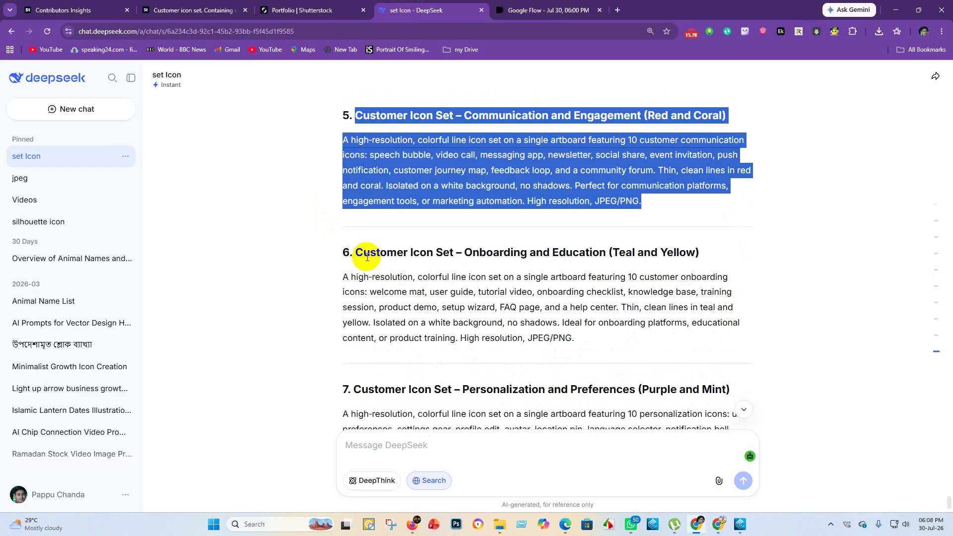
drag(358, 251, 575, 332)
key(ctrl+c)
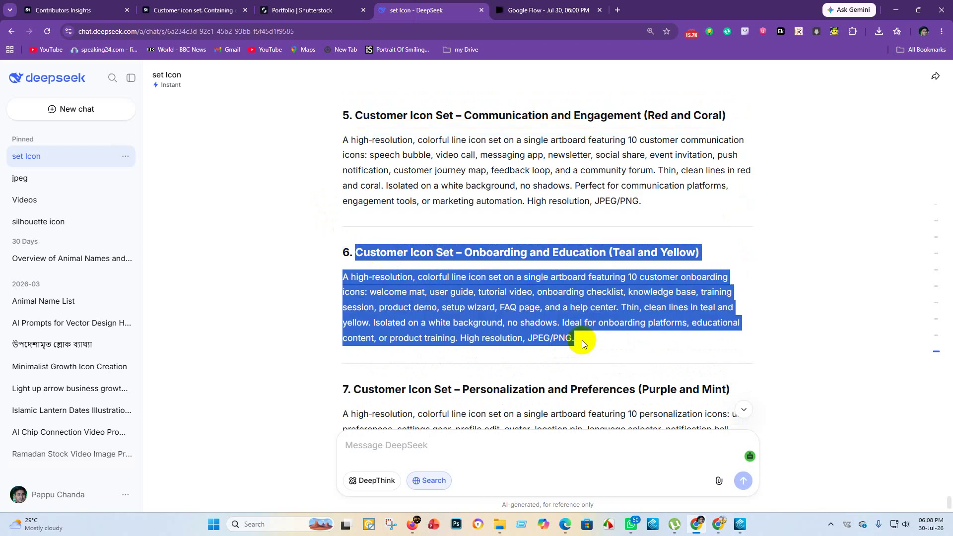
Step: Change the Google Flow image model to Nano Banana 2 Lite and submit the copied Onboarding and Education prompt
click(536, 7)
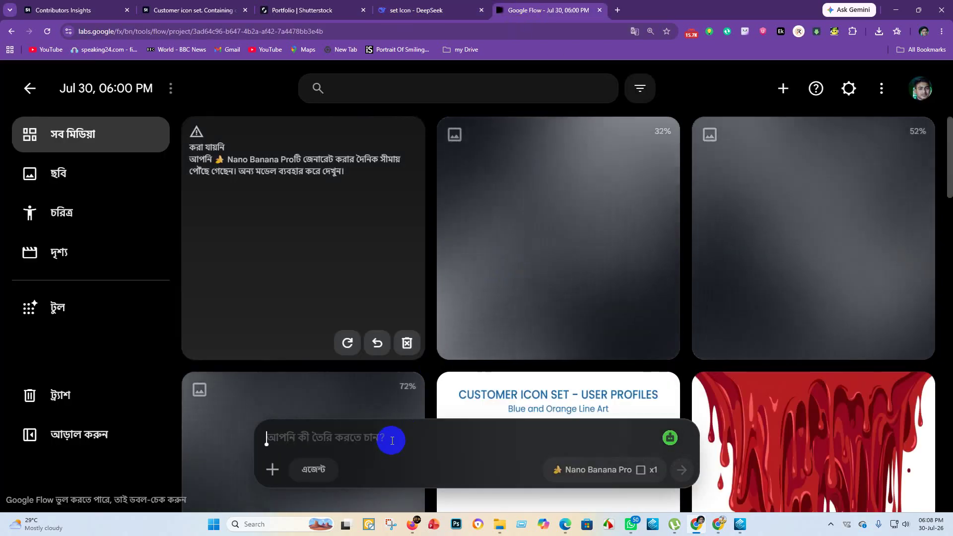
click(628, 474)
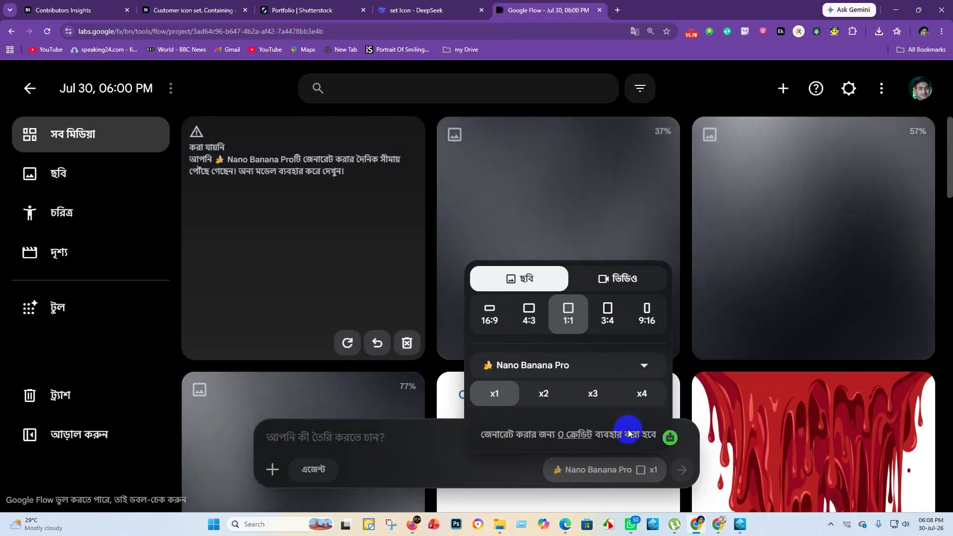
click(641, 366)
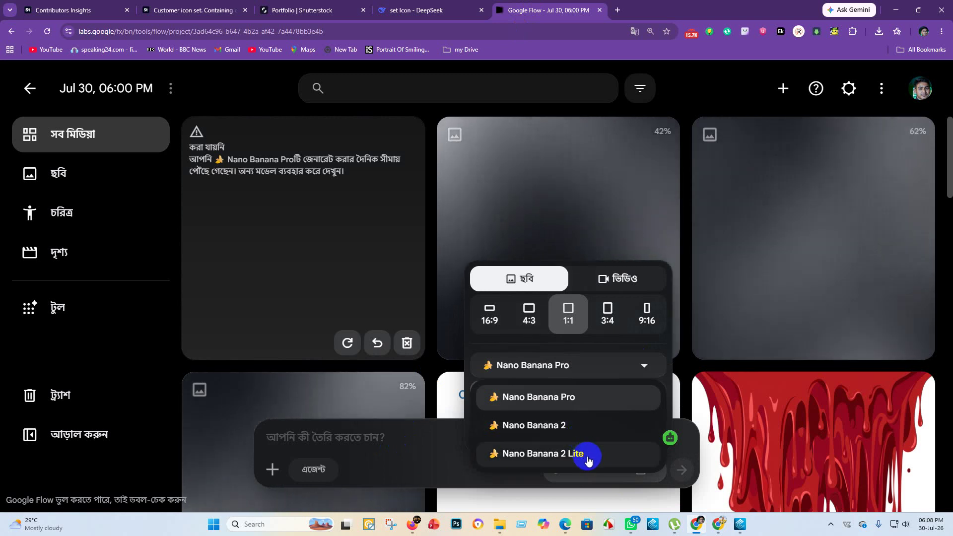
click(583, 453)
click(345, 439)
key(ctrl+v)
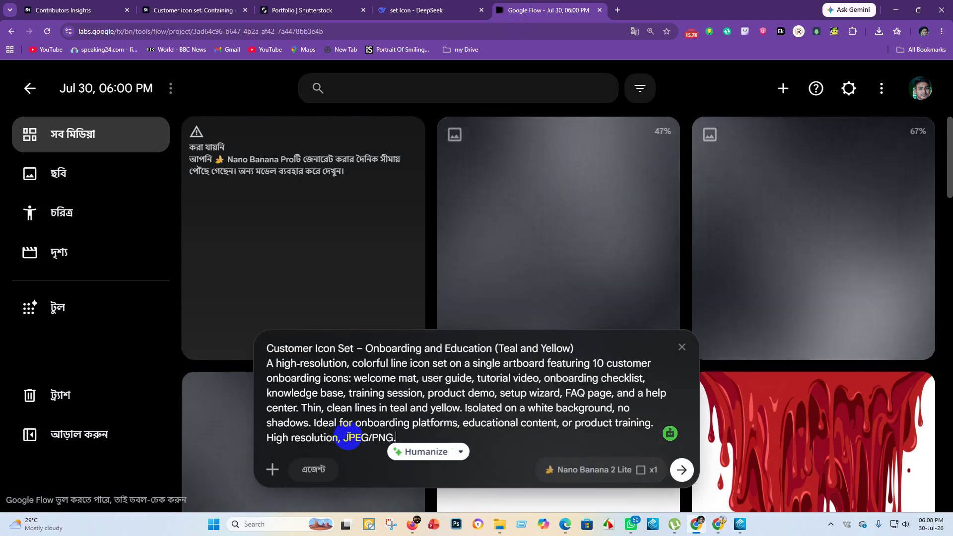
key(Return)
Step: Copy the "Customer Icon Set – Personalization and Preferences (Purple and Mint)" prompt from DeepSeek and submit it in Google Flow
click(394, 9)
scroll(448, 319, down, 2)
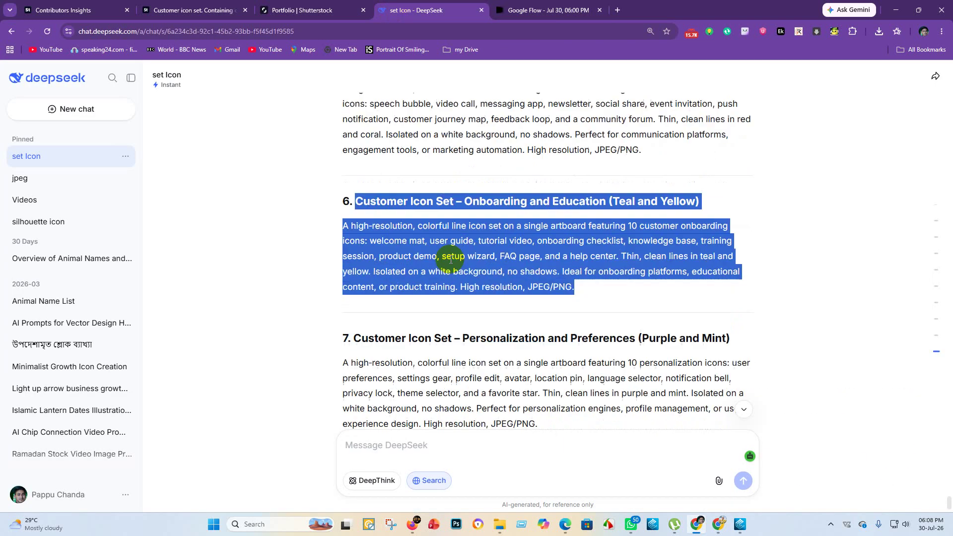
drag(357, 288, 544, 377)
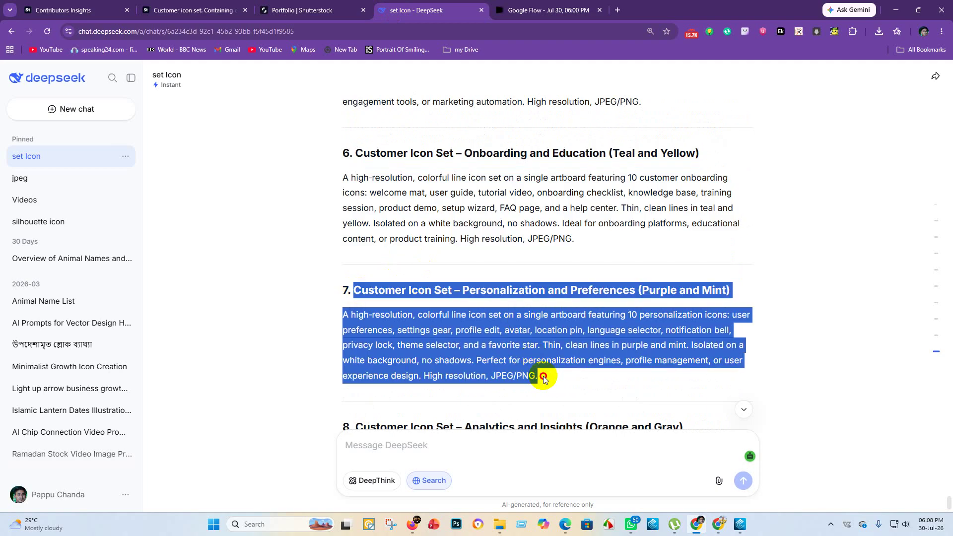
click(546, 10)
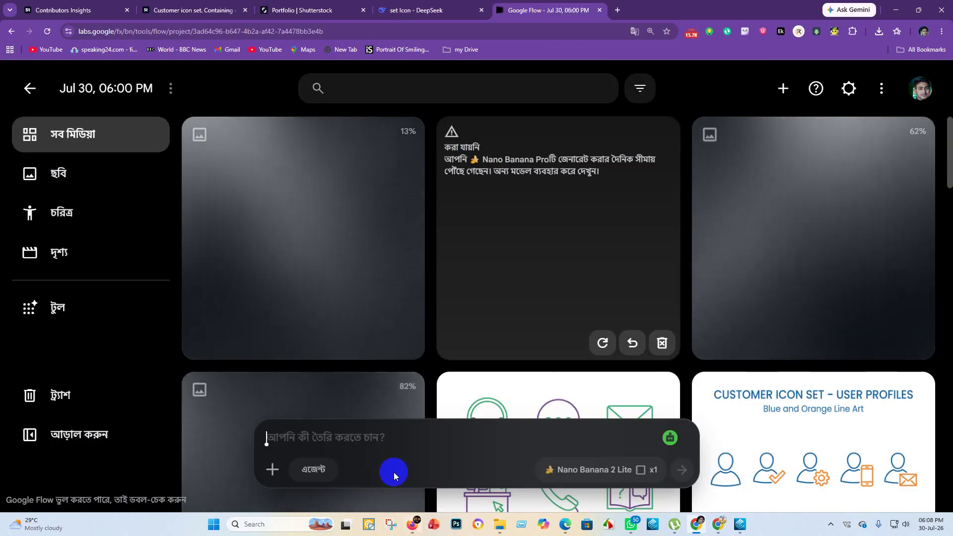
click(382, 445)
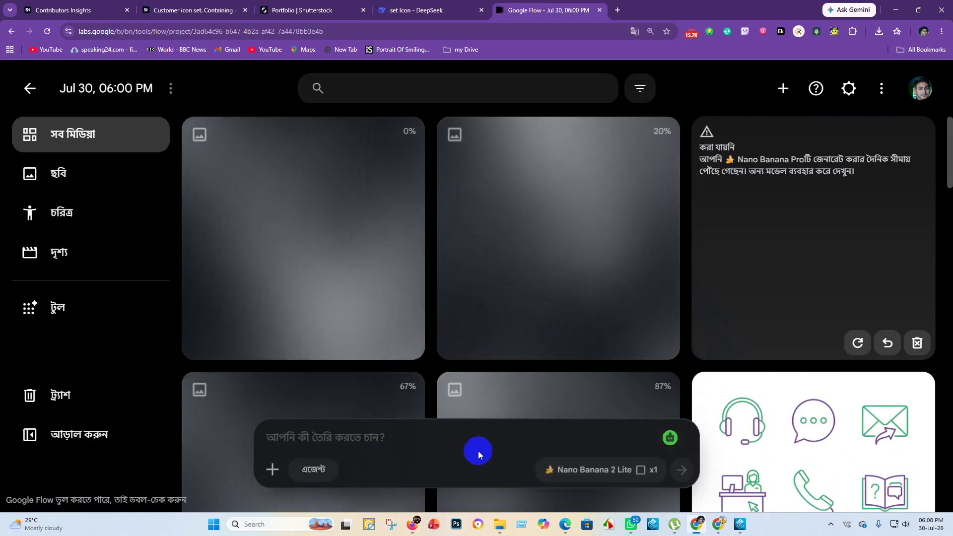
Step: Copy the "Customer Icon Set – Analytics and Insights (Orange and Gray)" prompt from DeepSeek and submit it in Google Flow
click(436, 8)
scroll(357, 268, down, 4)
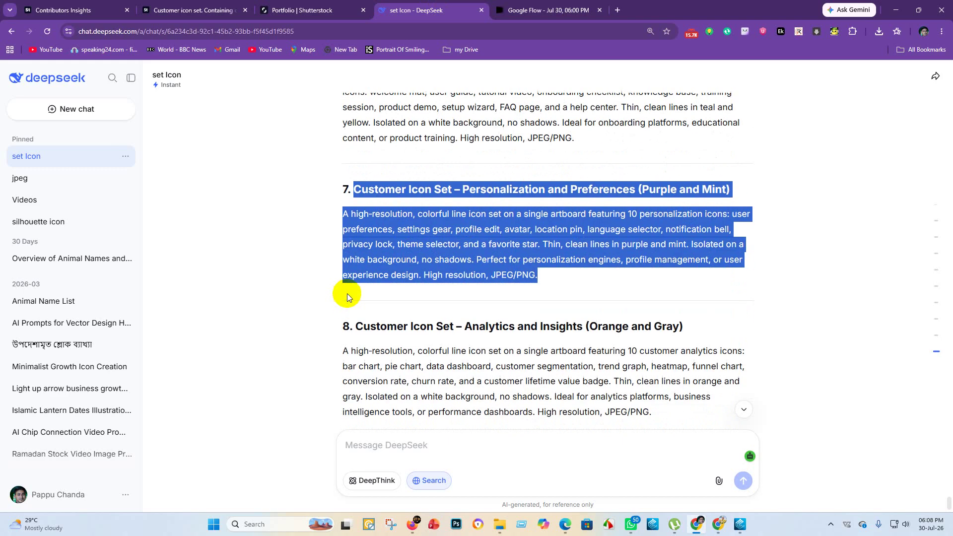
drag(355, 232, 676, 318)
key(ctrl+c)
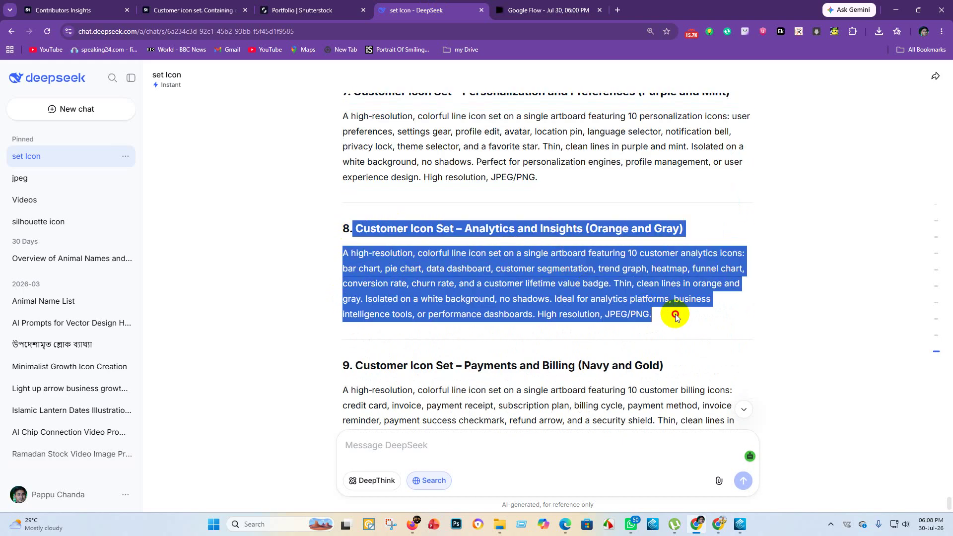
click(551, 8)
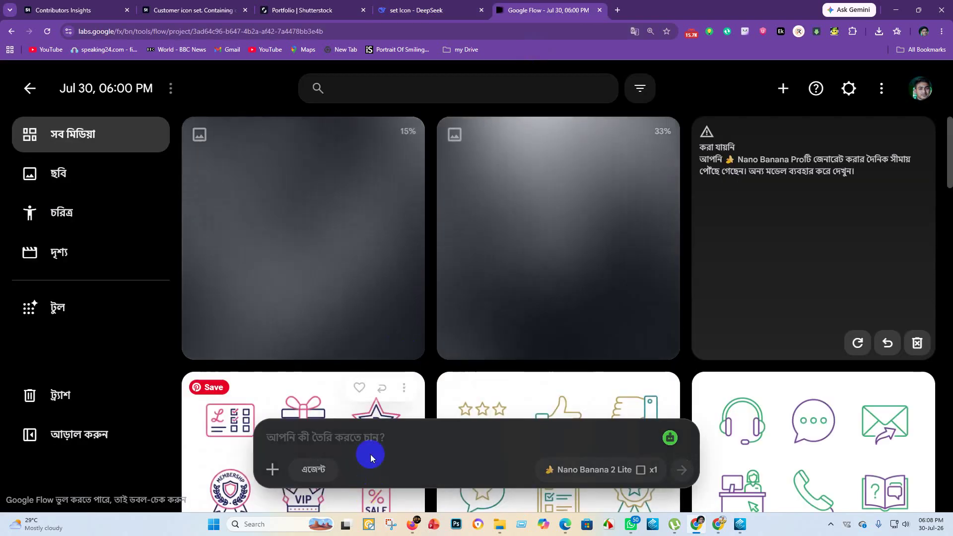
click(372, 439)
key(ctrl+v)
key(Return)
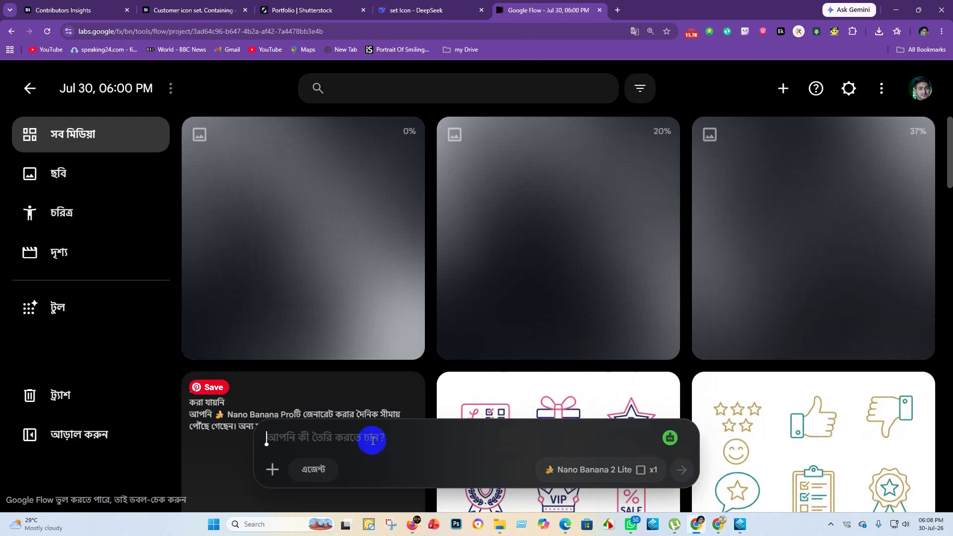
Step: Copy the "Customer Icon Set – Payments and Billing (Navy and Gold)" prompt from DeepSeek and submit it in Google Flow
scroll(388, 220, down, 3)
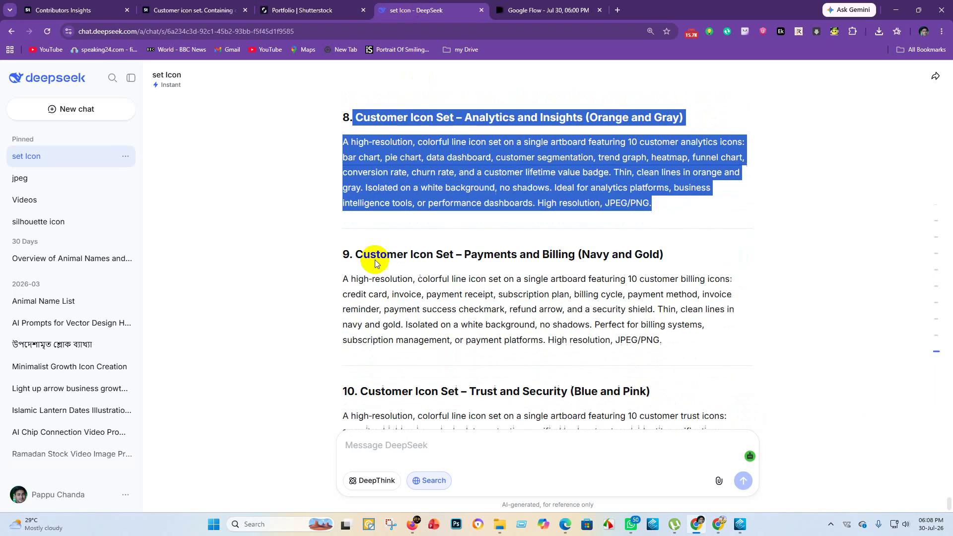
drag(355, 216, 648, 310)
key(ctrl+c)
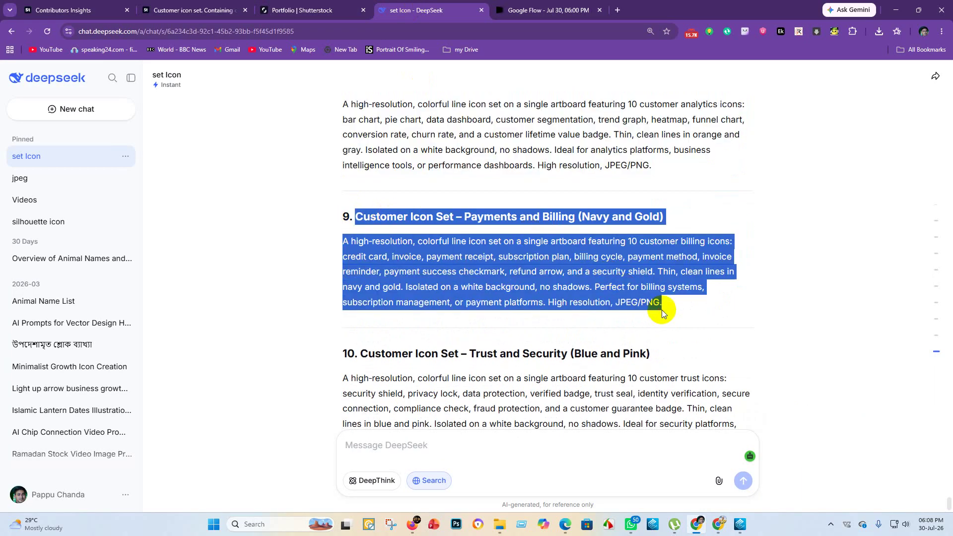
click(581, 14)
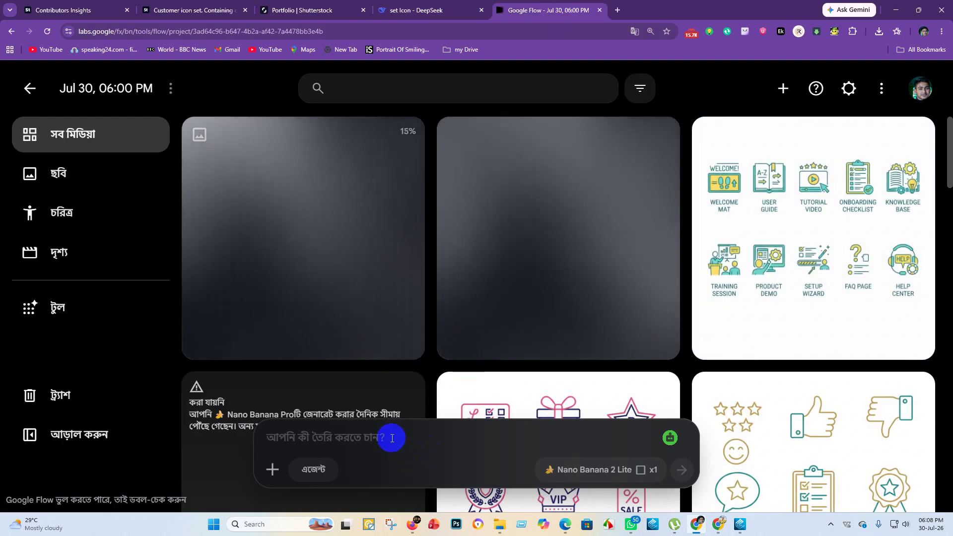
click(392, 438)
key(ctrl+v)
key(Return)
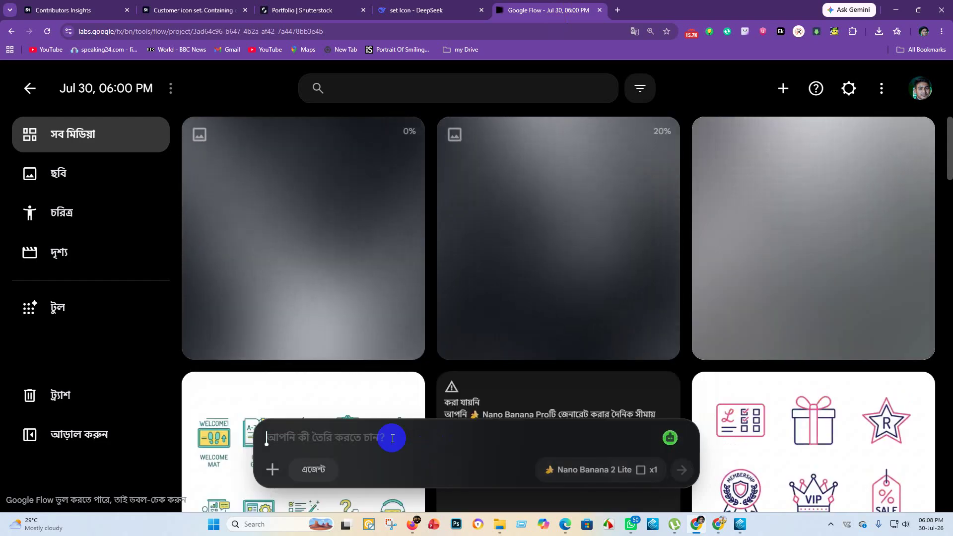
Step: Copy the "Customer Icon Set – Trust and Security (Blue and Pink)" prompt from DeepSeek and submit it in Google Flow
click(422, 10)
scroll(400, 288, down, 1)
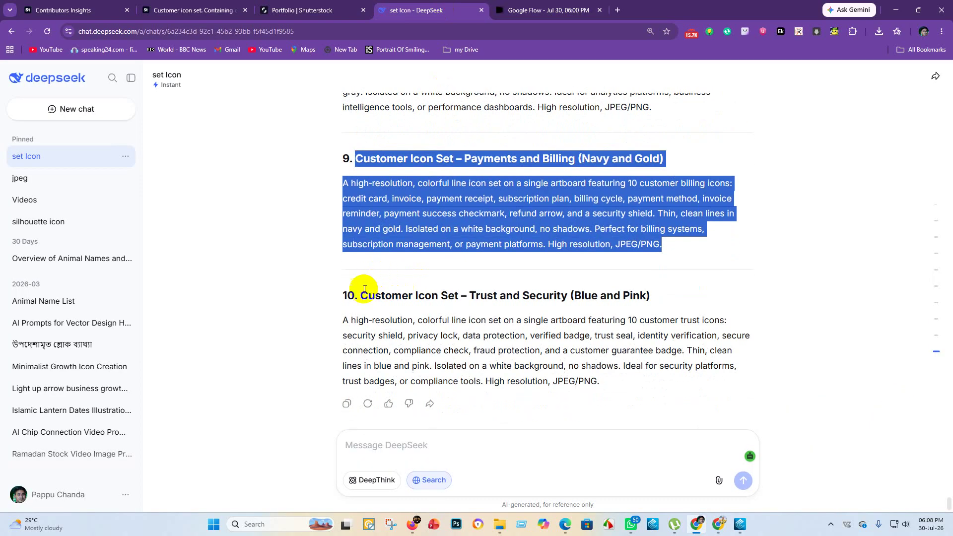
drag(361, 296, 606, 381)
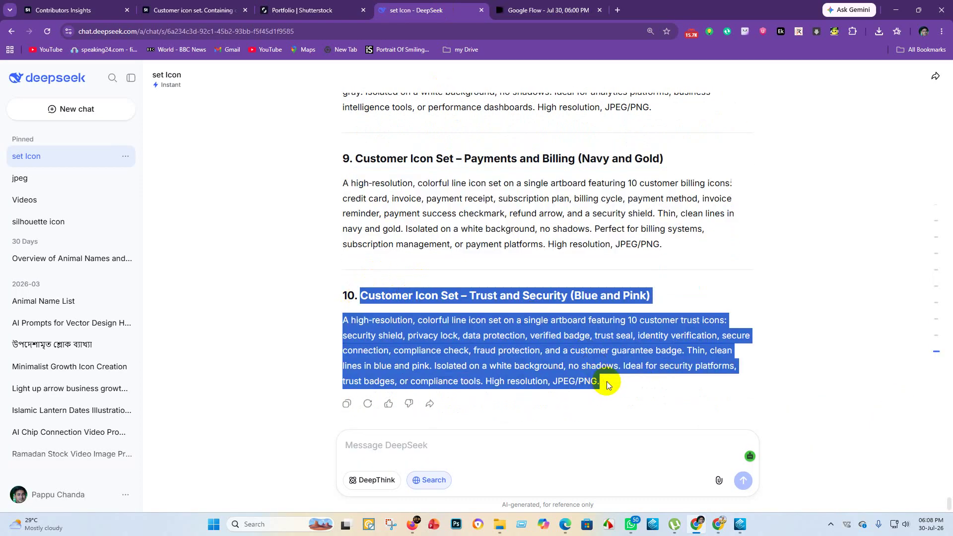
key(ctrl+Tab)
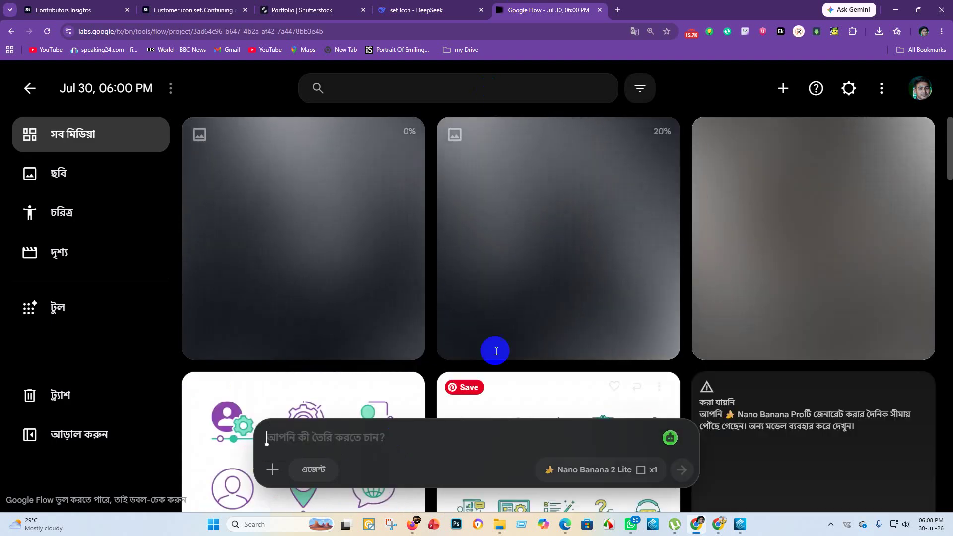
scroll(481, 251, down, 3)
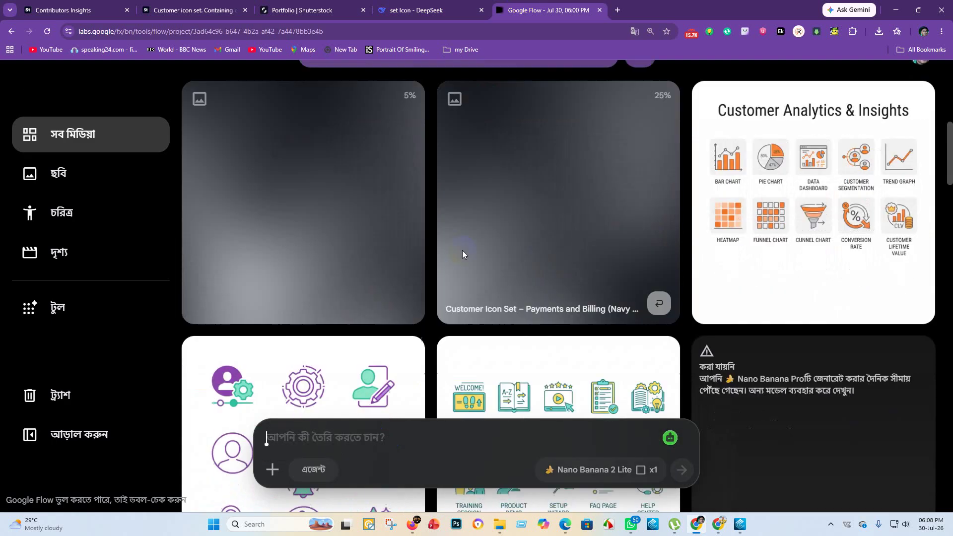
Step: Download the blue and orange customer user profiles icon set at 1K original size into folder 49
scroll(278, 253, down, 8)
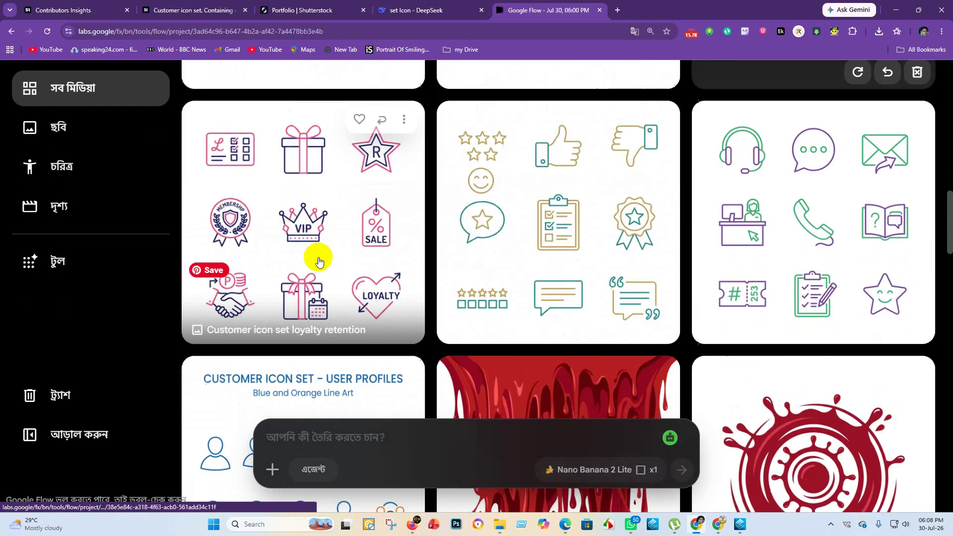
scroll(324, 233, down, 3)
scroll(452, 233, down, 2)
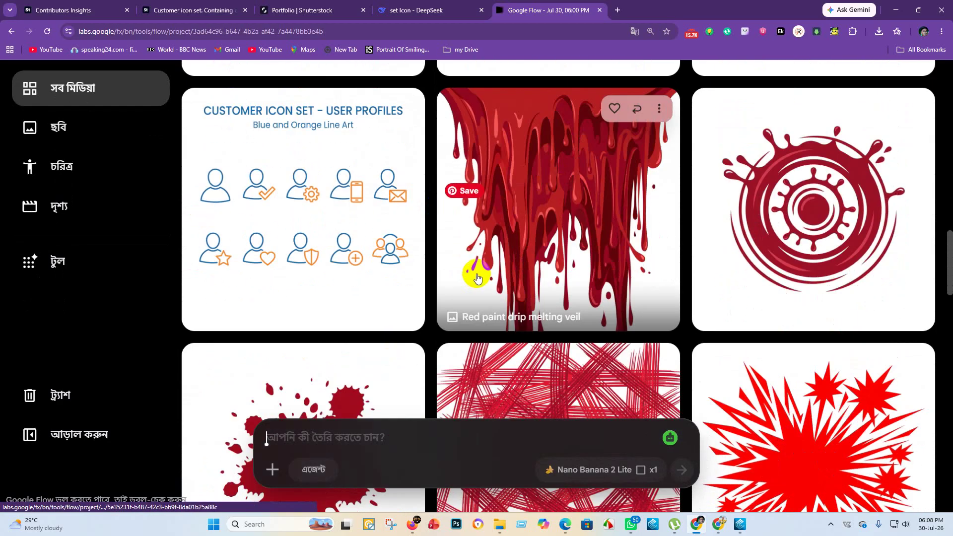
scroll(431, 260, up, 1)
scroll(432, 260, up, 1)
click(403, 207)
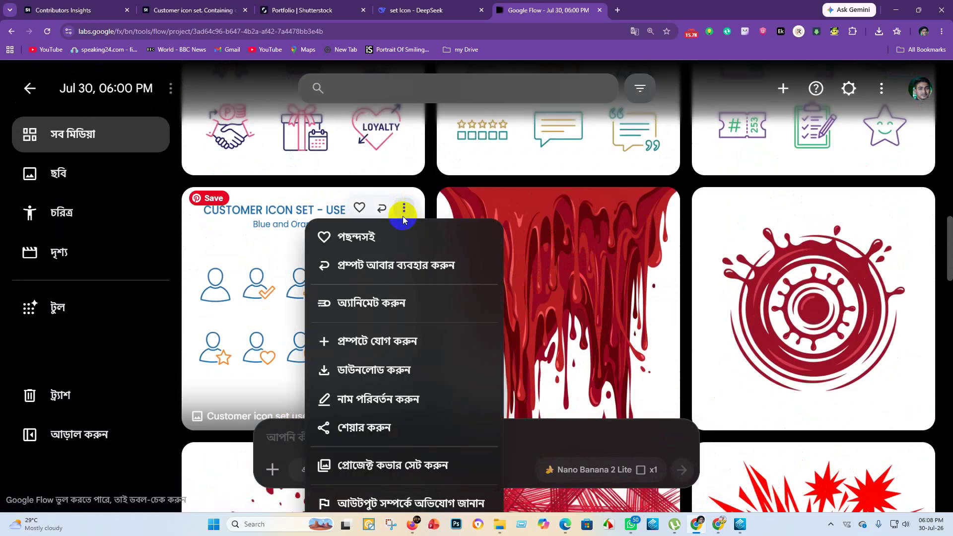
click(398, 373)
click(570, 388)
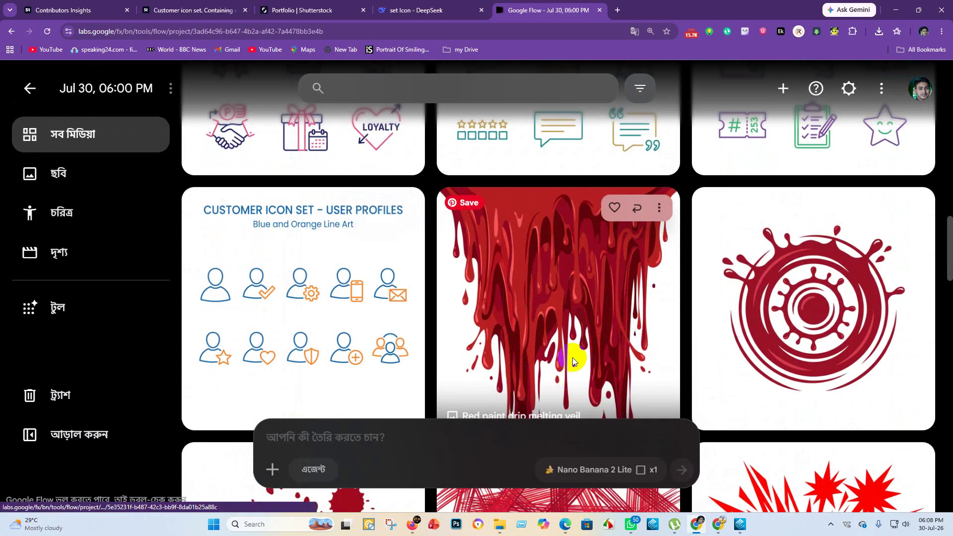
click(452, 248)
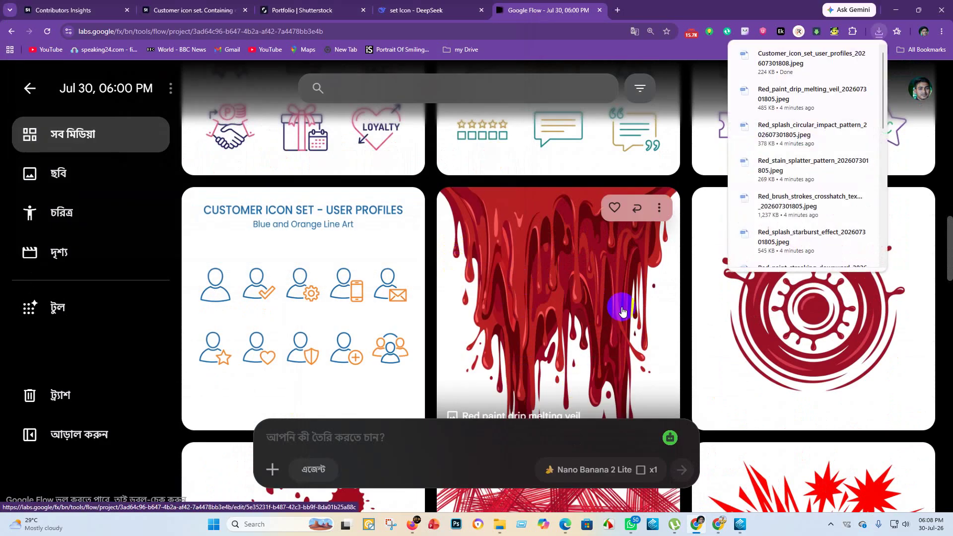
Step: Download the green and purple customer support icon set at 1K original size into folder 49
scroll(617, 308, up, 4)
scroll(900, 305, up, 3)
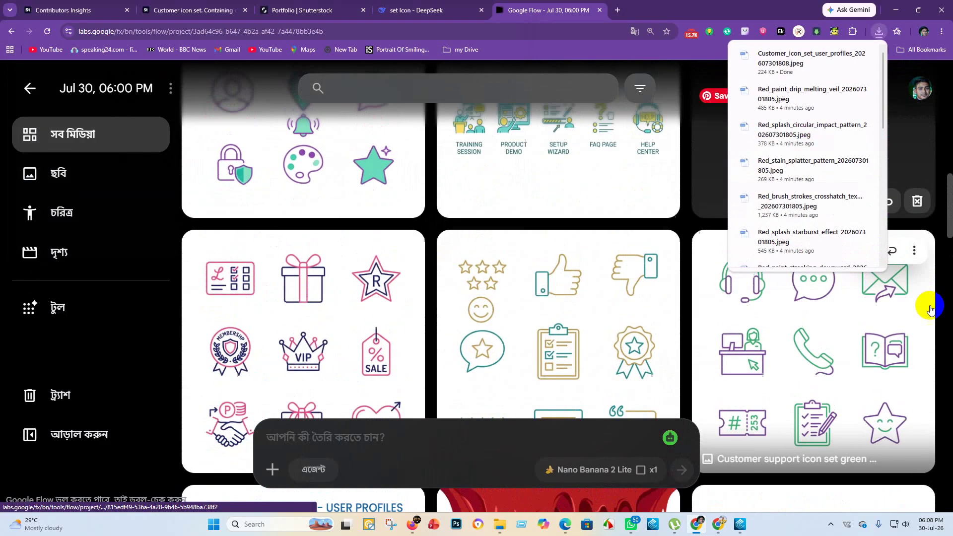
click(915, 253)
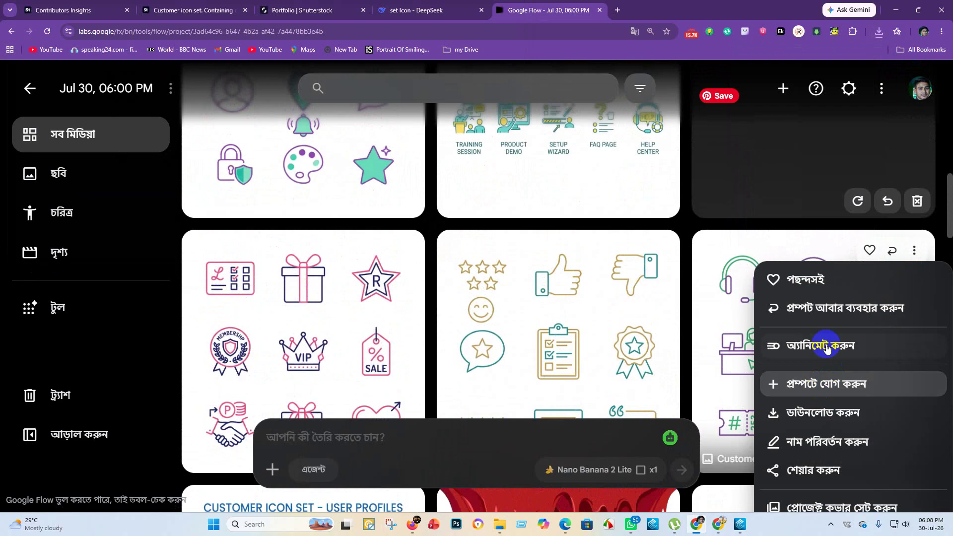
click(822, 415)
click(609, 390)
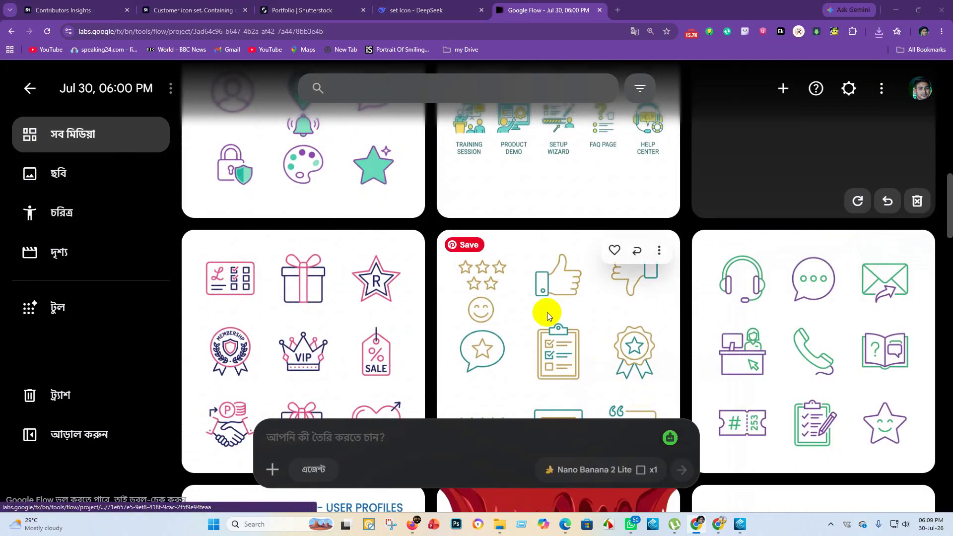
click(453, 249)
Step: Download the customer feedback icon set at 1K original size into folder 49
scroll(496, 253, down, 3)
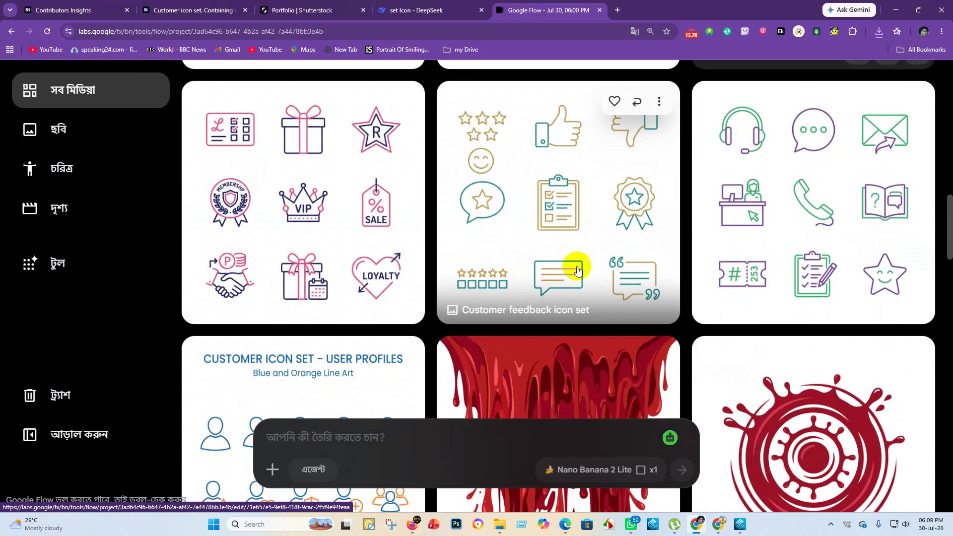
click(658, 104)
mouse_move(640, 264)
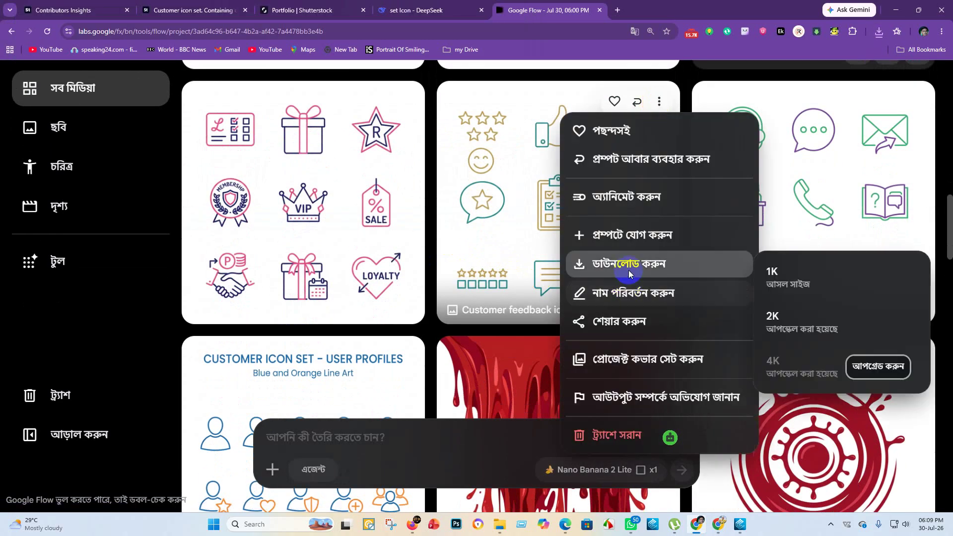
click(819, 273)
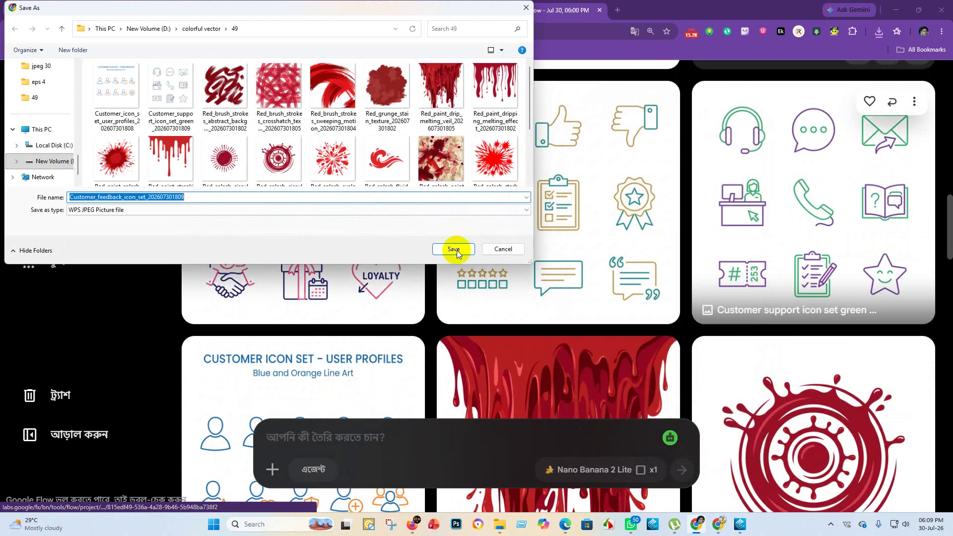
click(453, 249)
Step: Download the customer loyalty and retention icon set at 1K original size into folder 49
scroll(442, 264, up, 2)
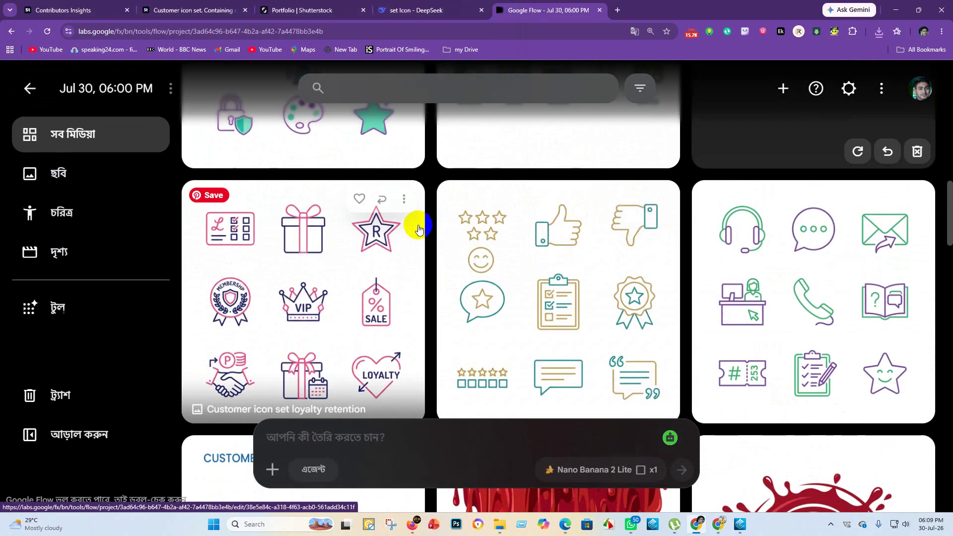
click(404, 201)
click(499, 373)
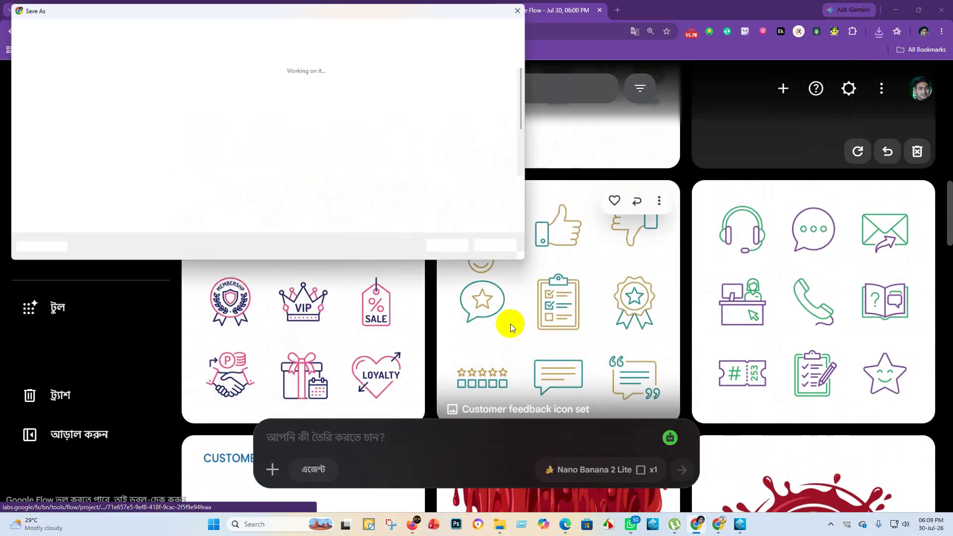
click(449, 248)
Step: Download the teal and yellow customer icon set with the welcome mat and user guide at 1K into folder 49
scroll(506, 281, up, 6)
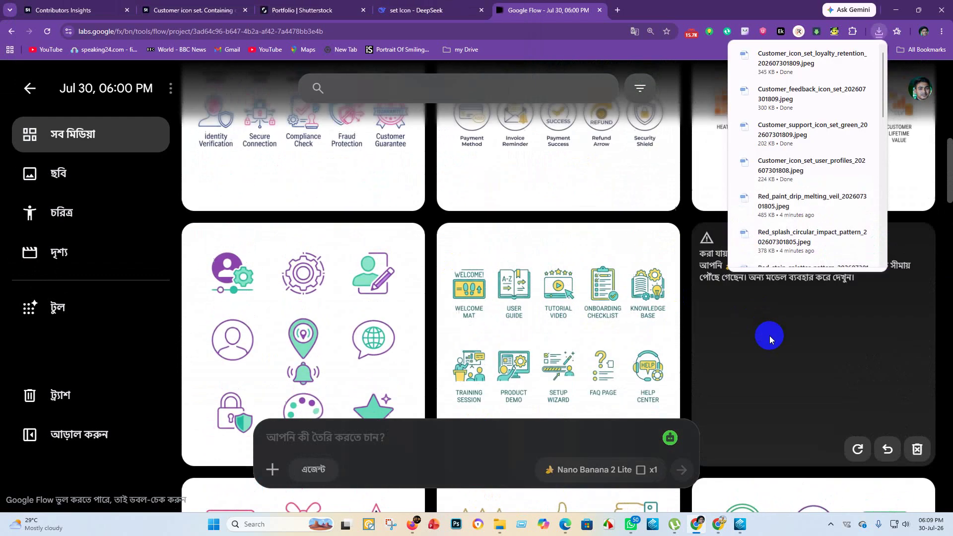
click(661, 247)
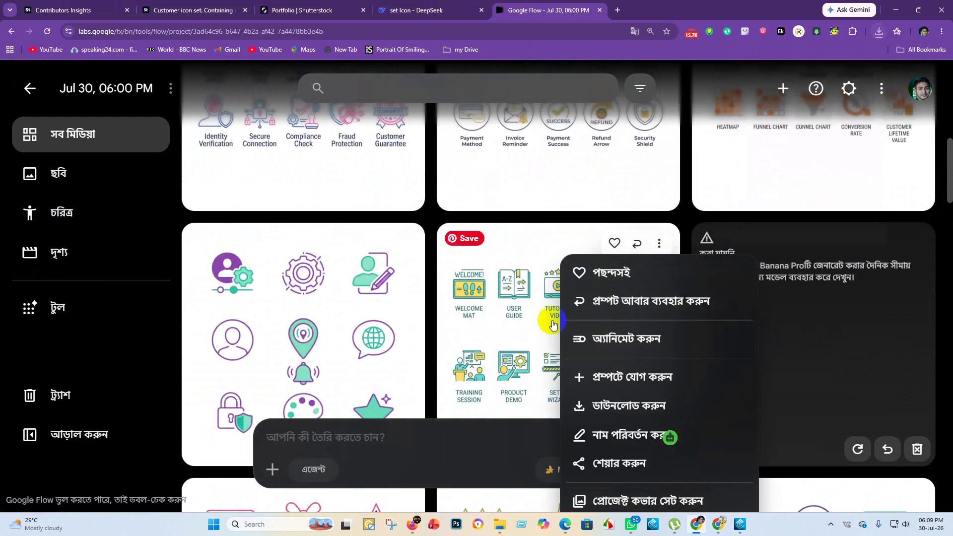
mouse_move(606, 405)
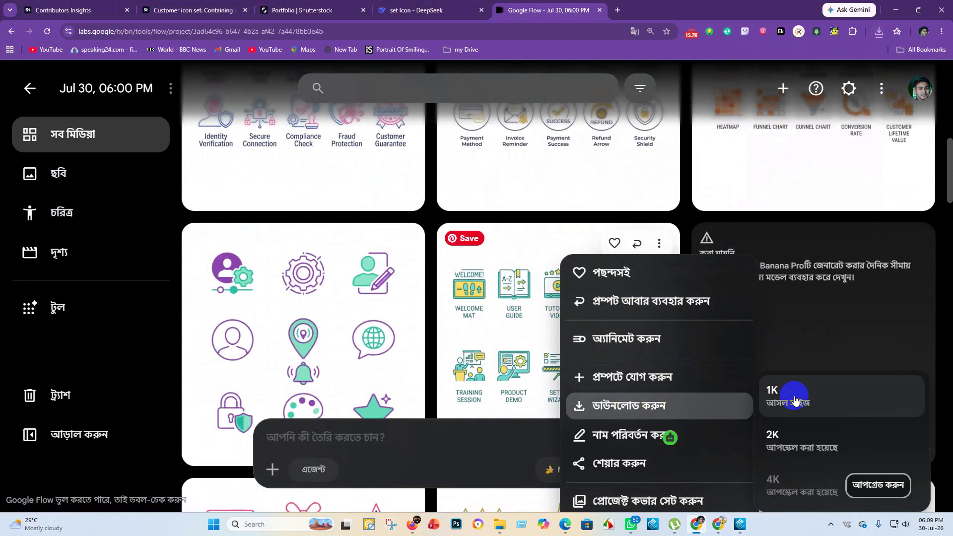
click(791, 395)
click(463, 250)
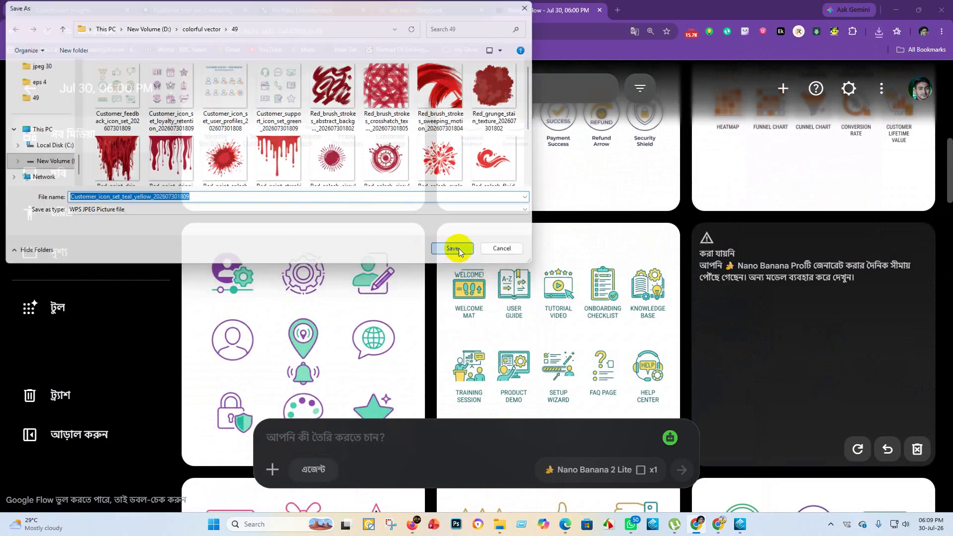
Step: Download the purple and mint customer personalization icon set at 1K original size into folder 49
click(405, 248)
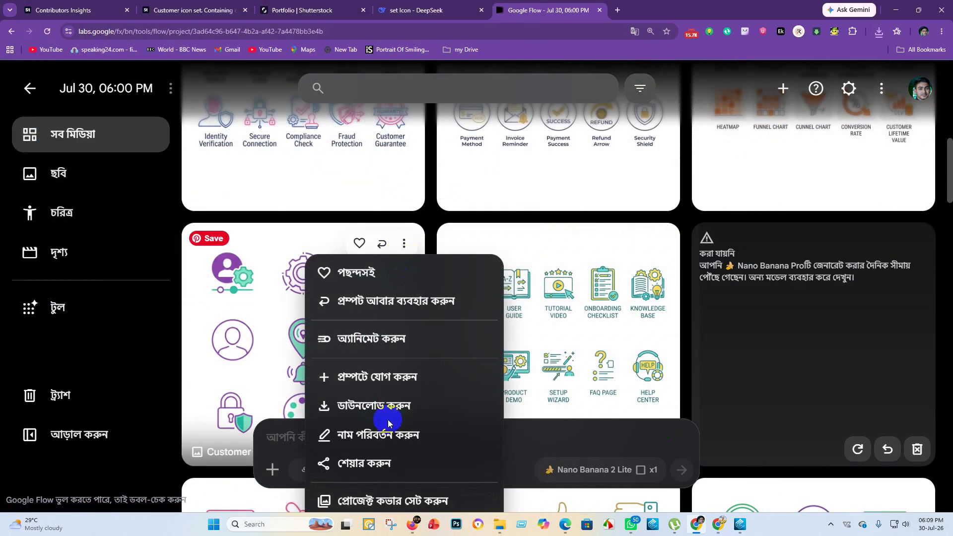
mouse_move(392, 406)
click(578, 395)
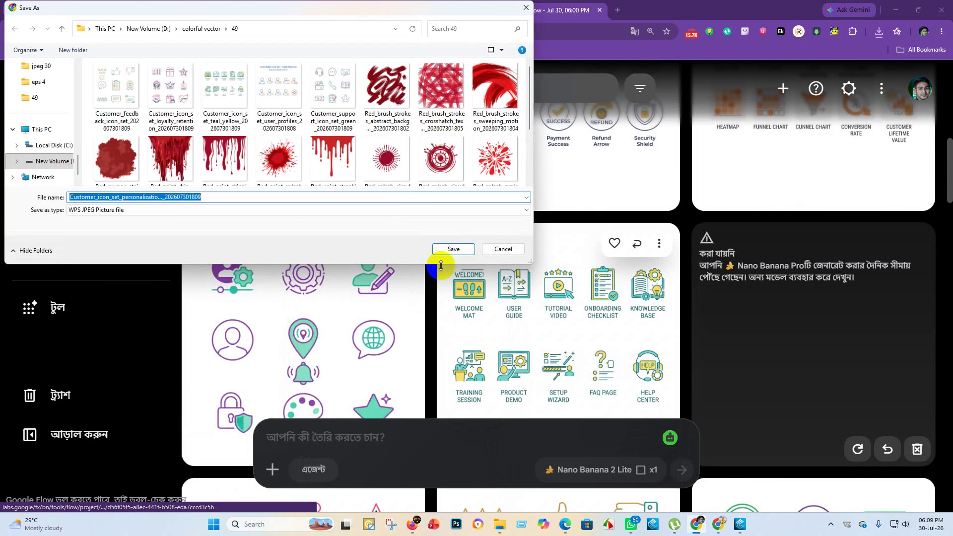
click(451, 248)
Step: Download the orange Customer Analytics & Insights icon set at 1K original size into folder 49
scroll(921, 316, up, 3)
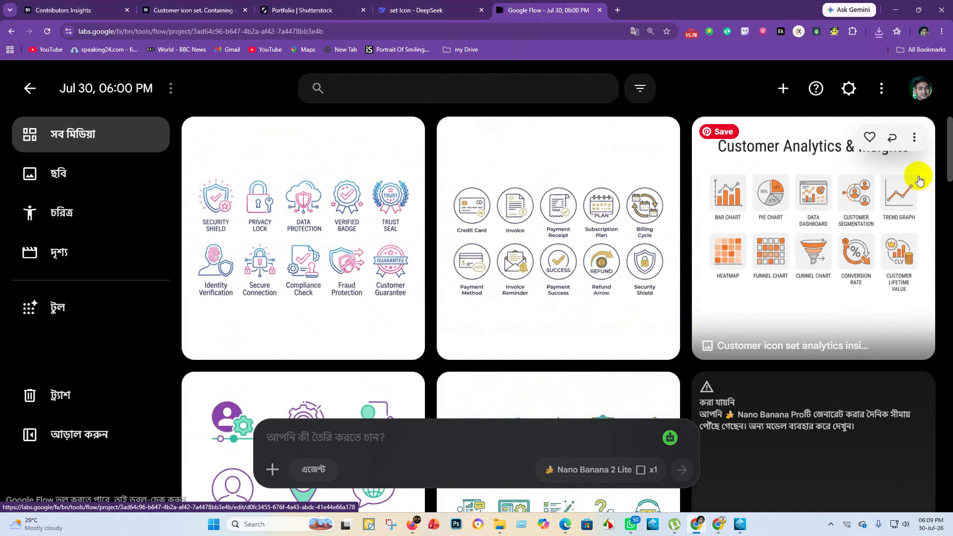
click(914, 144)
mouse_move(787, 300)
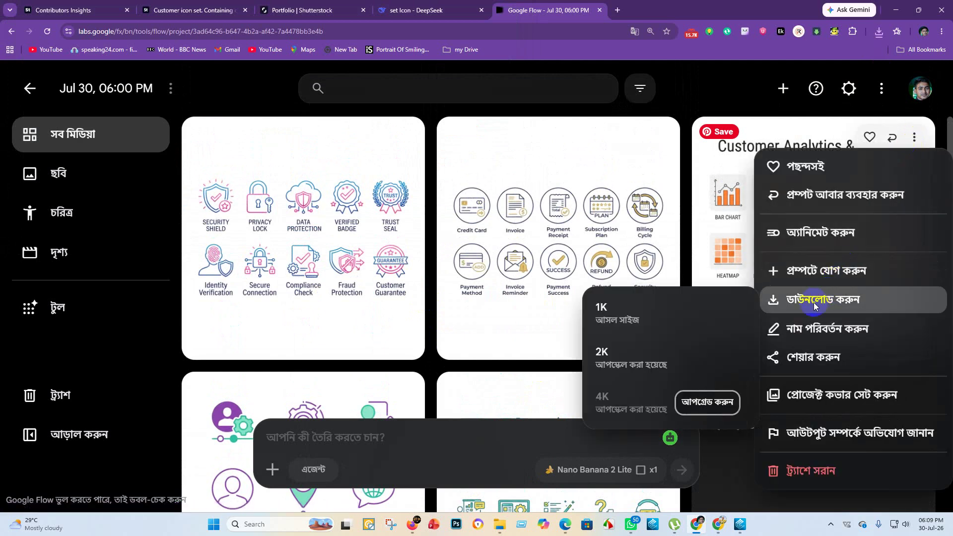
click(667, 303)
click(454, 249)
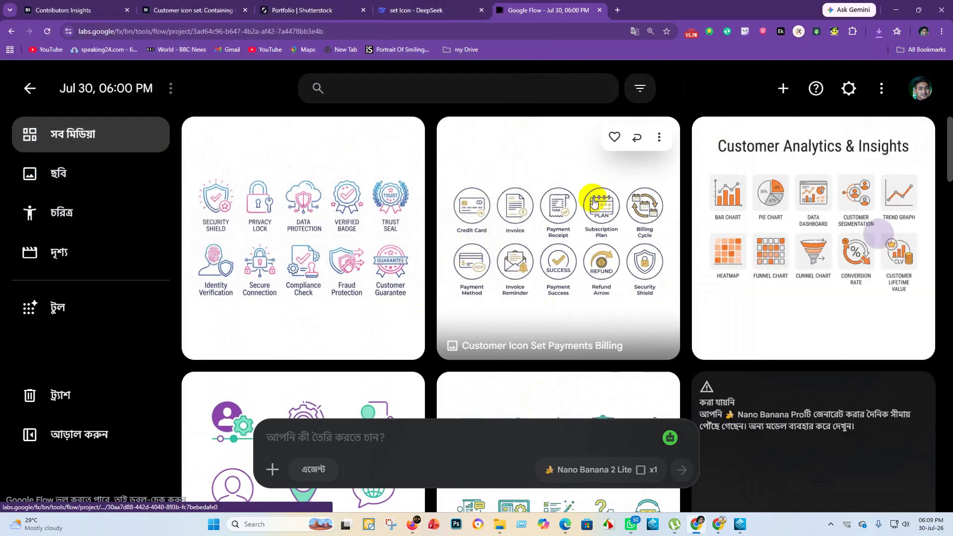
Step: Download the customer payments and billing icon set at 1K original size into folder 49
click(659, 137)
mouse_move(655, 301)
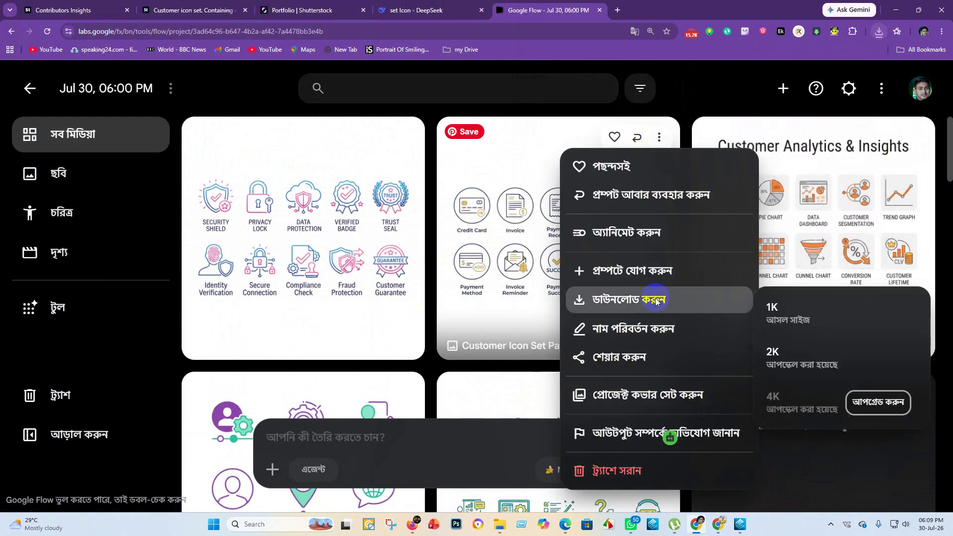
click(836, 305)
click(459, 250)
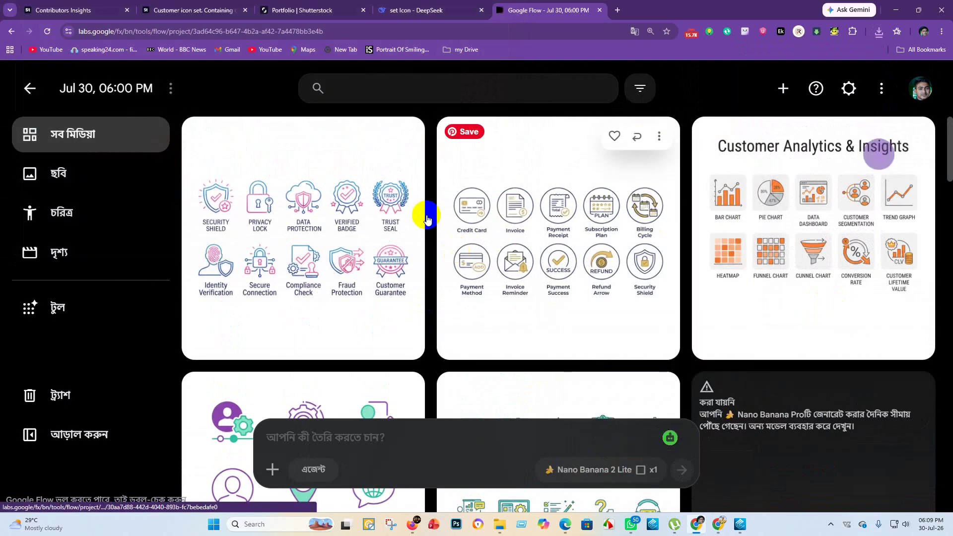
Step: Download the customer trust and security icon set at 1K original size into folder 49
click(404, 137)
mouse_move(415, 301)
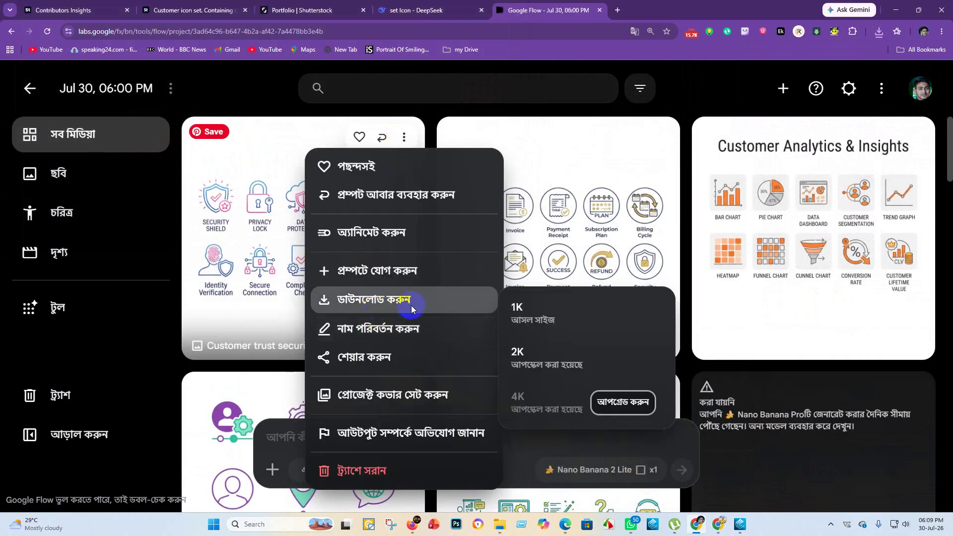
click(571, 316)
click(452, 249)
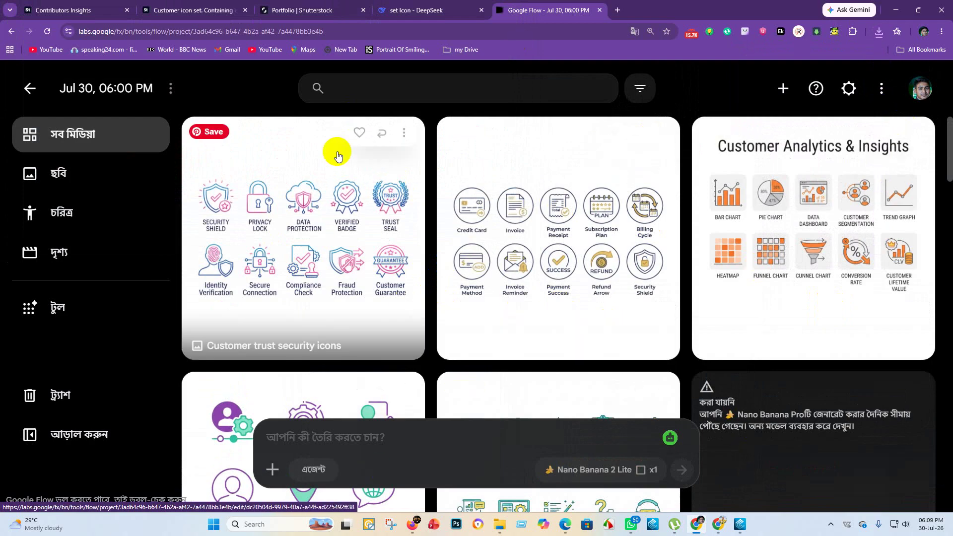
scroll(342, 164, down, 2)
scroll(347, 199, up, 2)
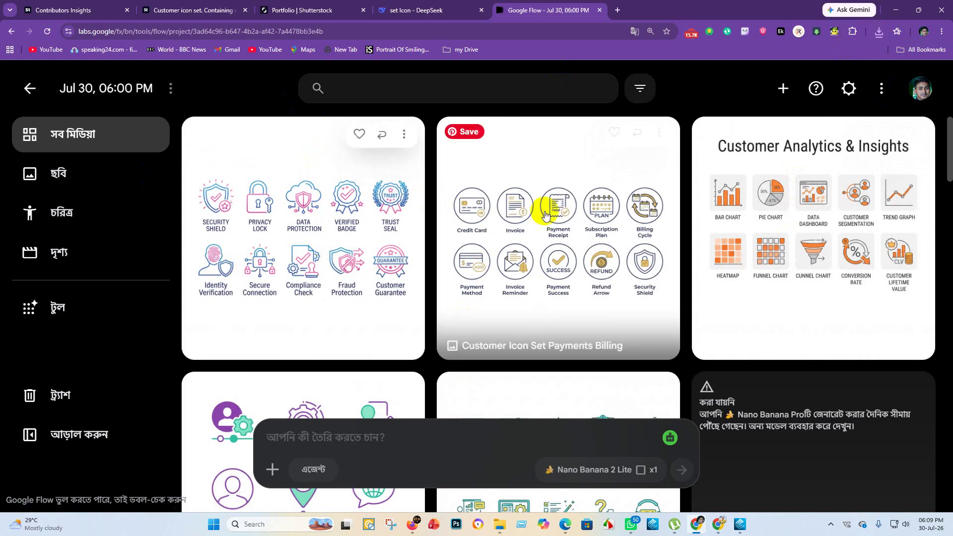
Step: Switch to Adobe Stock's recent top-selling vectors, view the water solid icon set's page, and return to the list
click(62, 10)
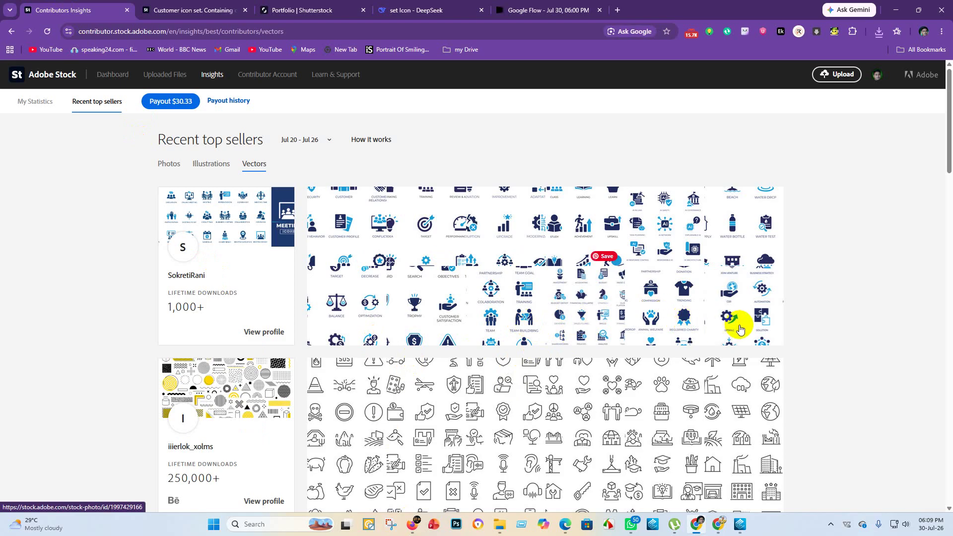
click(742, 226)
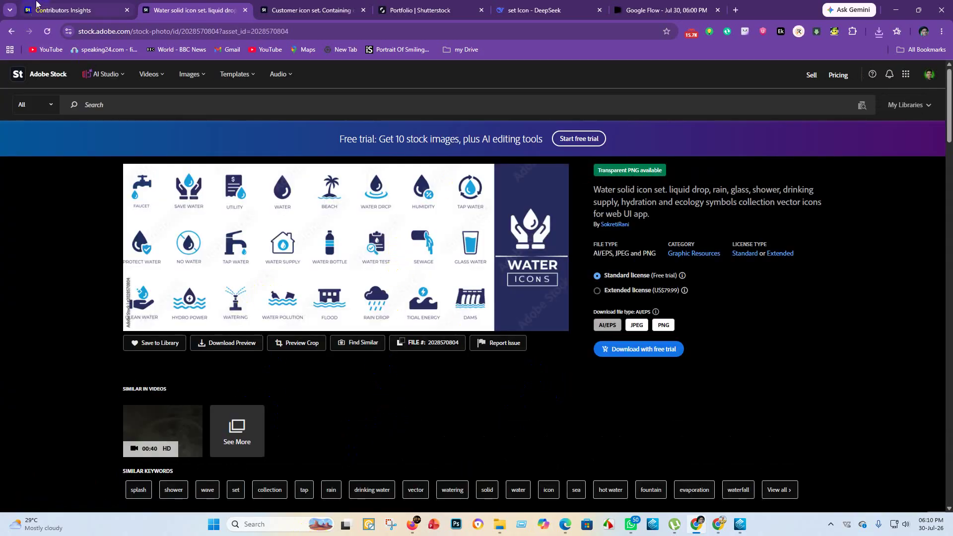
click(80, 10)
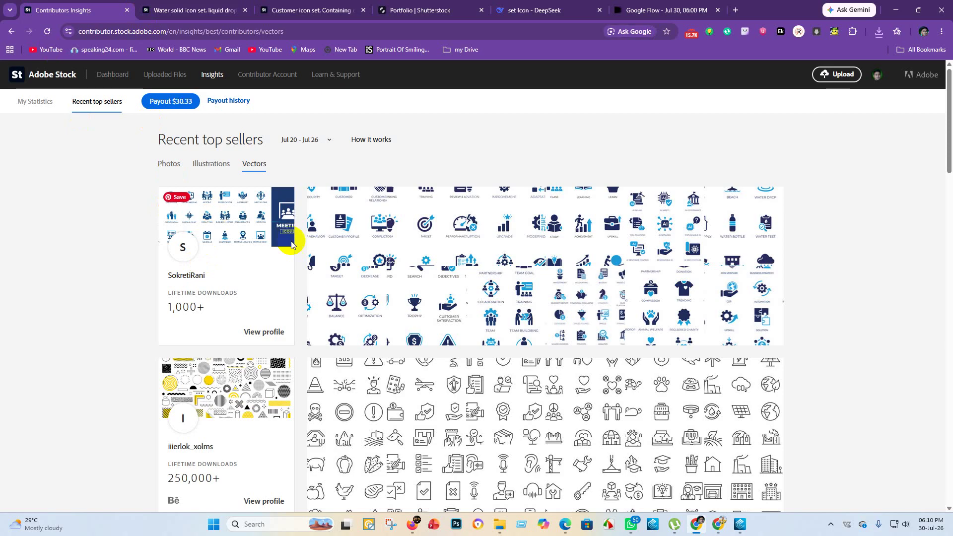
Step: Open the emergency line icon set from the second top seller and copy "Emergency web icons" from its title
scroll(372, 340, down, 4)
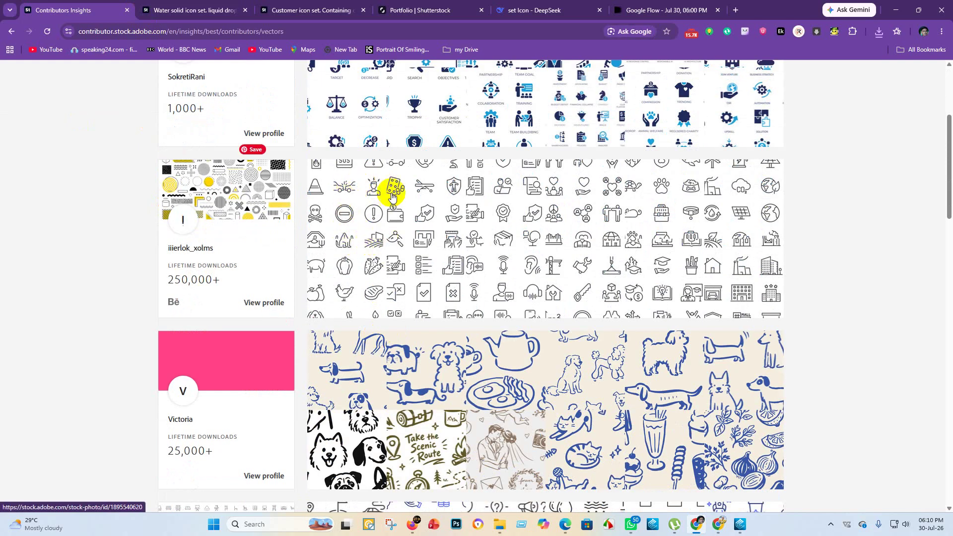
click(373, 187)
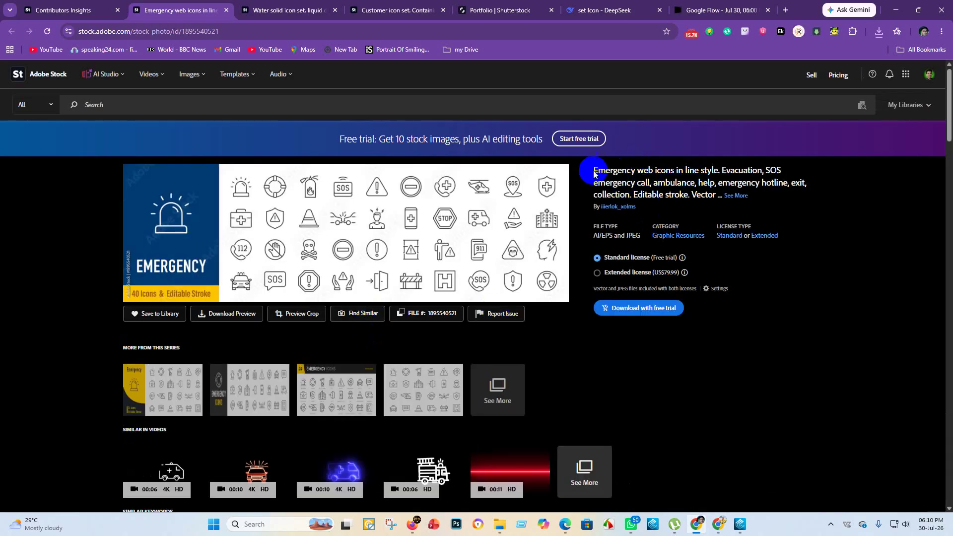
drag(595, 174, 645, 172)
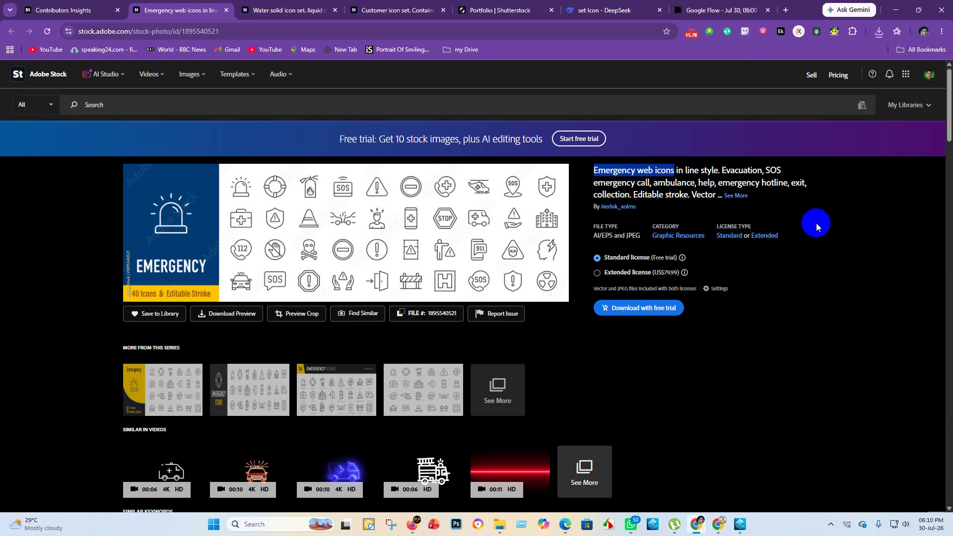
Step: Switch to the DeepSeek set Icon chat and request prompts with "Emergency web icons 5"
click(633, 4)
click(417, 447)
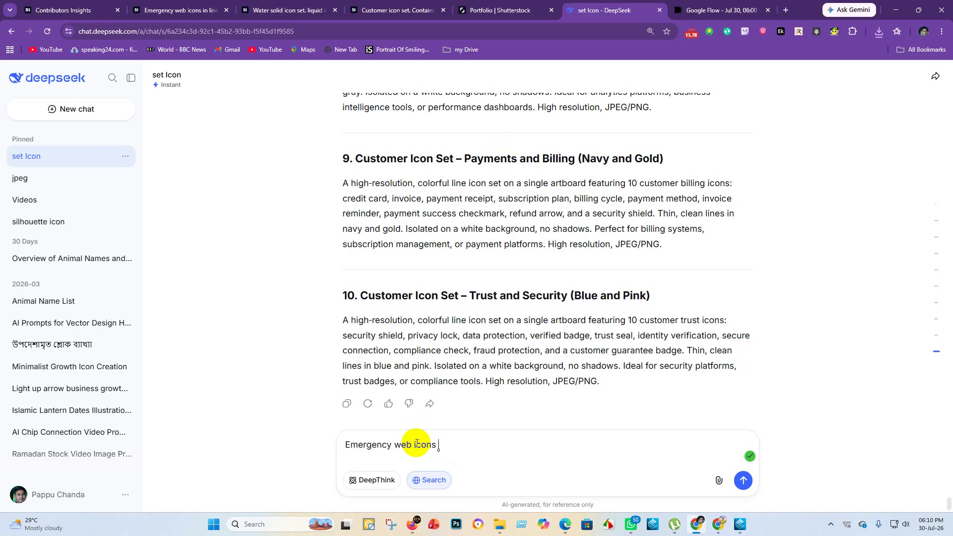
key(Return)
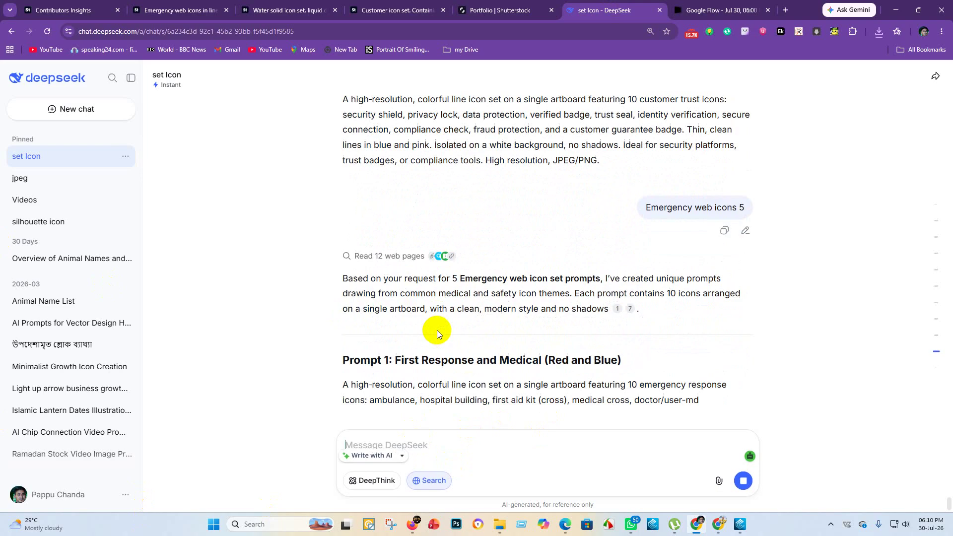
Step: Reuse "Emergency web" and "colorful line icon set" from the chat to send the prompt request "Emergency web colorful line icon set 5"
scroll(474, 320, up, 5)
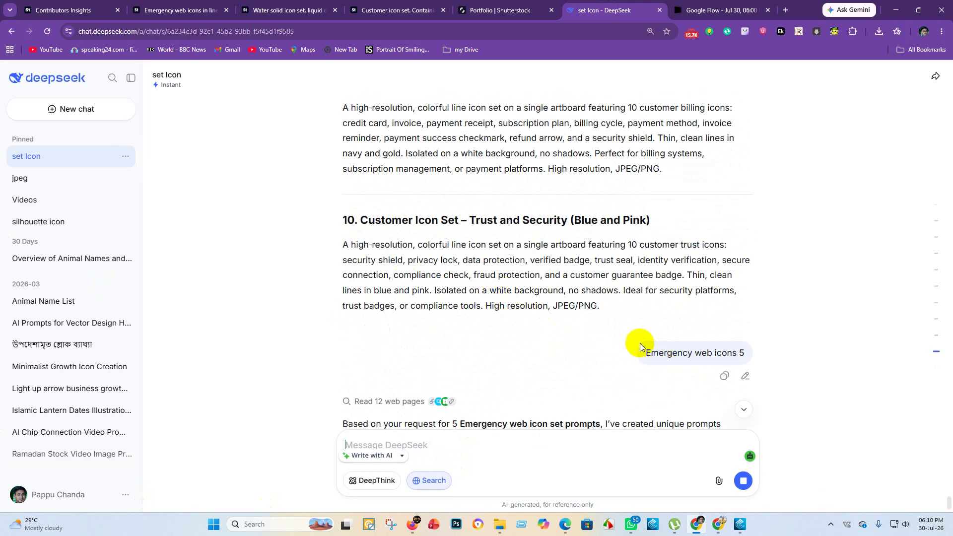
drag(645, 353, 738, 350)
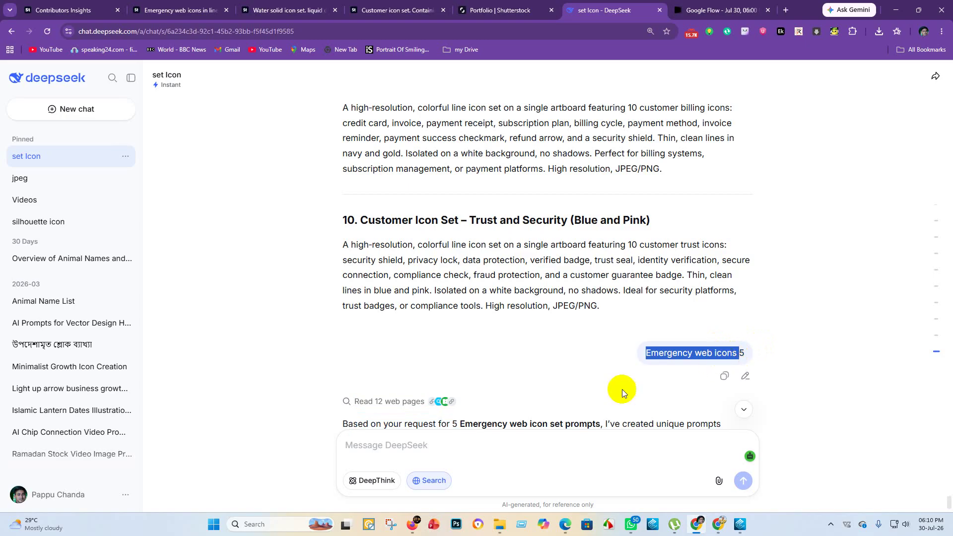
click(422, 444)
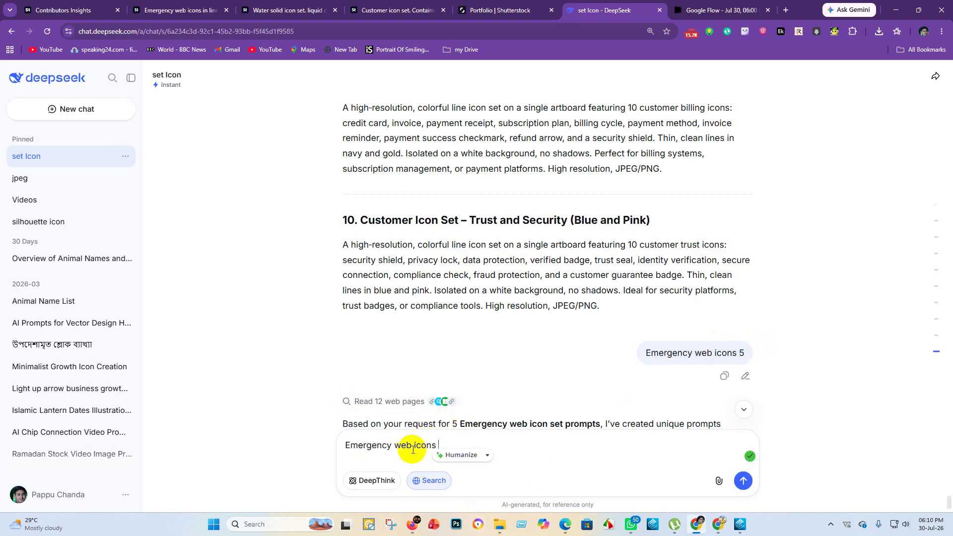
drag(418, 243, 494, 242)
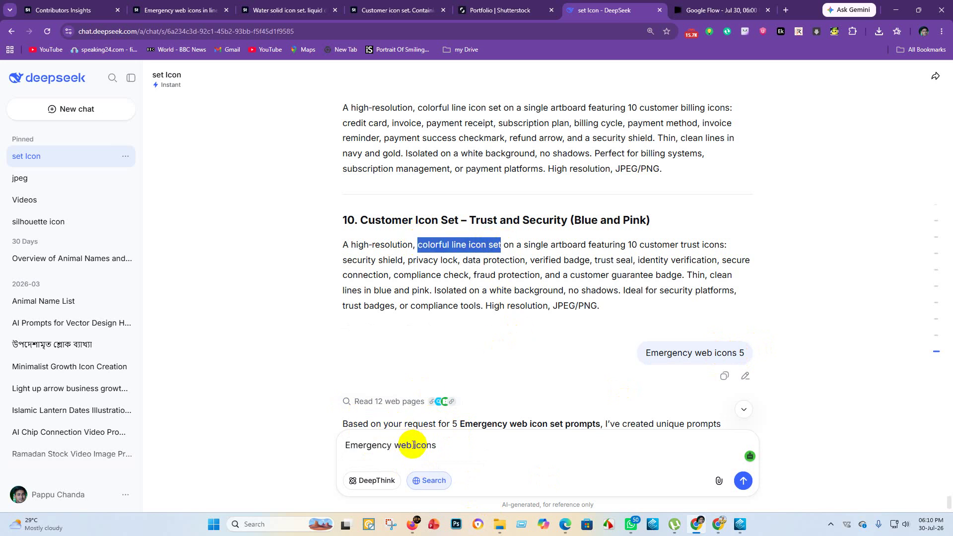
click(414, 445)
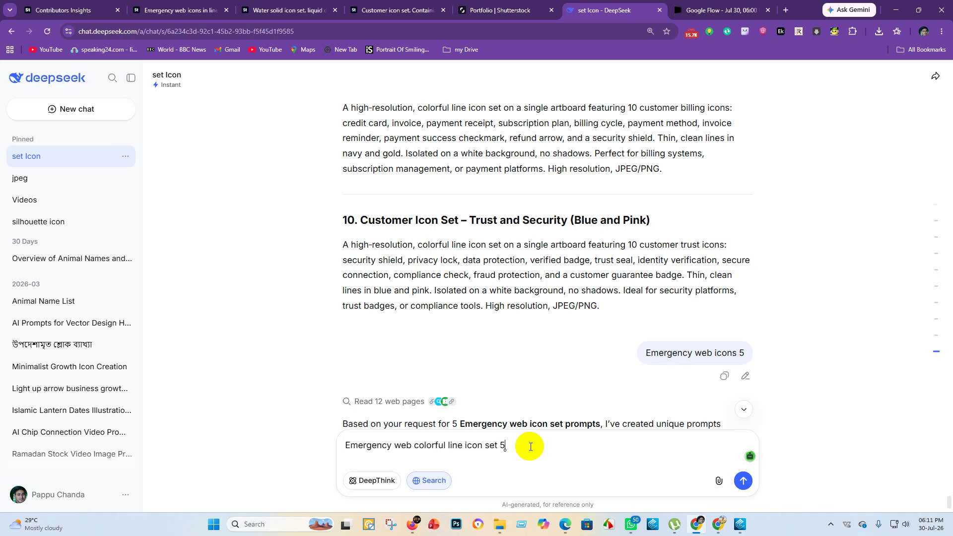
key(Return)
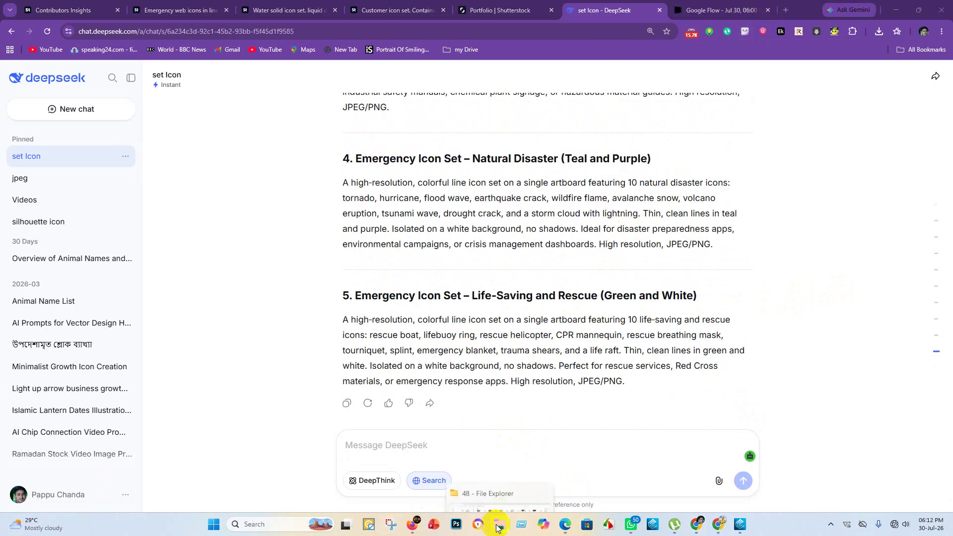
Step: Check the downloaded images in folder 49 under colorful vector in File Explorer, and return to the DeepSeek chat
click(485, 469)
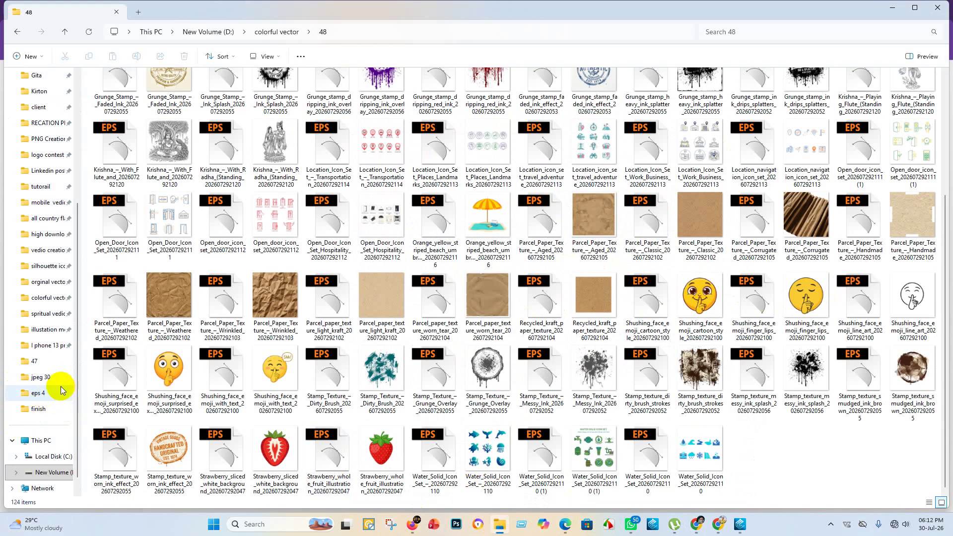
click(46, 362)
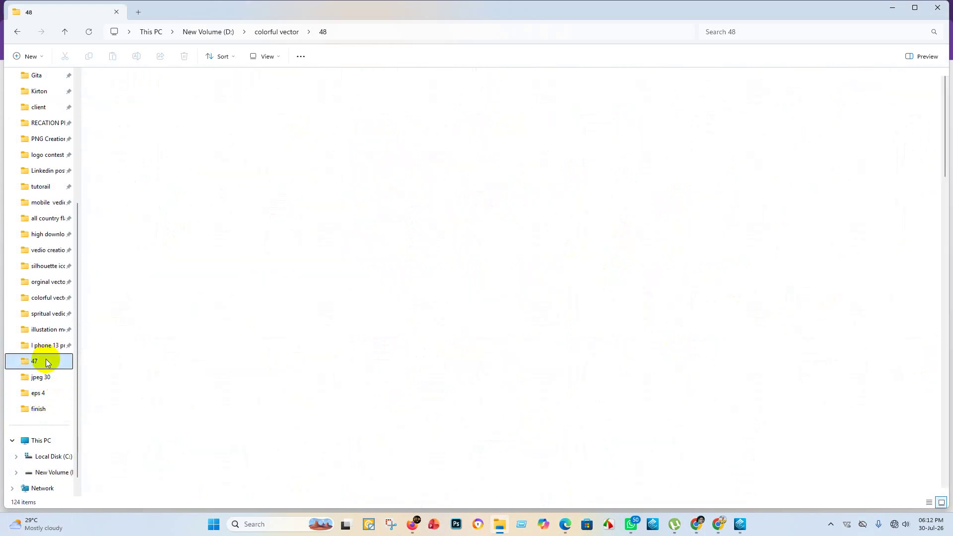
click(277, 32)
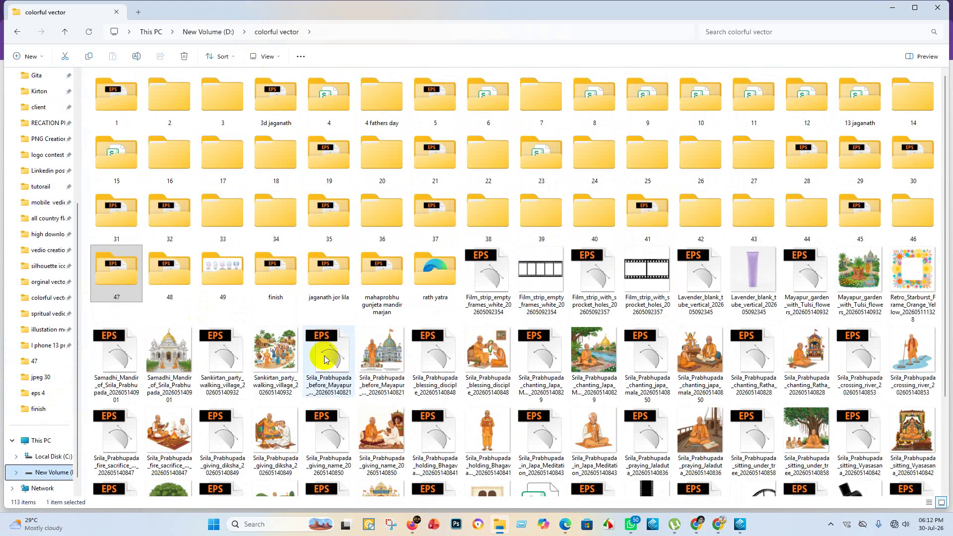
double_click(222, 270)
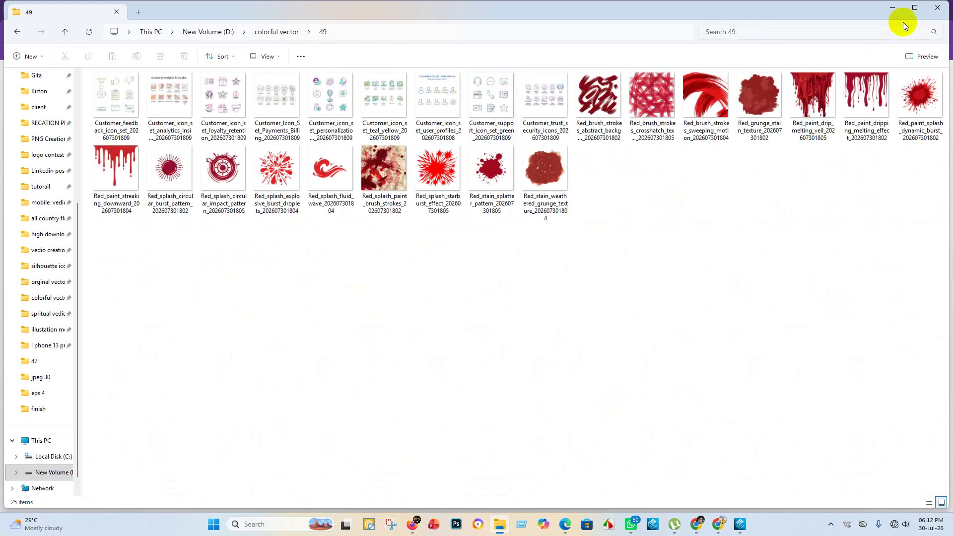
click(895, 8)
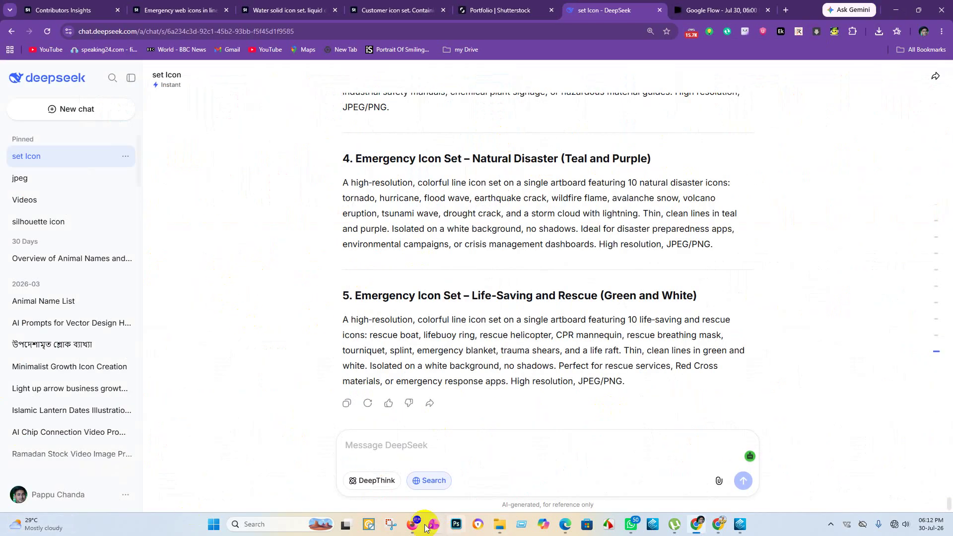